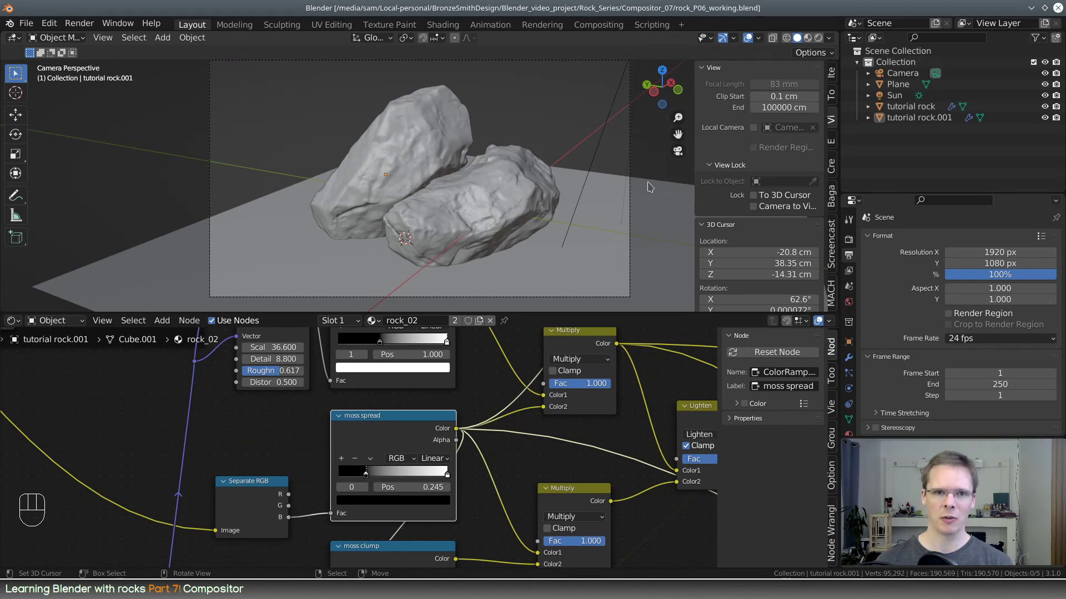
Step: Change the shader node area to the Compositor and resize it so the camera view above fits fully in solid shading
{"action": "left_click_drag", "start_coordinate": [647, 314], "coordinate": [648, 203]}
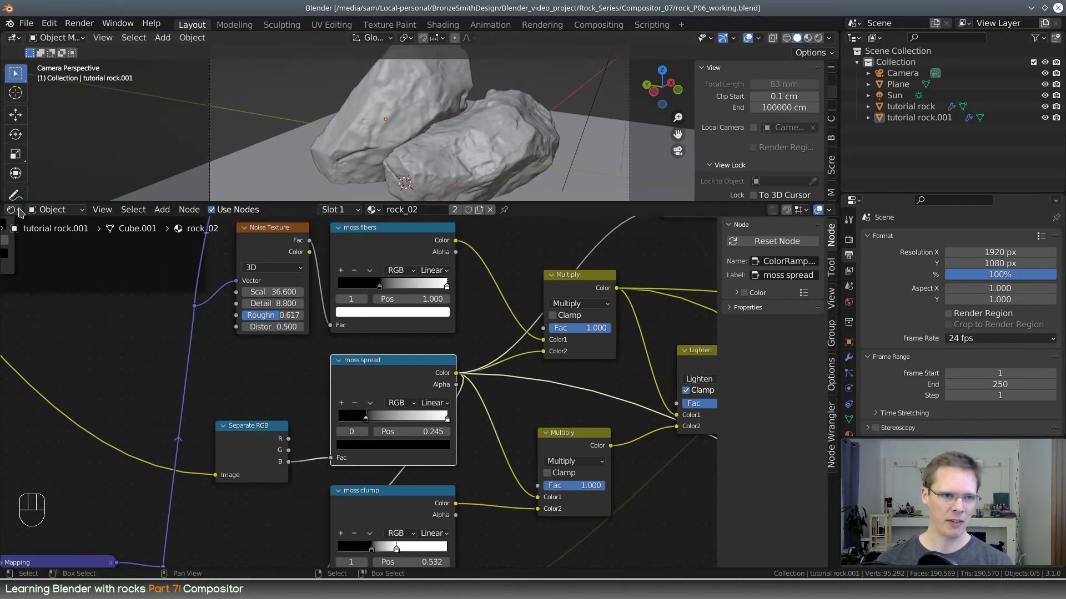
{"action": "left_click", "coordinate": [13, 210]}
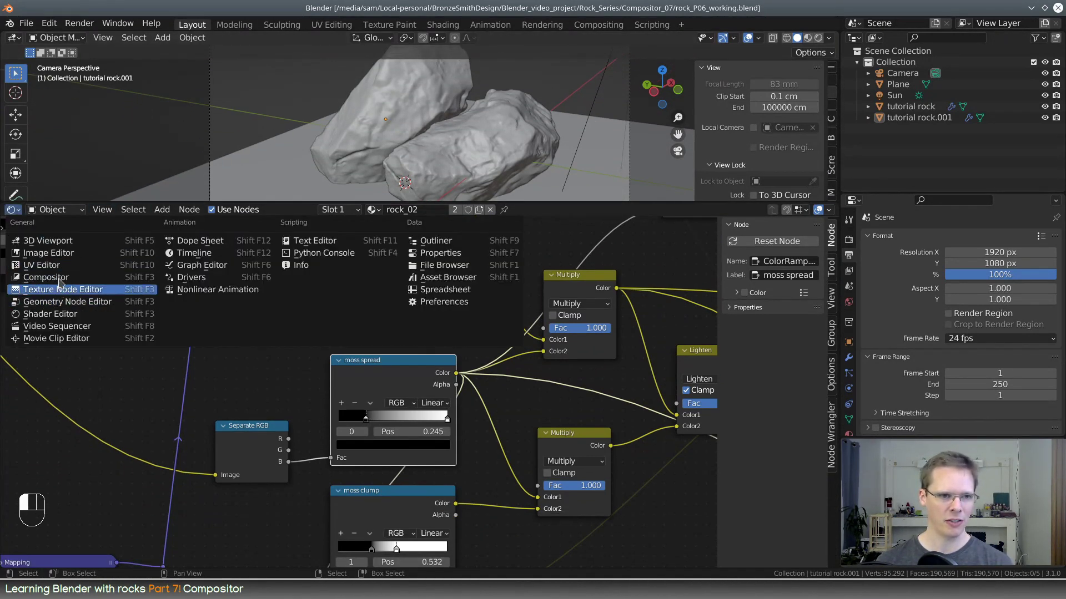
{"action": "left_click", "coordinate": [61, 278]}
{"action": "left_click_drag", "start_coordinate": [287, 200], "coordinate": [299, 327]}
{"action": "left_click", "coordinate": [820, 38]}
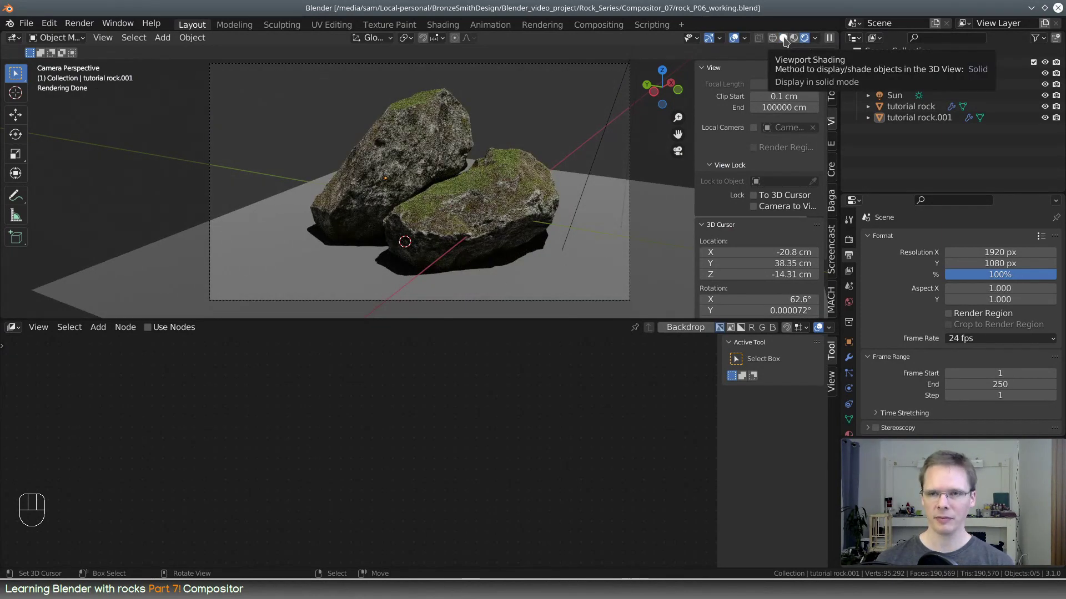
{"action": "left_click", "coordinate": [783, 38]}
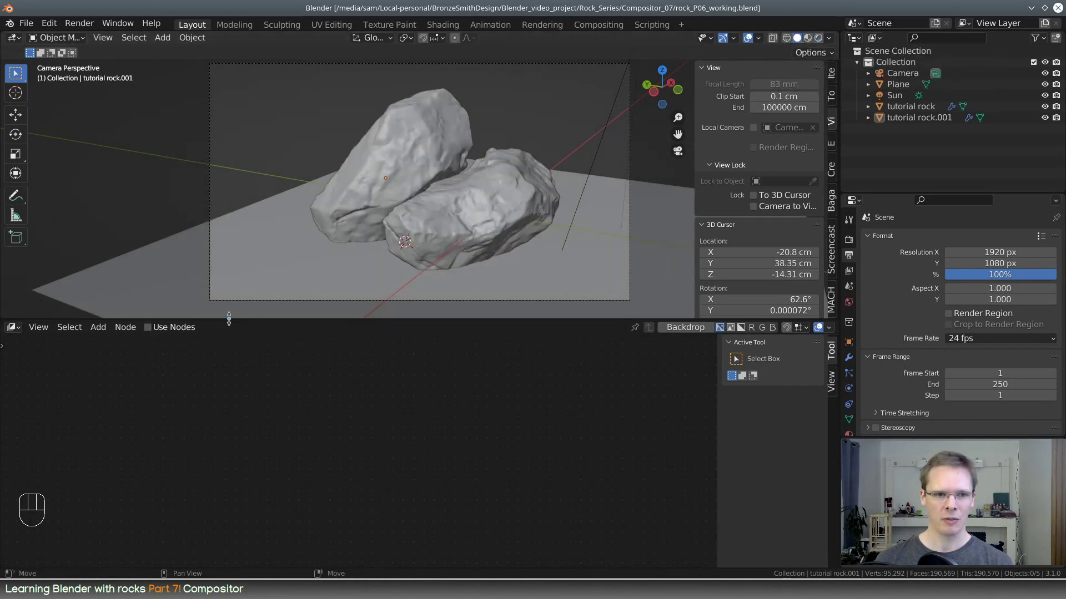
{"action": "left_click_drag", "start_coordinate": [228, 321], "coordinate": [222, 342]}
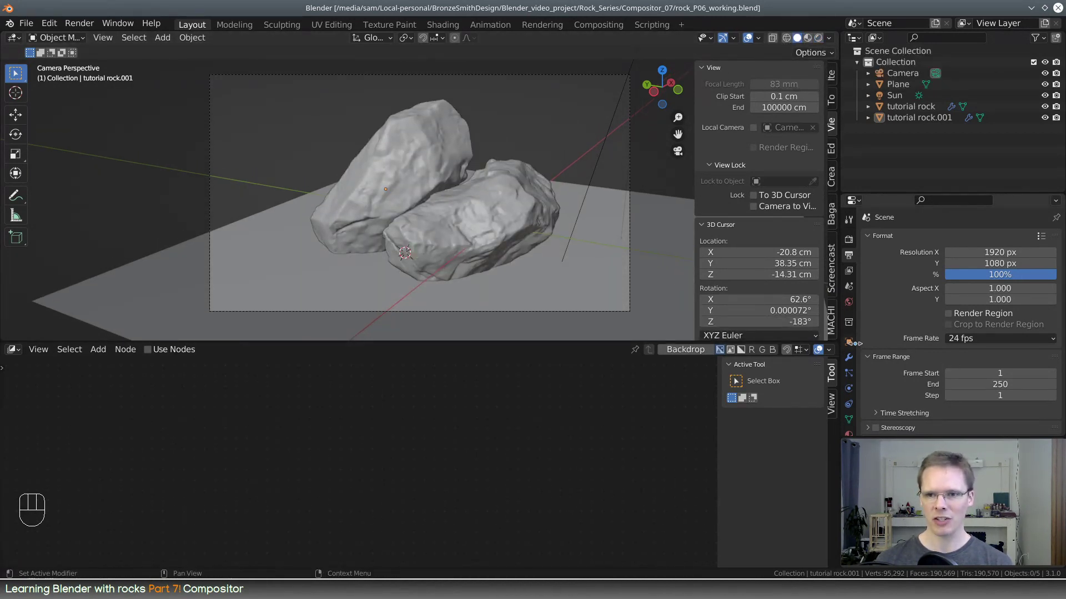
Step: Open the World properties and look through the node choices for the background color
{"action": "left_click", "coordinate": [849, 303]}
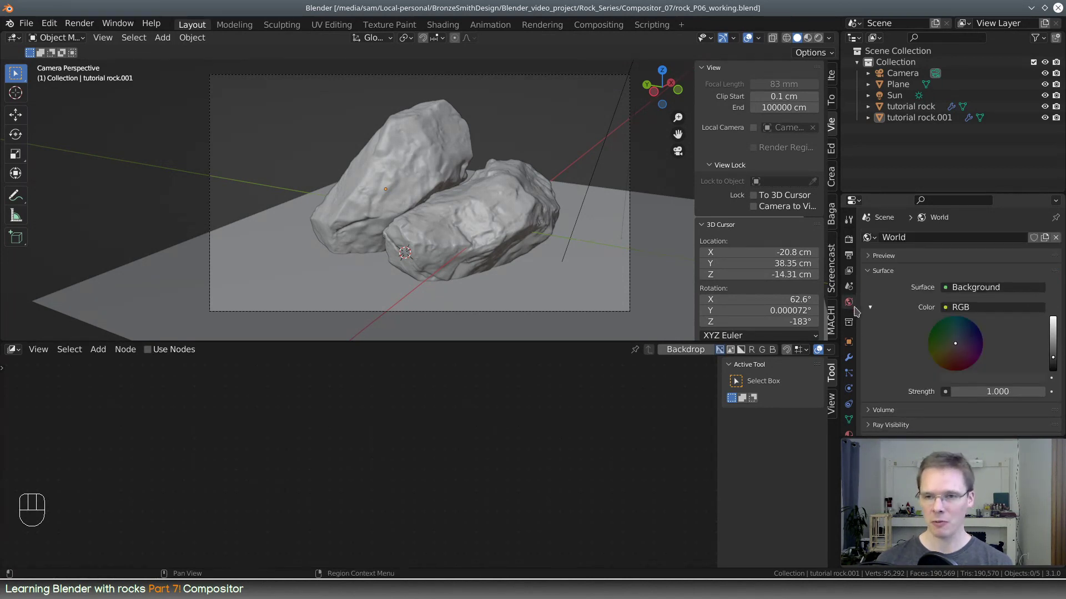
{"action": "left_click", "coordinate": [946, 392]}
{"action": "left_click", "coordinate": [949, 395]}
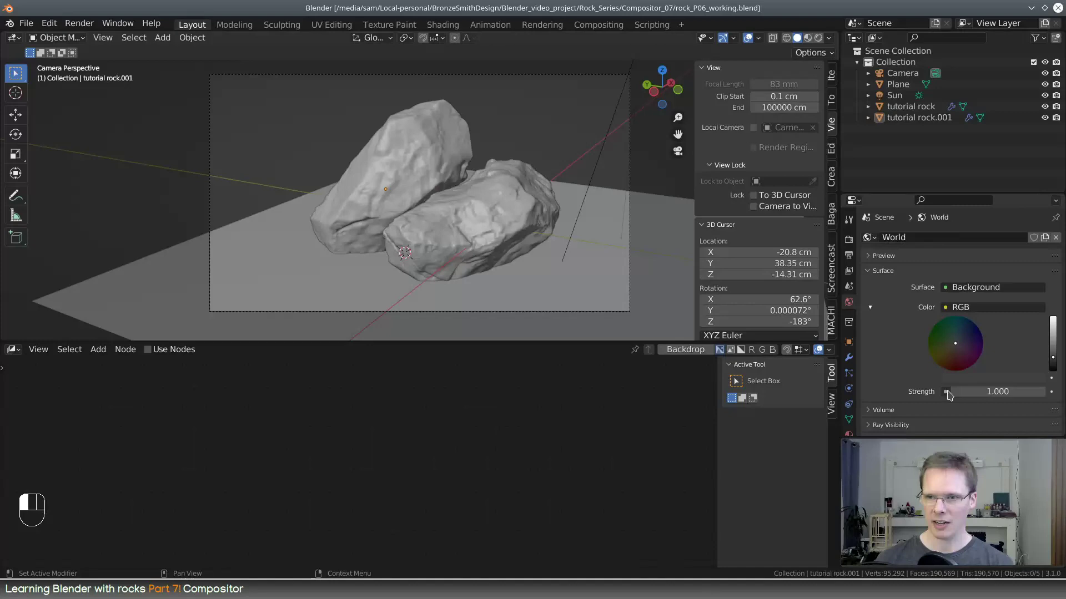
{"action": "left_click", "coordinate": [945, 309]}
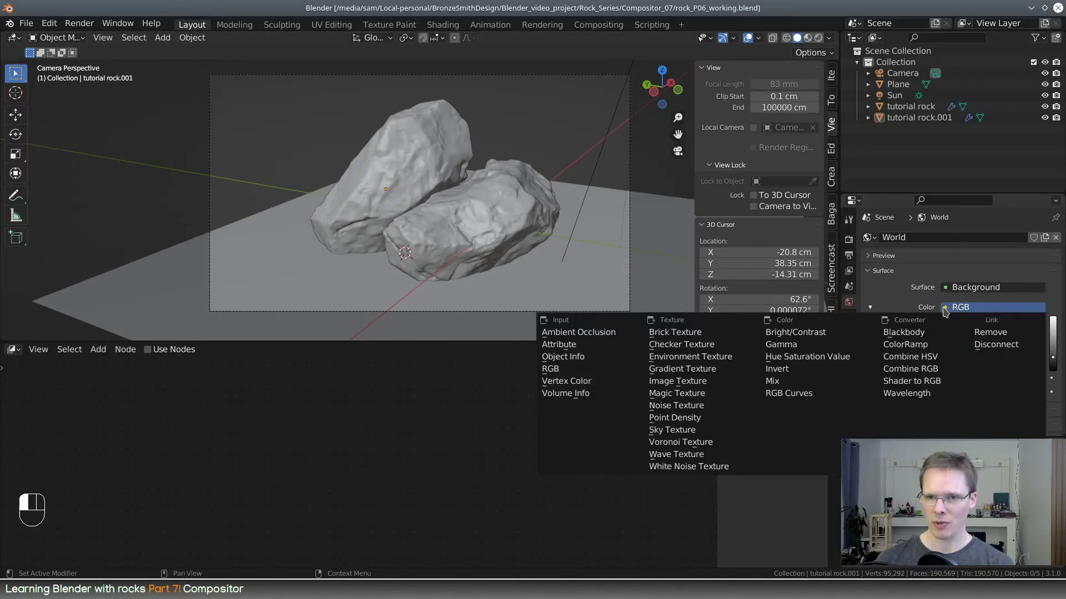
{"action": "left_click", "coordinate": [898, 305]}
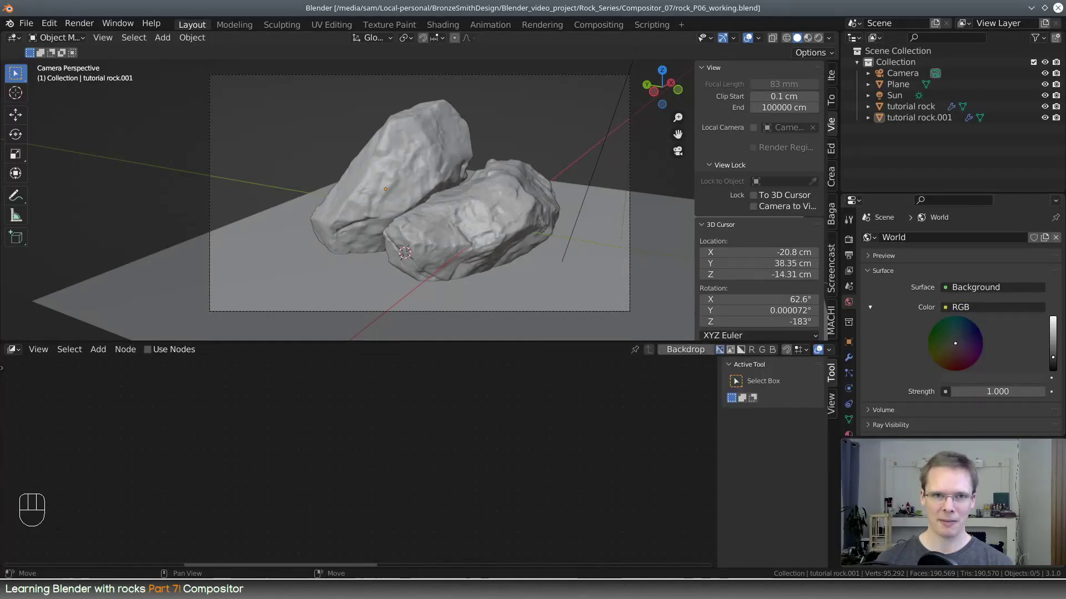
Step: Switch to Firefox, view the HDRIs library on Poly Haven, and return to Blender
{"action": "left_click", "coordinate": [667, 589]}
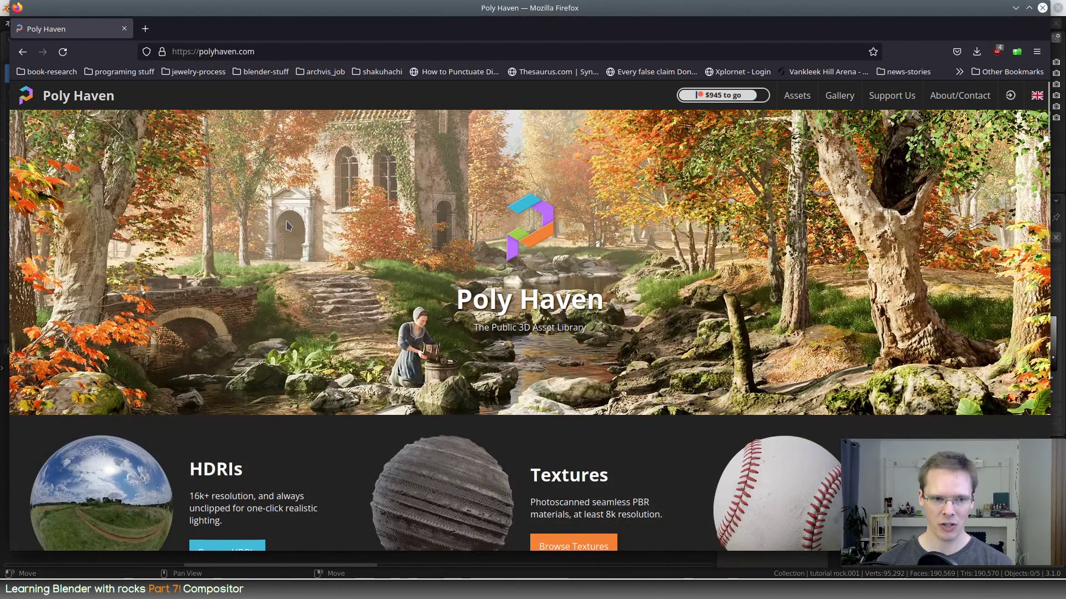
{"action": "scroll", "coordinate": [288, 225], "scroll_direction": "down", "scroll_amount": 2}
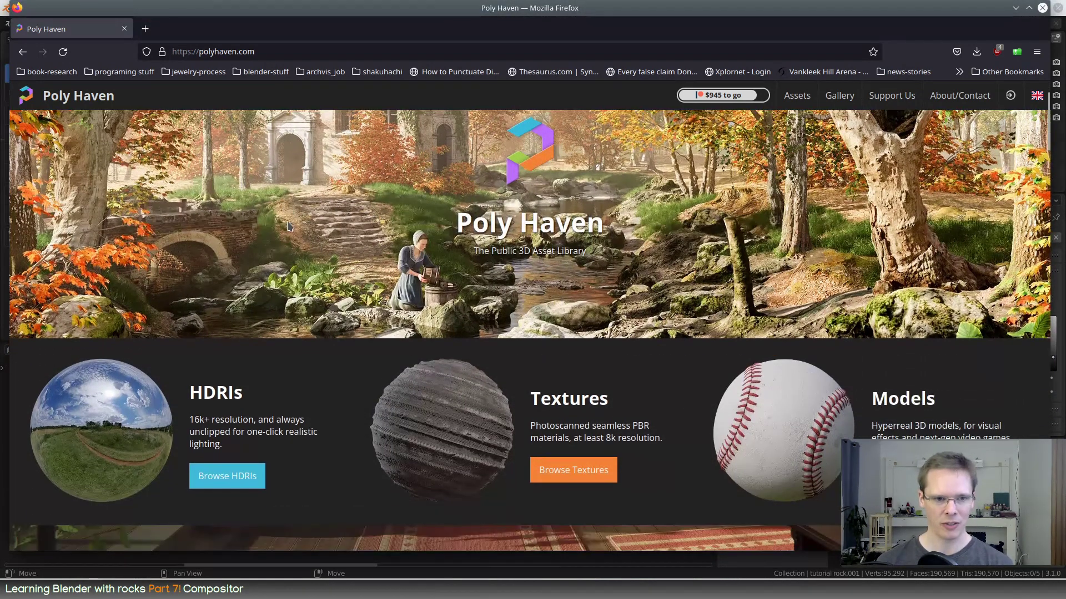
{"action": "left_click", "coordinate": [152, 411]}
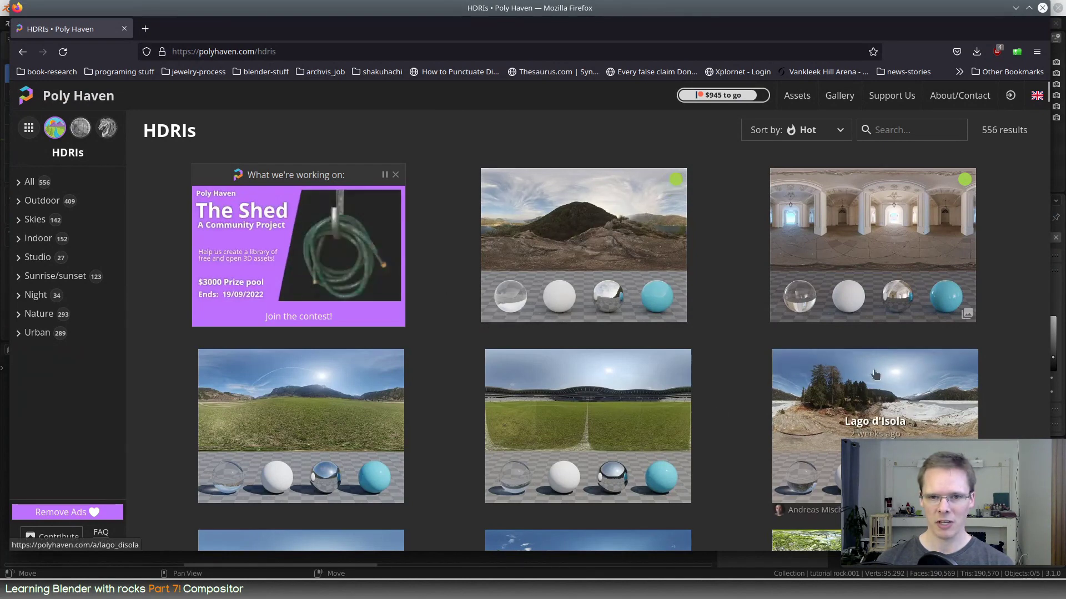
{"action": "left_click", "coordinate": [1016, 8]}
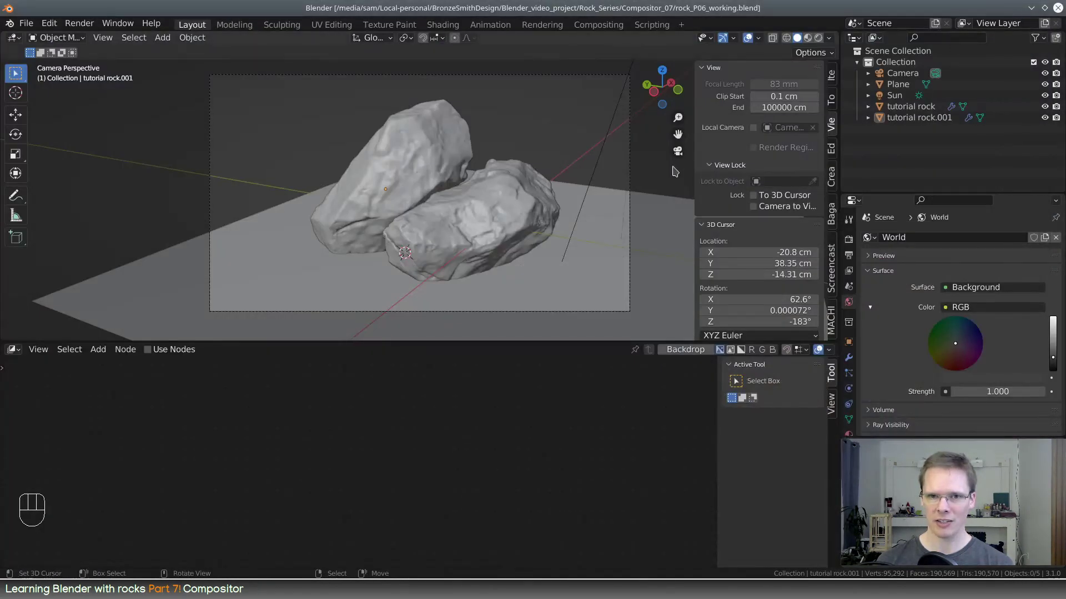
Step: Assign an Environment Texture to the world background color and show the viewport in rendered shading
{"action": "left_click", "coordinate": [945, 308]}
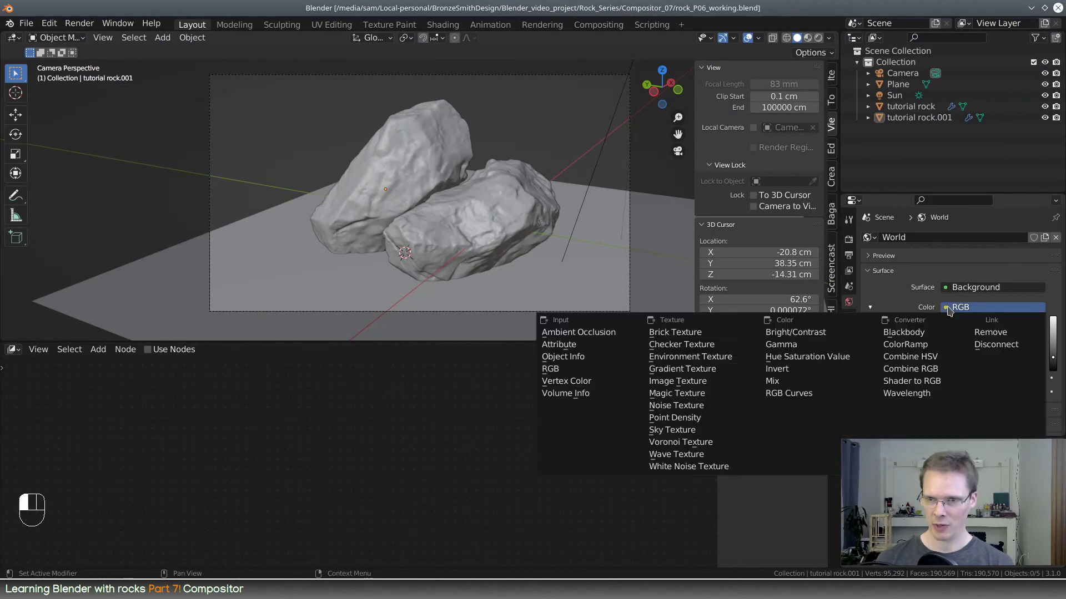
{"action": "left_click", "coordinate": [725, 357]}
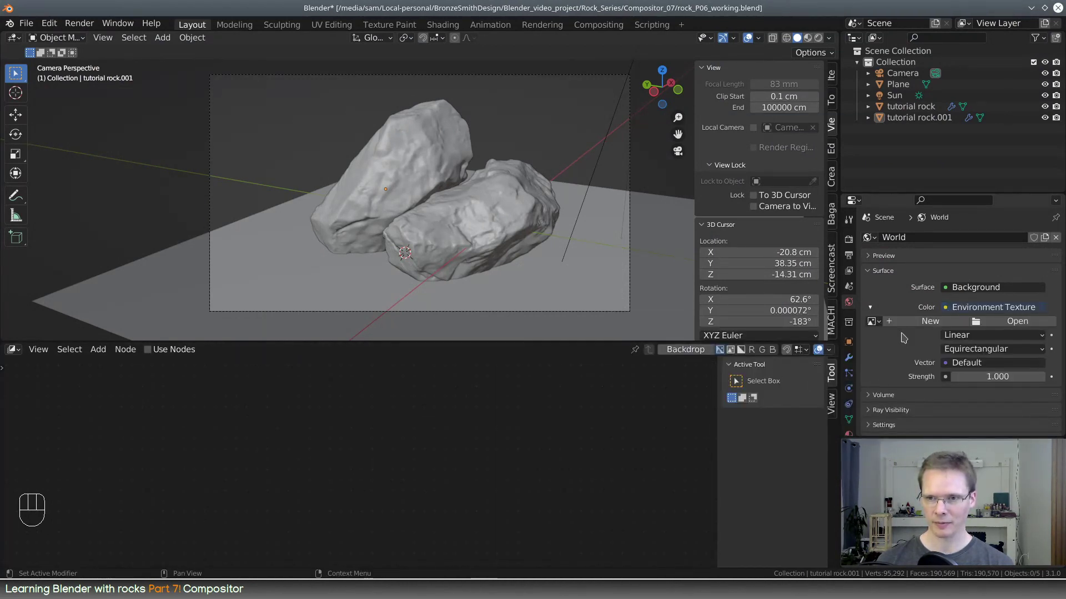
{"action": "left_click", "coordinate": [818, 38]}
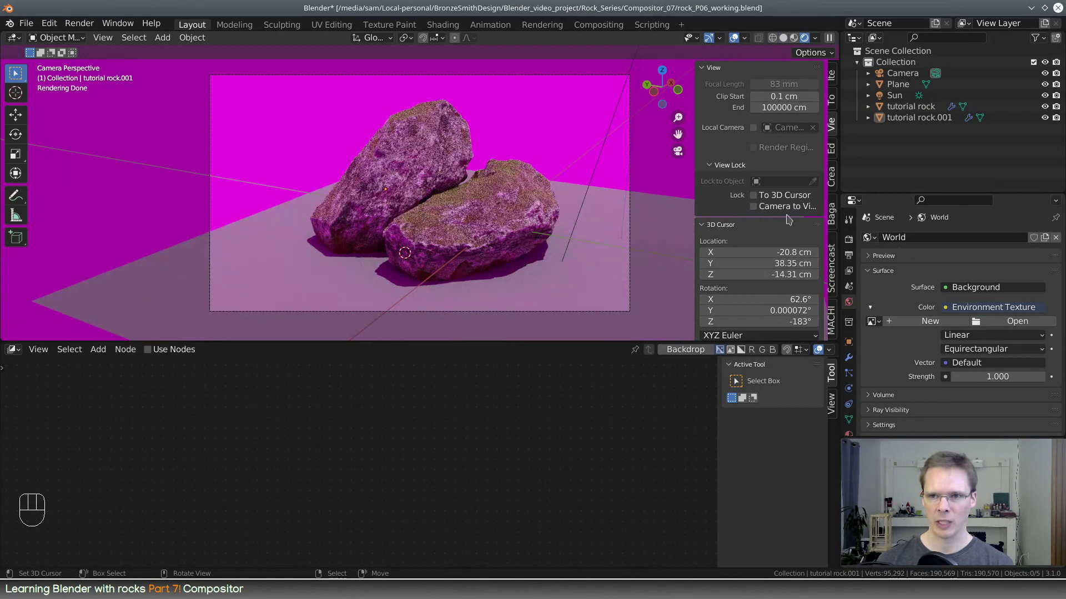
Step: Load cannon_8k.exr from the asset library's hdri/cc0 hdri folder as the world environment image
{"action": "left_click", "coordinate": [1016, 322]}
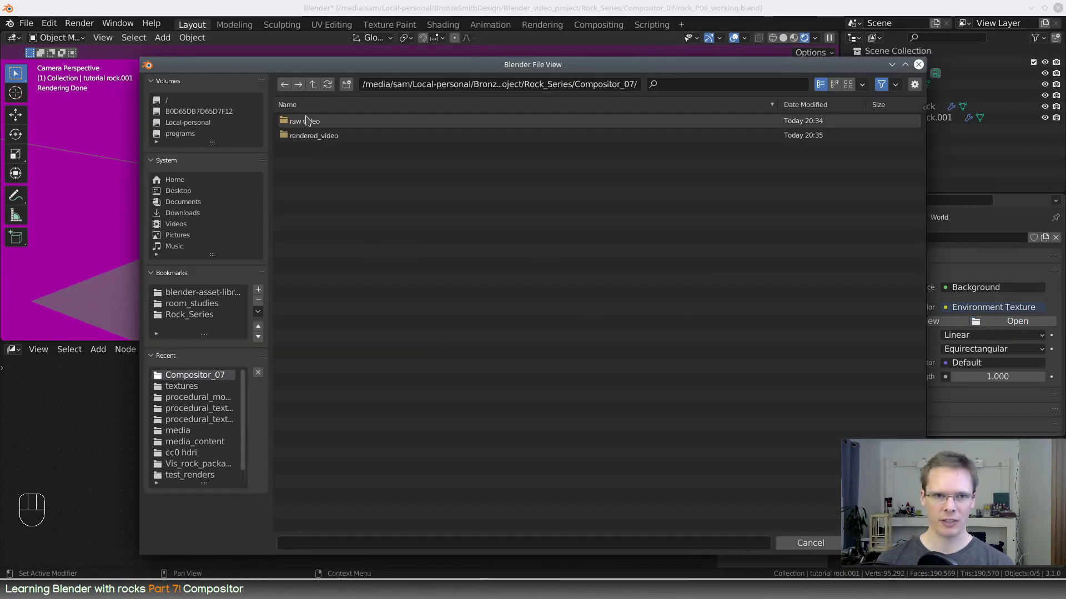
{"action": "left_click", "coordinate": [200, 304]}
{"action": "left_click", "coordinate": [201, 293]}
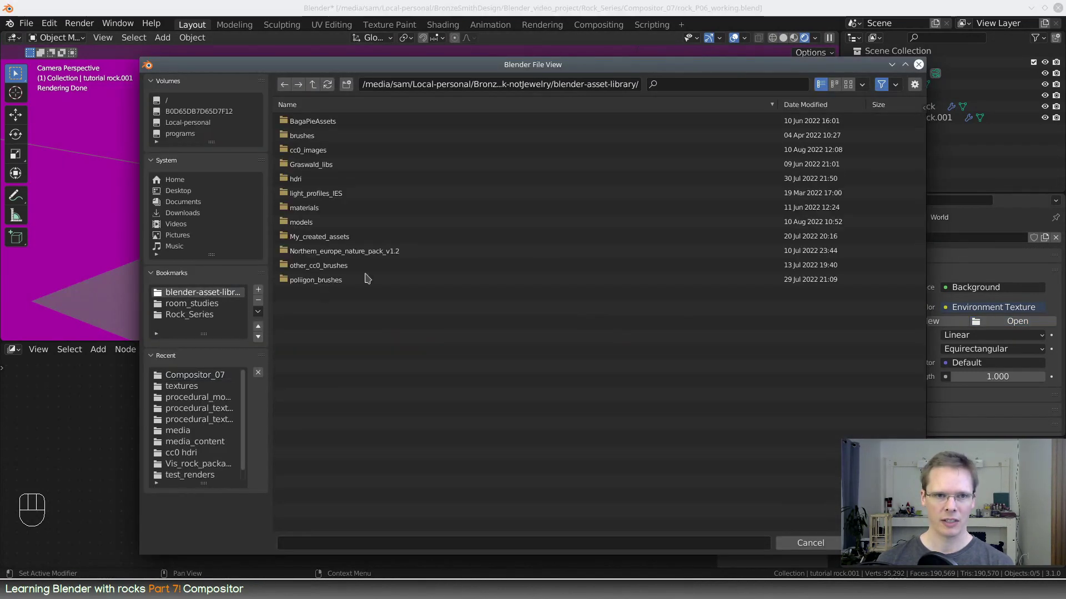
{"action": "double_click", "coordinate": [302, 179]}
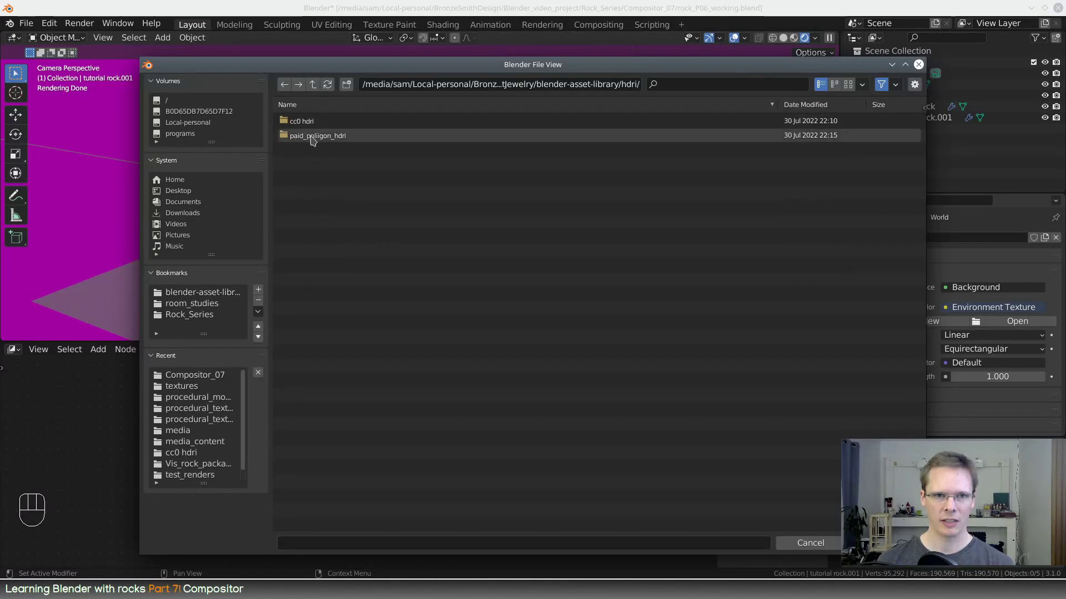
{"action": "double_click", "coordinate": [304, 121]}
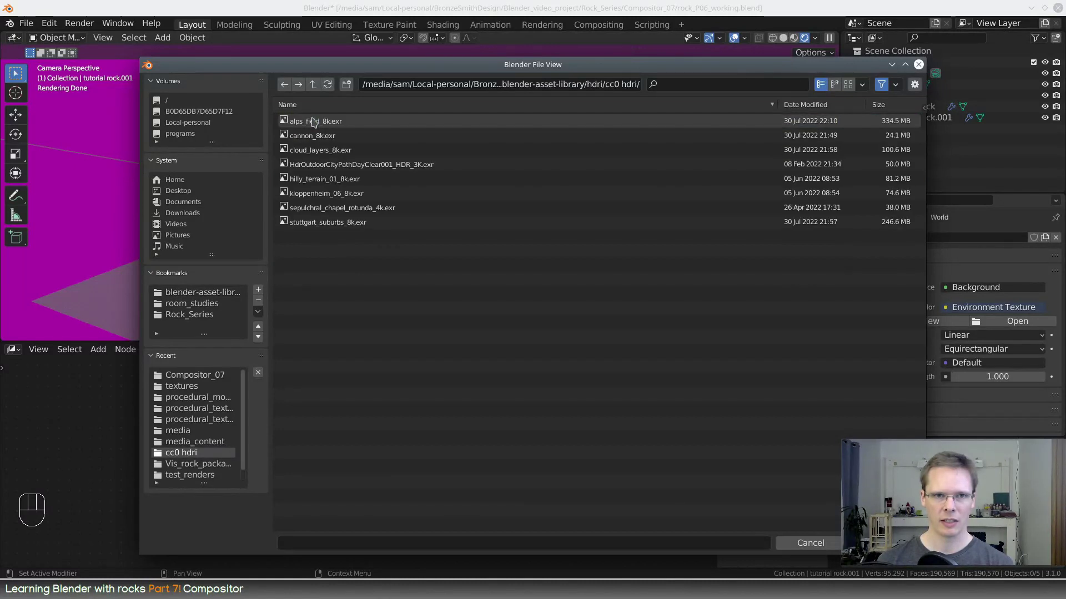
{"action": "left_click", "coordinate": [848, 83]}
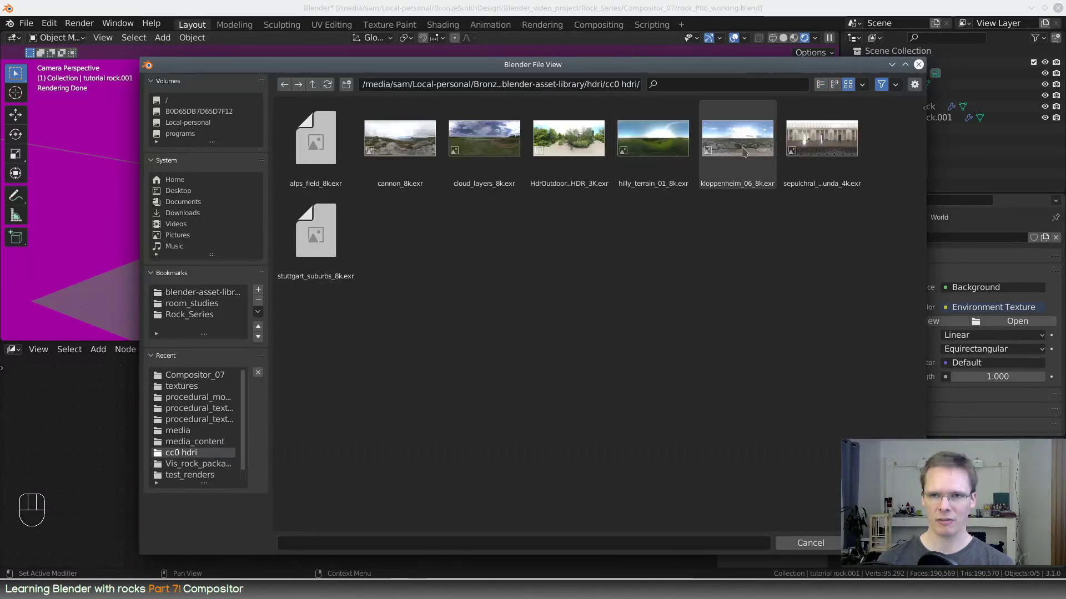
{"action": "double_click", "coordinate": [400, 140]}
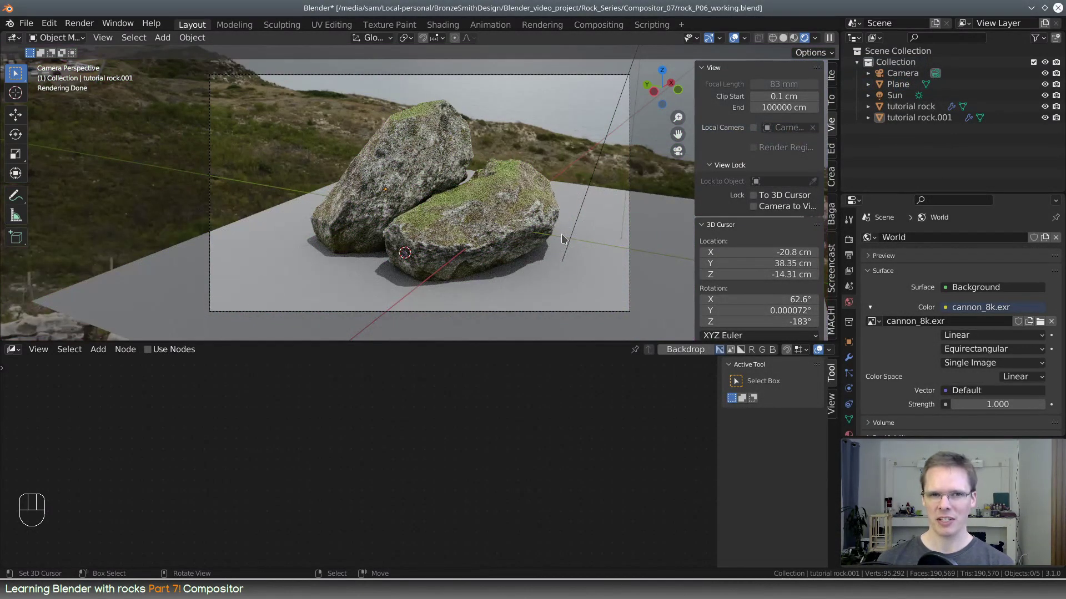
Step: Lock the camera to the view and reframe the two rocks from a different side of the environment
{"action": "middle_click_drag", "start_coordinate": [590, 244], "coordinate": [493, 224]}
{"action": "scroll", "coordinate": [492, 221], "scroll_direction": "down", "scroll_amount": 5}
{"action": "scroll", "coordinate": [493, 221], "scroll_direction": "up", "scroll_amount": 1}
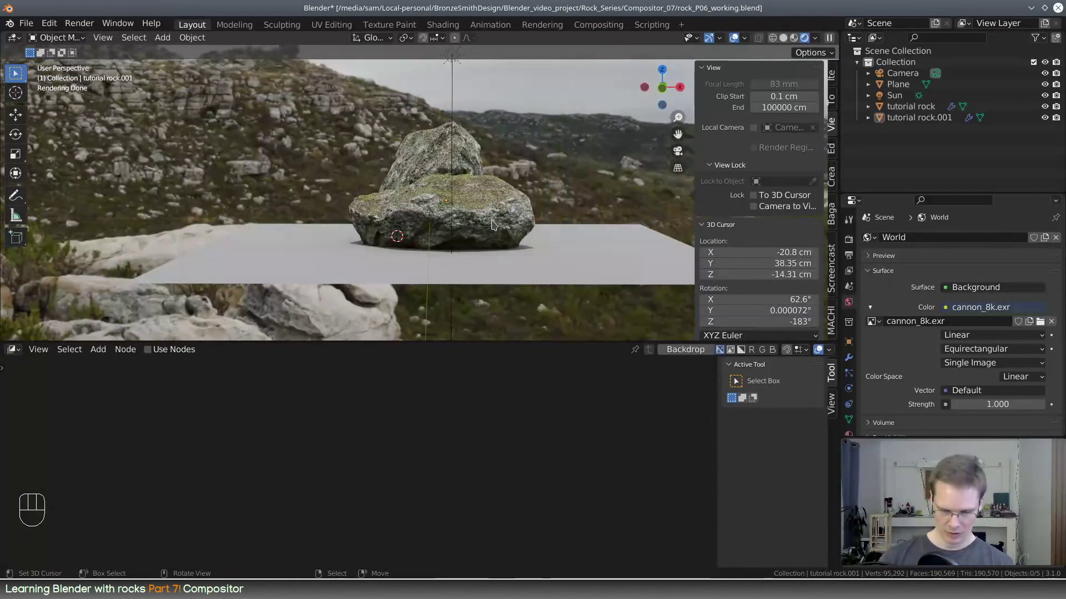
{"action": "key", "text": "KP_0"}
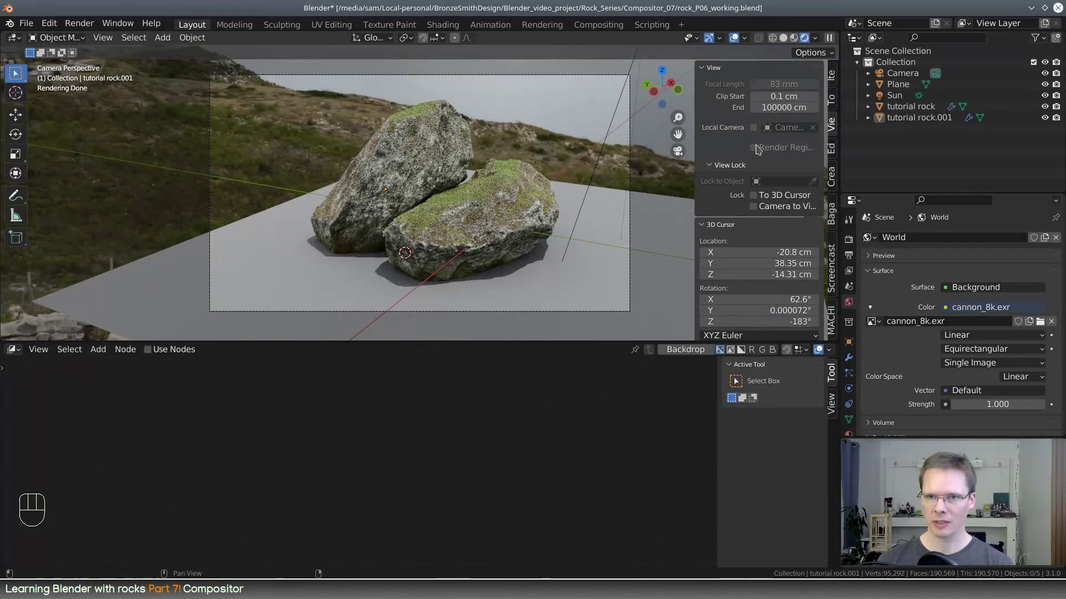
{"action": "left_click", "coordinate": [767, 205]}
{"action": "middle_click_drag", "start_coordinate": [501, 230], "coordinate": [248, 215]}
{"action": "mouse_move", "coordinate": [530, 212]}
{"action": "middle_mouse_down"}
{"action": "mouse_move", "coordinate": [516, 217]}
{"action": "mouse_move", "coordinate": [513, 204]}
{"action": "middle_mouse_up"}
{"action": "scroll", "coordinate": [520, 203], "scroll_direction": "up", "scroll_amount": 1}
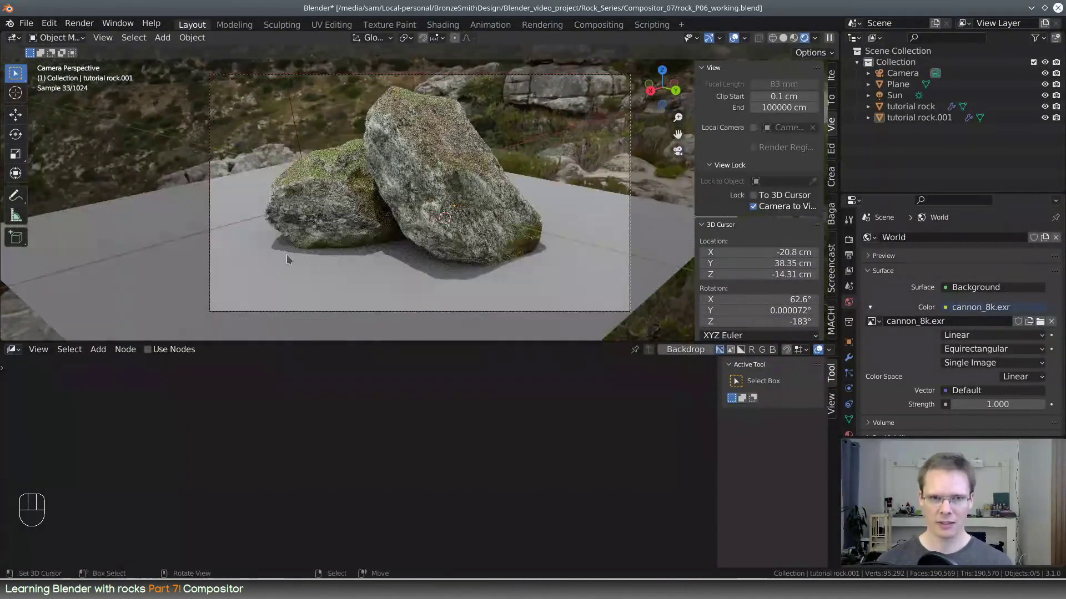
Step: Select the ground plane, and open the Textures library on Poly Haven in Firefox
{"action": "right_click", "coordinate": [287, 256]}
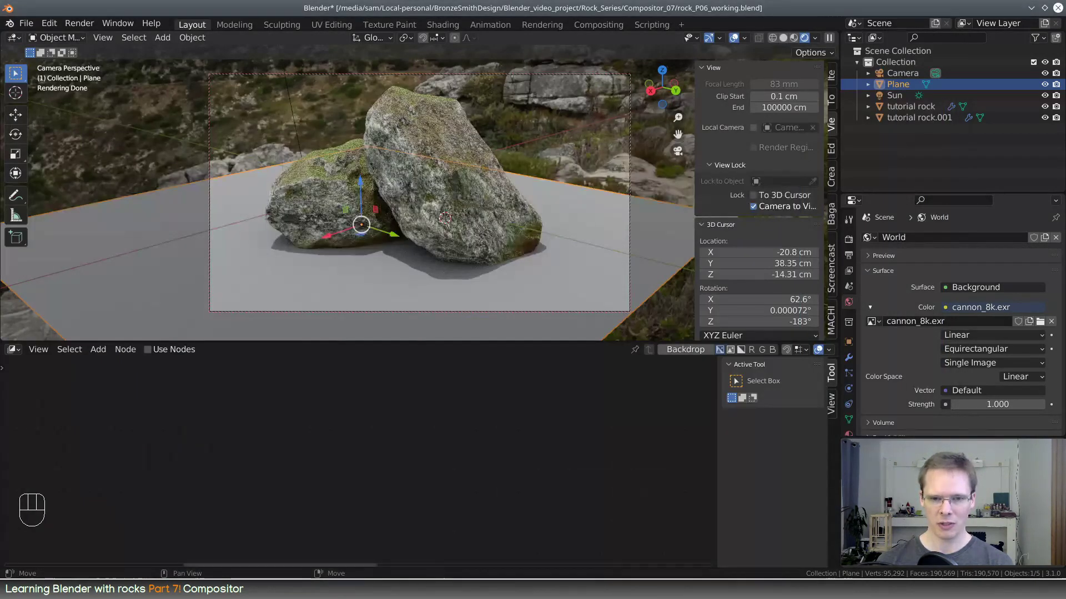
{"action": "left_click", "coordinate": [670, 589]}
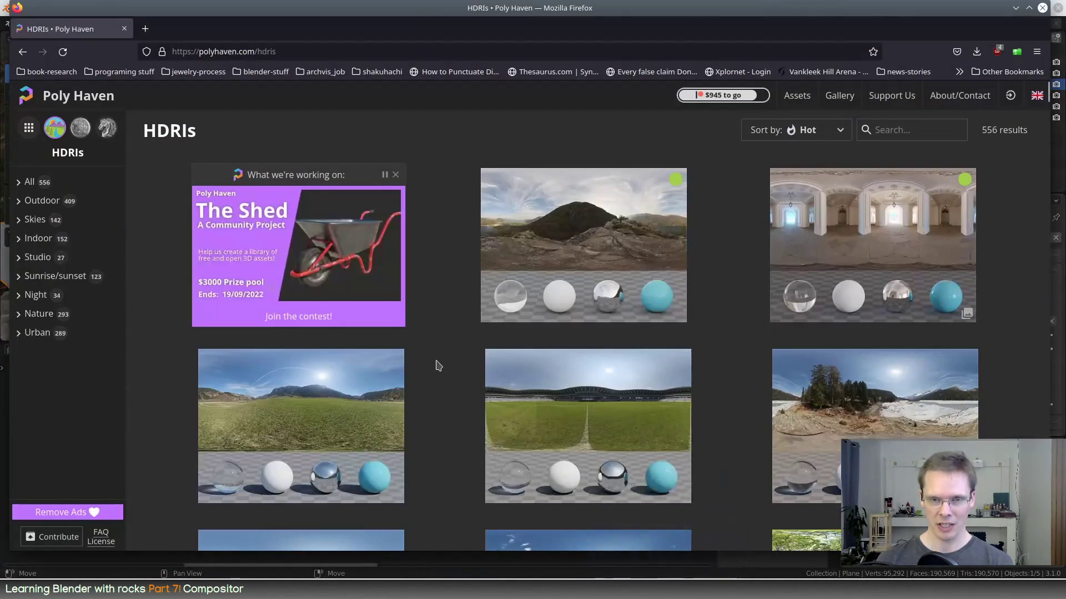
{"action": "left_click", "coordinate": [58, 96]}
{"action": "scroll", "coordinate": [491, 439], "scroll_direction": "down", "scroll_amount": 3}
{"action": "left_click", "coordinate": [459, 350]}
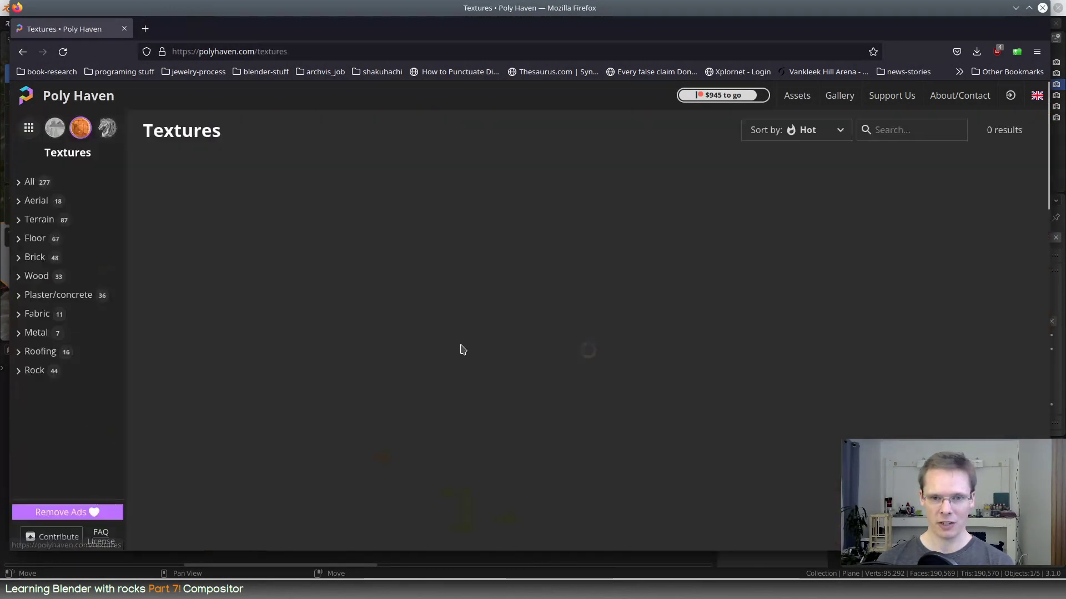
{"action": "scroll", "coordinate": [460, 428], "scroll_direction": "down", "scroll_amount": 3}
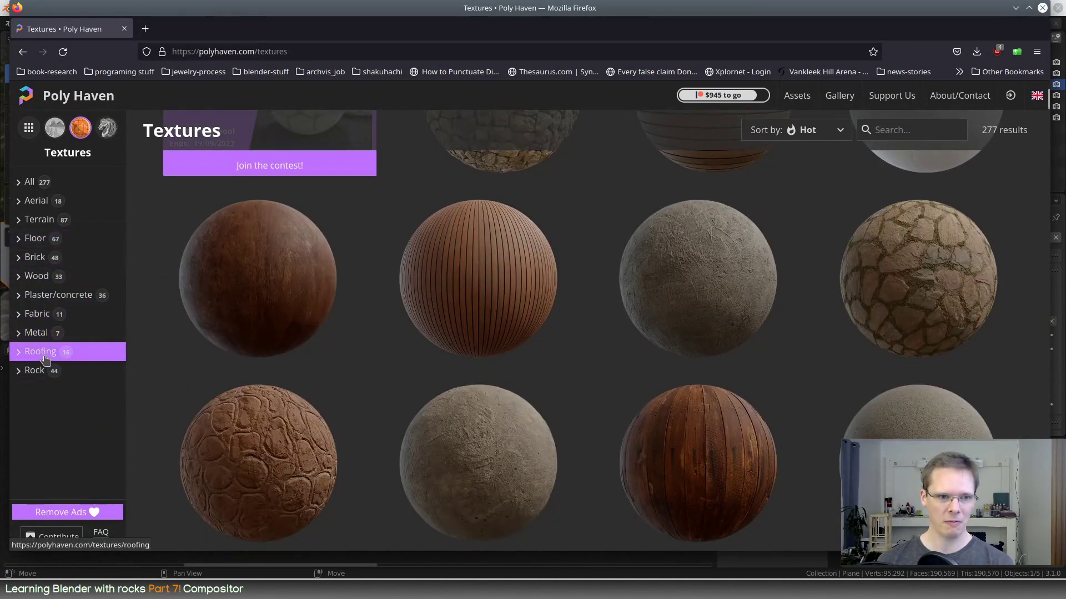
Step: Browse the Terrain textures and open the Aerial Rocks 04 page
{"action": "left_click", "coordinate": [38, 225]}
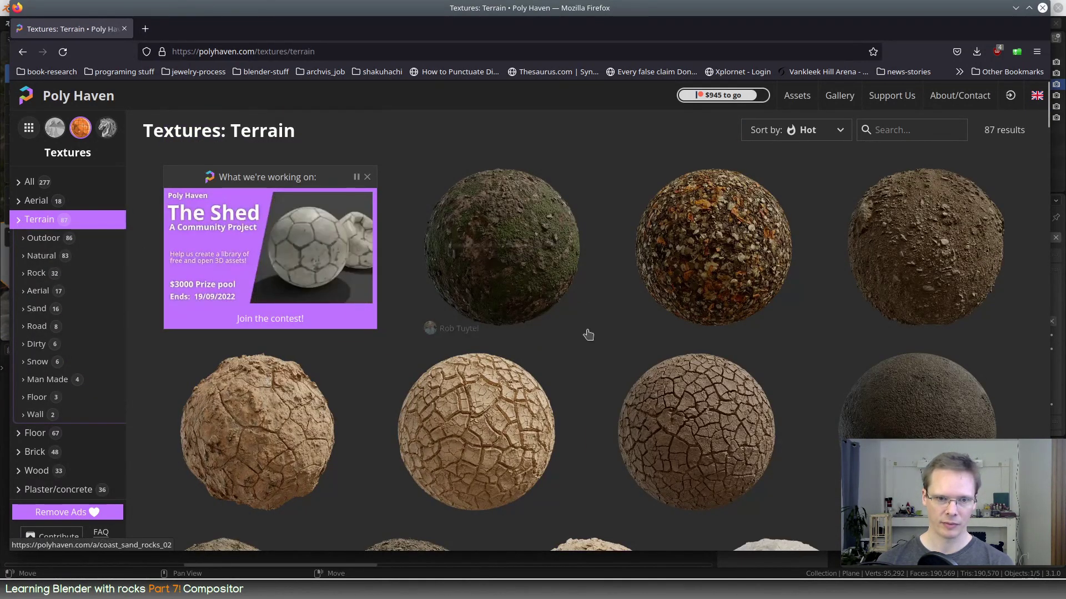
{"action": "scroll", "coordinate": [588, 333], "scroll_direction": "down", "scroll_amount": 5}
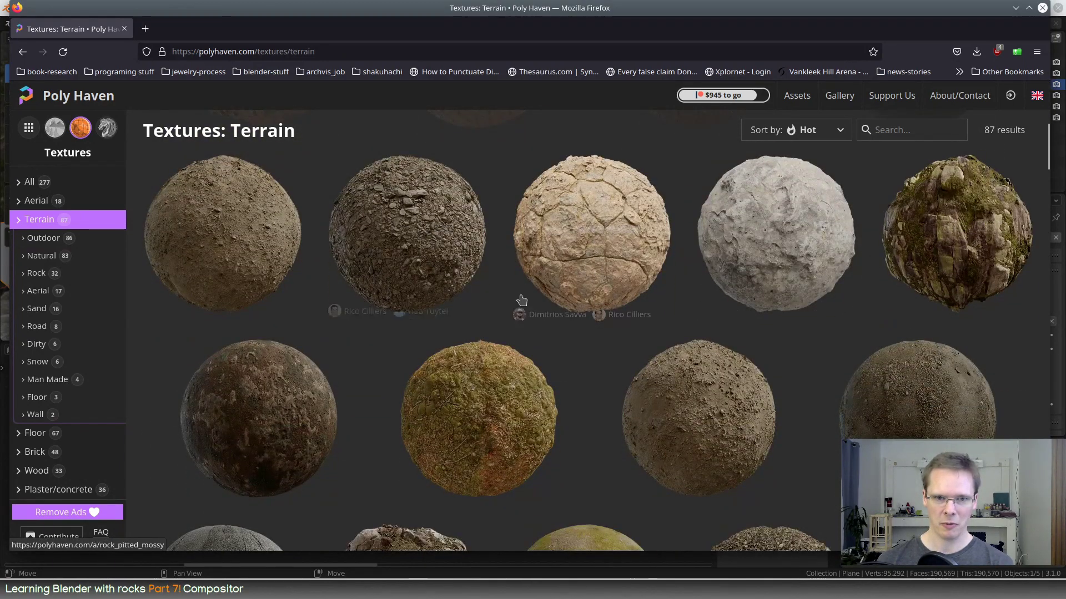
{"action": "scroll", "coordinate": [523, 302], "scroll_direction": "down", "scroll_amount": 3}
{"action": "scroll", "coordinate": [551, 311], "scroll_direction": "down", "scroll_amount": 10}
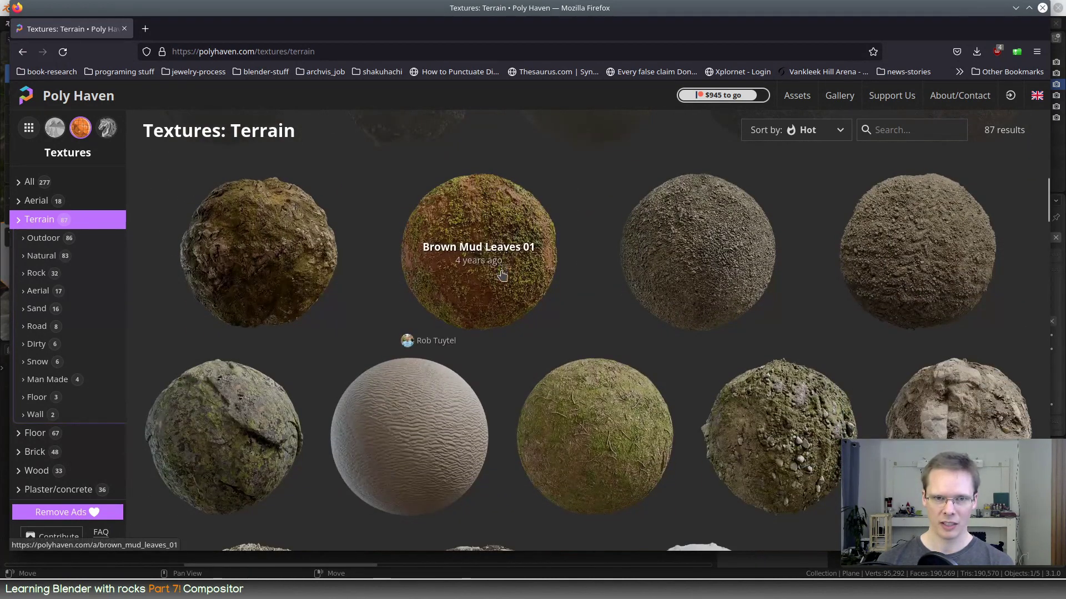
{"action": "left_click", "coordinate": [290, 224]}
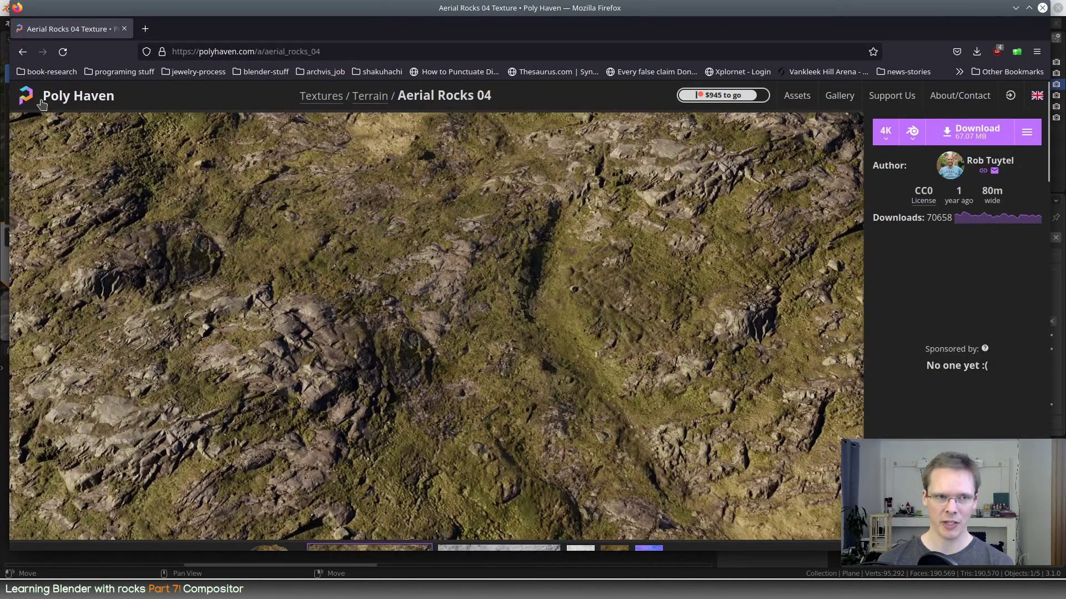
Step: Go back to the Terrain textures and open the Coast Sand Rocks 02 page
{"action": "left_click", "coordinate": [22, 51]}
{"action": "scroll", "coordinate": [583, 311], "scroll_direction": "down", "scroll_amount": 5}
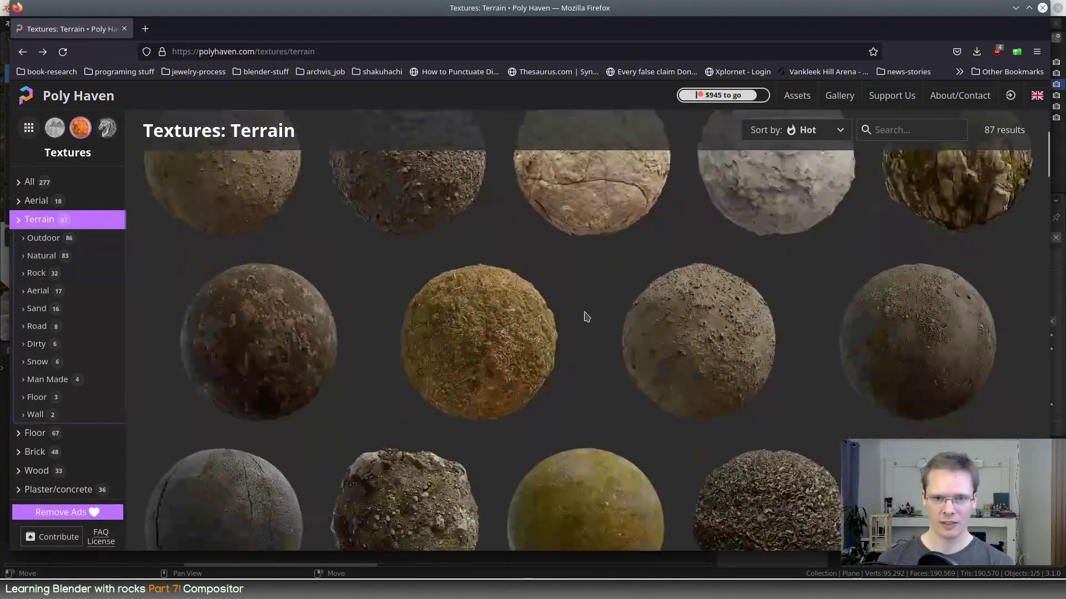
{"action": "scroll", "coordinate": [583, 311], "scroll_direction": "up", "scroll_amount": 4}
{"action": "left_click", "coordinate": [504, 202]}
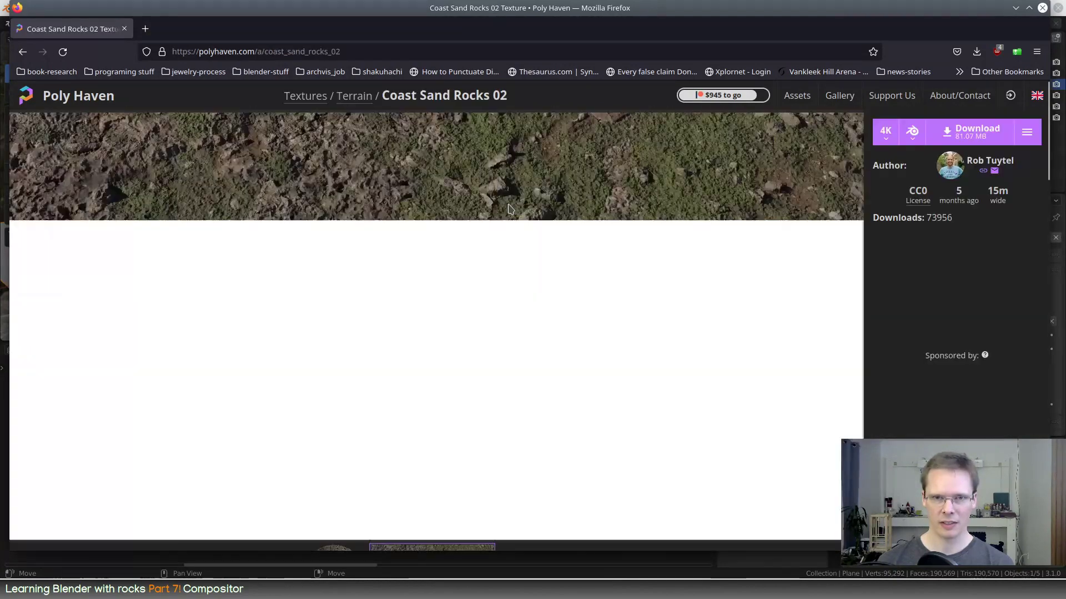
Step: Return to the Terrain textures, browse further down the list, and open the Grass Path 2 page
{"action": "left_click", "coordinate": [23, 53]}
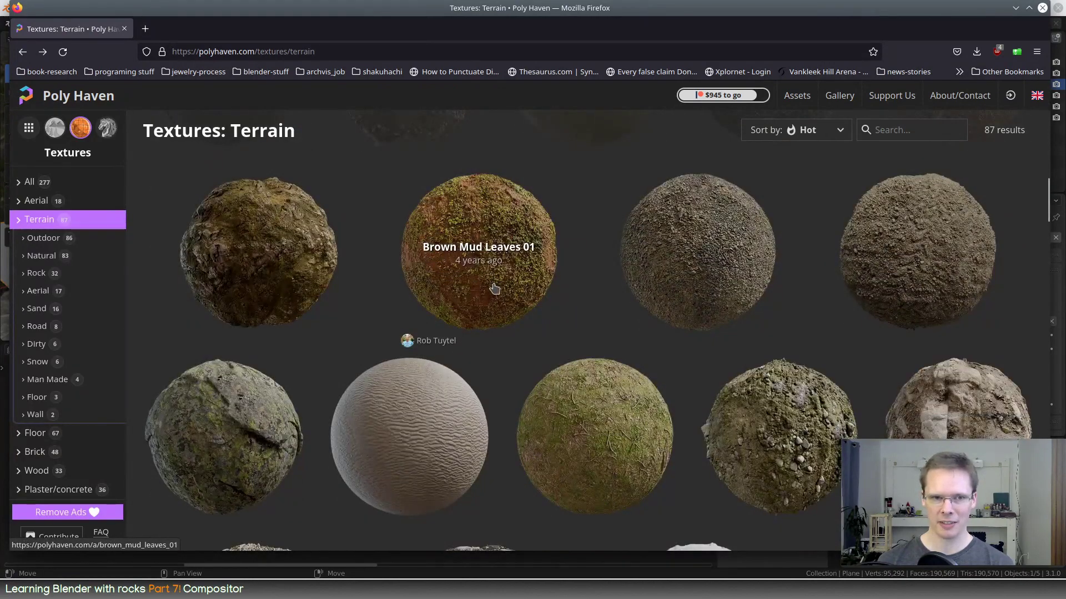
{"action": "scroll", "coordinate": [494, 287], "scroll_direction": "down", "scroll_amount": 5}
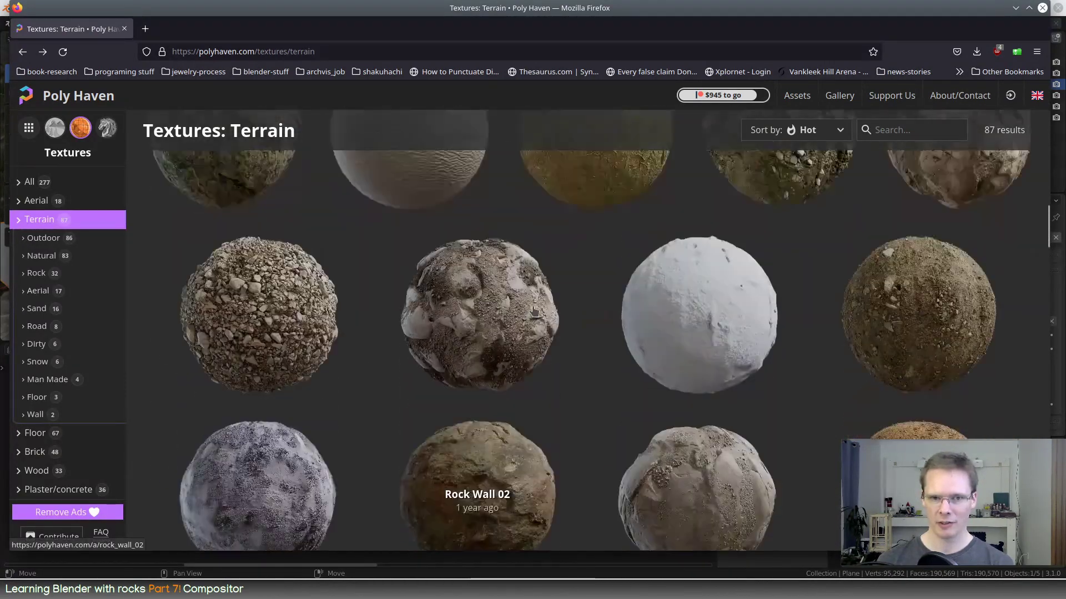
{"action": "scroll", "coordinate": [534, 311], "scroll_direction": "up", "scroll_amount": 2}
{"action": "scroll", "coordinate": [769, 248], "scroll_direction": "down", "scroll_amount": 10}
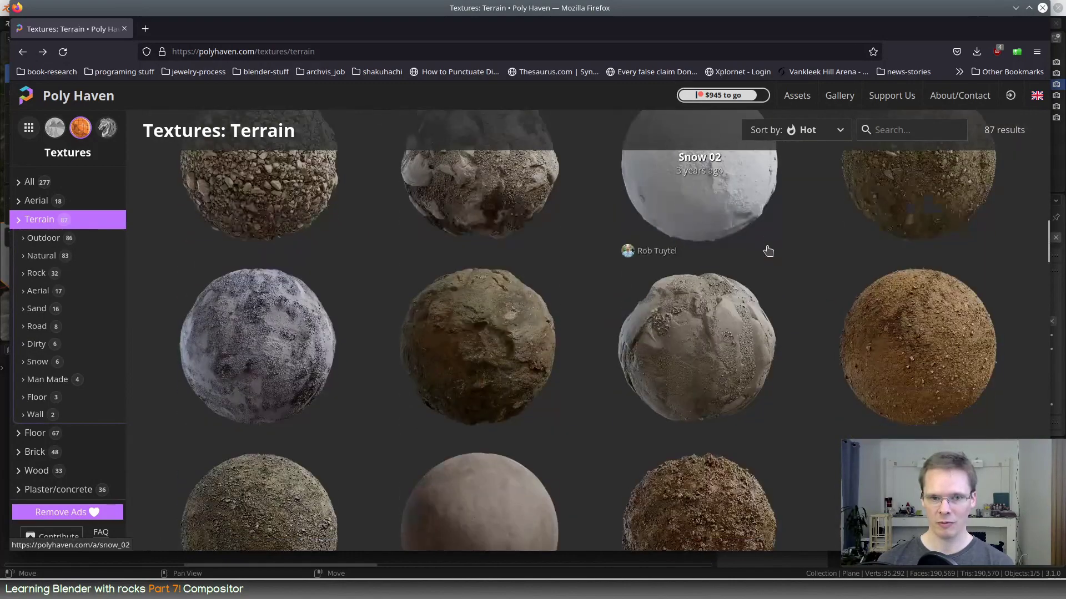
{"action": "scroll", "coordinate": [619, 308], "scroll_direction": "down", "scroll_amount": 10}
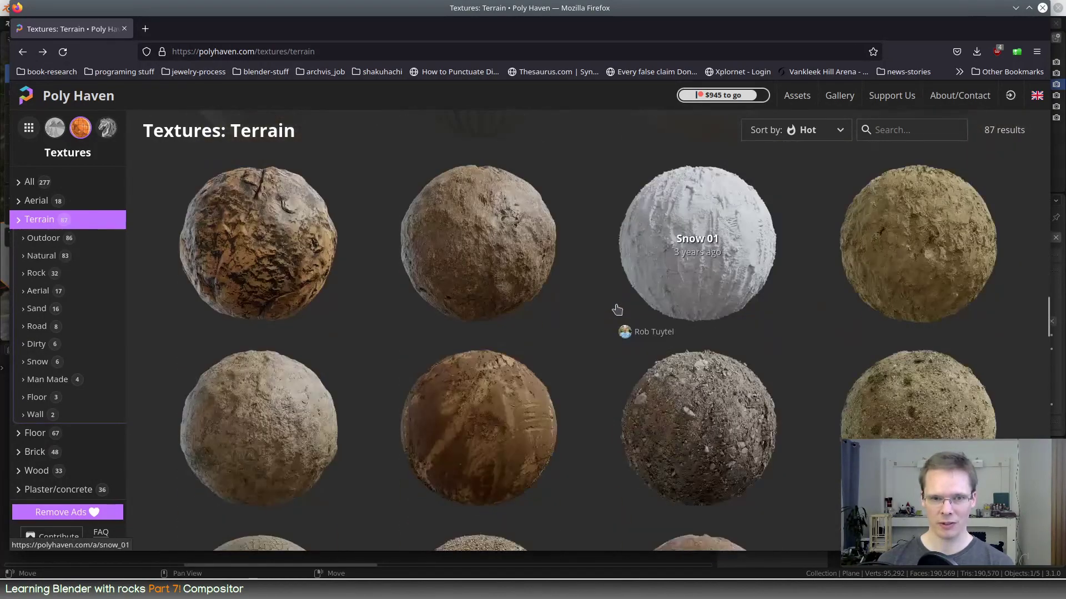
{"action": "scroll", "coordinate": [613, 314], "scroll_direction": "down", "scroll_amount": 10}
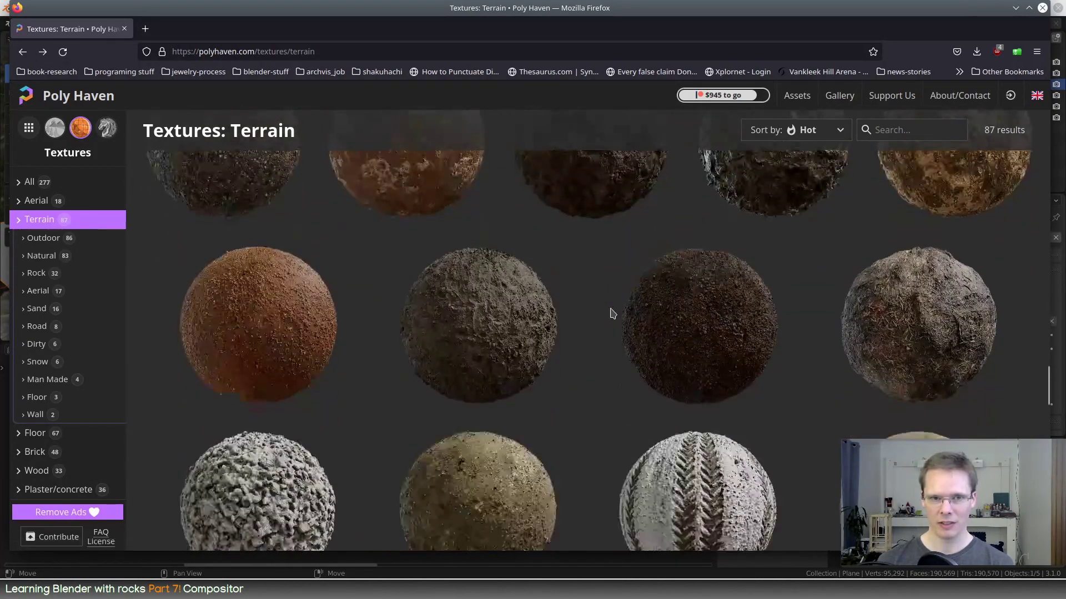
{"action": "scroll", "coordinate": [607, 312], "scroll_direction": "up", "scroll_amount": 5}
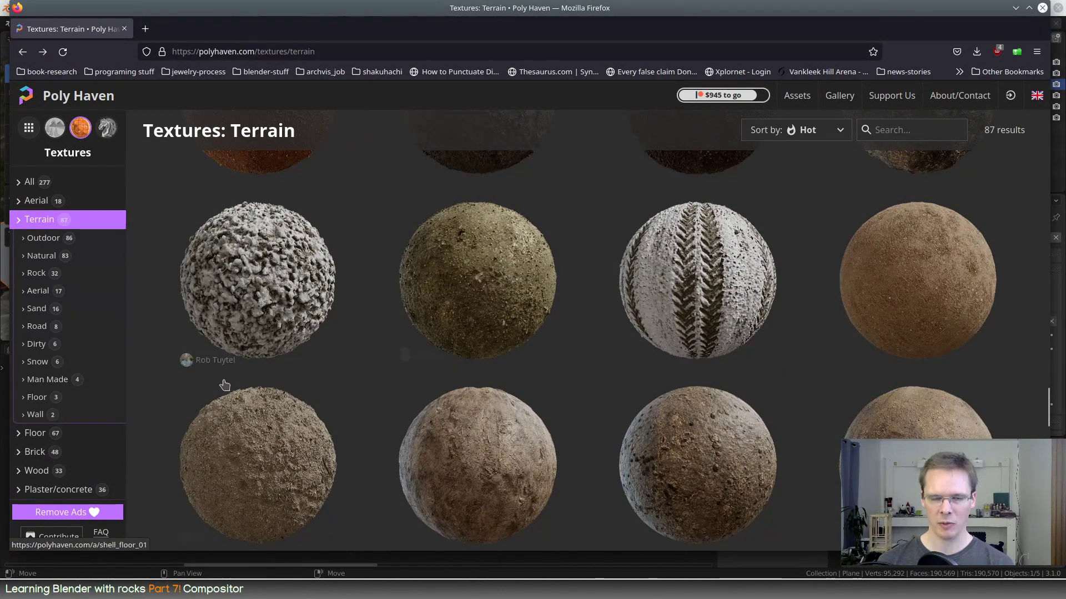
{"action": "left_click", "coordinate": [500, 248]}
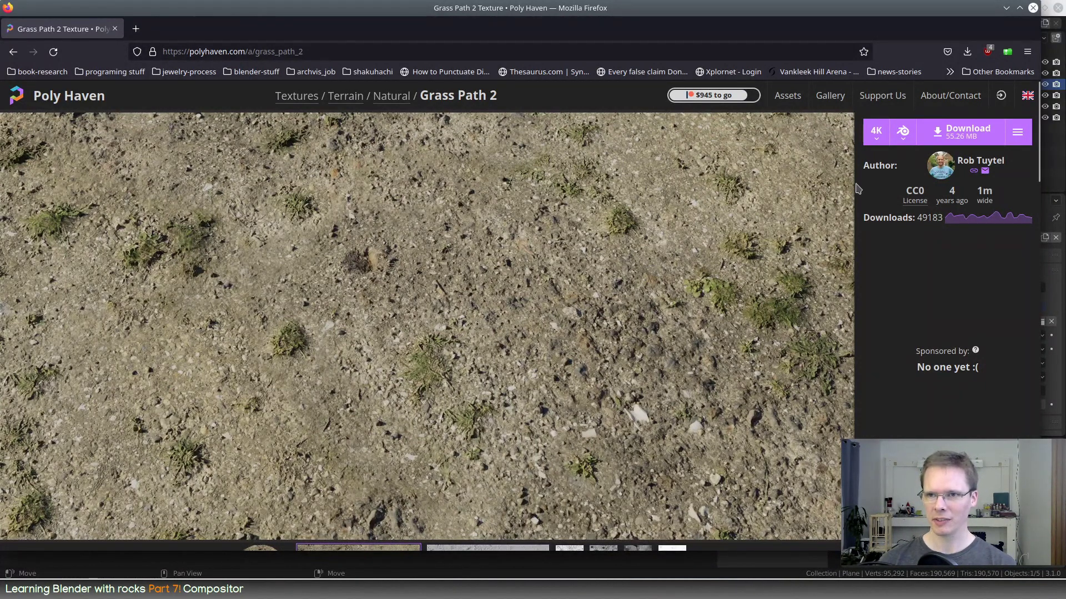
Step: Download the 4K Blender version of Grass Path 2 into the cc0_mats folder as grass_path_2_4k.blend.zip
{"action": "left_click", "coordinate": [966, 131]}
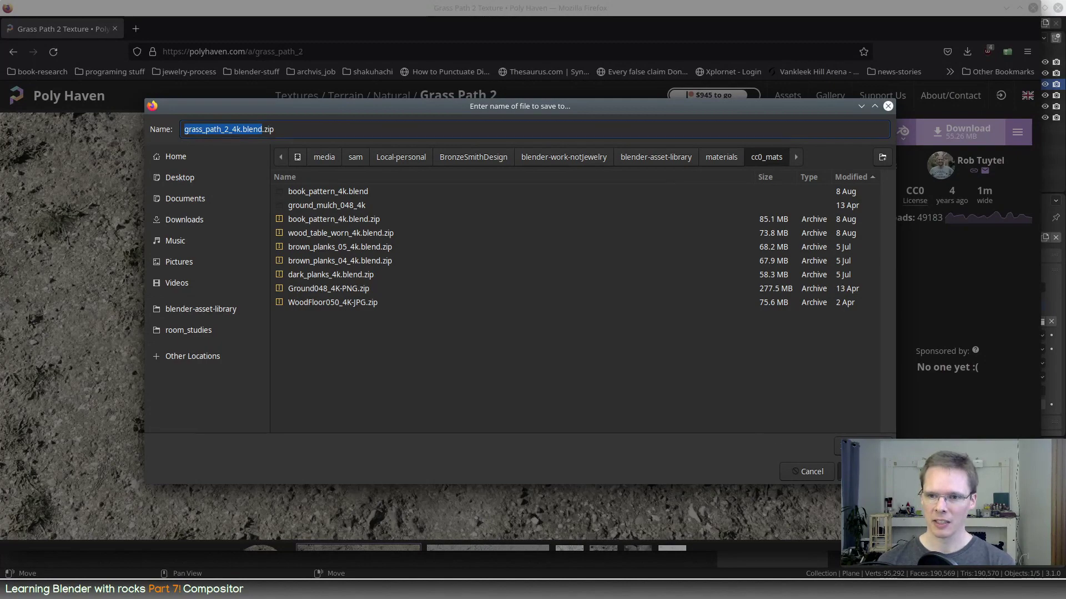
{"action": "left_click", "coordinate": [863, 471]}
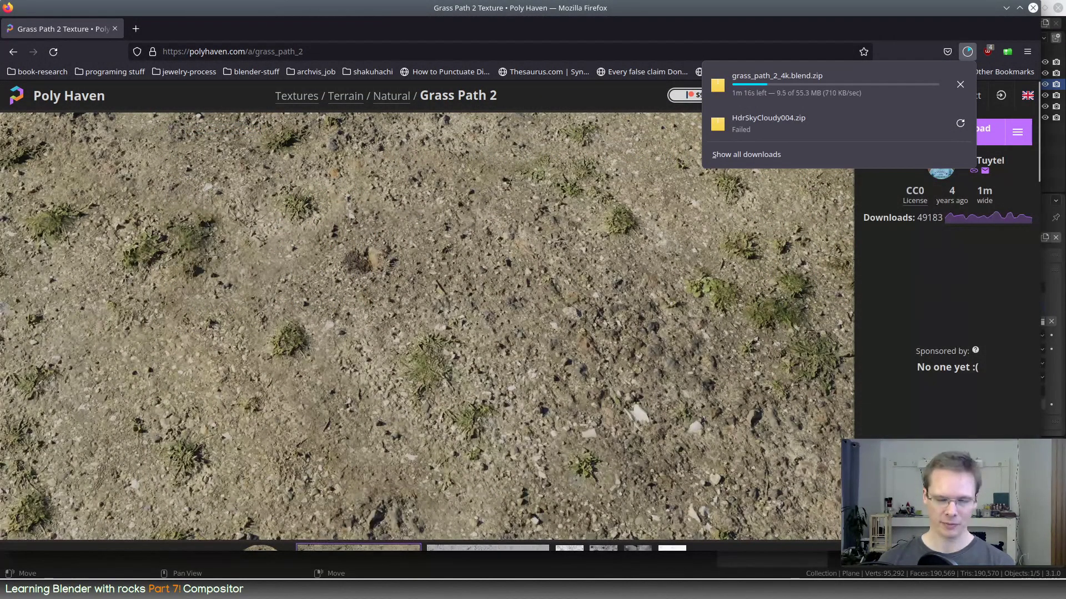
{"action": "key", "text": "Escape"}
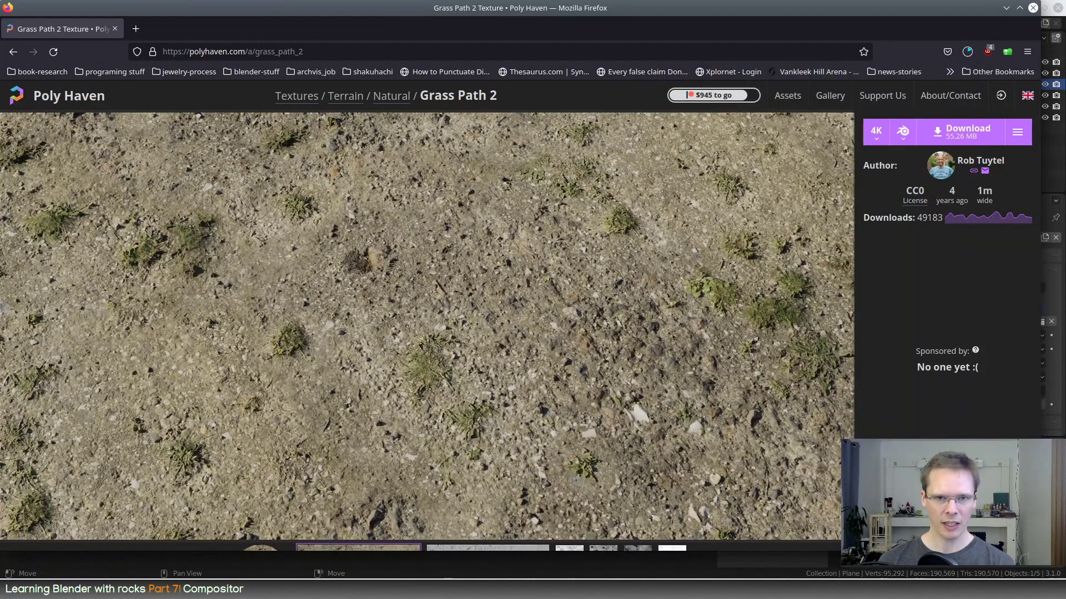
Step: Switch to Blender and enlarge the 3D viewport by shrinking the compositor area
{"action": "mouse_move", "coordinate": [92, 589]}
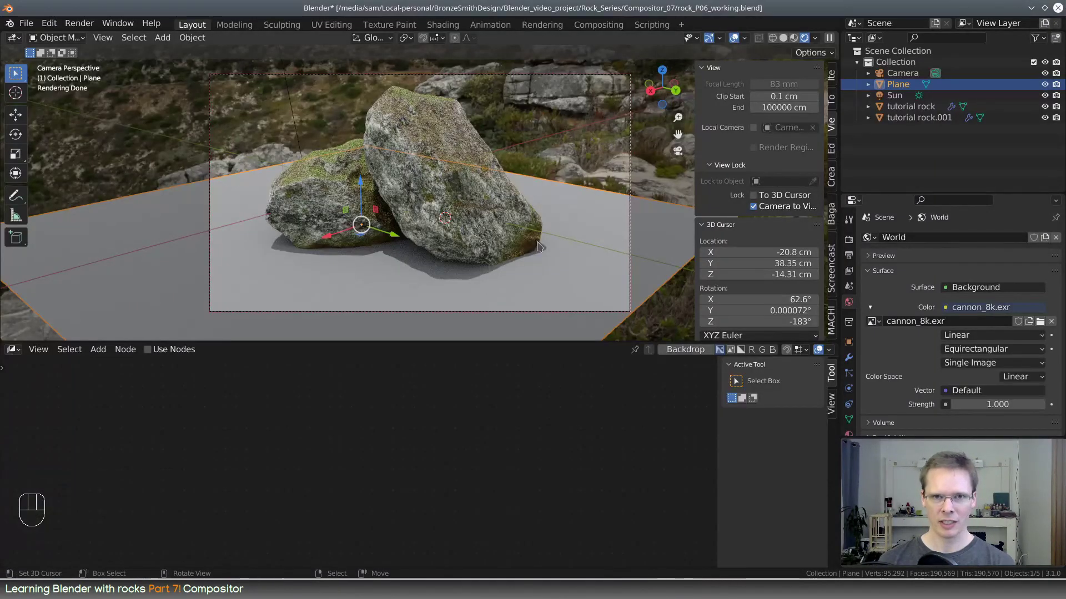
{"action": "right_click", "coordinate": [545, 198]}
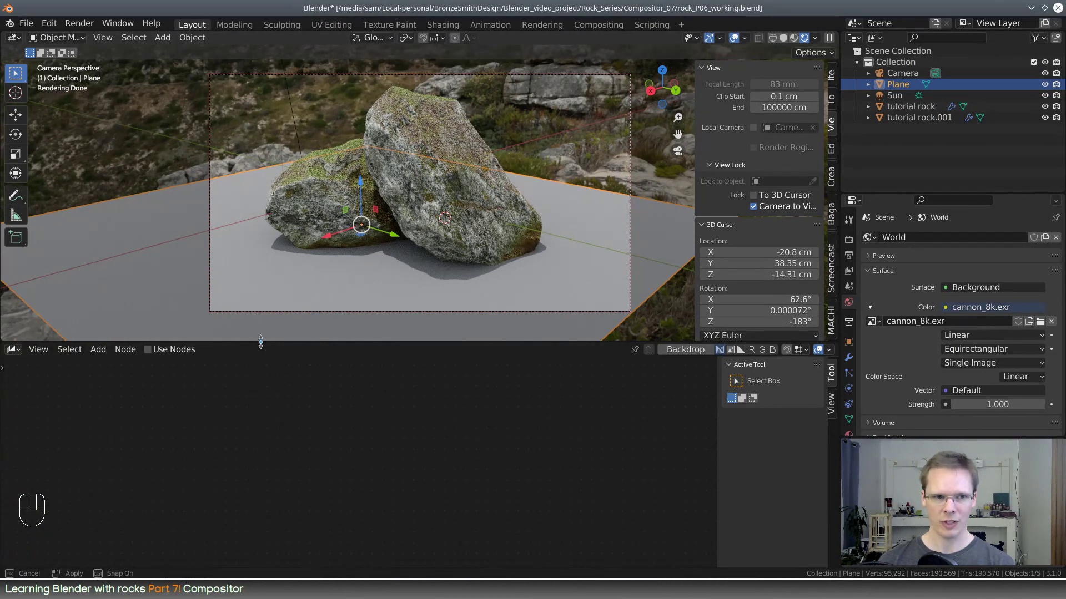
{"action": "left_click_drag", "start_coordinate": [263, 342], "coordinate": [261, 447]}
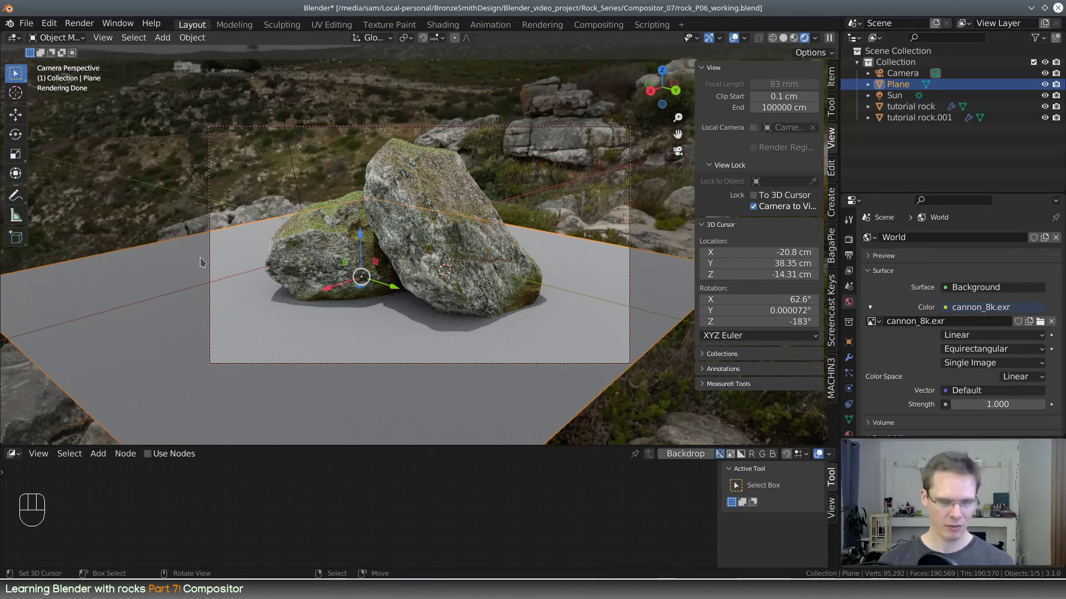
Step: Subdivide the ground plane's mesh twice in Edit Mode, using 10 cuts each time, and return to Object Mode
{"action": "key", "text": "Tab"}
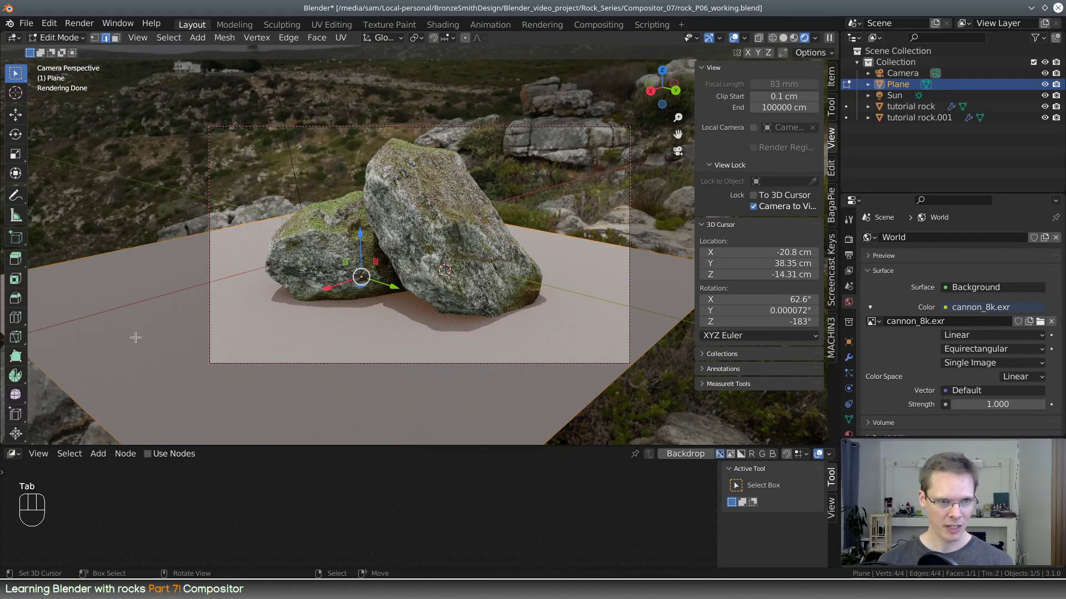
{"action": "right_click", "coordinate": [136, 336]}
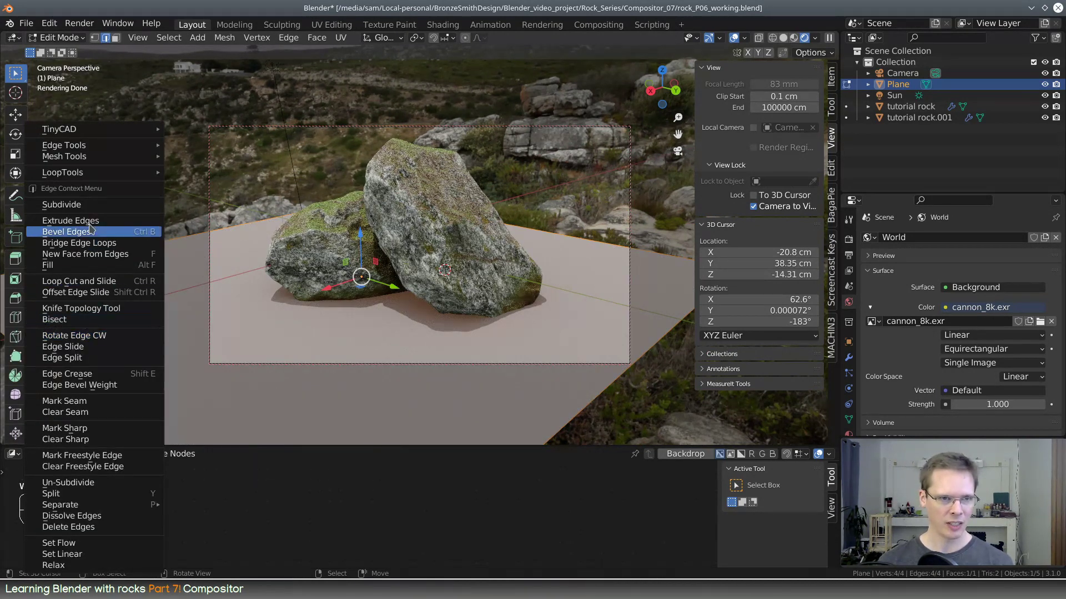
{"action": "left_click", "coordinate": [67, 204]}
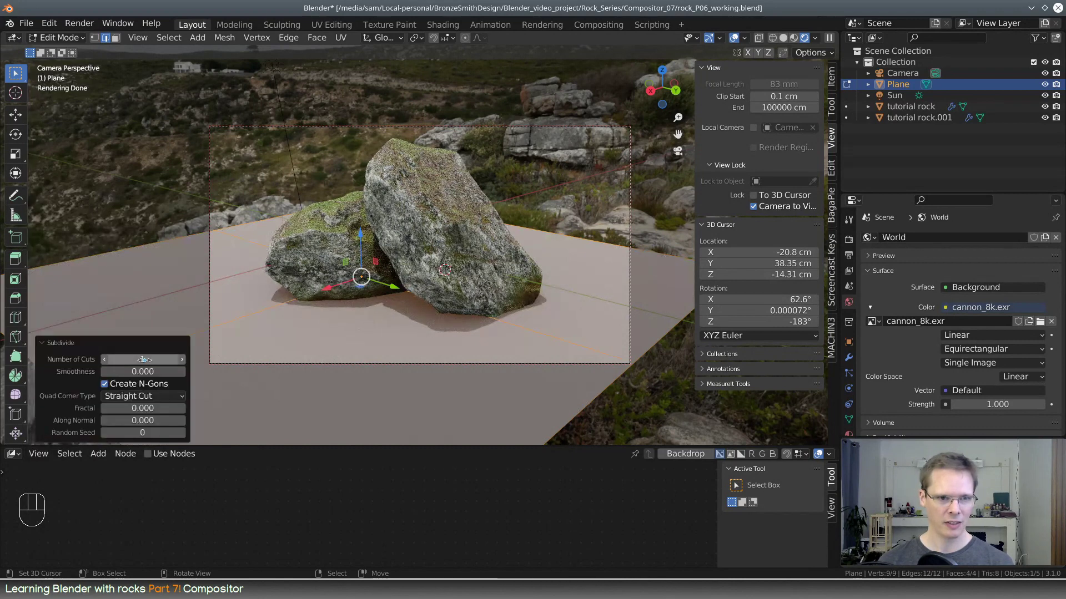
{"action": "left_click_drag", "start_coordinate": [142, 359], "coordinate": [172, 359]}
{"action": "key", "text": "w"}
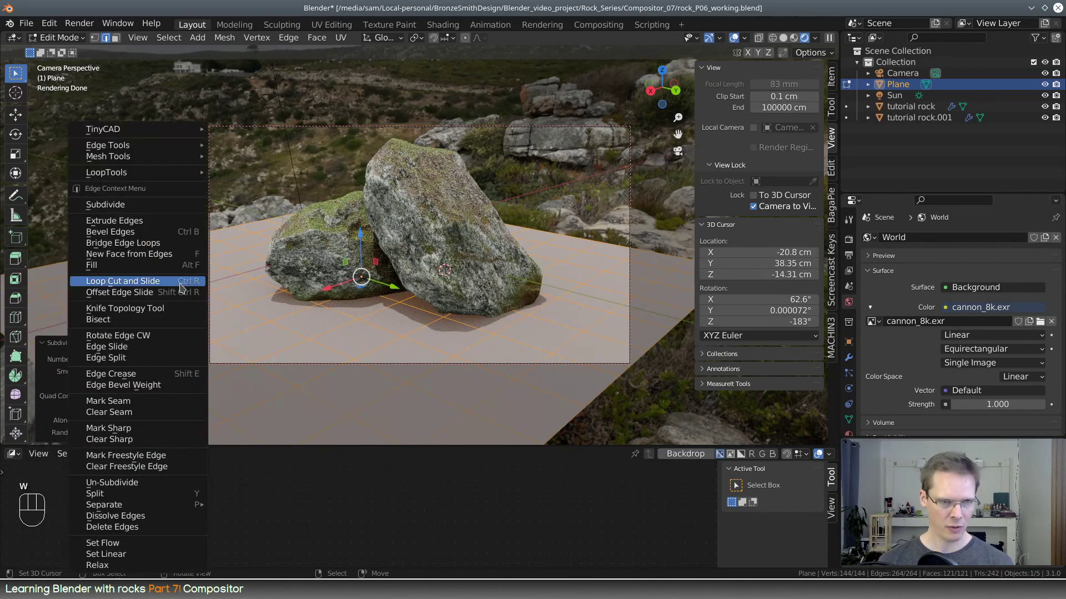
{"action": "left_click", "coordinate": [106, 204]}
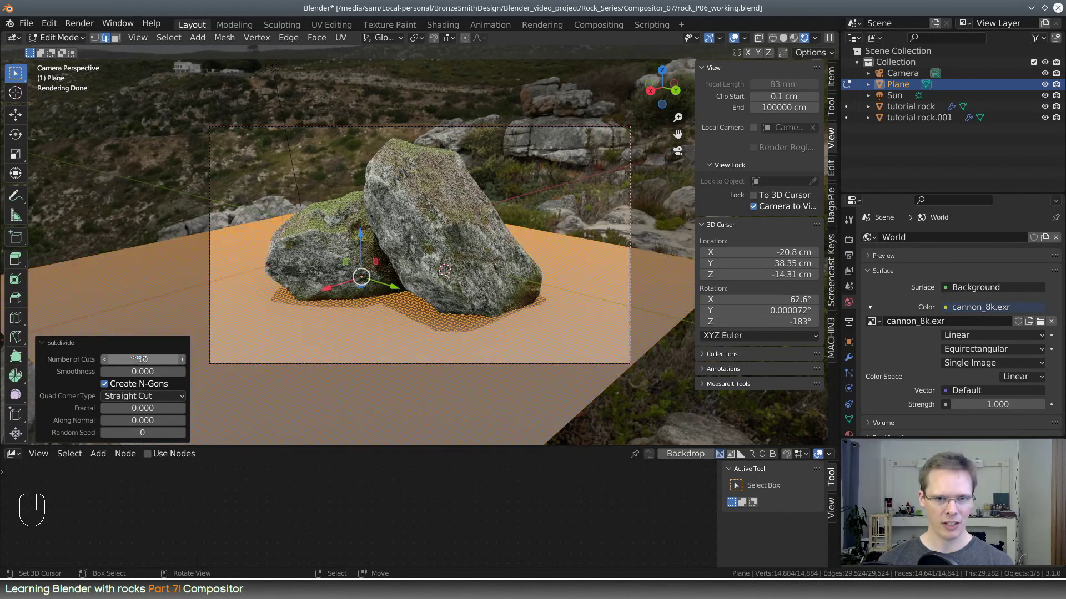
{"action": "left_click", "coordinate": [67, 343]}
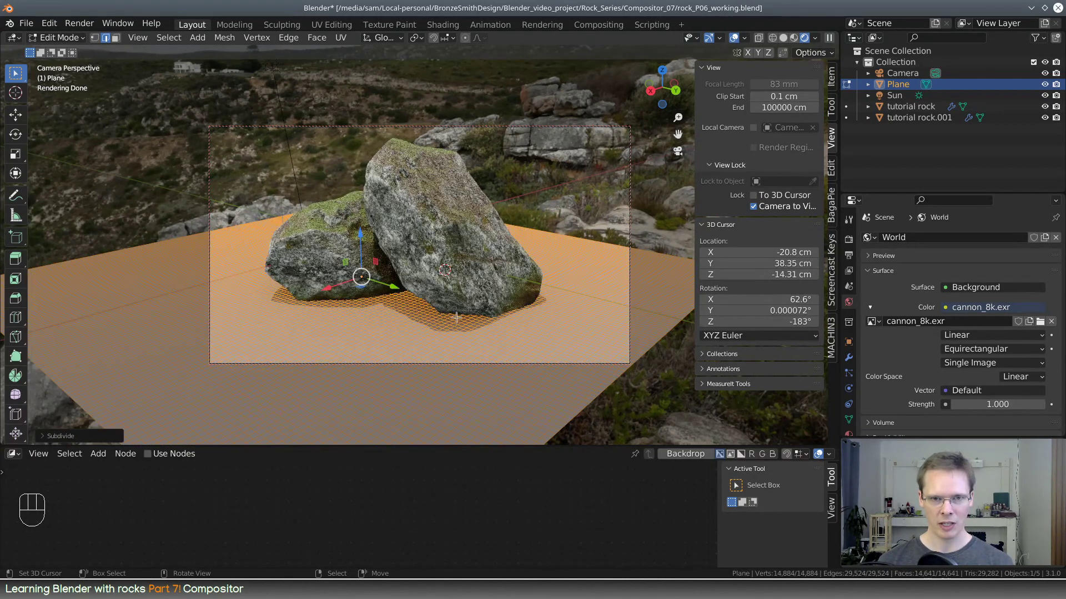
{"action": "key", "text": "Tab"}
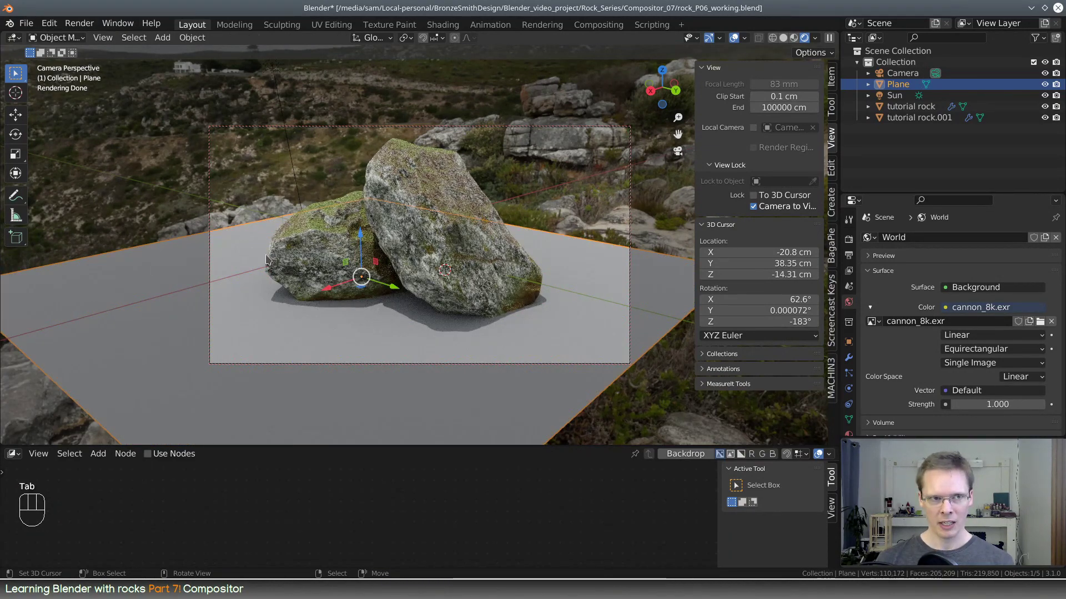
Step: Split the 3D viewport vertically and turn the new area into a UV Editor
{"action": "left_click_drag", "start_coordinate": [4, 34], "coordinate": [276, 83]}
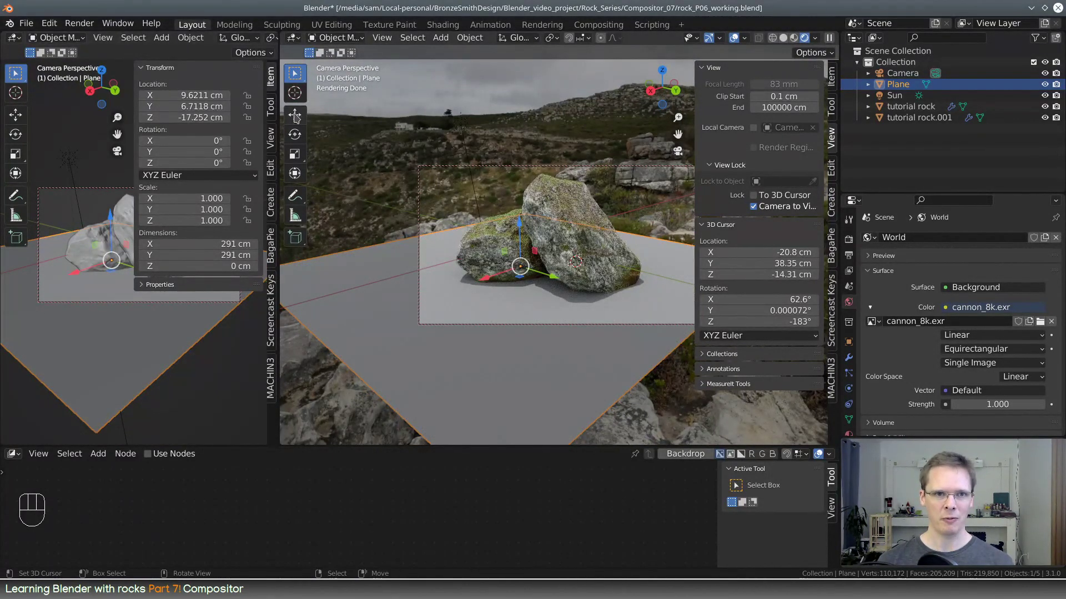
{"action": "left_click_drag", "start_coordinate": [276, 88], "coordinate": [374, 89]}
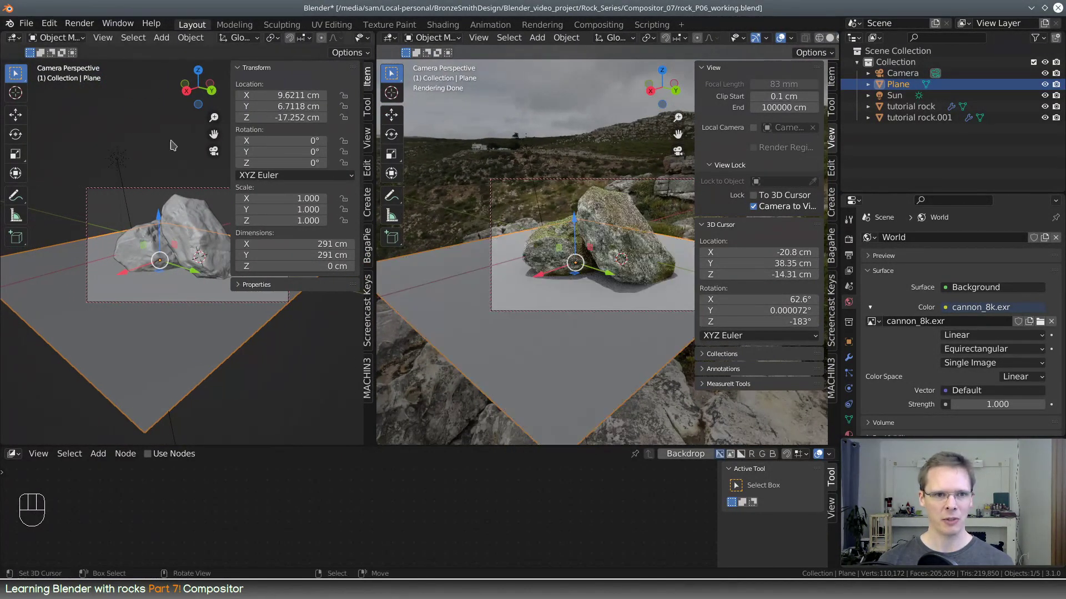
{"action": "left_click", "coordinate": [20, 40]}
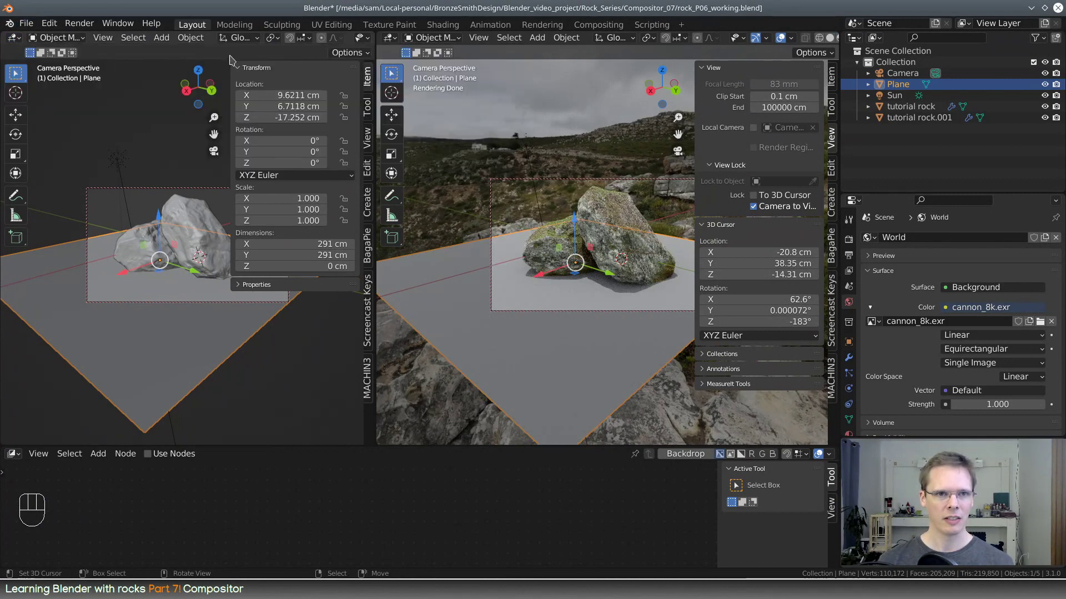
{"action": "left_click", "coordinate": [16, 38]}
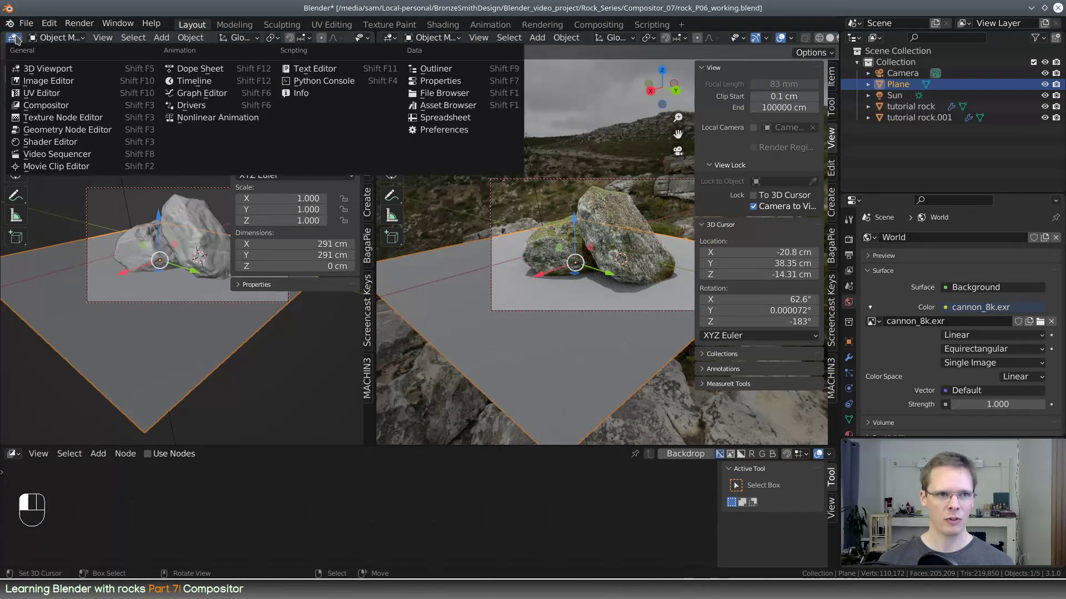
{"action": "left_click", "coordinate": [41, 93]}
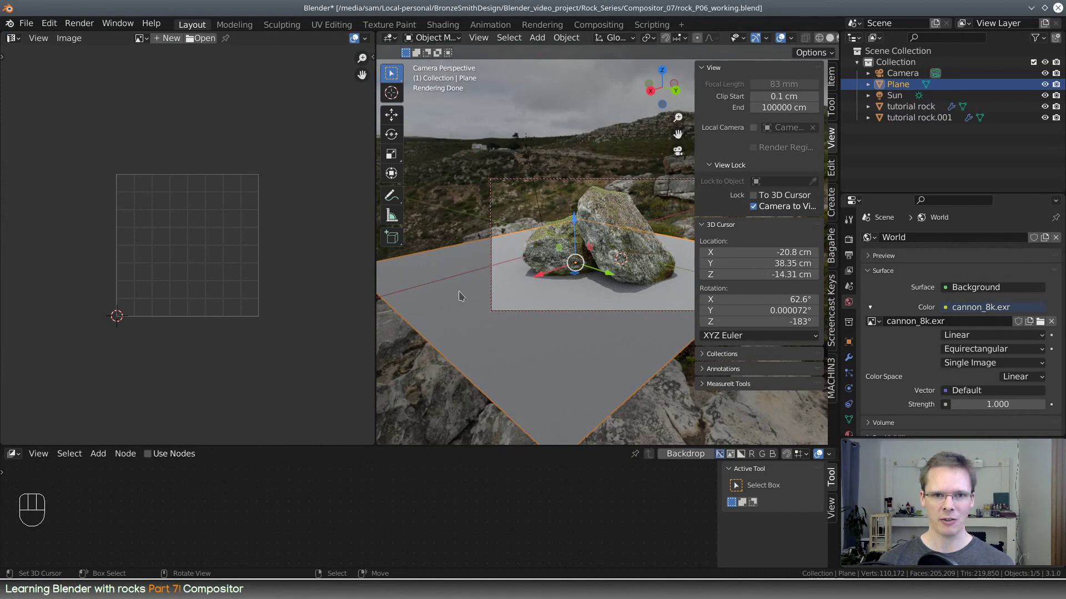
Step: Examine the subdivided plane's UV layout in Edit Mode, close the UV Editor area, and return to Object Mode
{"action": "key", "text": "Tab"}
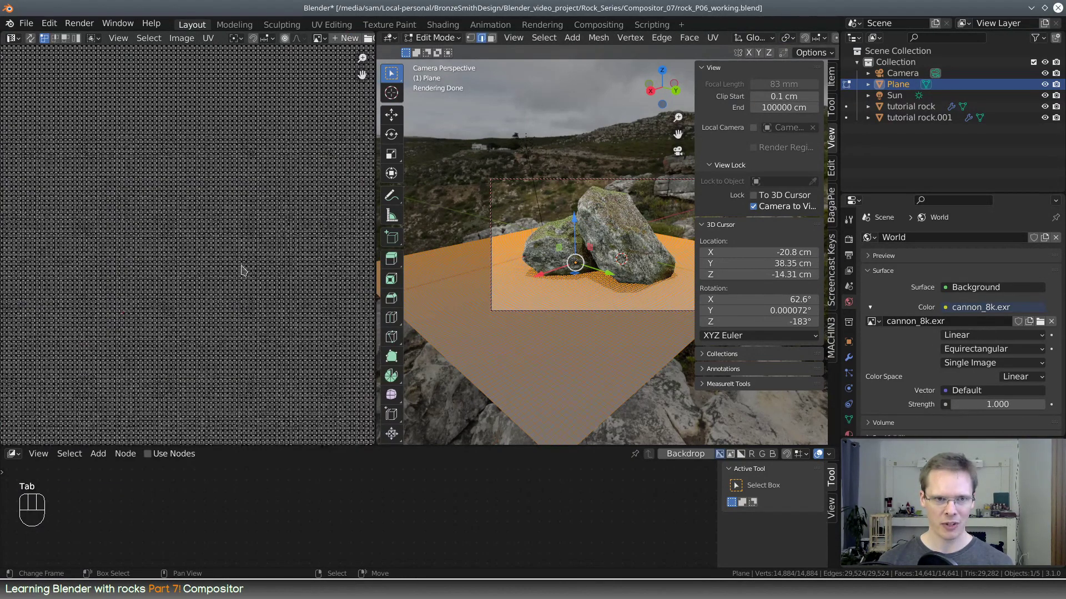
{"action": "scroll", "coordinate": [241, 267], "scroll_direction": "down", "scroll_amount": 3}
{"action": "middle_click_drag", "start_coordinate": [285, 203], "coordinate": [281, 238], "text": "shift"}
{"action": "scroll", "coordinate": [263, 235], "scroll_direction": "up", "scroll_amount": 2}
{"action": "scroll", "coordinate": [264, 235], "scroll_direction": "up", "scroll_amount": 1}
{"action": "scroll", "coordinate": [264, 235], "scroll_direction": "down", "scroll_amount": 3}
{"action": "scroll", "coordinate": [272, 236], "scroll_direction": "up", "scroll_amount": 2}
{"action": "scroll", "coordinate": [272, 236], "scroll_direction": "down", "scroll_amount": 1}
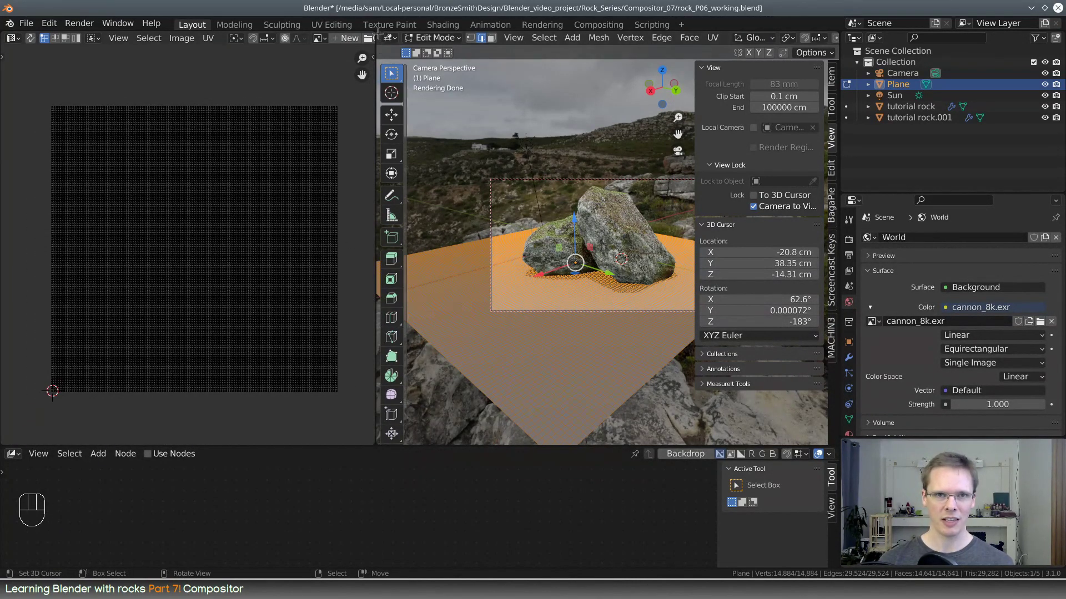
{"action": "left_click_drag", "start_coordinate": [377, 33], "coordinate": [167, 55]}
{"action": "key", "text": "Tab"}
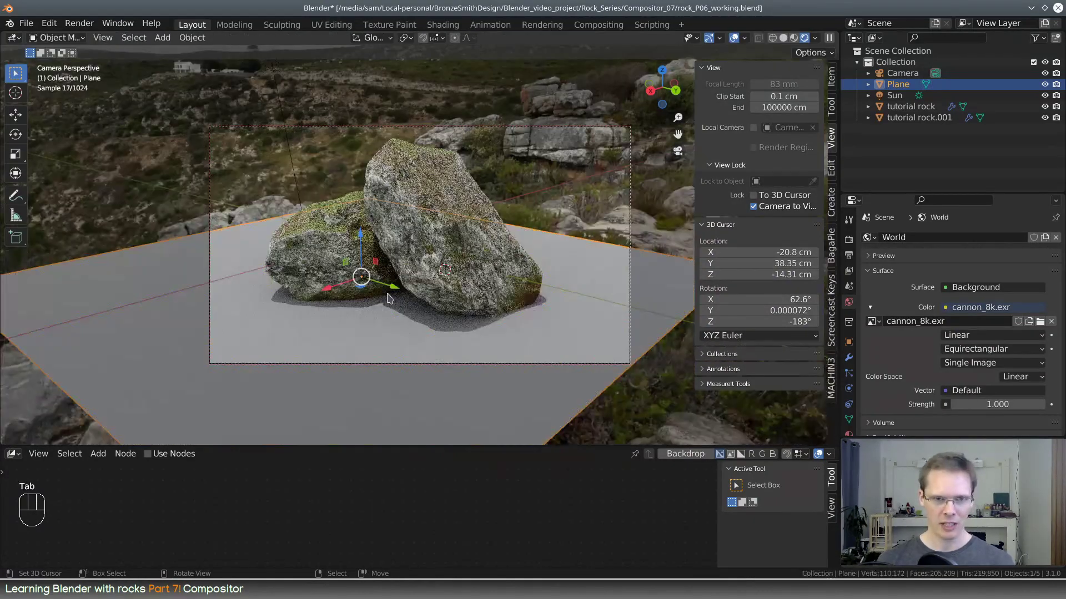
Step: Adjust the camera framing of the rocks slightly, and enlarge the compositor area and change it to the Shader Editor
{"action": "middle_click_drag", "start_coordinate": [387, 298], "coordinate": [435, 447], "text": "shift"}
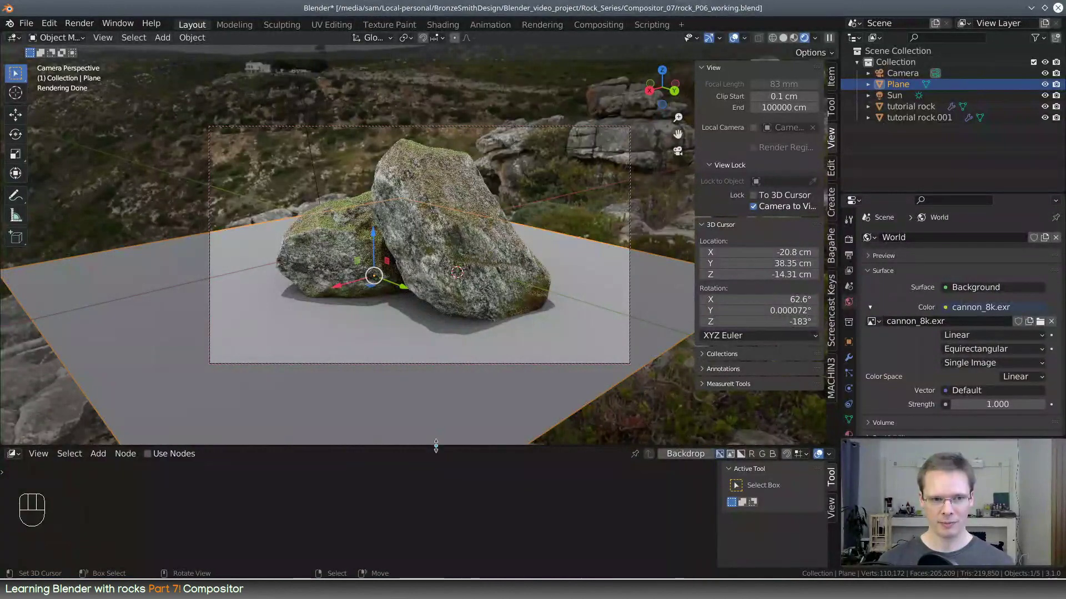
{"action": "left_click_drag", "start_coordinate": [436, 446], "coordinate": [436, 322]}
{"action": "left_click", "coordinate": [12, 329]}
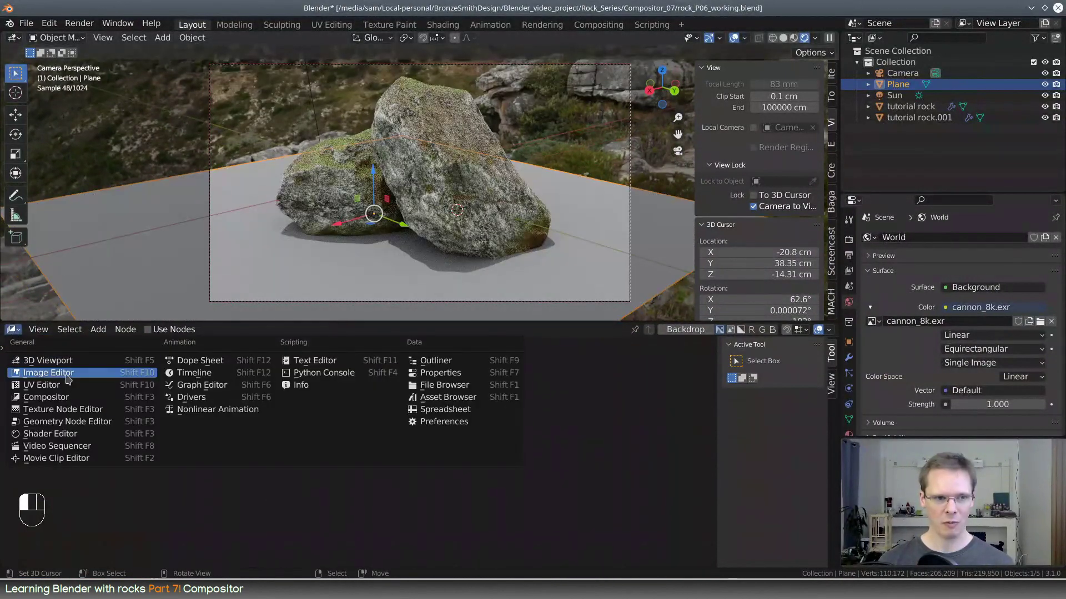
{"action": "left_click", "coordinate": [111, 434]}
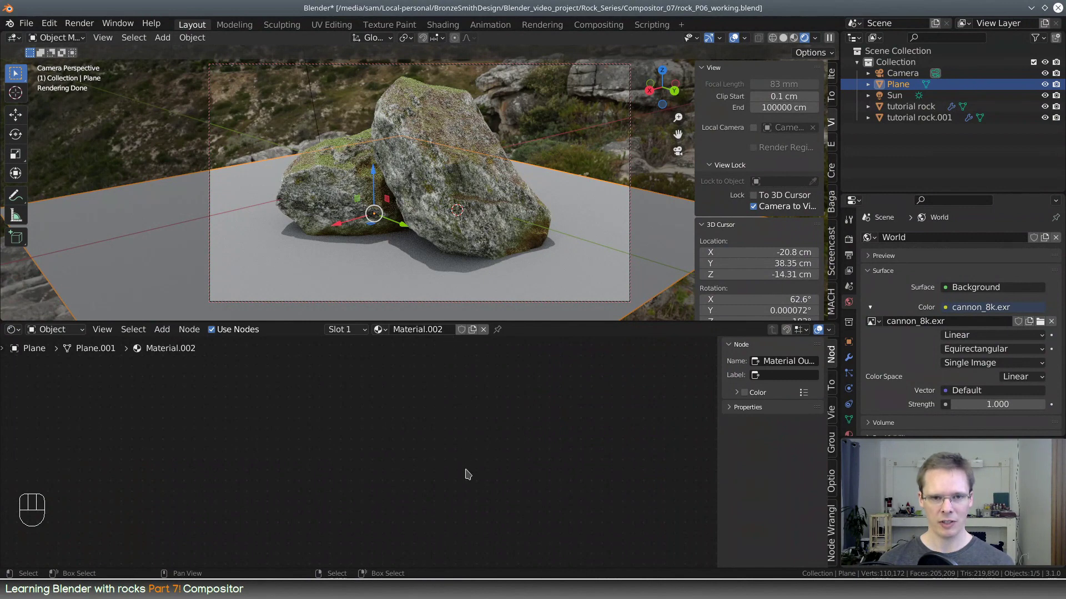
Step: Bring the plane's material nodes into view and rename the material to "ground"
{"action": "scroll", "coordinate": [468, 475], "scroll_direction": "down", "scroll_amount": 4}
{"action": "middle_click_drag", "start_coordinate": [475, 462], "coordinate": [482, 541]}
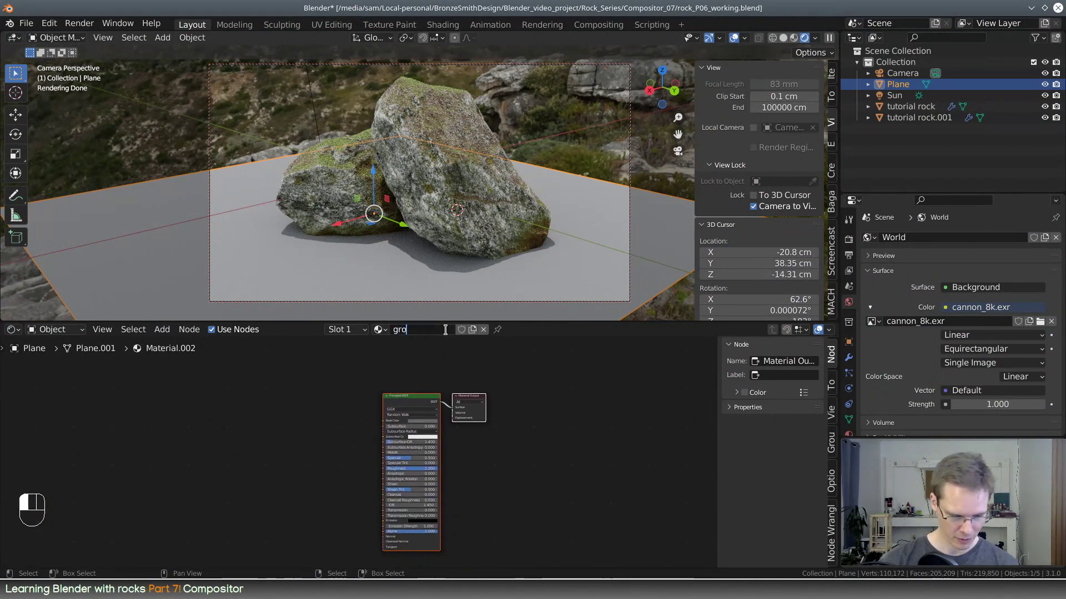
{"action": "key", "text": "Return"}
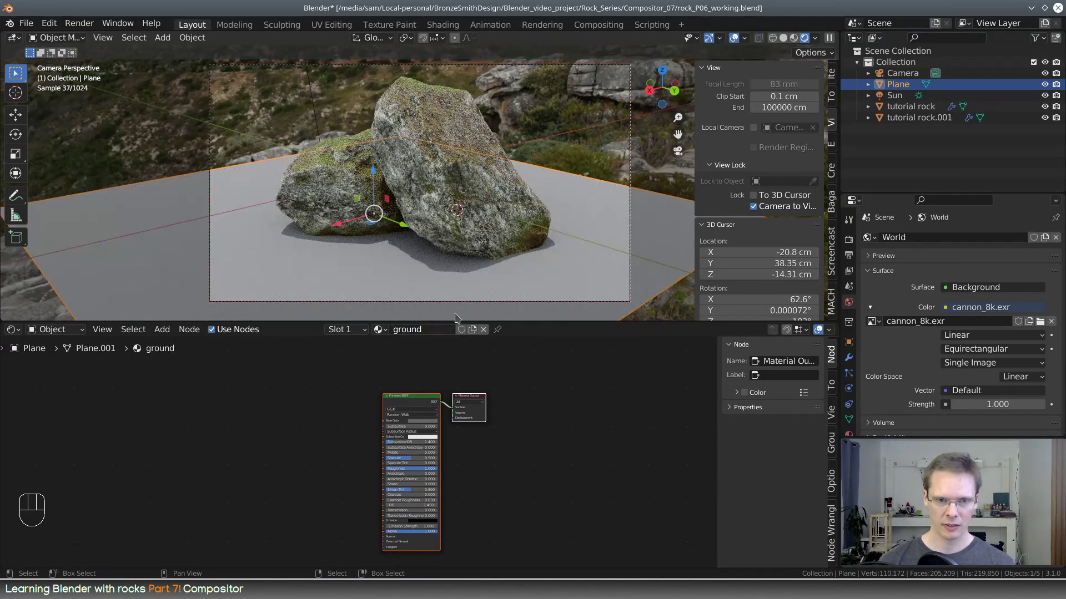
{"action": "middle_click_drag", "start_coordinate": [496, 451], "coordinate": [497, 413]}
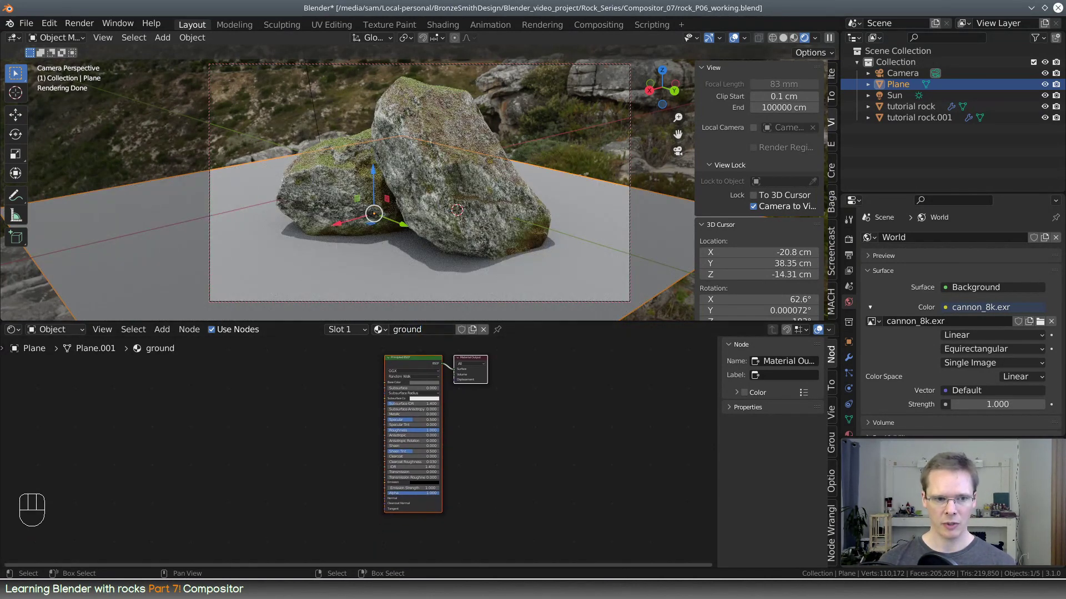
Step: Switch to the Dolphin file manager and open the cc0_mats folder inside the asset library's materials folder
{"action": "key", "text": "alt+Tab"}
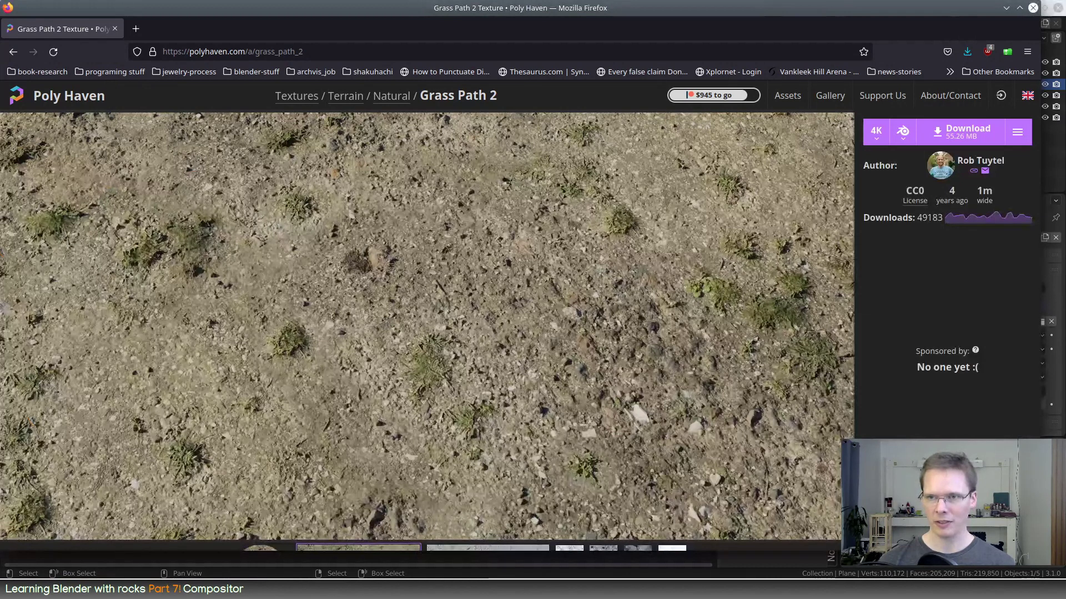
{"action": "left_click", "coordinate": [644, 589]}
{"action": "left_click", "coordinate": [222, 590]}
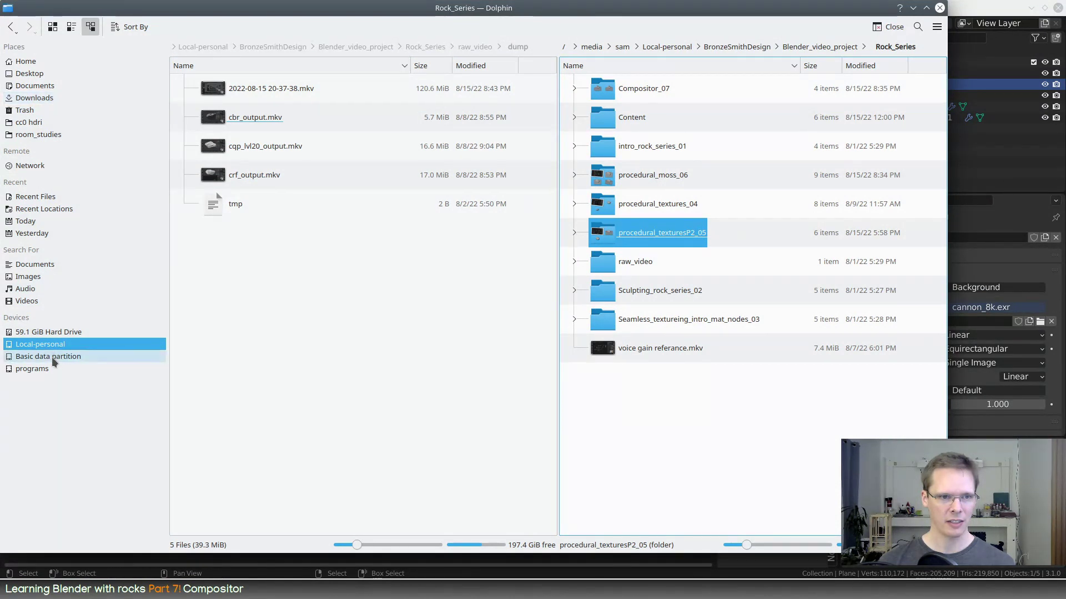
{"action": "left_click", "coordinate": [35, 136]}
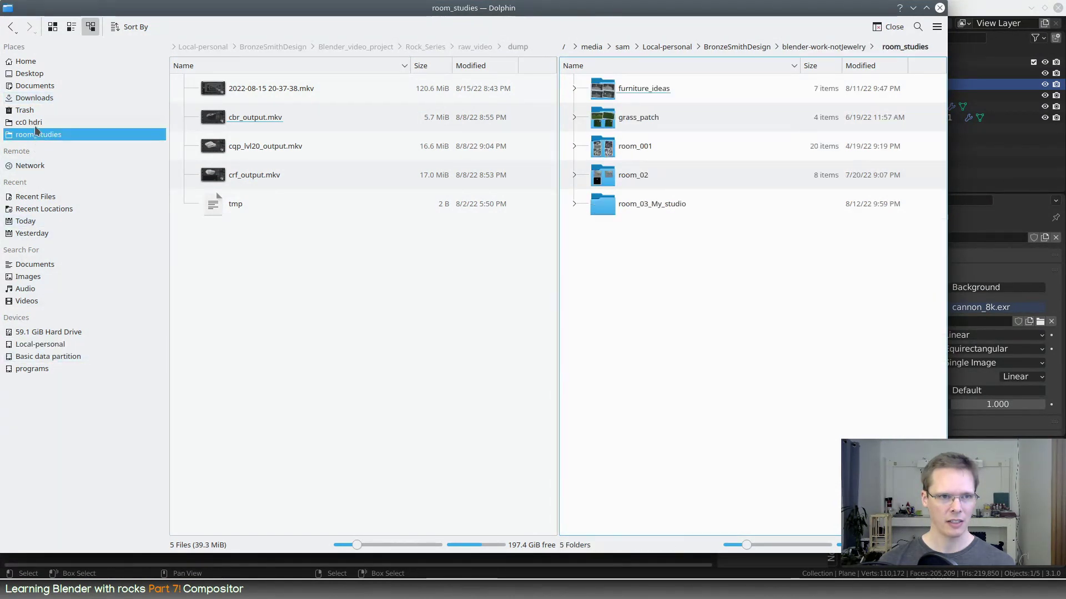
{"action": "left_click", "coordinate": [35, 123]}
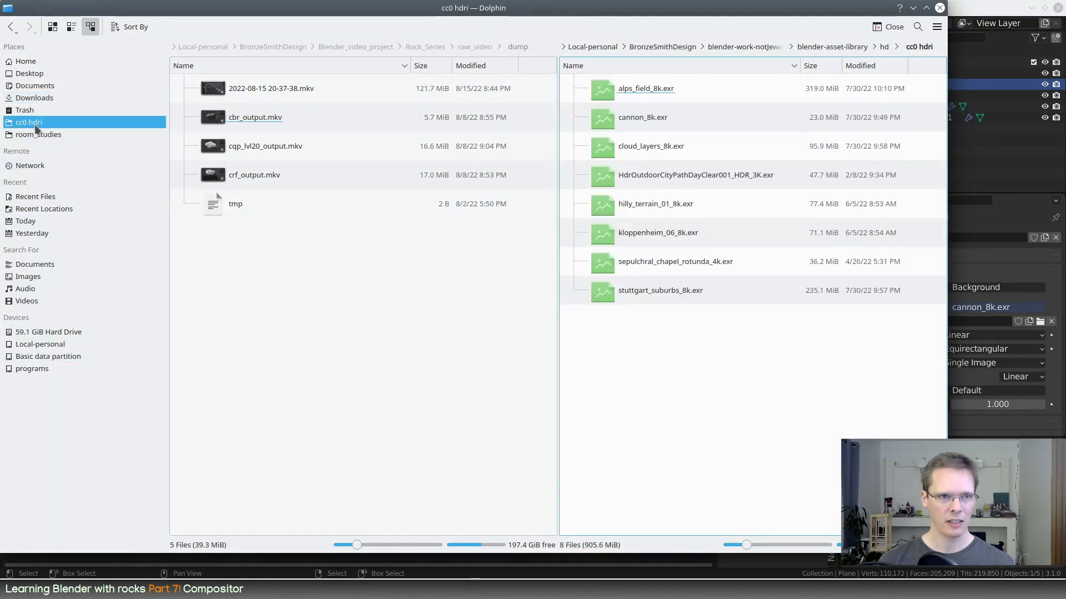
{"action": "left_click", "coordinate": [853, 49]}
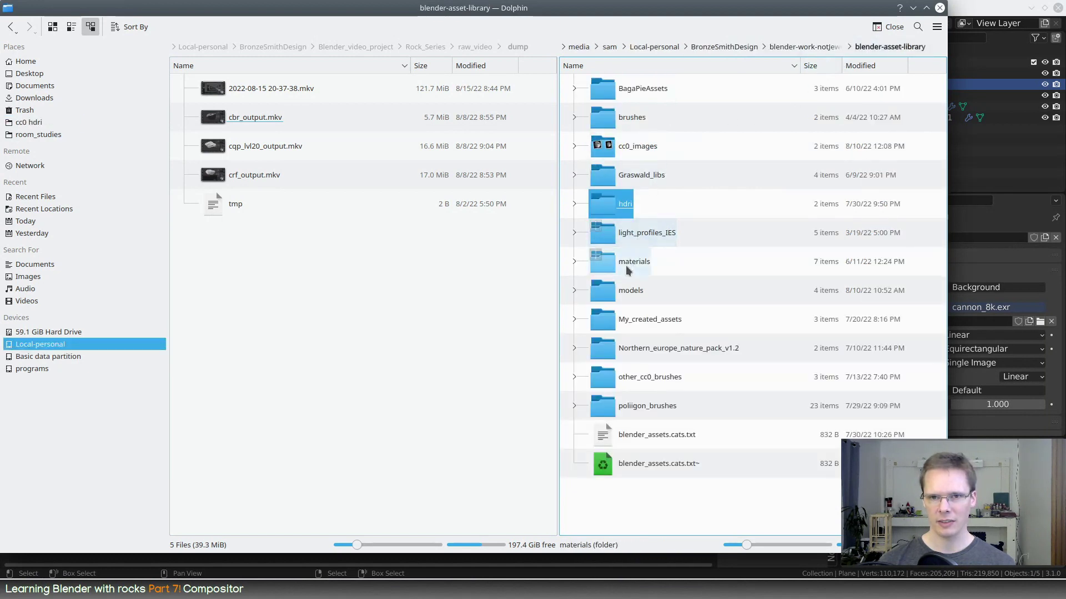
{"action": "left_click_drag", "start_coordinate": [560, 265], "coordinate": [495, 269]}
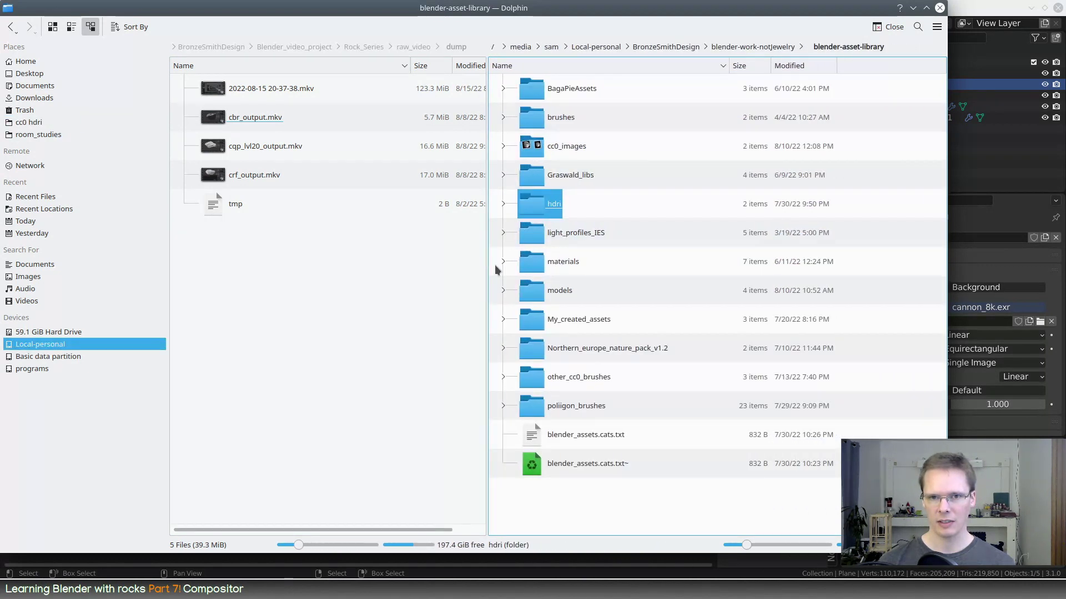
{"action": "left_click", "coordinate": [564, 261]}
{"action": "left_click", "coordinate": [574, 88]}
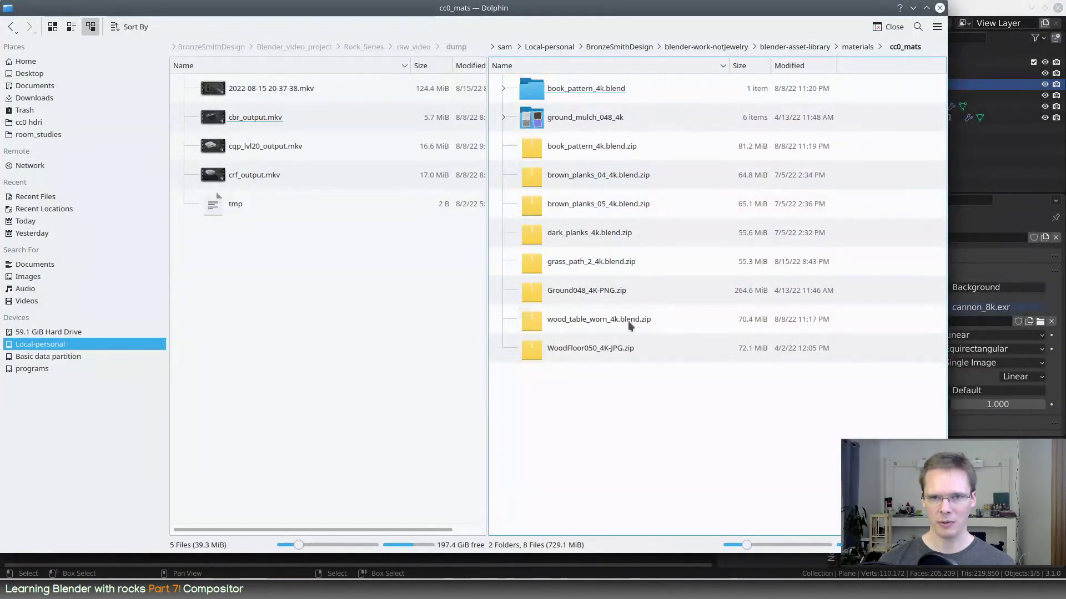
Step: Extract grass_path_2_4k.blend.zip into a grass_path_2_4k.blend subfolder of cc0_mats and close the archive
{"action": "left_click", "coordinate": [601, 267]}
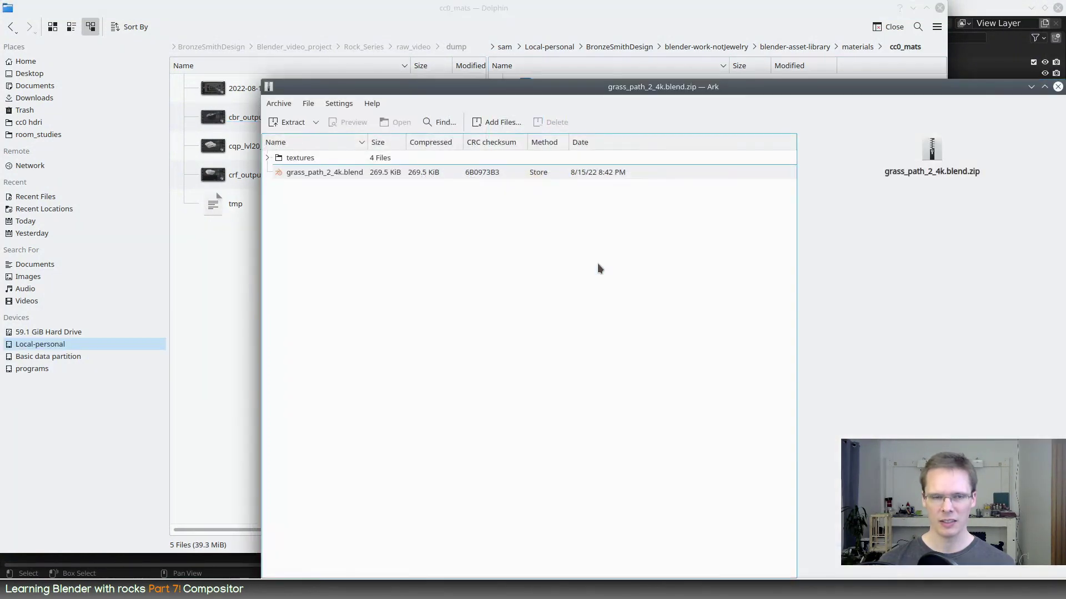
{"action": "left_click", "coordinate": [293, 123]}
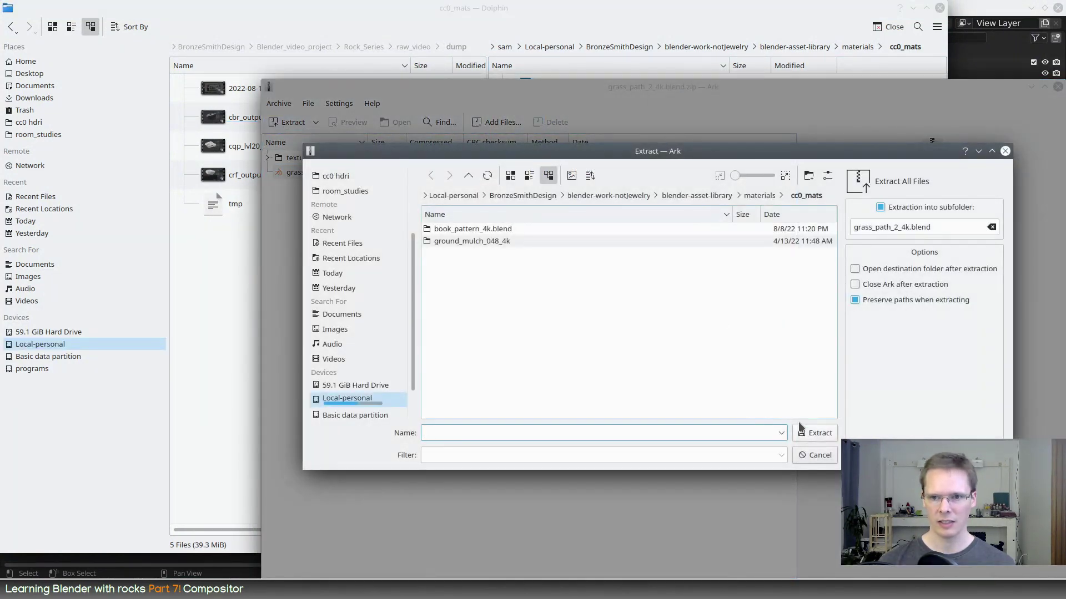
{"action": "left_click", "coordinate": [818, 455]}
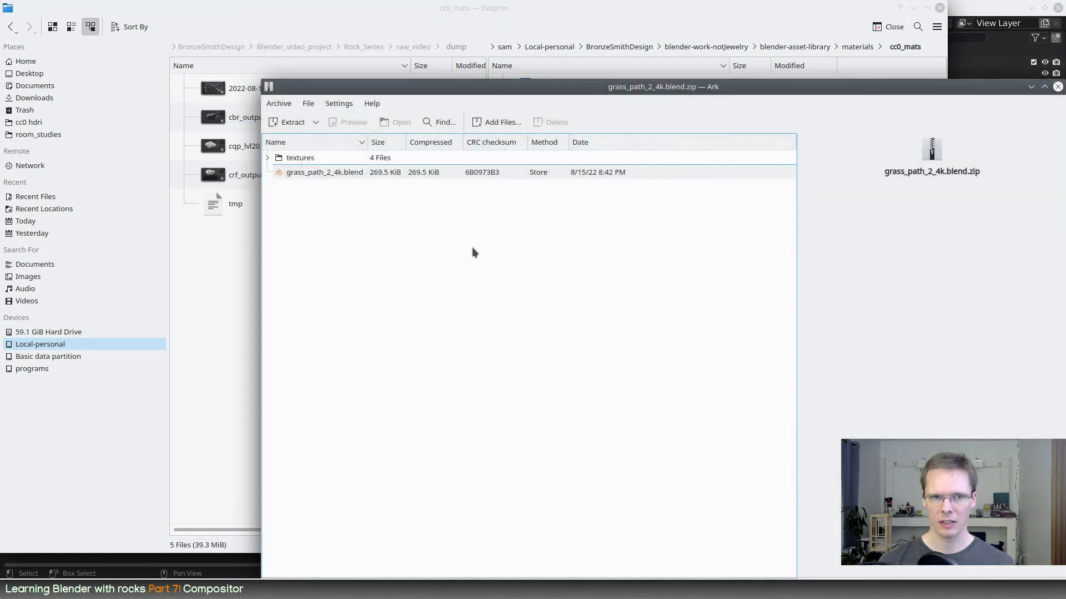
{"action": "left_click", "coordinate": [279, 122]}
{"action": "left_click", "coordinate": [819, 432]}
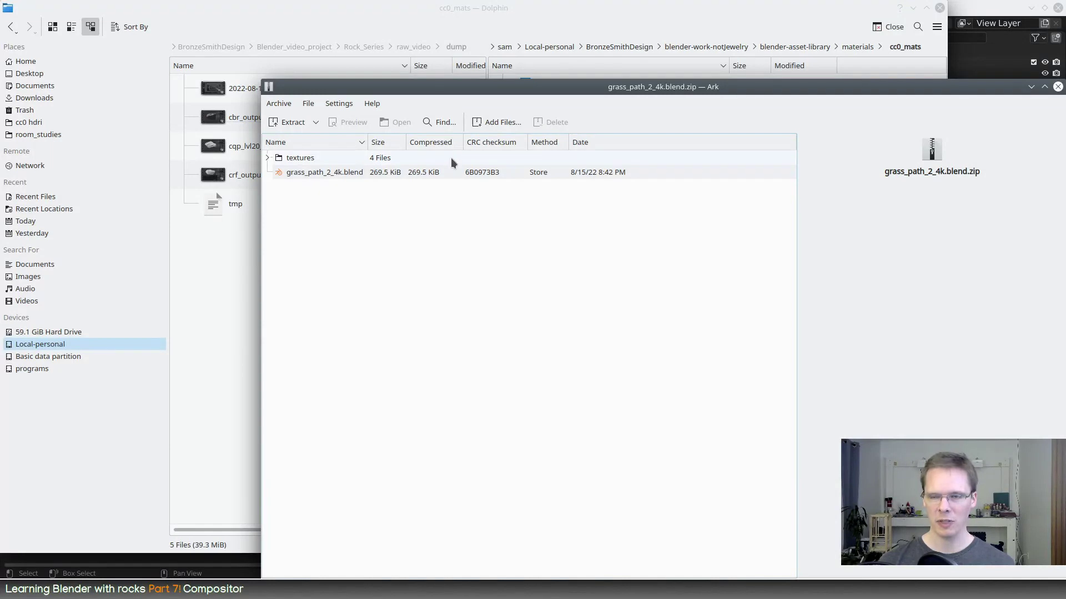
{"action": "left_click", "coordinate": [1057, 87]}
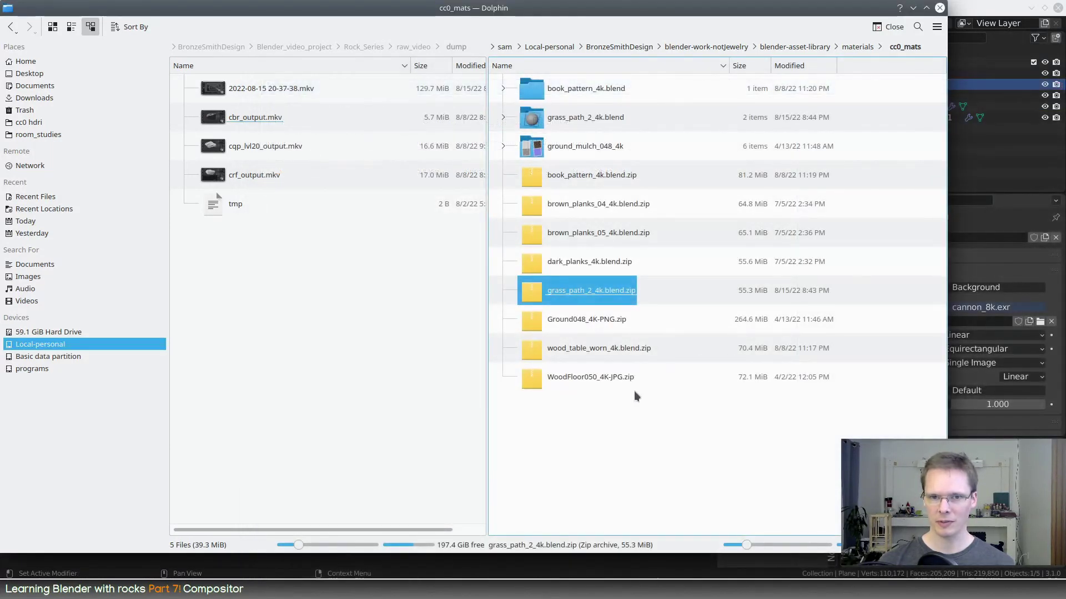
Step: Open the extracted textures folder and add grass_path_2_diff_4k.jpg to the ground material as an image texture node
{"action": "double_click", "coordinate": [597, 113]}
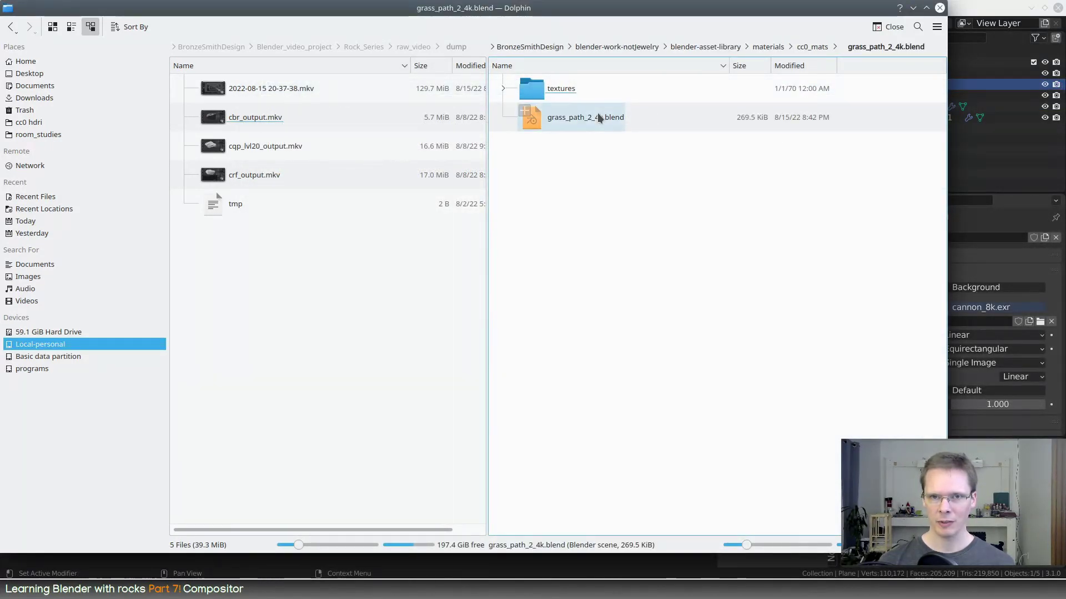
{"action": "double_click", "coordinate": [574, 92]}
{"action": "left_click_drag", "start_coordinate": [487, 31], "coordinate": [926, 46]}
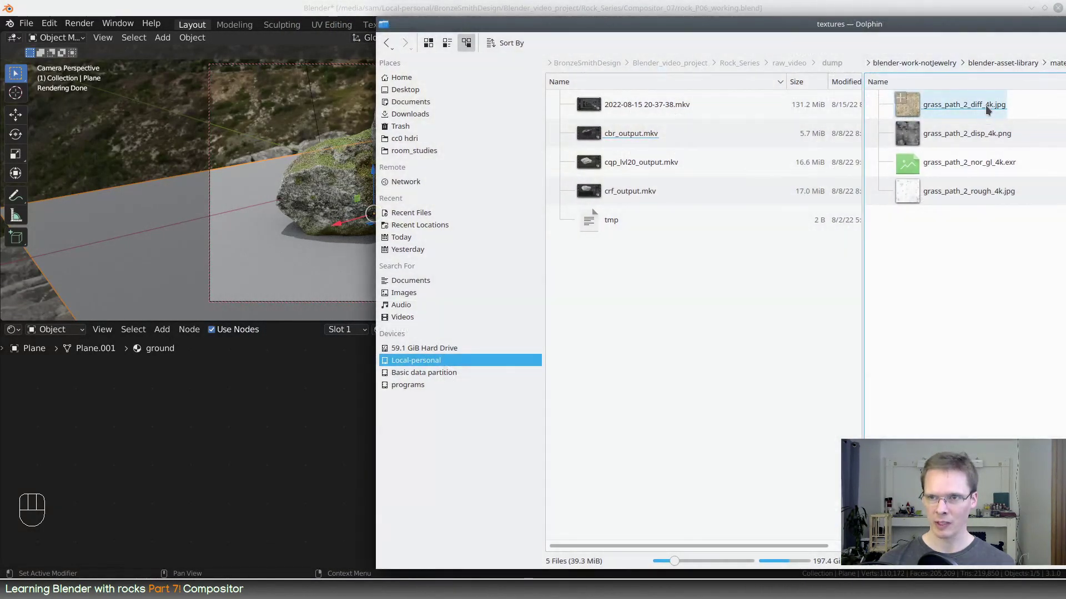
{"action": "left_click_drag", "start_coordinate": [984, 105], "coordinate": [289, 380]}
{"action": "key", "text": "alt+Tab"}
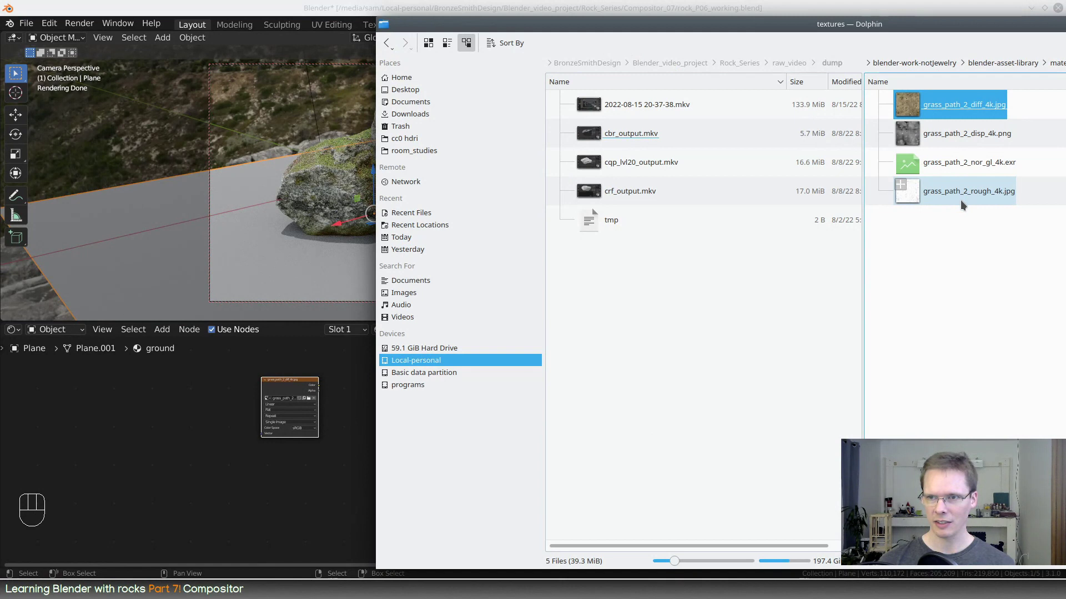
{"action": "right_click", "coordinate": [972, 162]}
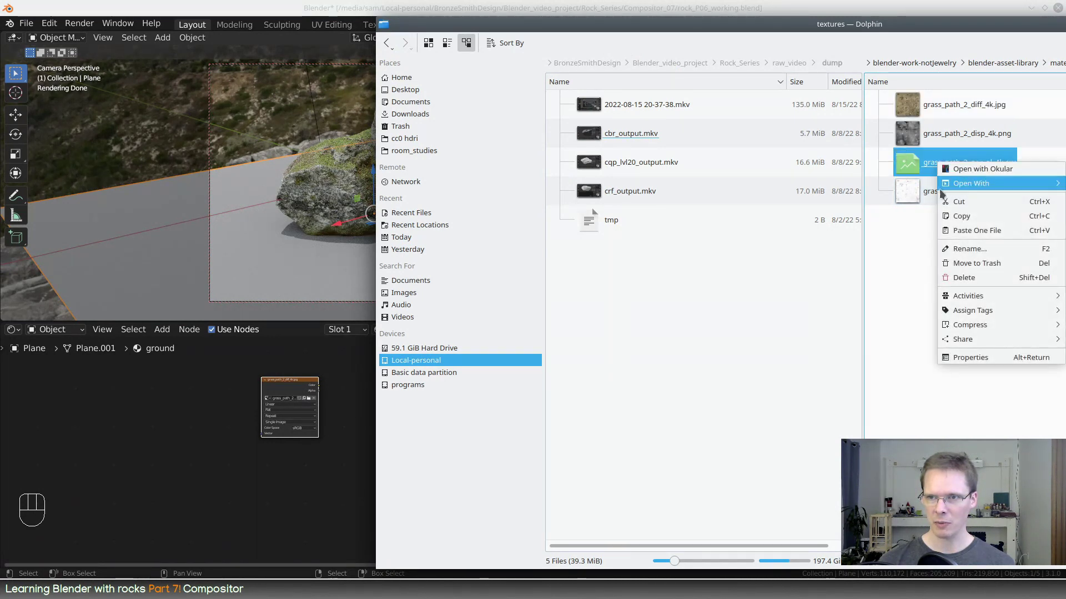
{"action": "right_click", "coordinate": [915, 166]}
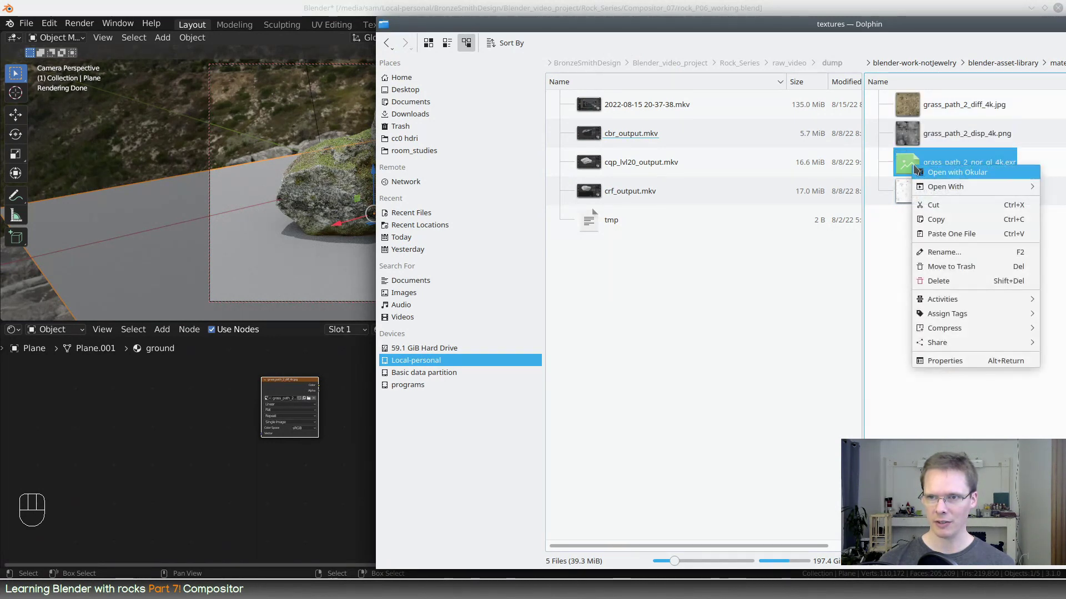
{"action": "mouse_move", "coordinate": [954, 183]}
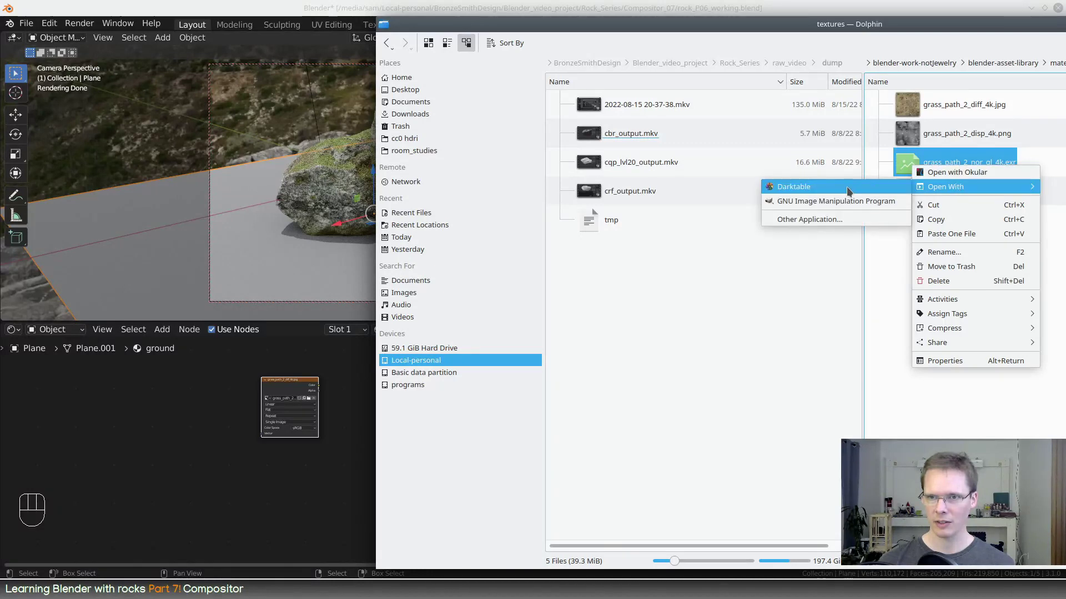
{"action": "left_click", "coordinate": [785, 186]}
Step: Add grass_path_2_nor_gl_4k.exr and grass_path_2_disp_4k.png to the ground material as image texture nodes, and return to Blender
{"action": "left_click_drag", "start_coordinate": [938, 164], "coordinate": [316, 477]}
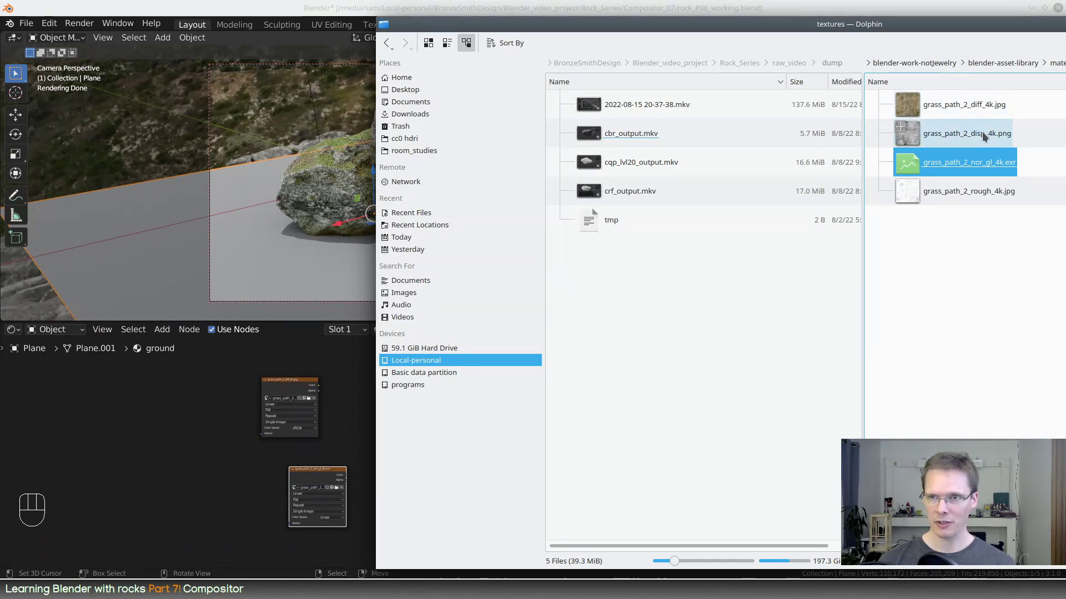
{"action": "left_click_drag", "start_coordinate": [981, 134], "coordinate": [228, 497]}
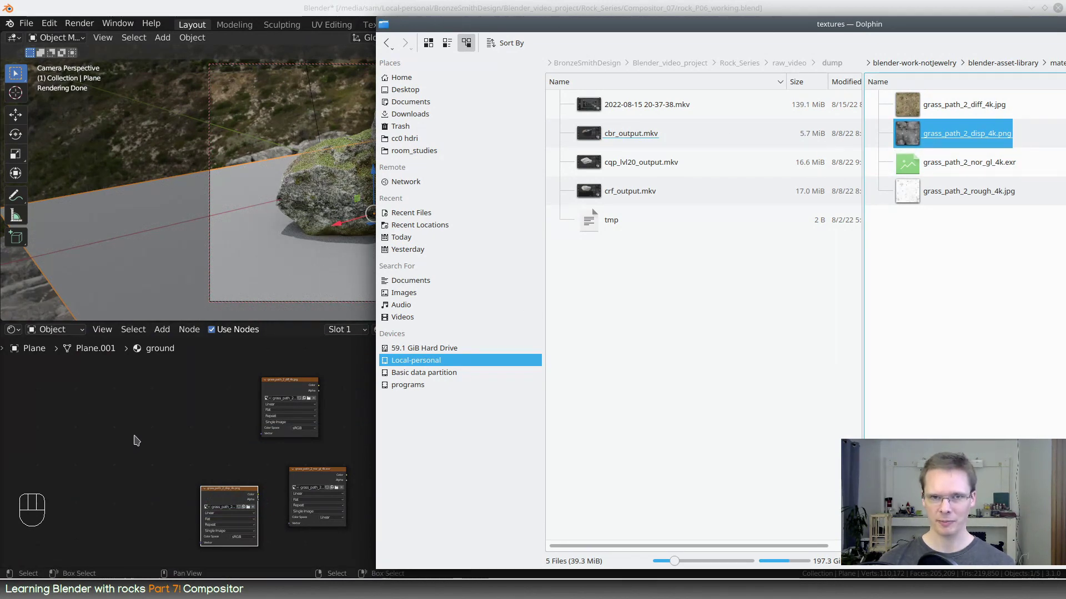
{"action": "left_click", "coordinate": [16, 330]}
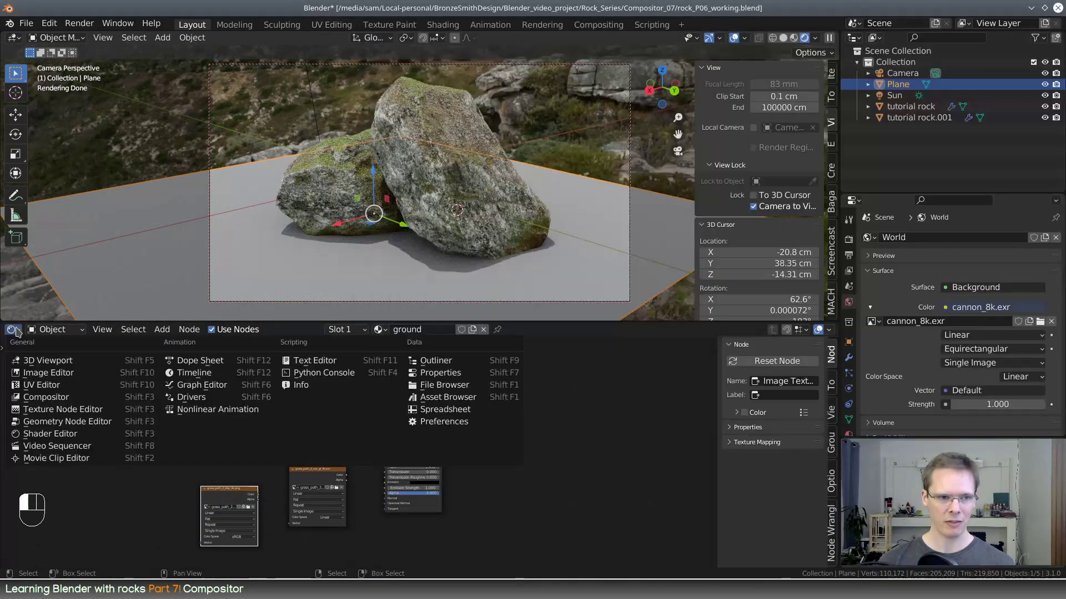
{"action": "left_click", "coordinate": [15, 331]}
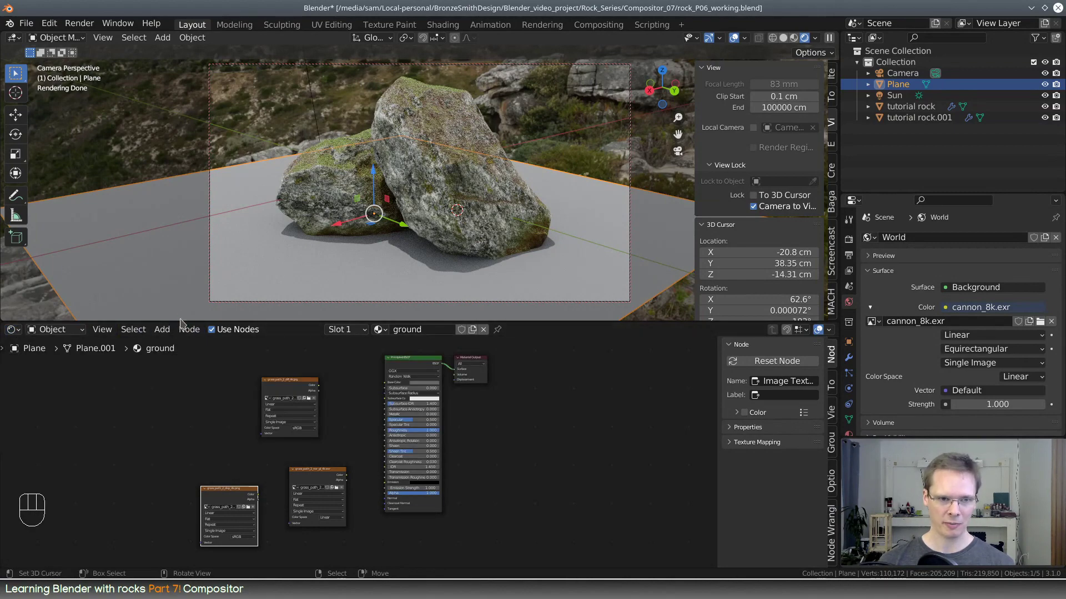
Step: Enlarge the Shader Editor, add Mapping and Texture Coordinate nodes to the diffuse texture, and move the Mapping node away from it
{"action": "left_click_drag", "start_coordinate": [182, 321], "coordinate": [237, 162]}
{"action": "middle_click_drag", "start_coordinate": [523, 300], "coordinate": [590, 344]}
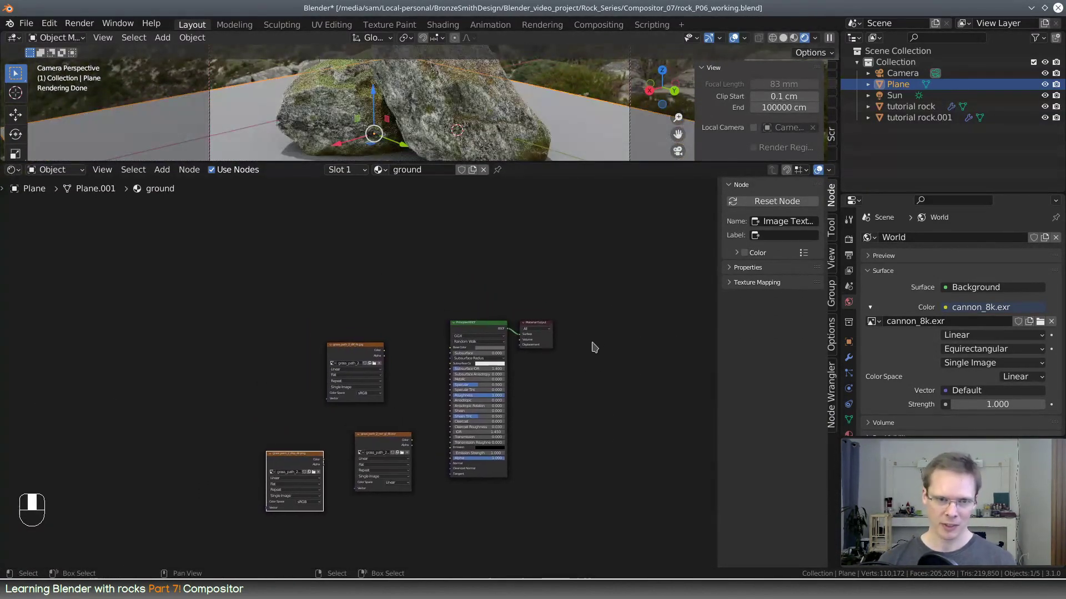
{"action": "scroll", "coordinate": [364, 355], "scroll_direction": "up", "scroll_amount": 2}
{"action": "left_click", "coordinate": [368, 344]}
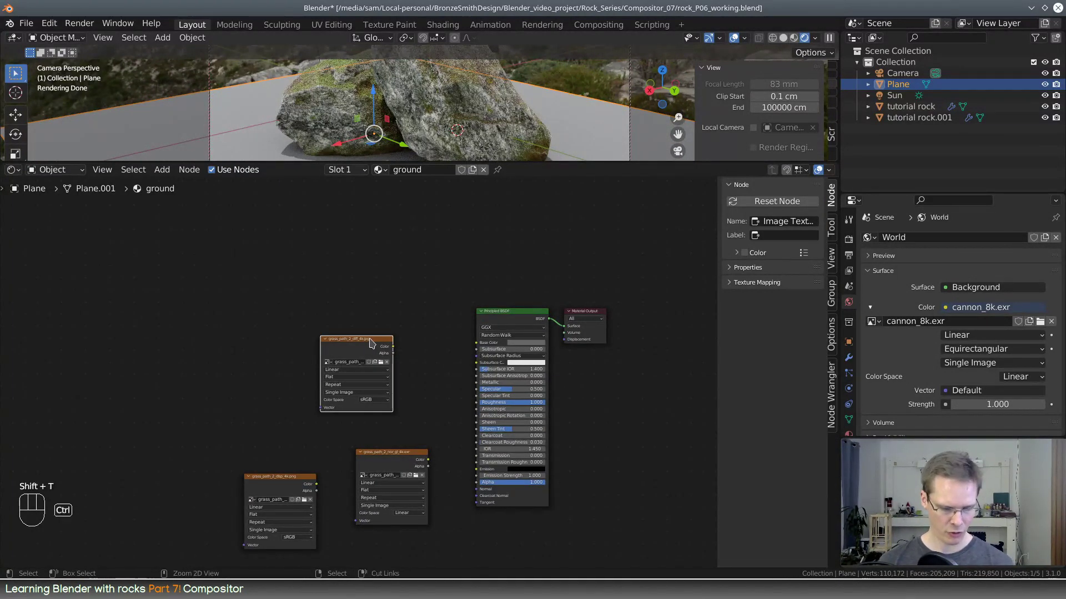
{"action": "key", "text": "ctrl+t"}
{"action": "scroll", "coordinate": [356, 340], "scroll_direction": "up", "scroll_amount": 4, "text": "ctrl"}
{"action": "left_click", "coordinate": [343, 338]}
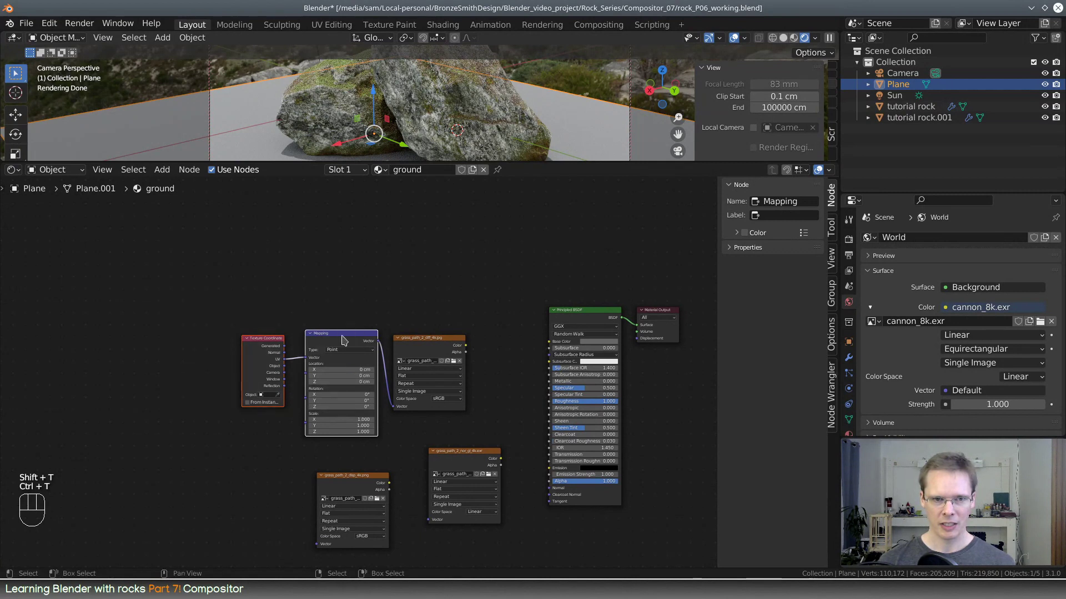
{"action": "left_click_drag", "start_coordinate": [343, 339], "coordinate": [184, 333]}
{"action": "middle_click_drag", "start_coordinate": [286, 403], "coordinate": [279, 395]}
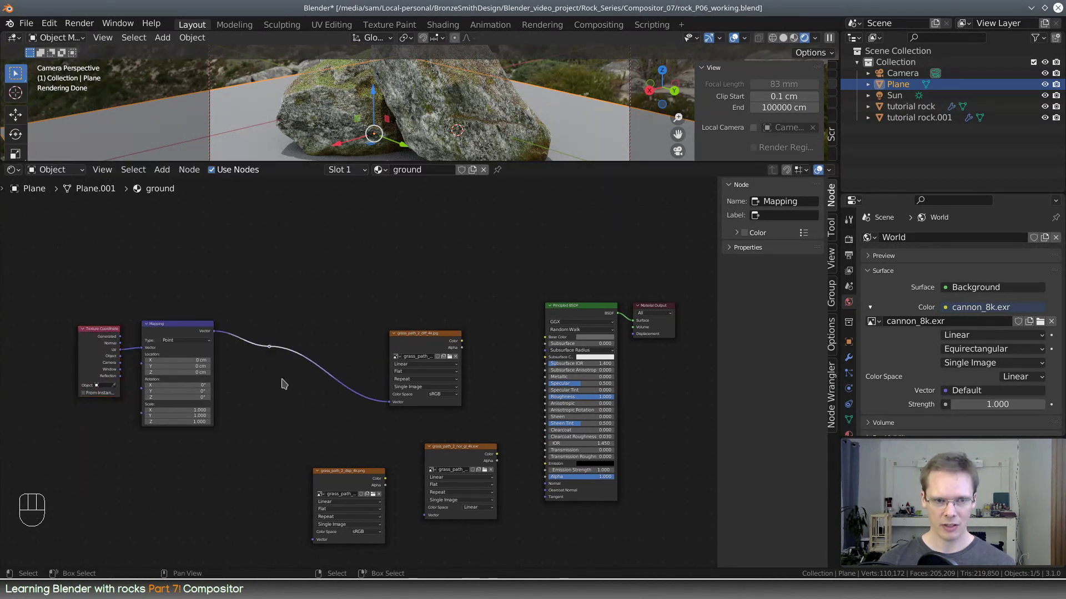
Step: Link the mapping vector from the reroute point to the displacement and normal textures, and stack the three texture nodes in a column
{"action": "left_click_drag", "start_coordinate": [270, 348], "coordinate": [315, 539]}
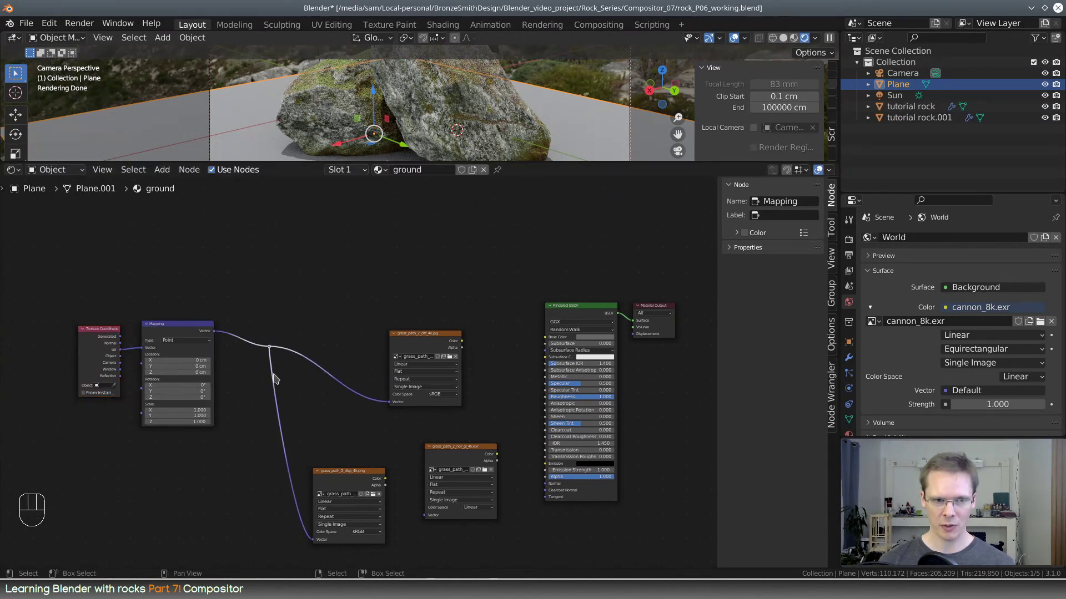
{"action": "left_click_drag", "start_coordinate": [270, 348], "coordinate": [426, 515]}
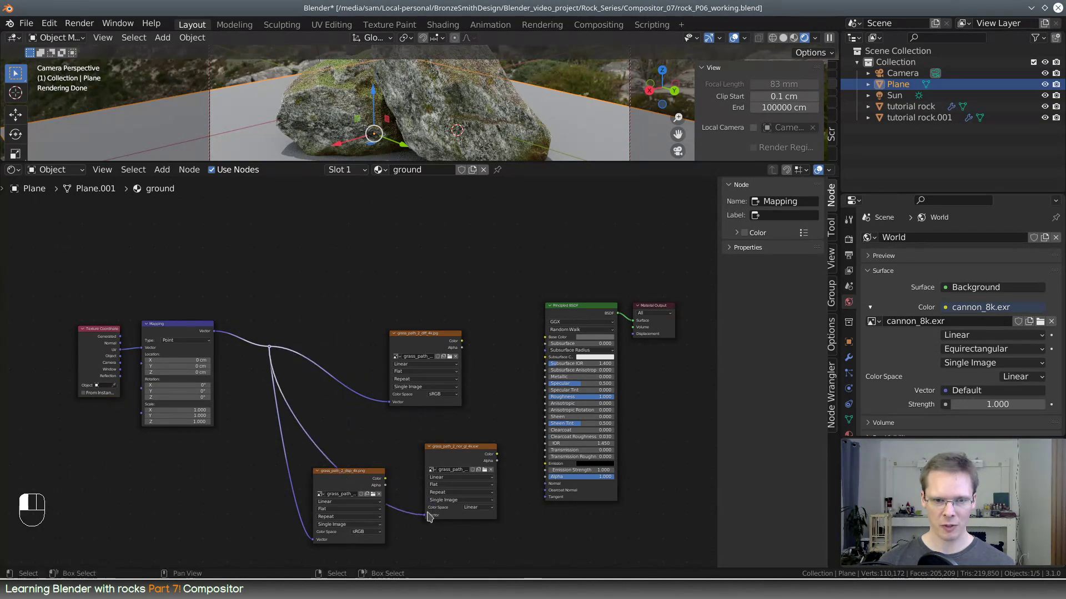
{"action": "left_click", "coordinate": [455, 456]}
{"action": "left_click_drag", "start_coordinate": [455, 457], "coordinate": [432, 521]}
{"action": "left_click_drag", "start_coordinate": [350, 472], "coordinate": [431, 423]}
{"action": "left_click_drag", "start_coordinate": [428, 345], "coordinate": [442, 333]}
Step: Connect the diffuse texture's Color output to the Principled BSDF's Base Color, and move the texture node slightly up
{"action": "scroll", "coordinate": [438, 356], "scroll_direction": "up", "scroll_amount": 3}
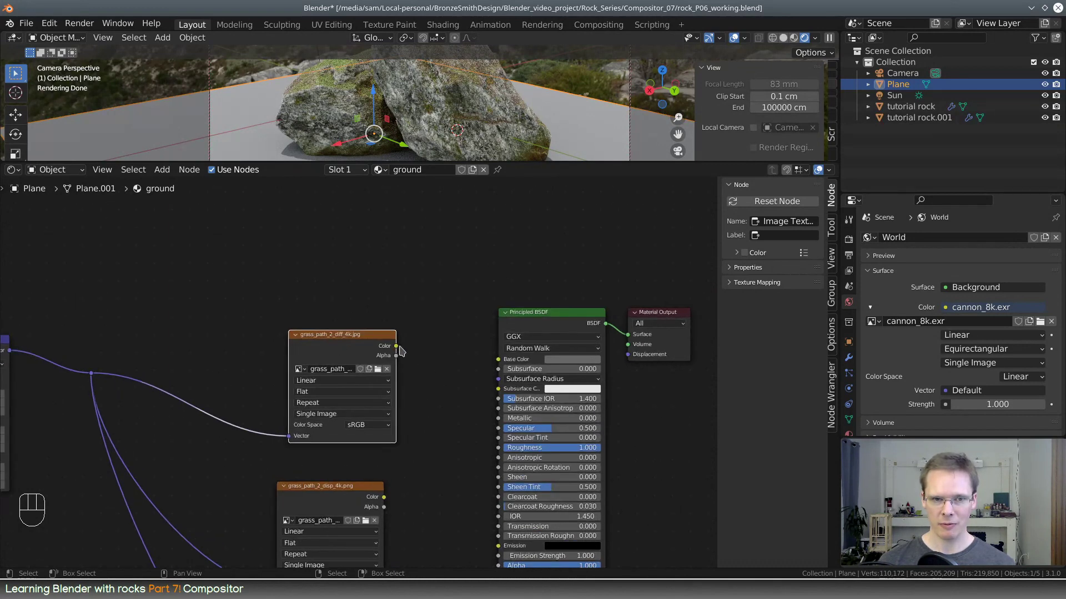
{"action": "left_click_drag", "start_coordinate": [398, 346], "coordinate": [498, 359]}
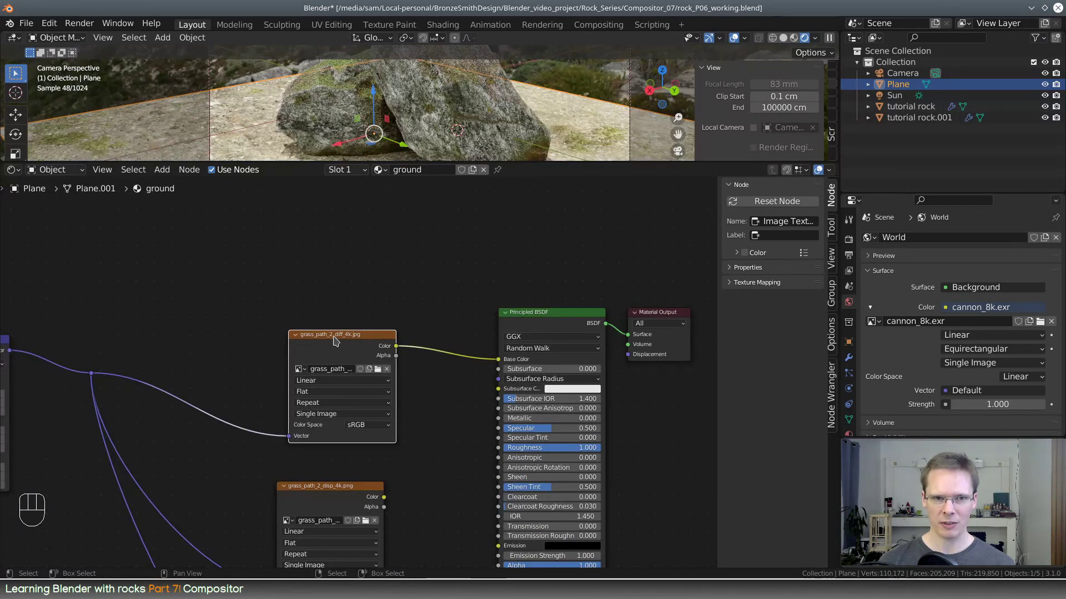
{"action": "left_click_drag", "start_coordinate": [340, 338], "coordinate": [332, 315]}
Step: Enlarge the 3D viewport, disable Camera to View, inspect the textured ground in front of the rocks, and enlarge the Shader Editor again
{"action": "left_click_drag", "start_coordinate": [273, 163], "coordinate": [449, 329]}
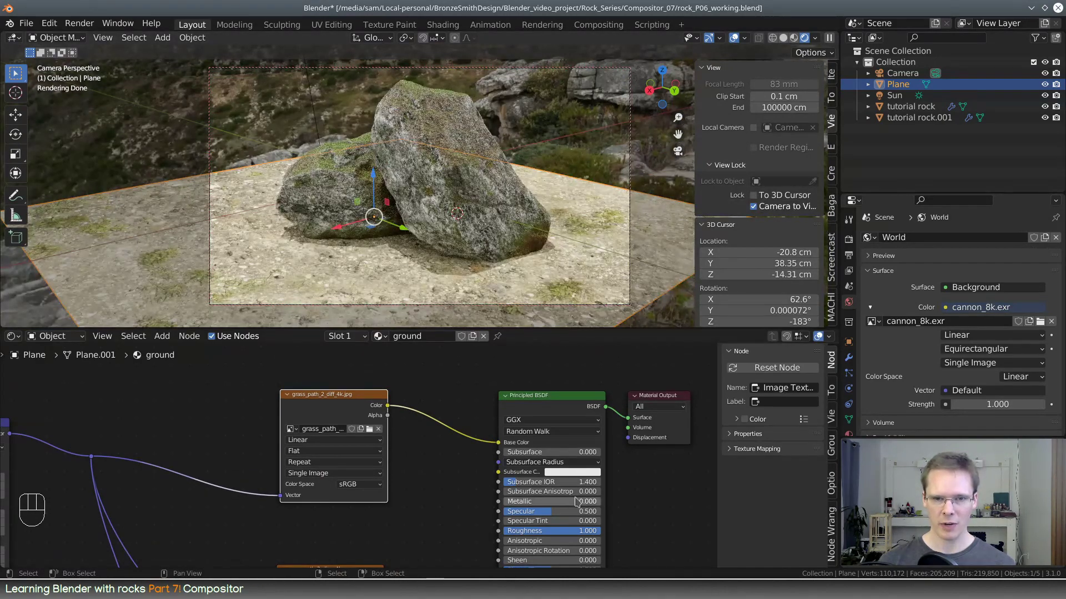
{"action": "mouse_move", "coordinate": [587, 531]}
{"action": "left_mouse_down"}
{"action": "mouse_move", "coordinate": [578, 531]}
{"action": "mouse_move", "coordinate": [589, 531]}
{"action": "left_mouse_up"}
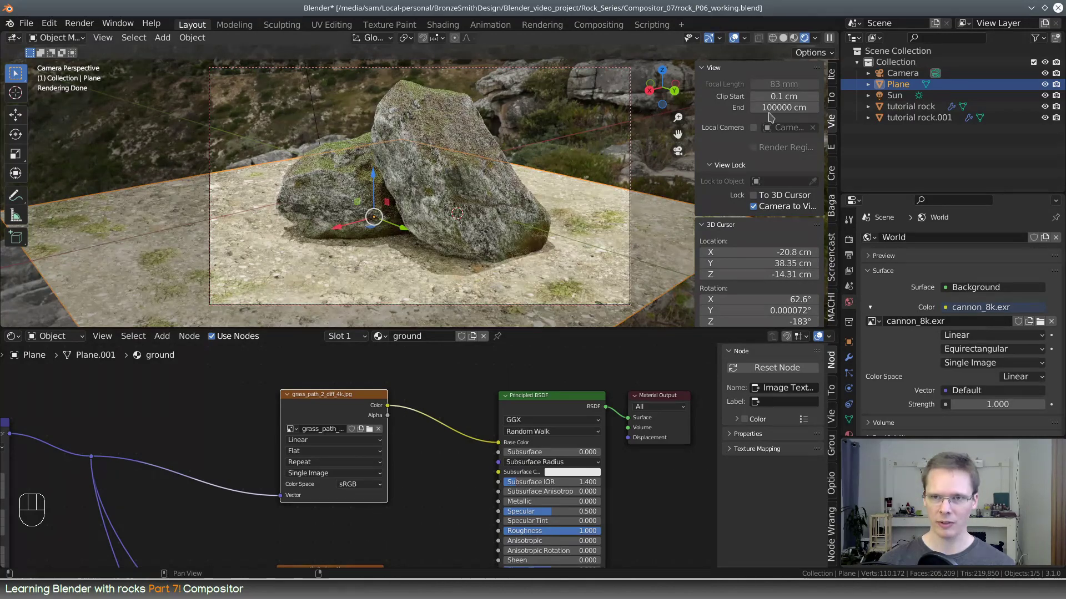
{"action": "left_click", "coordinate": [755, 209]}
{"action": "middle_click_drag", "start_coordinate": [375, 224], "coordinate": [474, 161]}
{"action": "middle_click_drag", "start_coordinate": [375, 258], "coordinate": [377, 213]}
{"action": "middle_click_drag", "start_coordinate": [451, 235], "coordinate": [389, 238]}
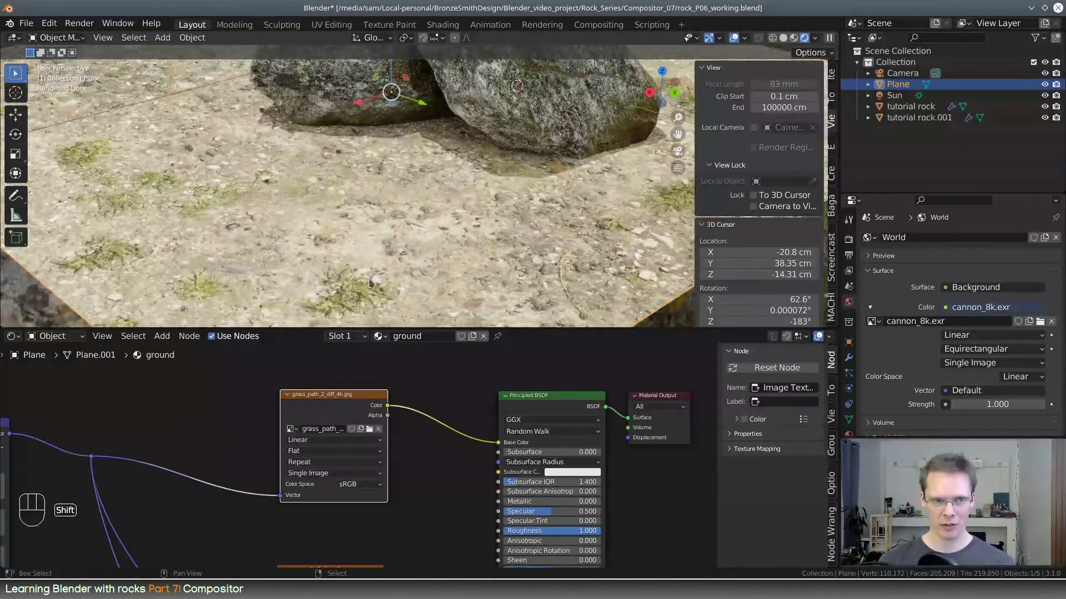
{"action": "middle_click_drag", "start_coordinate": [310, 244], "coordinate": [319, 216], "text": "shift"}
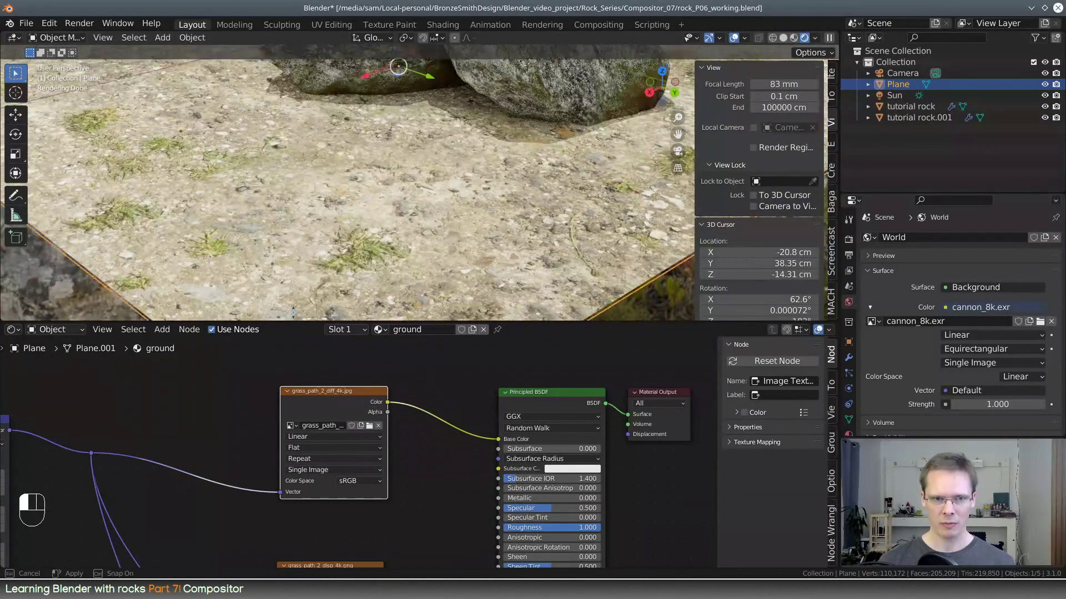
{"action": "left_click_drag", "start_coordinate": [292, 327], "coordinate": [292, 244]}
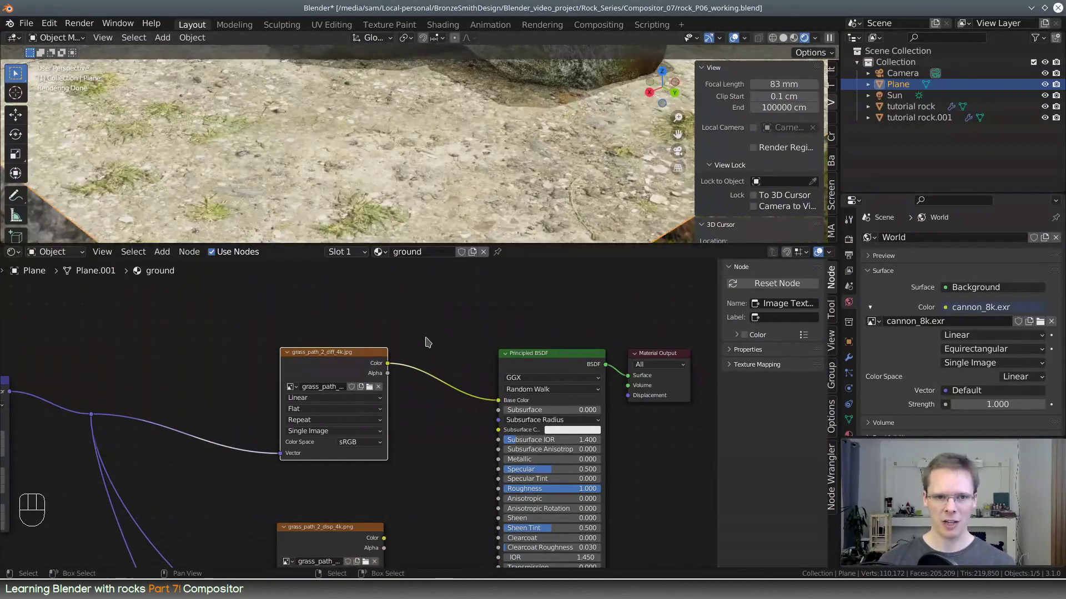
Step: Move the diffuse, displacement and normal texture nodes up into a tighter column beside the Principled BSDF
{"action": "middle_click_drag", "start_coordinate": [427, 342], "coordinate": [530, 306]}
{"action": "scroll", "coordinate": [503, 395], "scroll_direction": "down", "scroll_amount": 2}
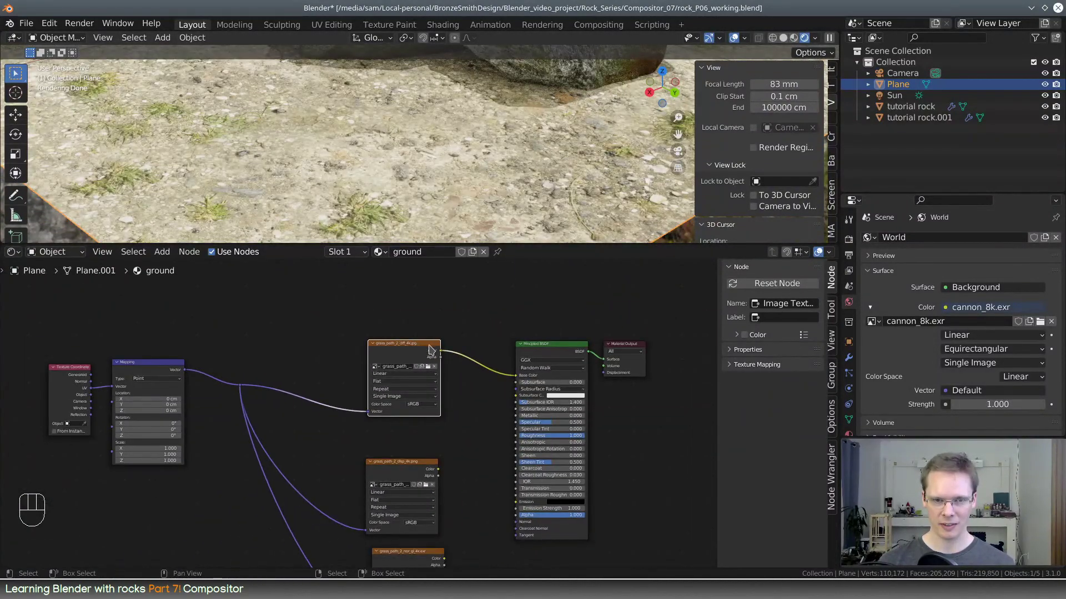
{"action": "left_click_drag", "start_coordinate": [430, 349], "coordinate": [423, 315]}
{"action": "left_click_drag", "start_coordinate": [415, 465], "coordinate": [410, 405]}
{"action": "middle_click_drag", "start_coordinate": [411, 406], "coordinate": [423, 319]}
{"action": "left_click_drag", "start_coordinate": [436, 466], "coordinate": [427, 412]}
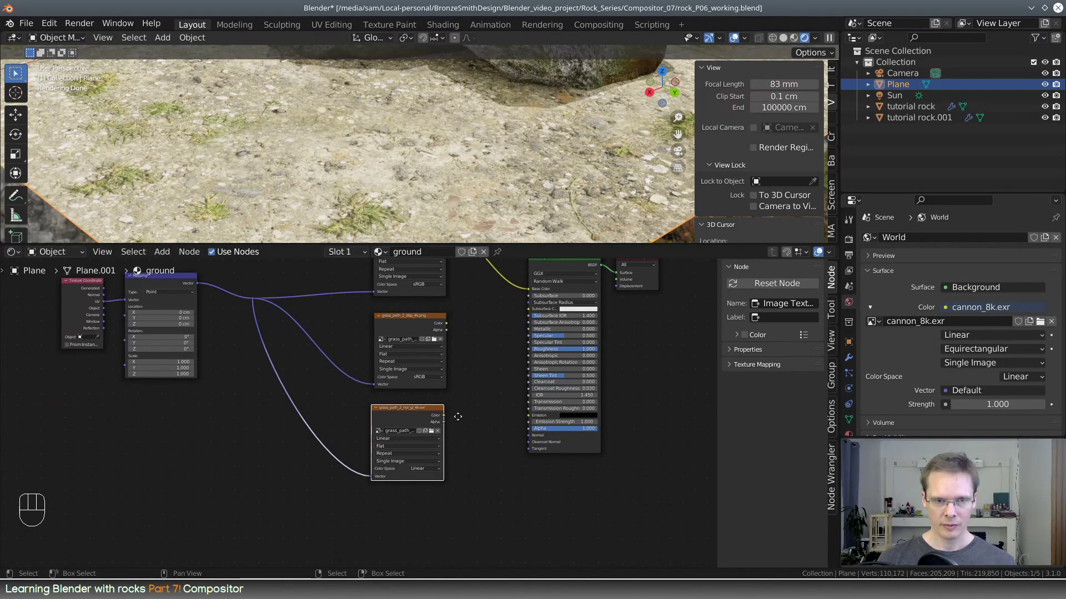
Step: Set the color space of the grass_path_2_nor_gl_4k.exr texture node to Non-Color
{"action": "scroll", "coordinate": [441, 474], "scroll_direction": "up", "scroll_amount": 1}
{"action": "middle_click_drag", "start_coordinate": [448, 494], "coordinate": [445, 415]}
{"action": "scroll", "coordinate": [444, 418], "scroll_direction": "up", "scroll_amount": 1}
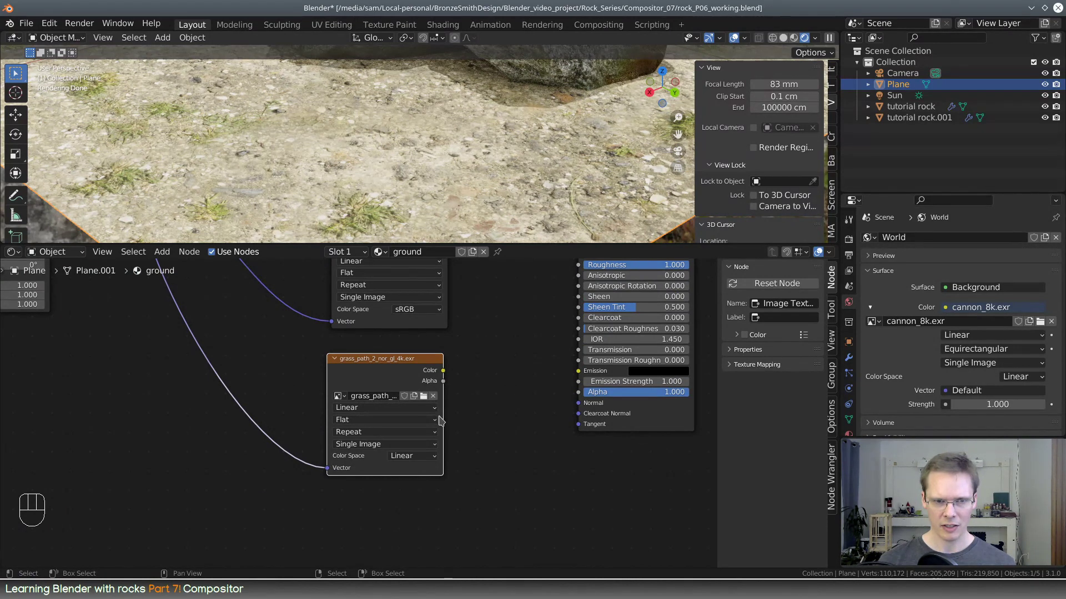
{"action": "left_click", "coordinate": [408, 455]}
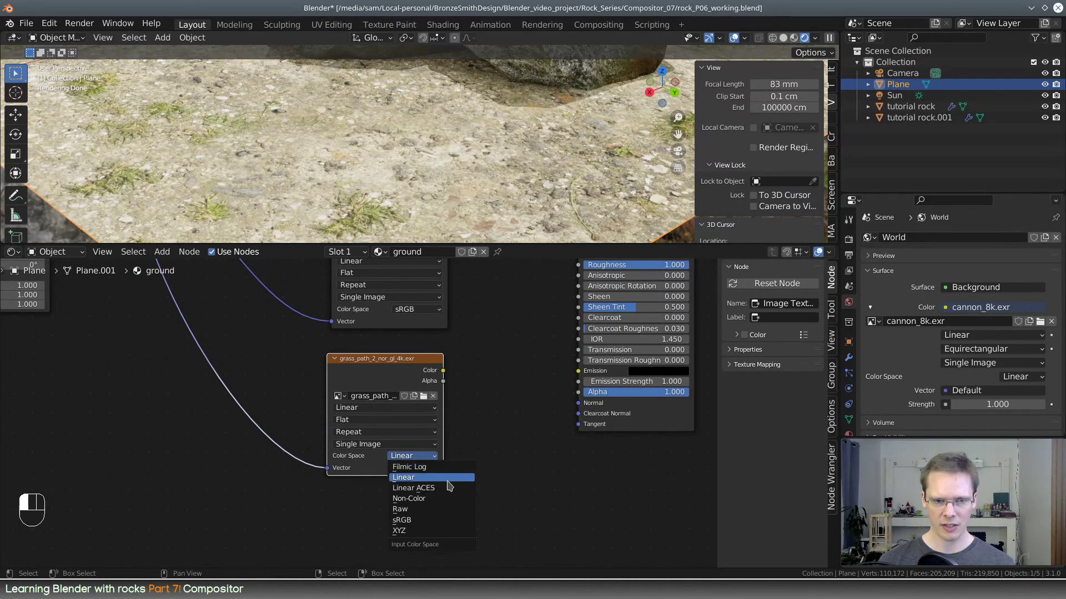
{"action": "scroll", "coordinate": [488, 397], "scroll_direction": "down", "scroll_amount": 3}
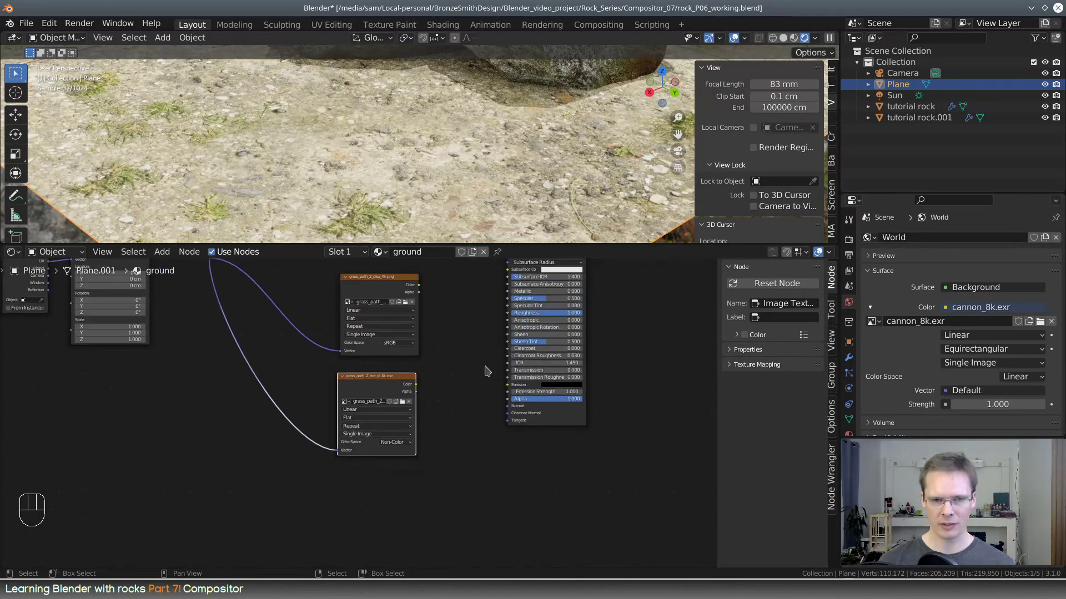
Step: Space out the texture column by moving the normal and displacement texture nodes further down, keeping them roughly aligned
{"action": "left_click_drag", "start_coordinate": [370, 426], "coordinate": [376, 507]}
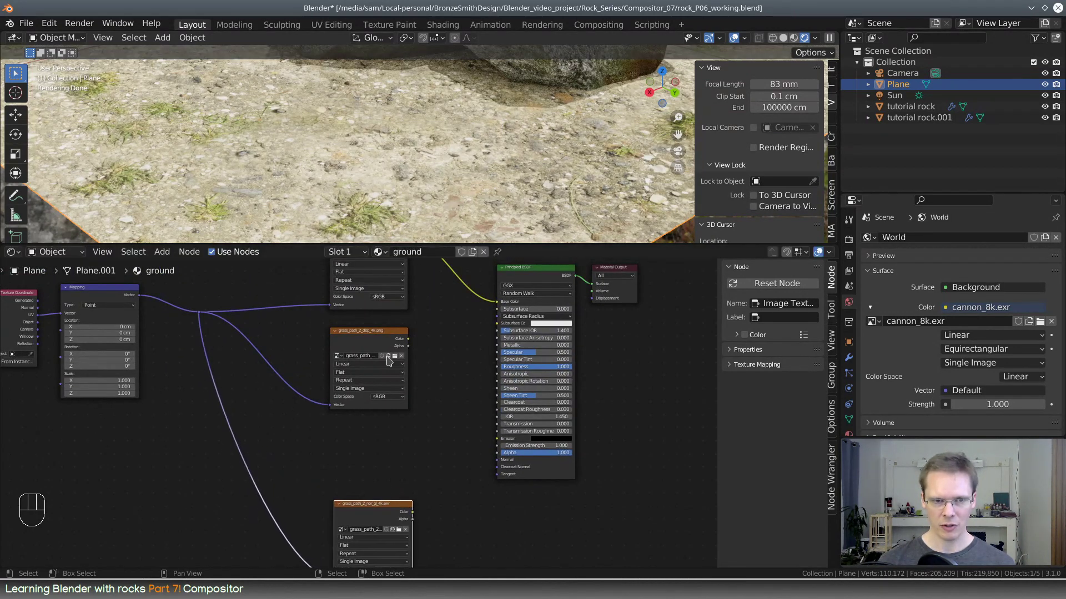
{"action": "left_click_drag", "start_coordinate": [395, 331], "coordinate": [389, 371]}
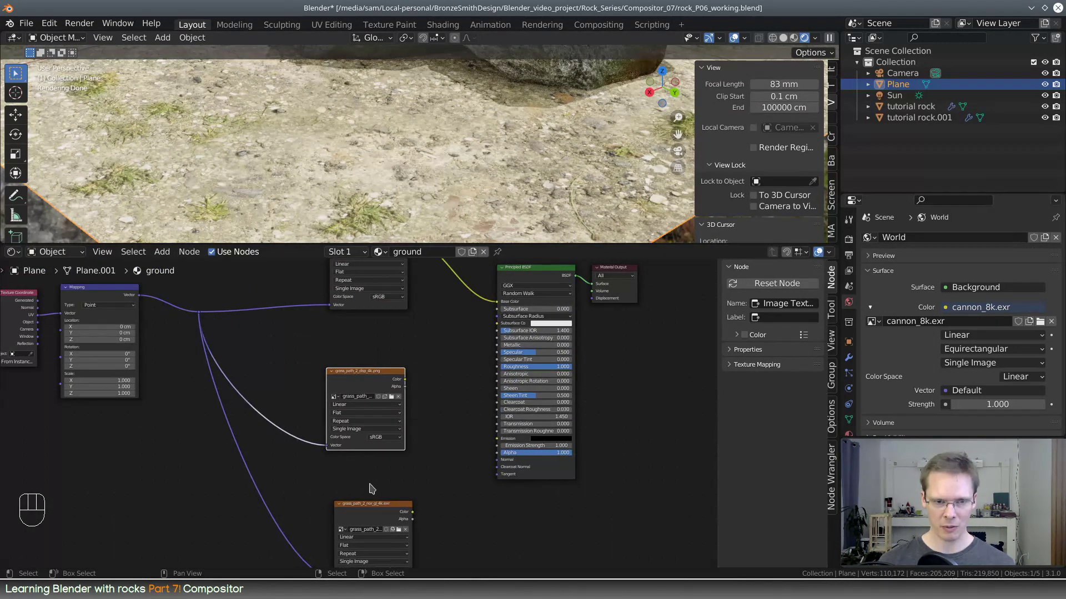
{"action": "left_click_drag", "start_coordinate": [379, 504], "coordinate": [365, 503]}
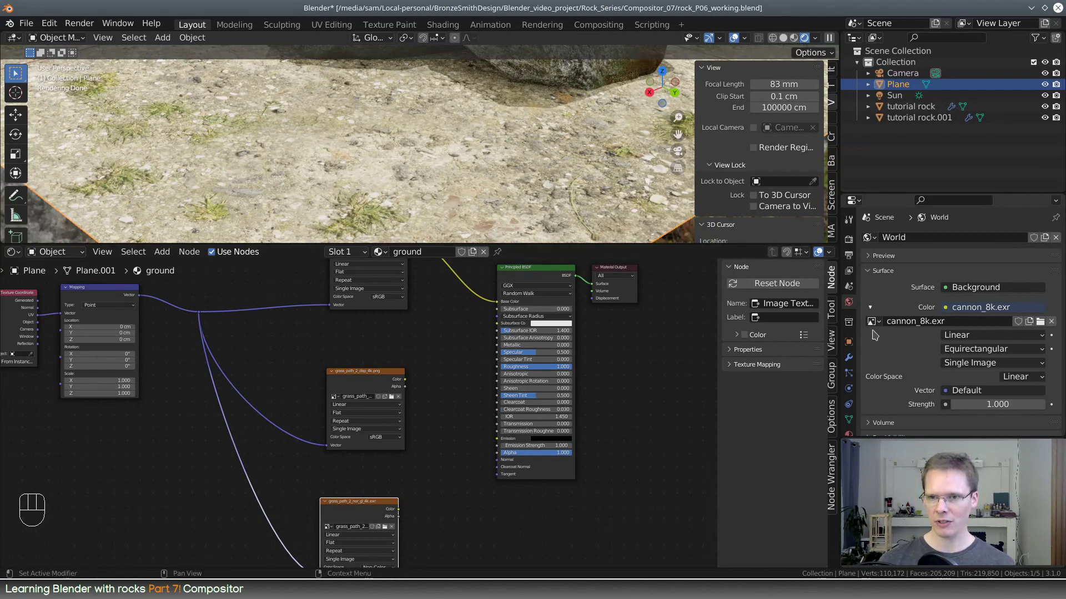
Step: Change the ground material's surface Displacement setting so that it uses real displacement
{"action": "scroll", "coordinate": [852, 406], "scroll_direction": "down", "scroll_amount": 2}
{"action": "left_click", "coordinate": [849, 405]}
{"action": "scroll", "coordinate": [913, 389], "scroll_direction": "down", "scroll_amount": 10}
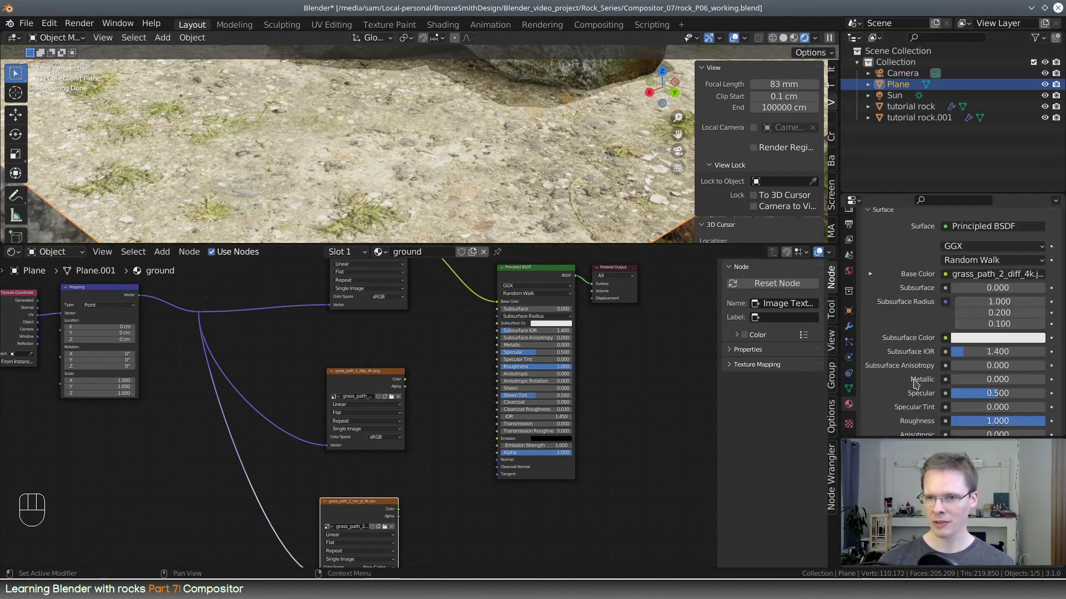
{"action": "scroll", "coordinate": [913, 388], "scroll_direction": "down", "scroll_amount": 10}
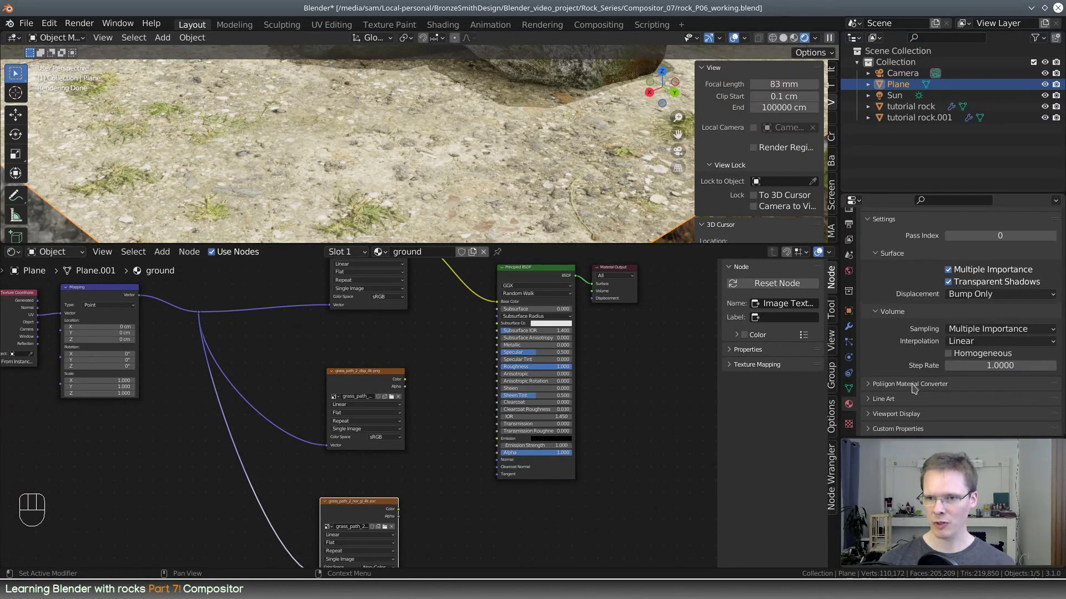
{"action": "left_click", "coordinate": [1009, 297]}
{"action": "left_click", "coordinate": [977, 332]}
{"action": "scroll", "coordinate": [929, 361], "scroll_direction": "up", "scroll_amount": 15}
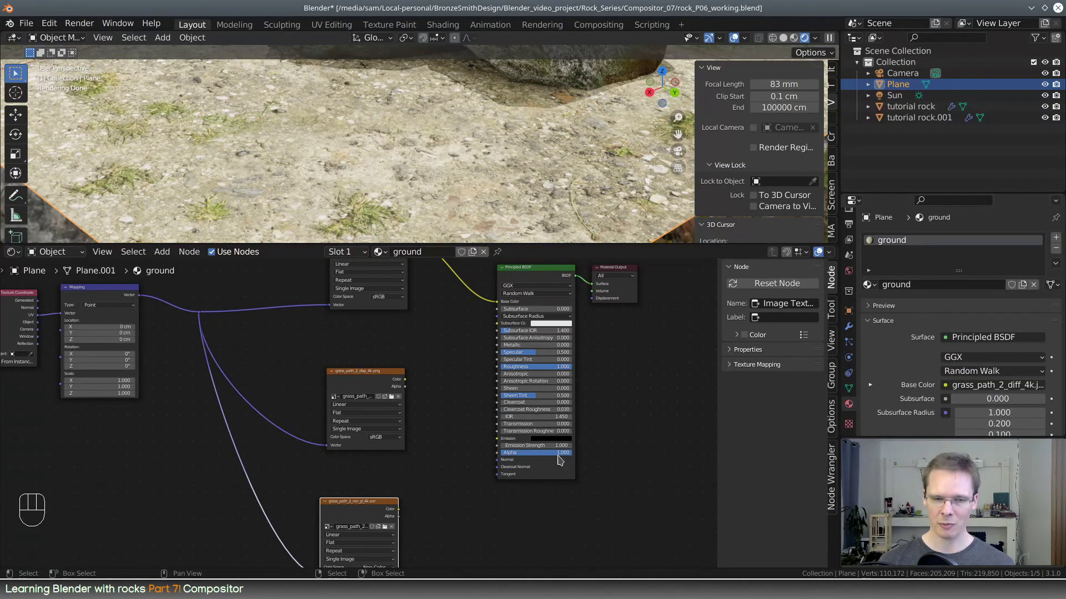
Step: Add a Displacement node and place it below the Principled BSDF
{"action": "key", "text": "shift+a"}
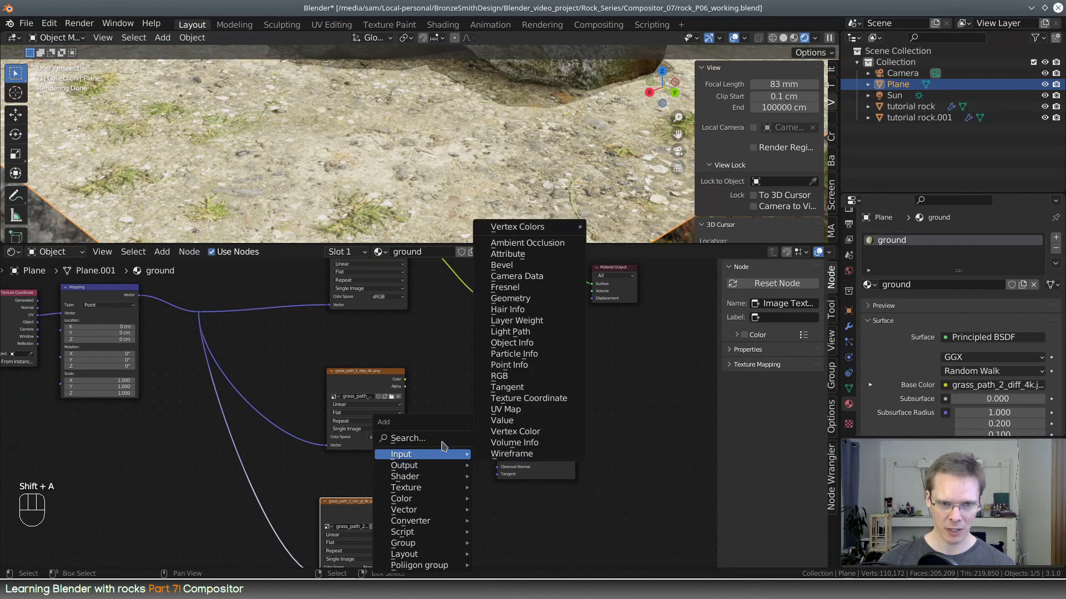
{"action": "left_click", "coordinate": [441, 455]}
{"action": "type", "text": "displacment"}
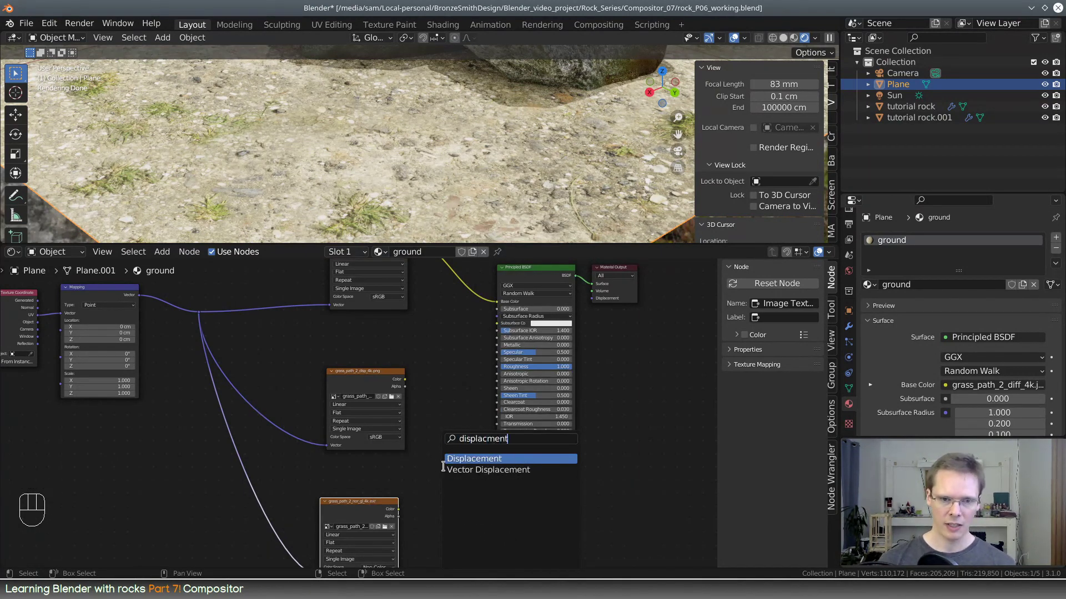
{"action": "key", "text": "Return"}
{"action": "left_click", "coordinate": [527, 516]}
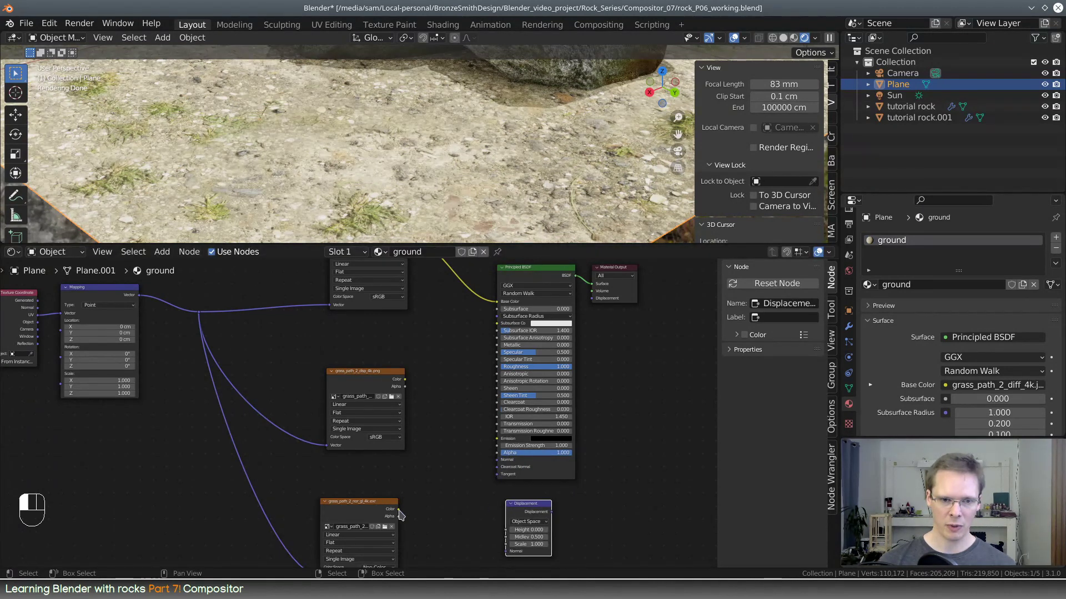
Step: Connect the normal texture's Color through the Displacement node's Height to the Material Output's Displacement, and move the Material Output away from the shader
{"action": "left_click_drag", "start_coordinate": [399, 510], "coordinate": [675, 327]}
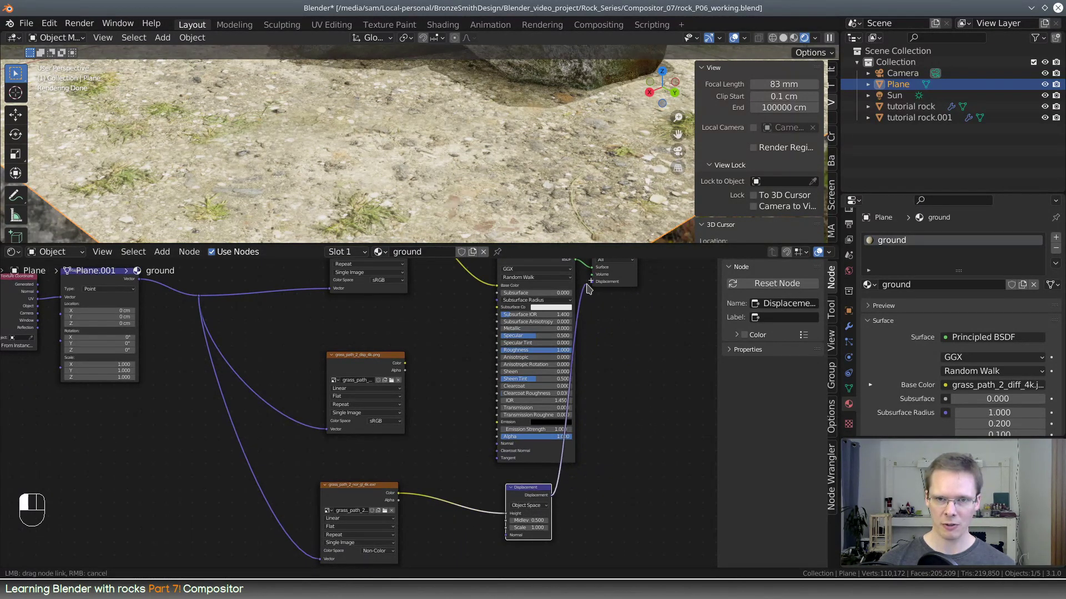
{"action": "left_click_drag", "start_coordinate": [588, 288], "coordinate": [590, 282]}
{"action": "middle_click_drag", "start_coordinate": [625, 335], "coordinate": [545, 397]}
{"action": "left_click_drag", "start_coordinate": [525, 331], "coordinate": [597, 327]}
{"action": "middle_click_drag", "start_coordinate": [510, 274], "coordinate": [553, 239]}
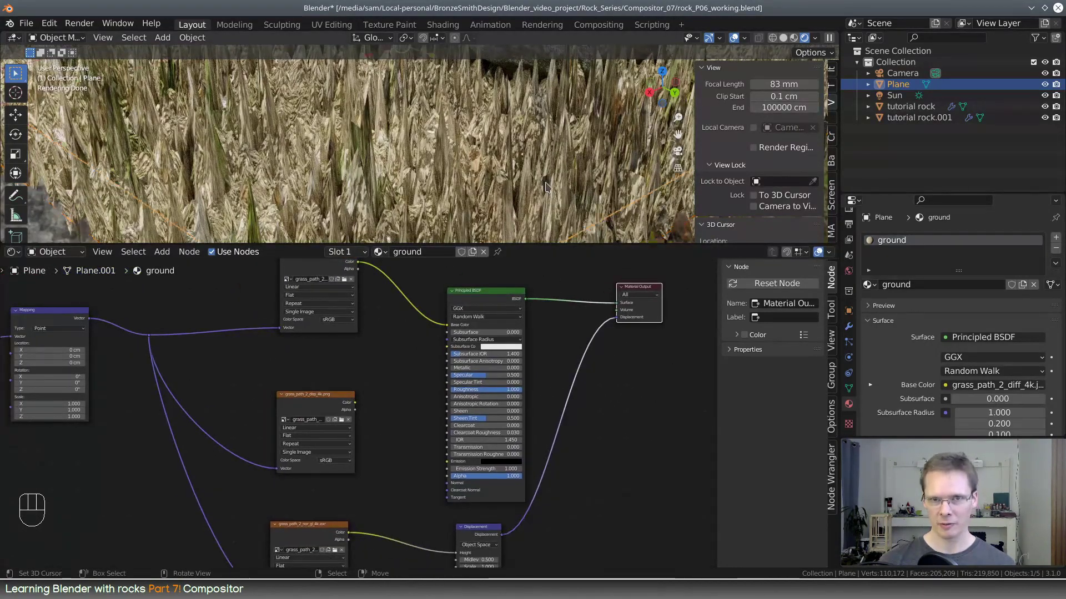
Step: Set the Displacement node's Midlevel to 1.040 and its Scale to 0.130
{"action": "middle_click_drag", "start_coordinate": [545, 187], "coordinate": [494, 179]}
{"action": "middle_click_drag", "start_coordinate": [527, 546], "coordinate": [543, 425]}
{"action": "scroll", "coordinate": [546, 445], "scroll_direction": "up", "scroll_amount": 2}
{"action": "left_click_drag", "start_coordinate": [541, 440], "coordinate": [483, 454]}
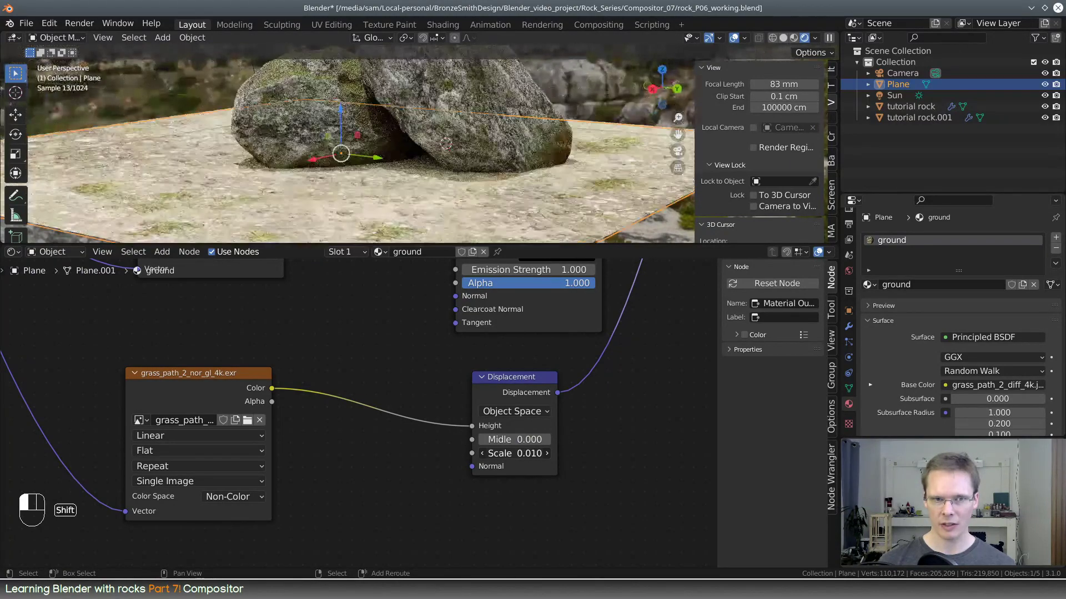
{"action": "mouse_move", "coordinate": [524, 453]}
{"action": "left_mouse_down", "text": "shift"}
{"action": "mouse_move", "coordinate": [531, 439]}
{"action": "mouse_move", "coordinate": [535, 454]}
{"action": "mouse_move", "coordinate": [523, 446]}
{"action": "left_mouse_up", "text": "shift"}
{"action": "middle_click_drag", "start_coordinate": [502, 189], "coordinate": [507, 147]}
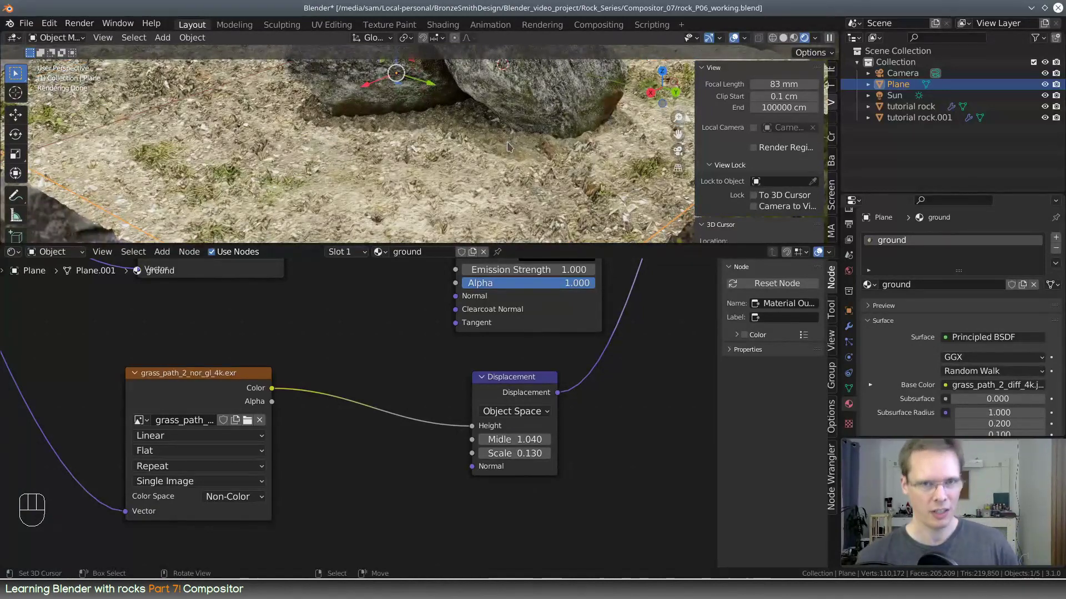
Step: Shade the ground plane smooth
{"action": "scroll", "coordinate": [509, 146], "scroll_direction": "up", "scroll_amount": 6}
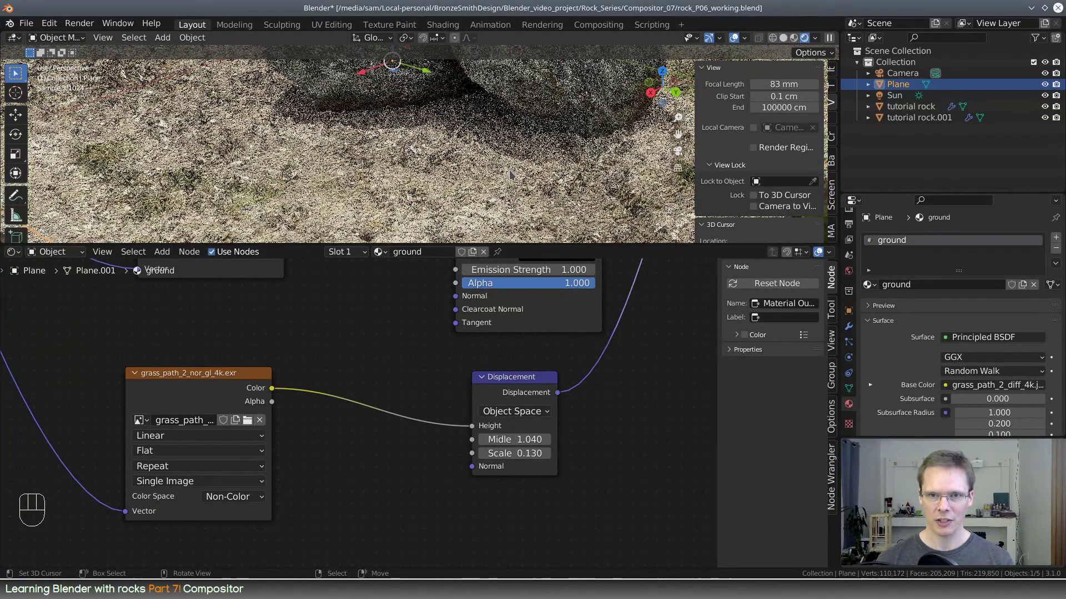
{"action": "middle_click_drag", "start_coordinate": [347, 163], "coordinate": [420, 161]}
{"action": "key", "text": "w"}
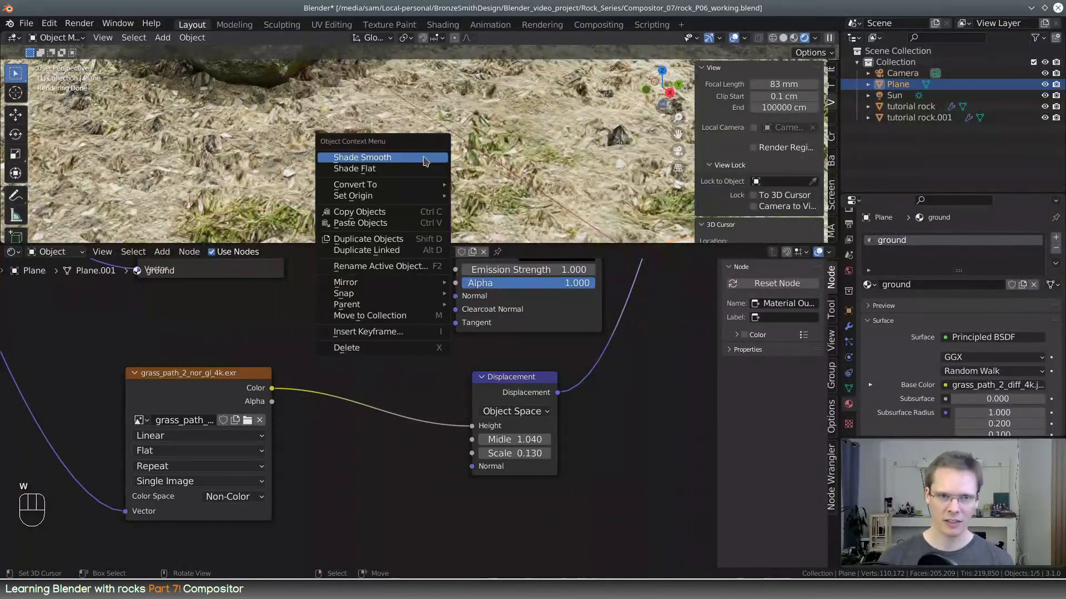
{"action": "middle_click_drag", "start_coordinate": [510, 171], "coordinate": [476, 165]}
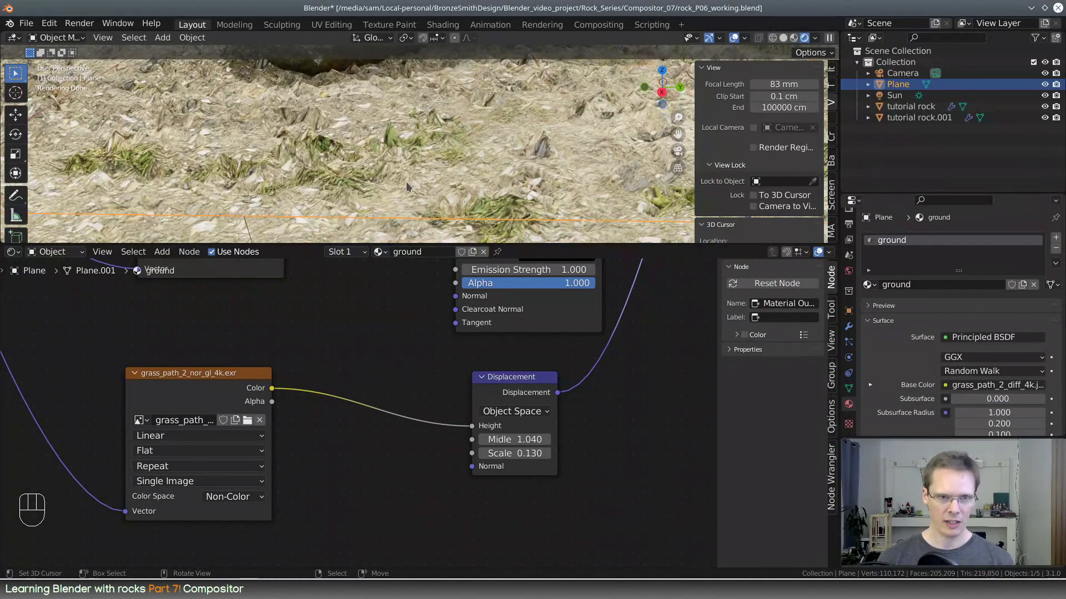
Step: Subdivide the whole ground plane mesh with 2 cuts and return to Object Mode
{"action": "key", "text": "Tab"}
{"action": "key", "text": "w"}
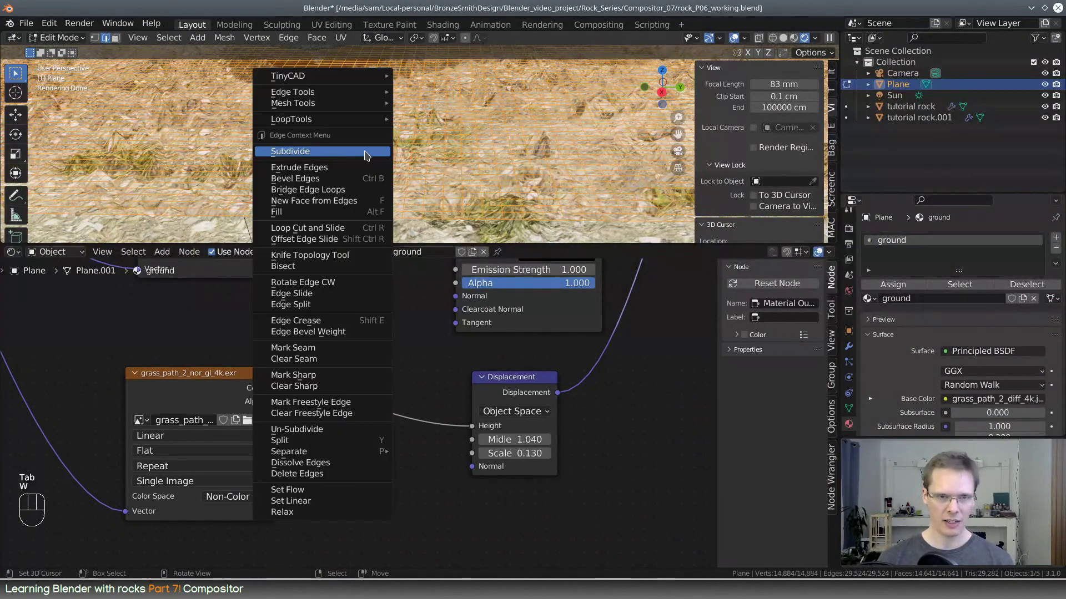
{"action": "left_click", "coordinate": [366, 155]}
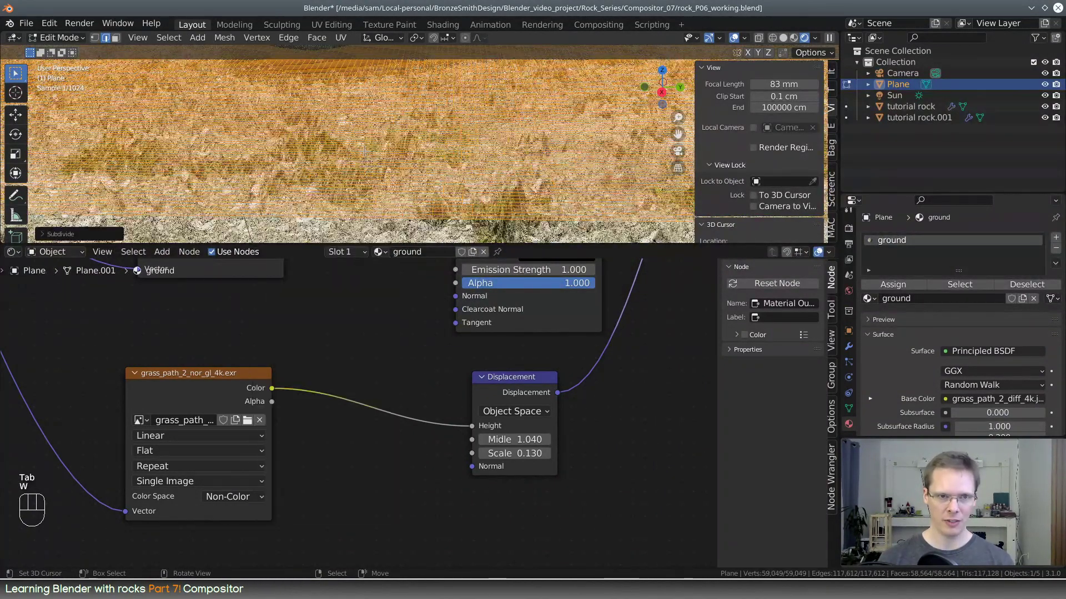
{"action": "left_click", "coordinate": [49, 238]}
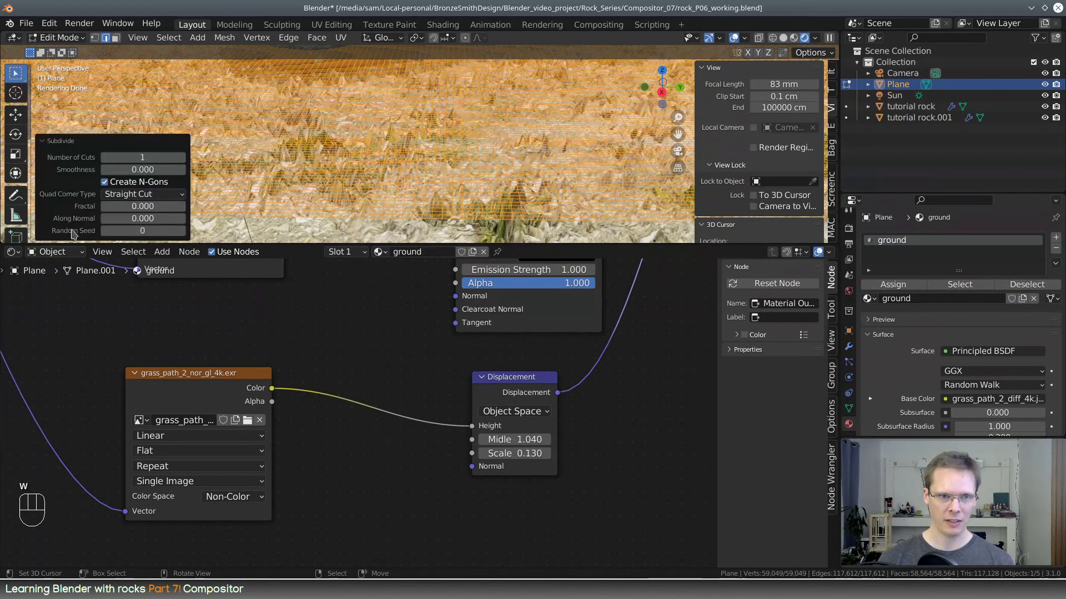
{"action": "left_click", "coordinate": [180, 160]}
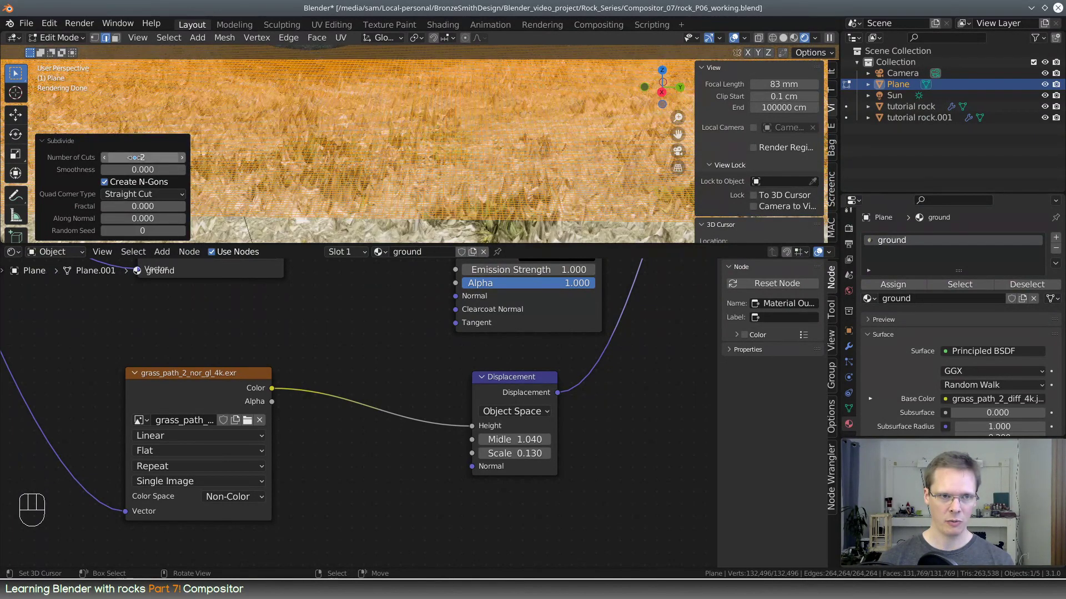
{"action": "key", "text": "Tab"}
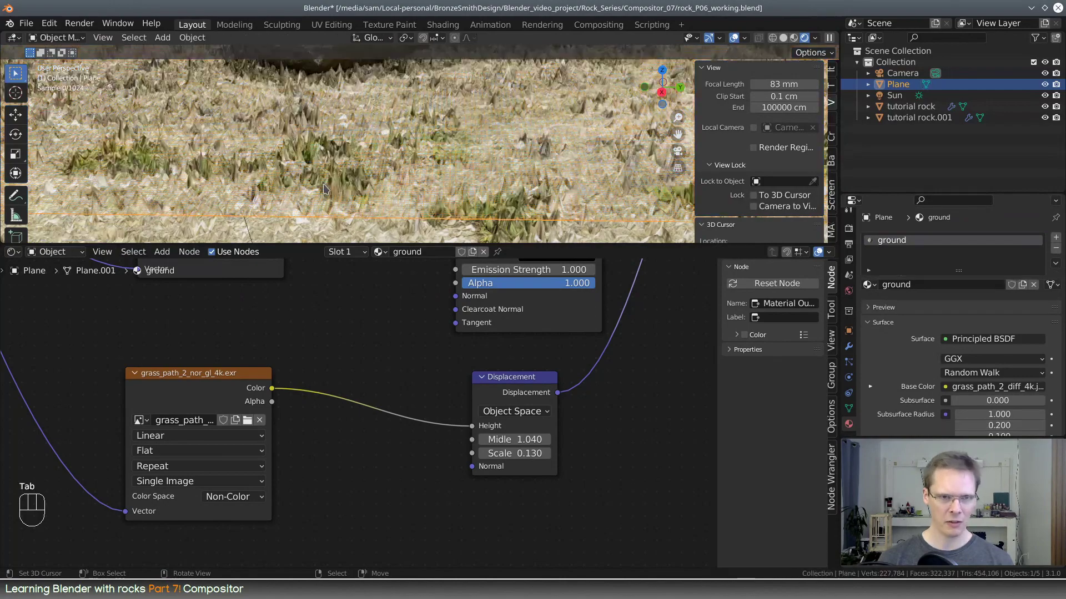
{"action": "middle_click_drag", "start_coordinate": [493, 169], "coordinate": [460, 182]}
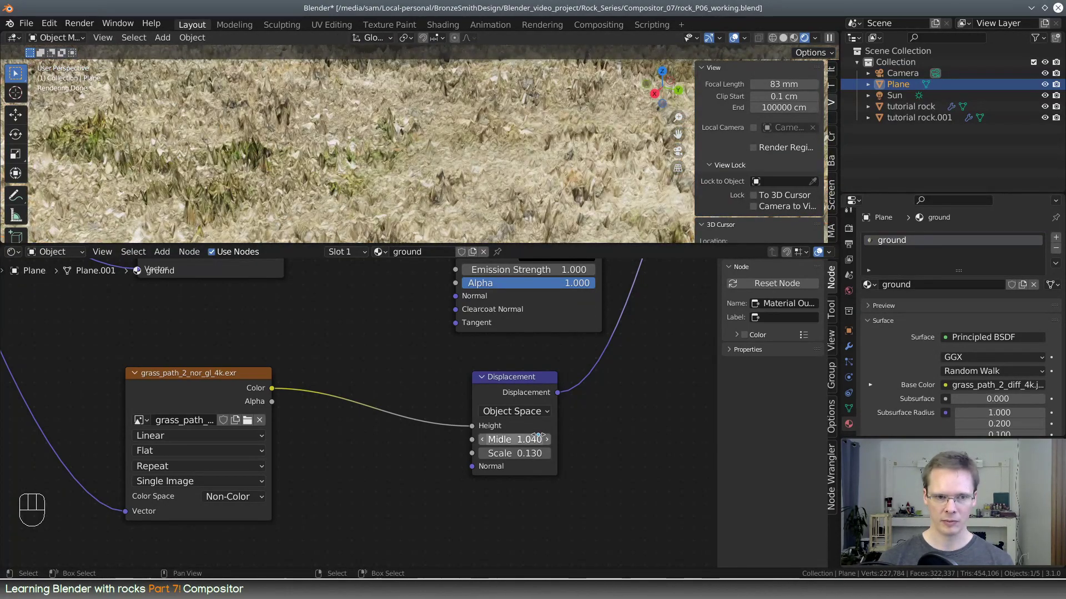
Step: Set the normal texture's color space to Linear and reopen the color space choices
{"action": "left_click", "coordinate": [232, 497]}
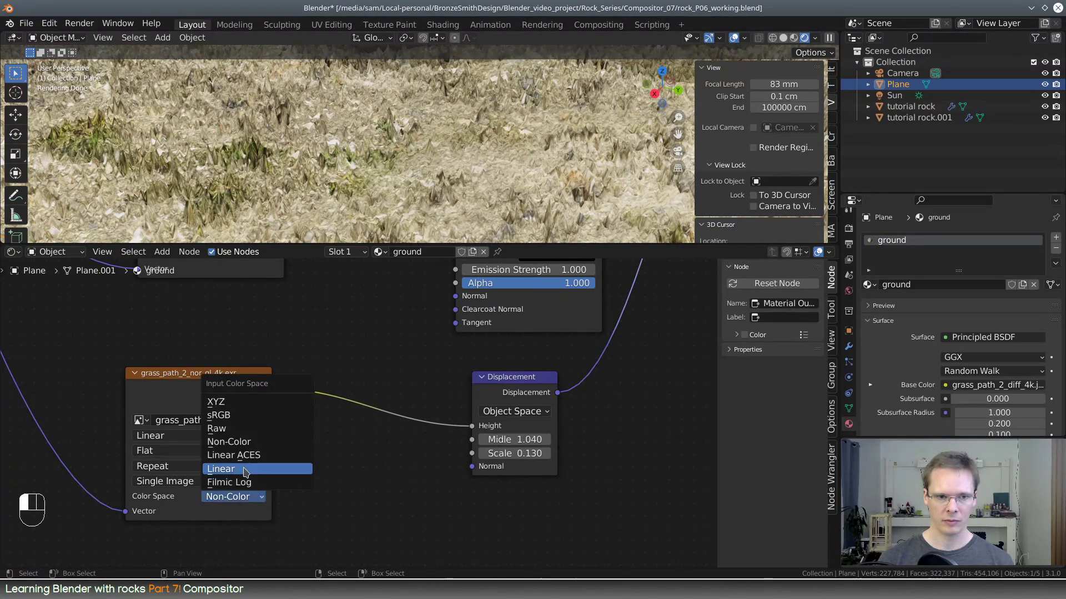
{"action": "left_click", "coordinate": [244, 470]}
{"action": "left_click", "coordinate": [246, 498]}
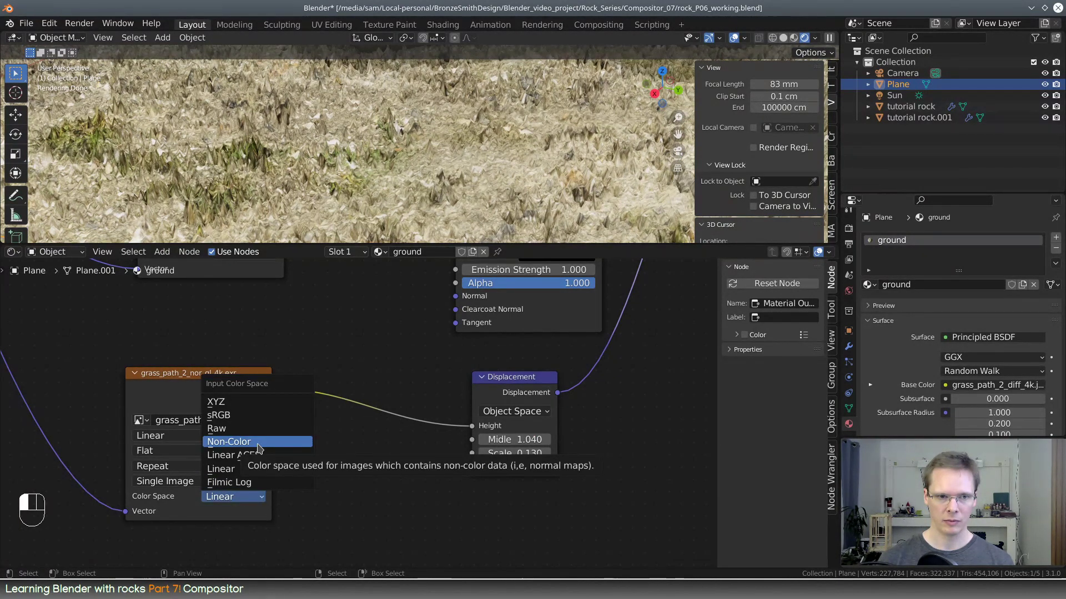
Step: Connect the Color output of grass_path_2_disp_4k.png to the Displacement node's Height in place of the normal texture
{"action": "scroll", "coordinate": [446, 478], "scroll_direction": "down", "scroll_amount": 3}
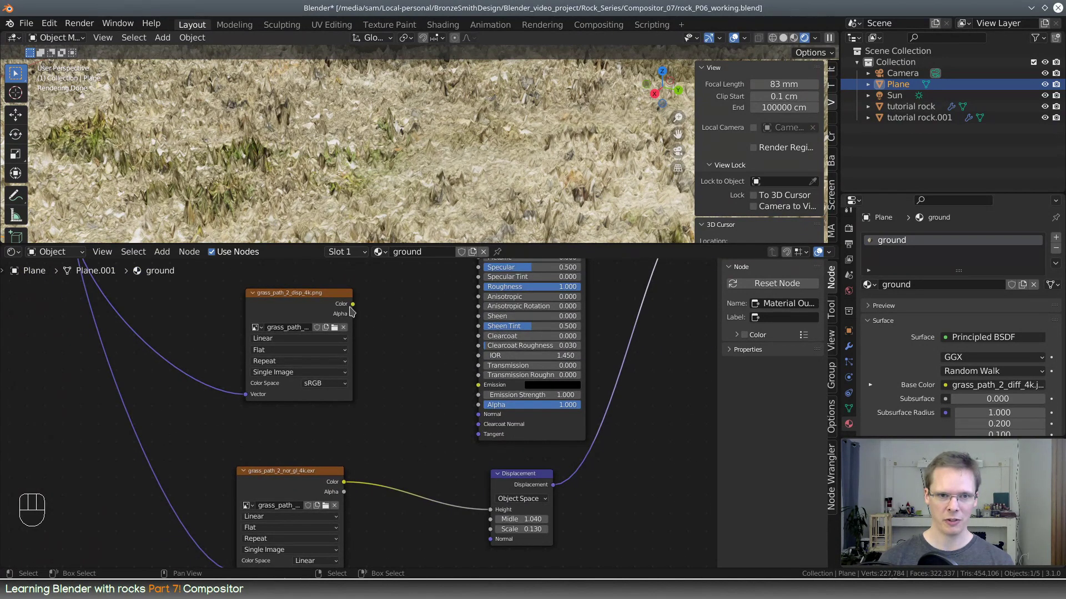
{"action": "left_click_drag", "start_coordinate": [353, 304], "coordinate": [492, 511]}
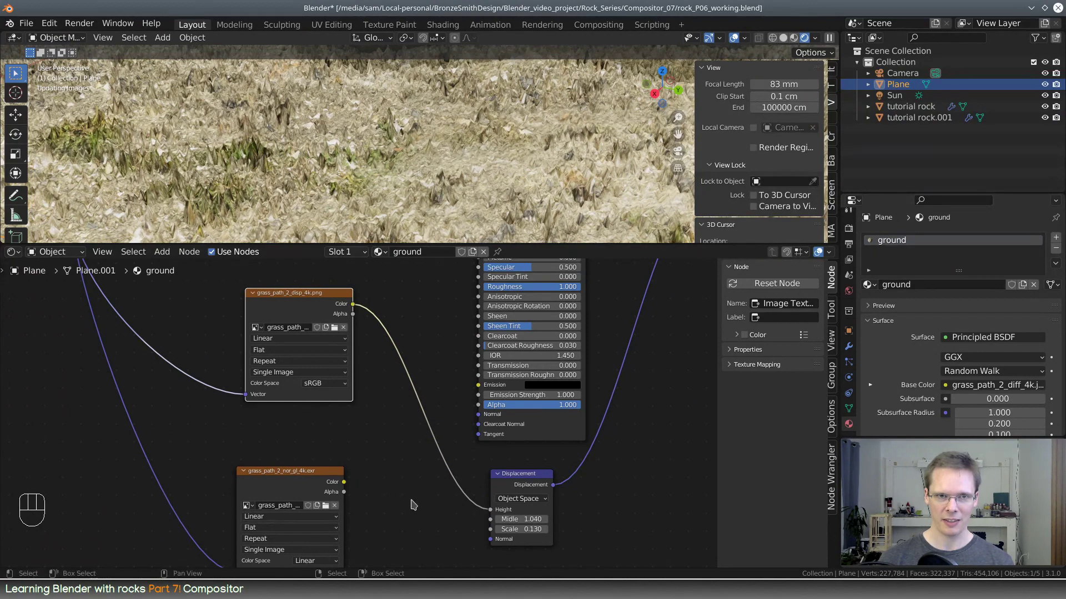
{"action": "middle_click_drag", "start_coordinate": [442, 521], "coordinate": [428, 491]}
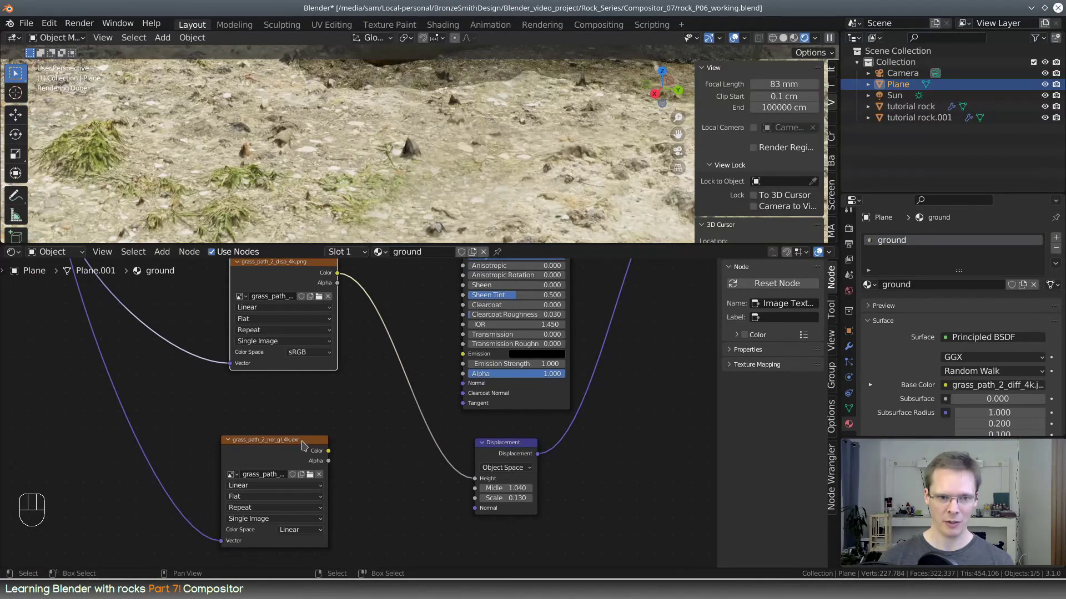
Step: Swap the two lower texture nodes so the normal texture sits above the displacement texture
{"action": "left_click_drag", "start_coordinate": [302, 442], "coordinate": [301, 405]}
{"action": "middle_click_drag", "start_coordinate": [361, 393], "coordinate": [356, 449]}
{"action": "left_click_drag", "start_coordinate": [270, 458], "coordinate": [78, 442]}
{"action": "left_click_drag", "start_coordinate": [270, 325], "coordinate": [273, 469]}
{"action": "left_click_drag", "start_coordinate": [101, 445], "coordinate": [309, 317]}
Step: Set the normal texture's color space back to Non-Color and check the displaced ground in front of the rocks
{"action": "left_click", "coordinate": [311, 405]}
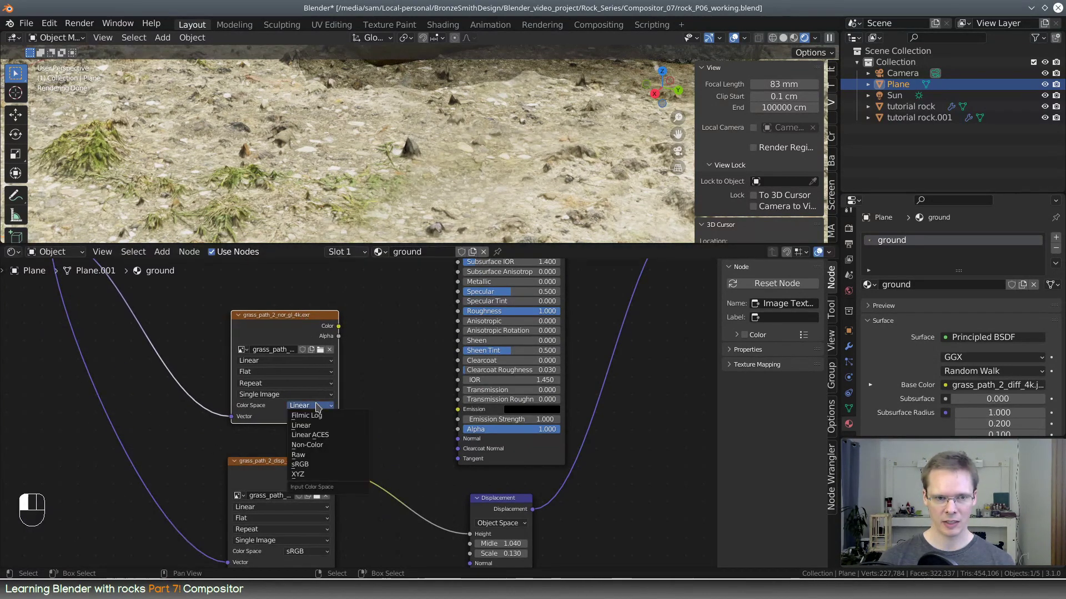
{"action": "left_click", "coordinate": [329, 445]}
{"action": "middle_click_drag", "start_coordinate": [399, 471], "coordinate": [312, 407]}
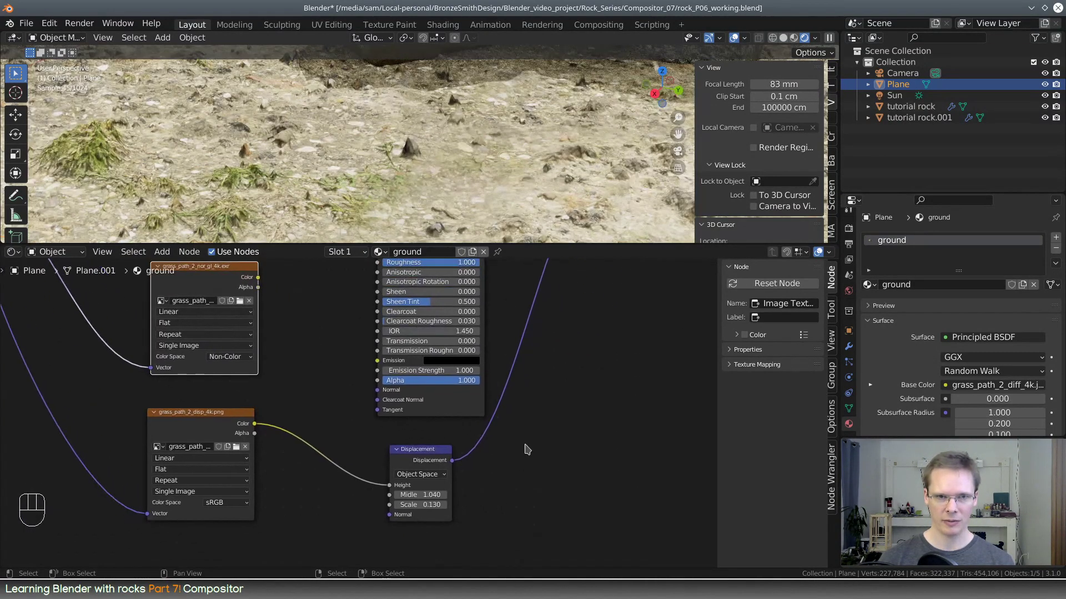
{"action": "scroll", "coordinate": [477, 173], "scroll_direction": "down", "scroll_amount": 6}
{"action": "middle_click_drag", "start_coordinate": [477, 173], "coordinate": [450, 174]}
{"action": "scroll", "coordinate": [426, 133], "scroll_direction": "up", "scroll_amount": 8}
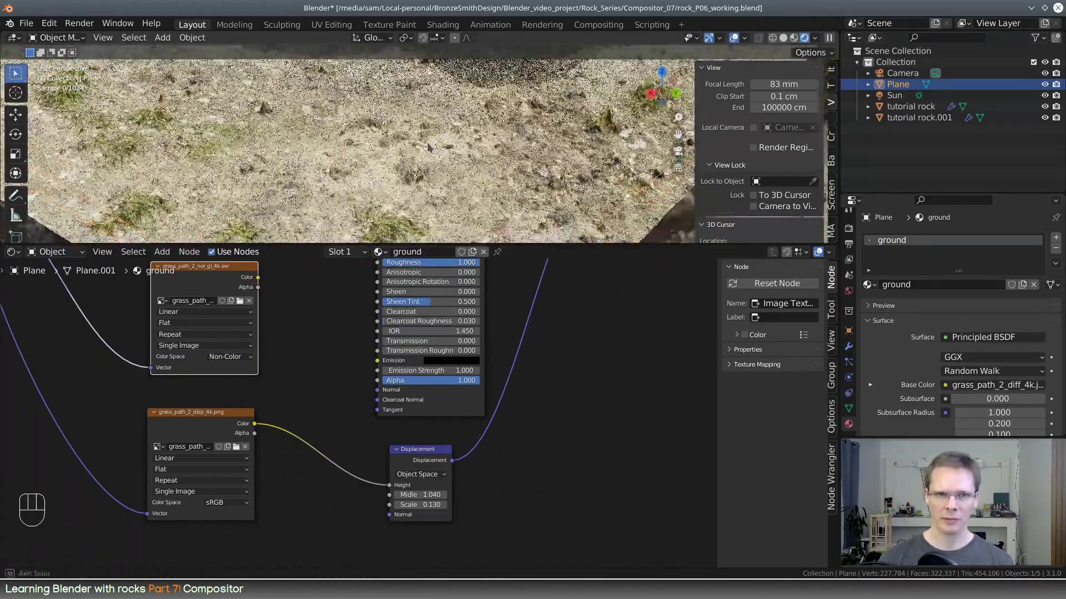
Step: Set the Displacement node's Midlevel to 0 and Scale to 0.030
{"action": "mouse_move", "coordinate": [426, 133]}
{"action": "middle_mouse_down"}
{"action": "mouse_move", "coordinate": [472, 124]}
{"action": "mouse_move", "coordinate": [402, 127]}
{"action": "mouse_move", "coordinate": [414, 143]}
{"action": "middle_mouse_up"}
{"action": "scroll", "coordinate": [361, 410], "scroll_direction": "up", "scroll_amount": 1}
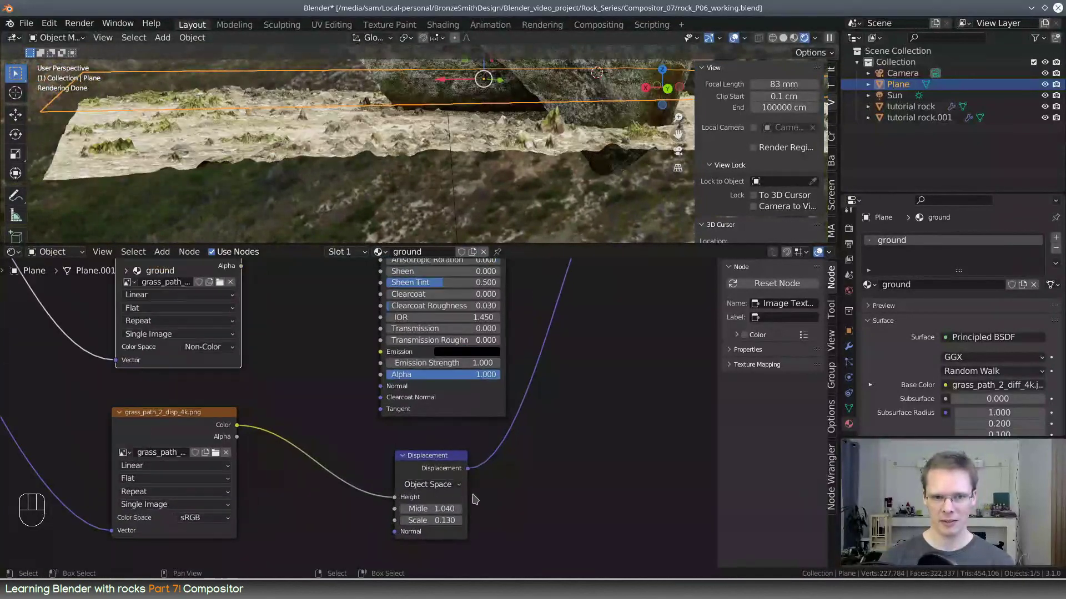
{"action": "left_click", "coordinate": [457, 518]}
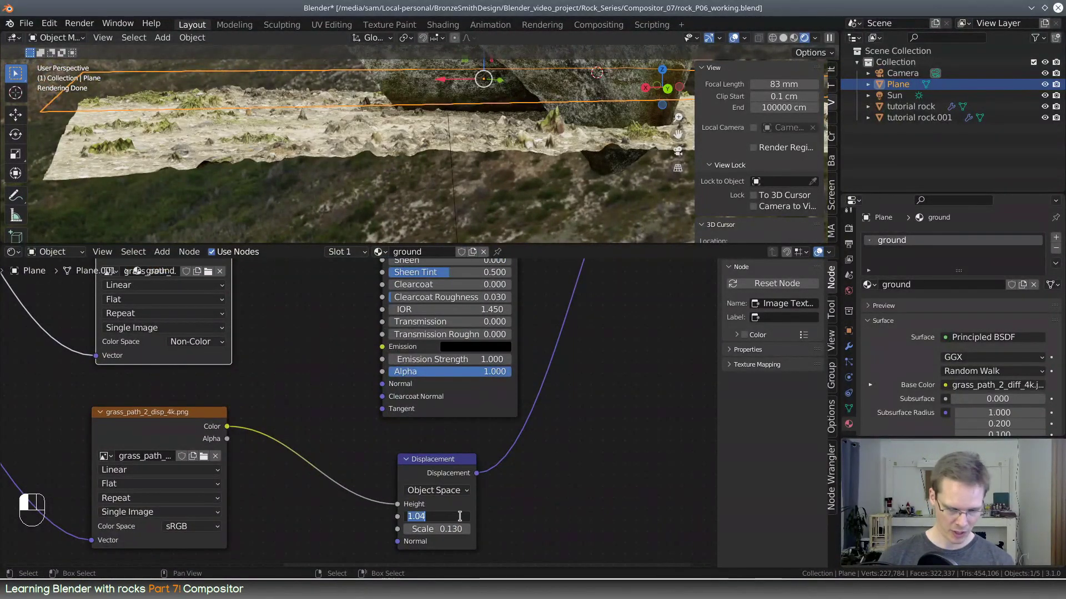
{"action": "type", "text": "0"}
{"action": "middle_click_drag", "start_coordinate": [438, 93], "coordinate": [440, 165]}
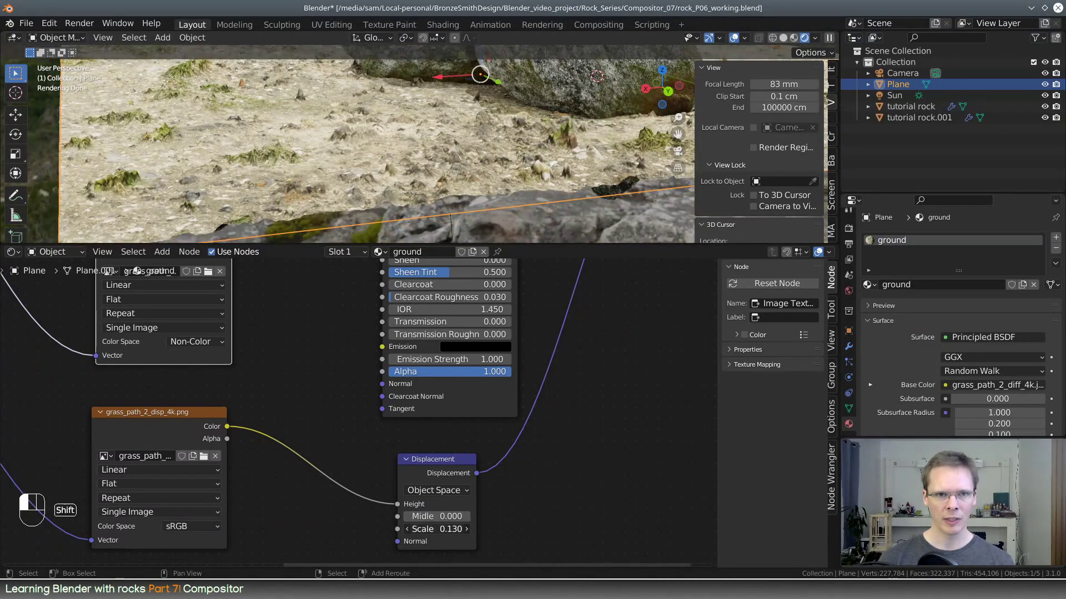
{"action": "left_click_drag", "start_coordinate": [436, 529], "coordinate": [398, 529], "text": "shift"}
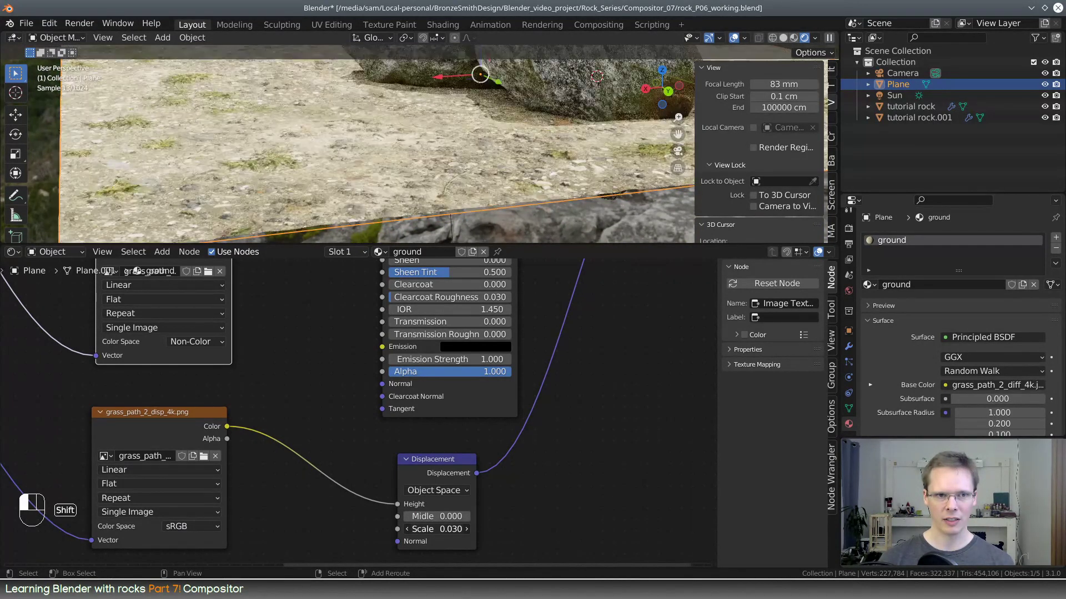
Step: Add an expanded Noise Texture node to the left of the grass_path_2_disp_4k.png node
{"action": "scroll", "coordinate": [363, 423], "scroll_direction": "down", "scroll_amount": 5}
{"action": "middle_click_drag", "start_coordinate": [327, 423], "coordinate": [525, 430]}
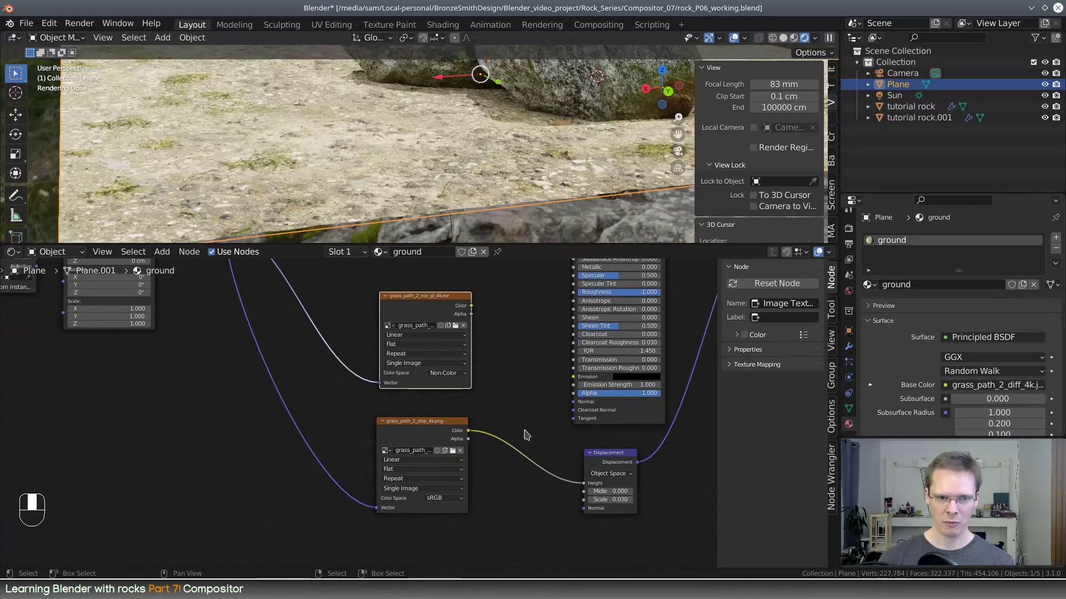
{"action": "key", "text": "shift+a"}
{"action": "left_click", "coordinate": [329, 417]}
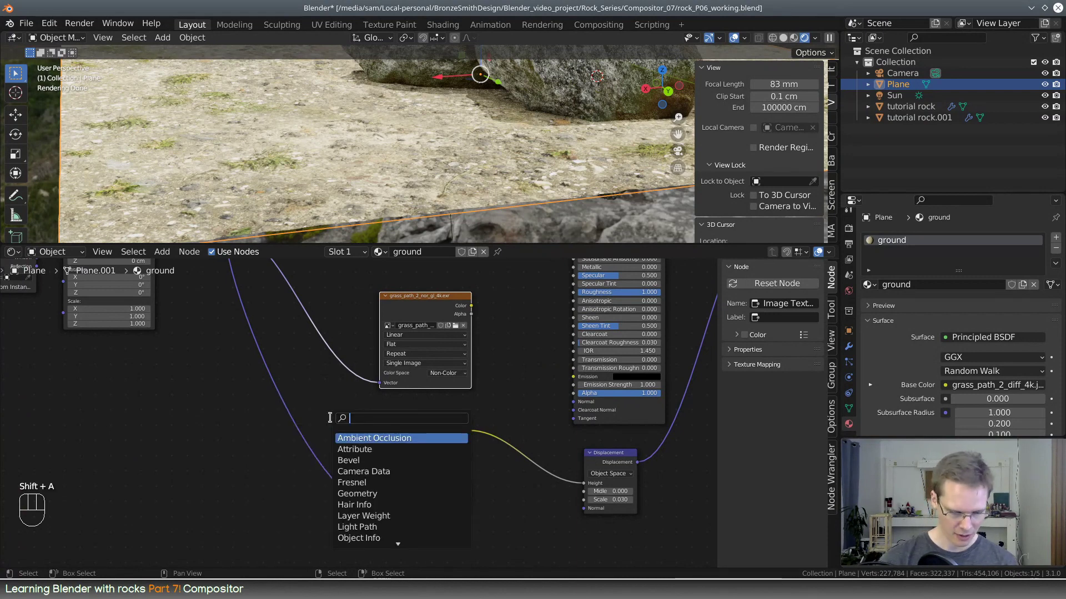
{"action": "type", "text": "noise"}
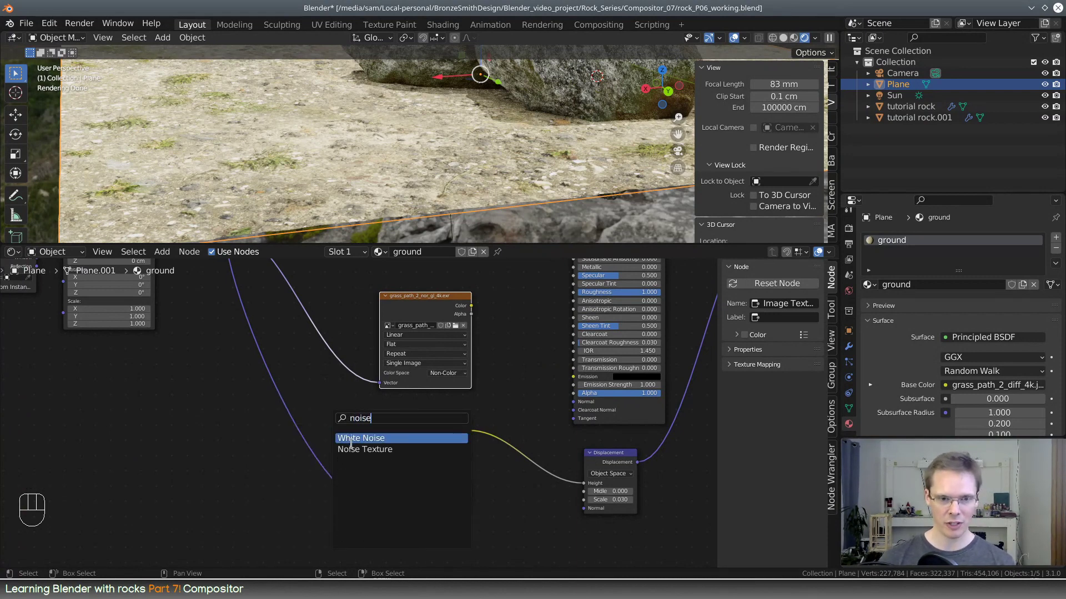
{"action": "left_click", "coordinate": [352, 449]}
{"action": "left_click", "coordinate": [205, 427]}
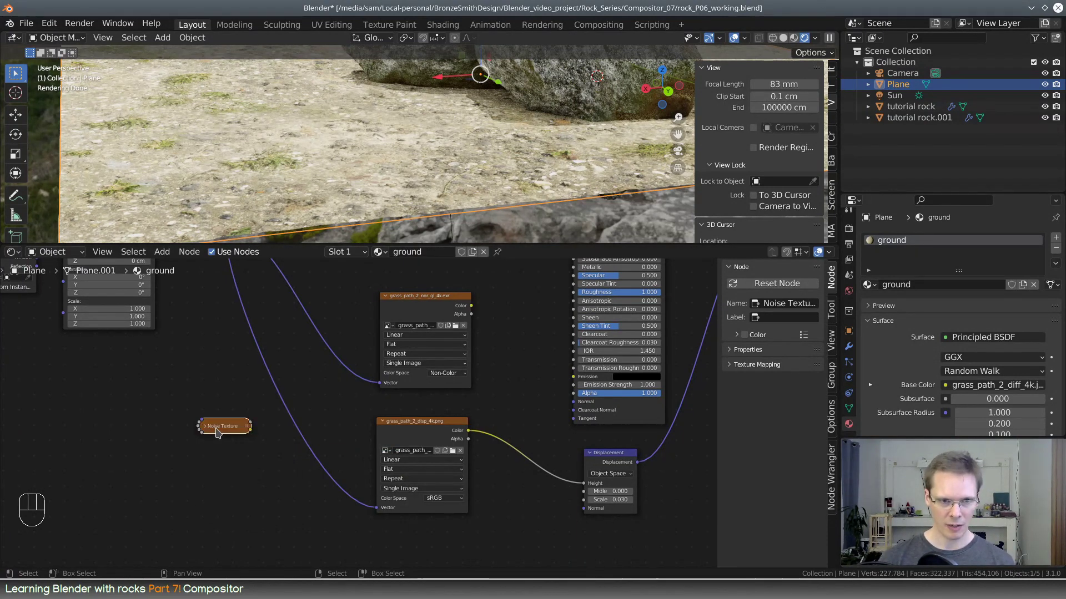
{"action": "left_click", "coordinate": [211, 427]}
Step: Connect the Mapping output's shared reroute point to the Noise Texture's Vector input
{"action": "scroll", "coordinate": [208, 378], "scroll_direction": "down", "scroll_amount": 3}
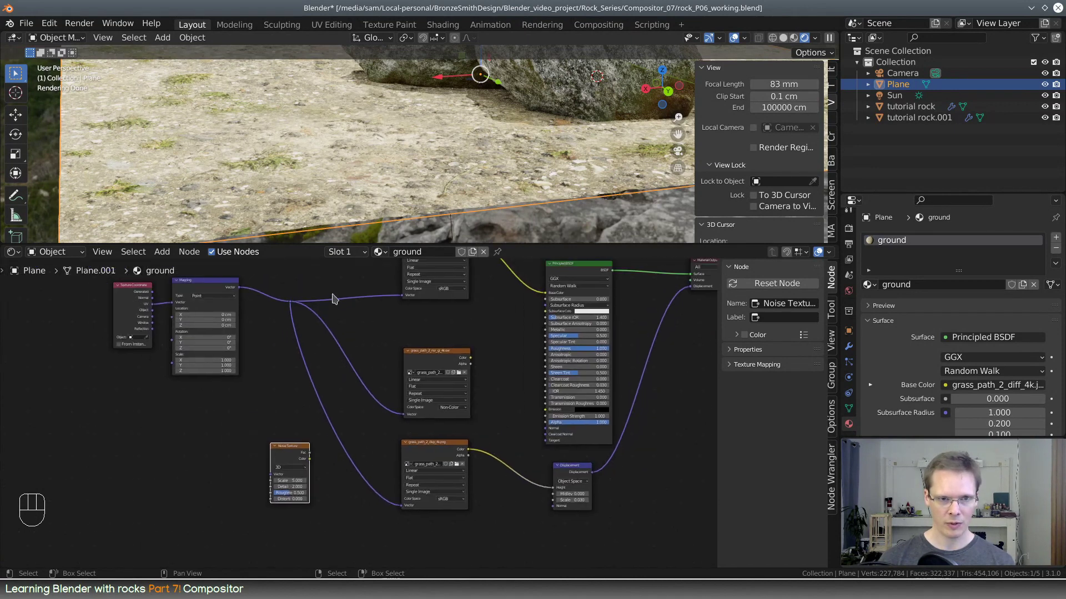
{"action": "right_click_drag", "start_coordinate": [285, 311], "coordinate": [295, 297], "text": "shift"}
{"action": "left_click_drag", "start_coordinate": [290, 302], "coordinate": [173, 464]}
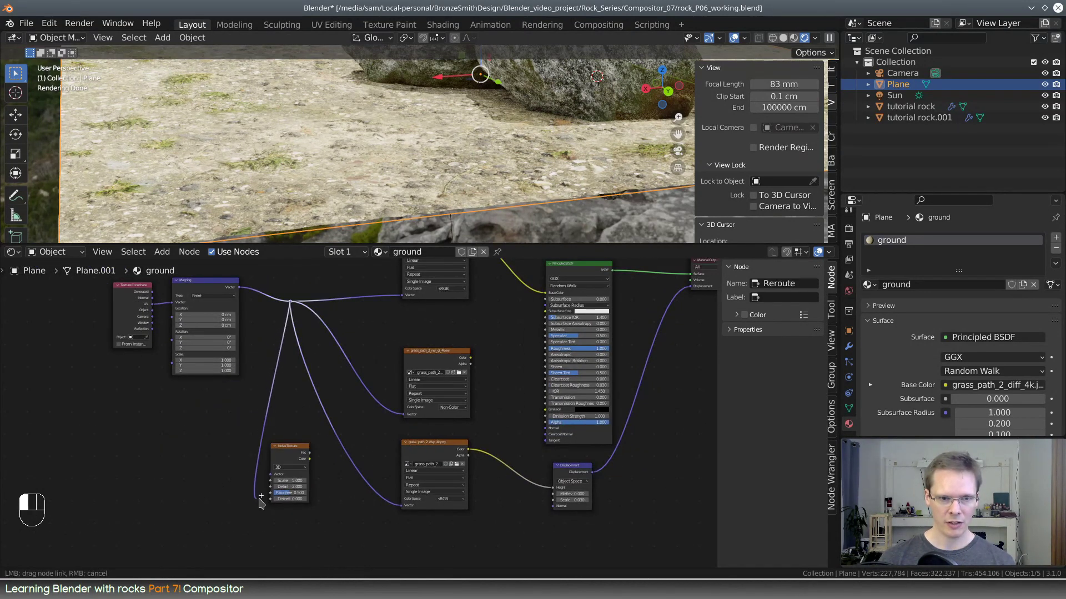
{"action": "left_click_drag", "start_coordinate": [268, 478], "coordinate": [270, 476]}
{"action": "scroll", "coordinate": [233, 428], "scroll_direction": "up", "scroll_amount": 4}
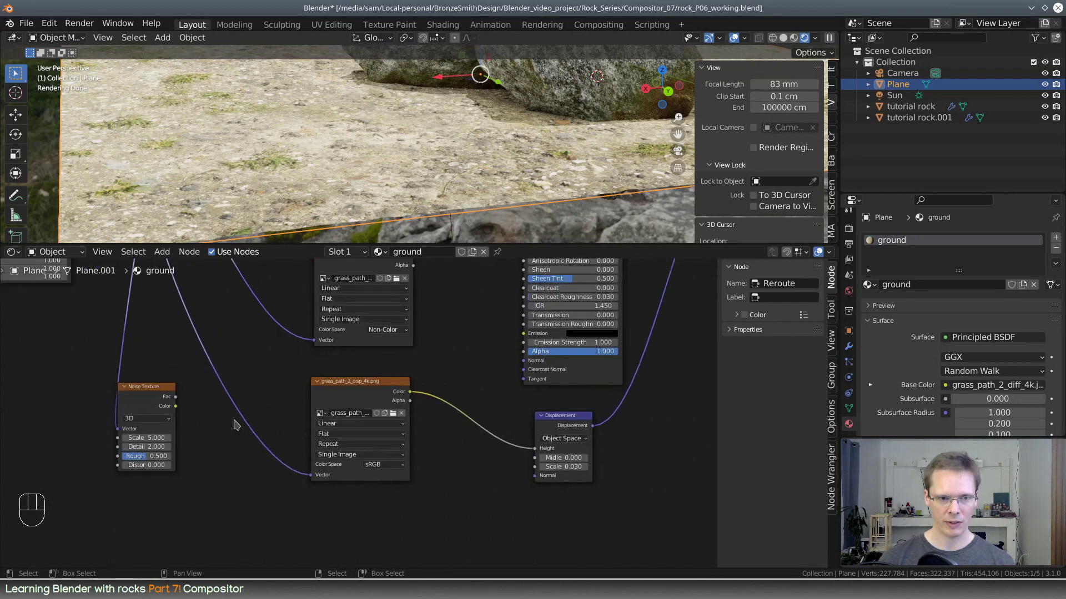
{"action": "left_click", "coordinate": [96, 383]}
{"action": "scroll", "coordinate": [227, 397], "scroll_direction": "down", "scroll_amount": 2}
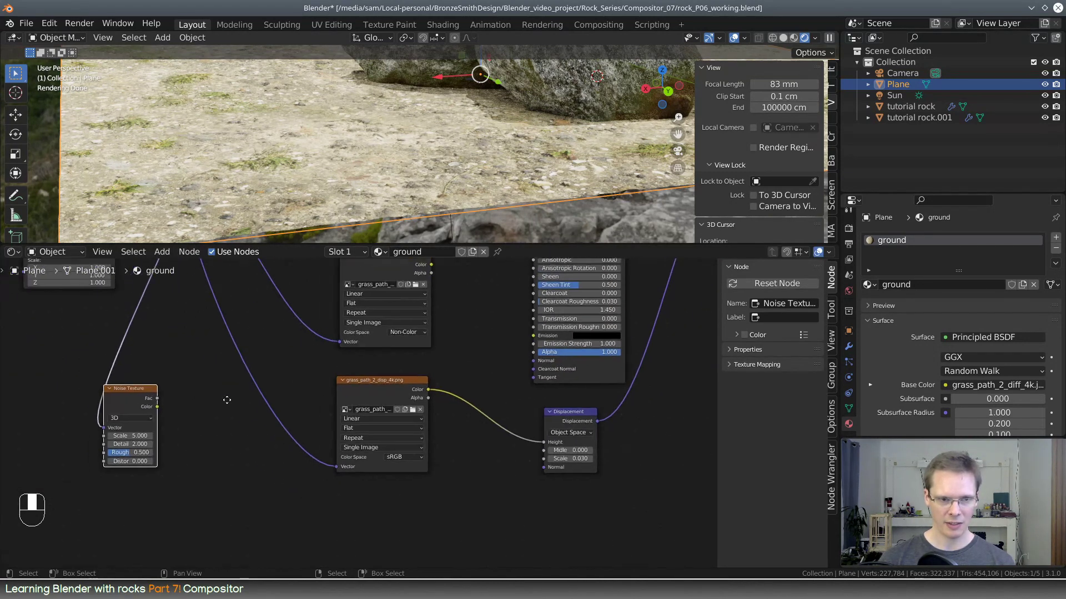
{"action": "key", "text": "shift+s"}
{"action": "mouse_move", "coordinate": [251, 409]}
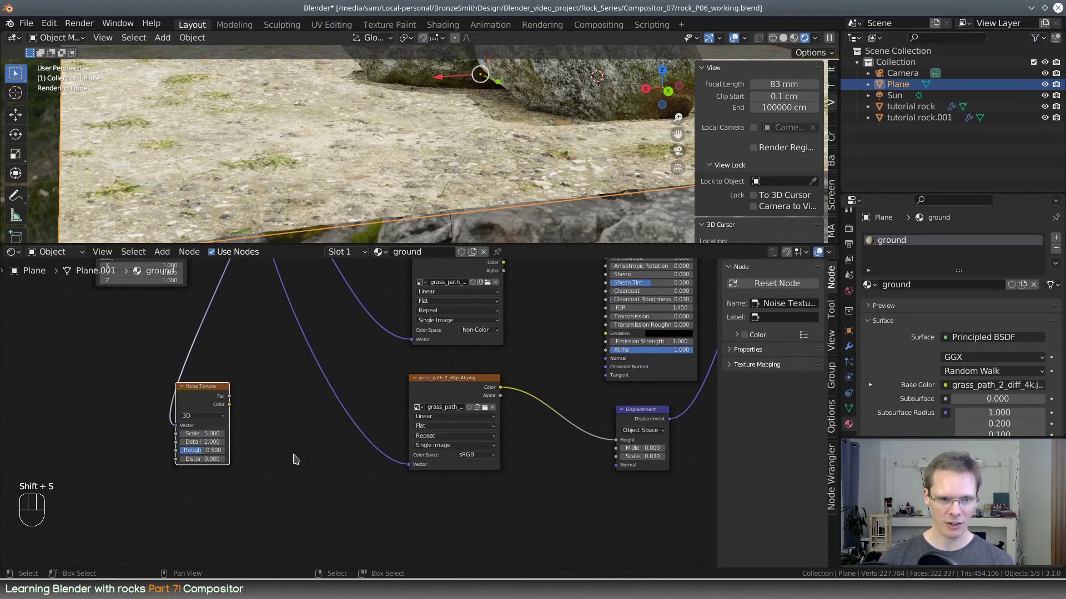
Step: Add a ColorRamp node beside the Noise Texture and connect the noise's Fac output to the ramp's Fac input
{"action": "key", "text": "shift+a"}
{"action": "left_click", "coordinate": [285, 436]}
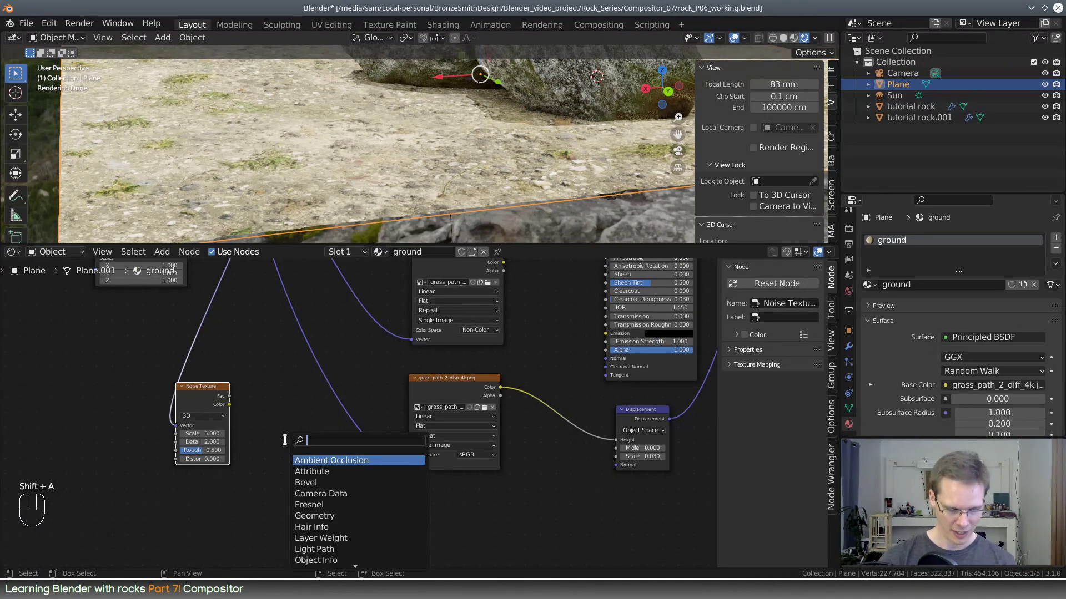
{"action": "type", "text": "ramp"}
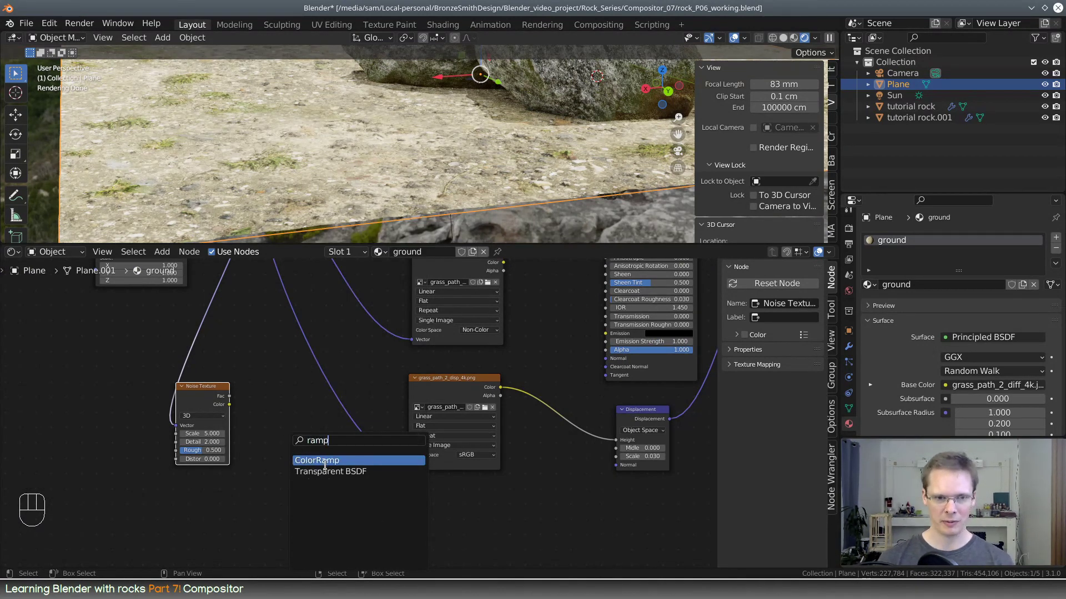
{"action": "left_click", "coordinate": [325, 465]}
{"action": "left_click", "coordinate": [294, 439]}
{"action": "left_click_drag", "start_coordinate": [203, 384], "coordinate": [225, 437]}
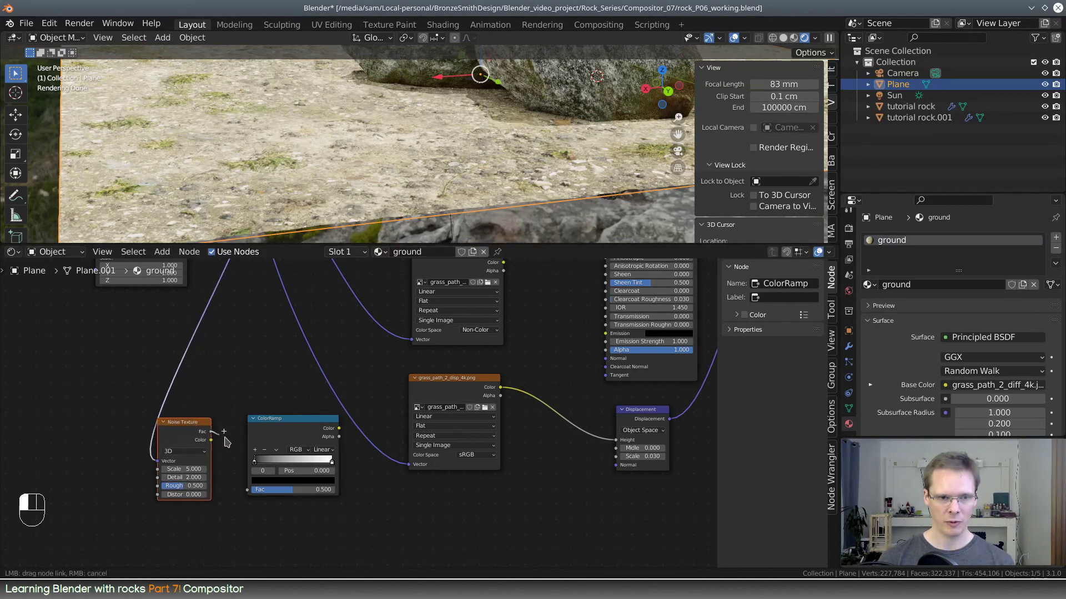
{"action": "left_click_drag", "start_coordinate": [250, 491], "coordinate": [248, 490]}
{"action": "left_click_drag", "start_coordinate": [337, 430], "coordinate": [439, 364]}
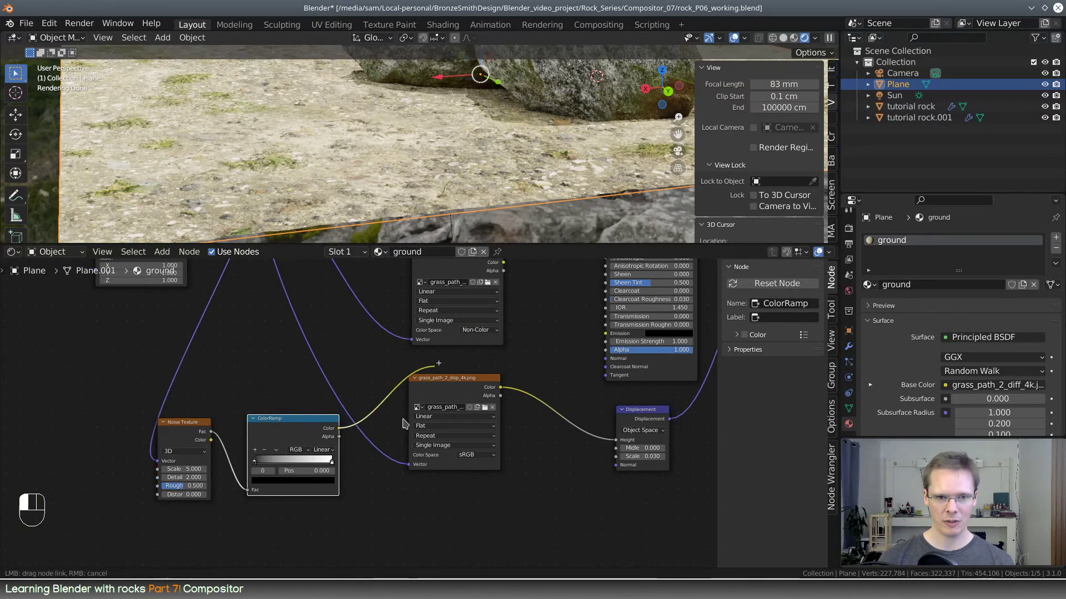
{"action": "left_click_drag", "start_coordinate": [326, 494], "coordinate": [588, 434]}
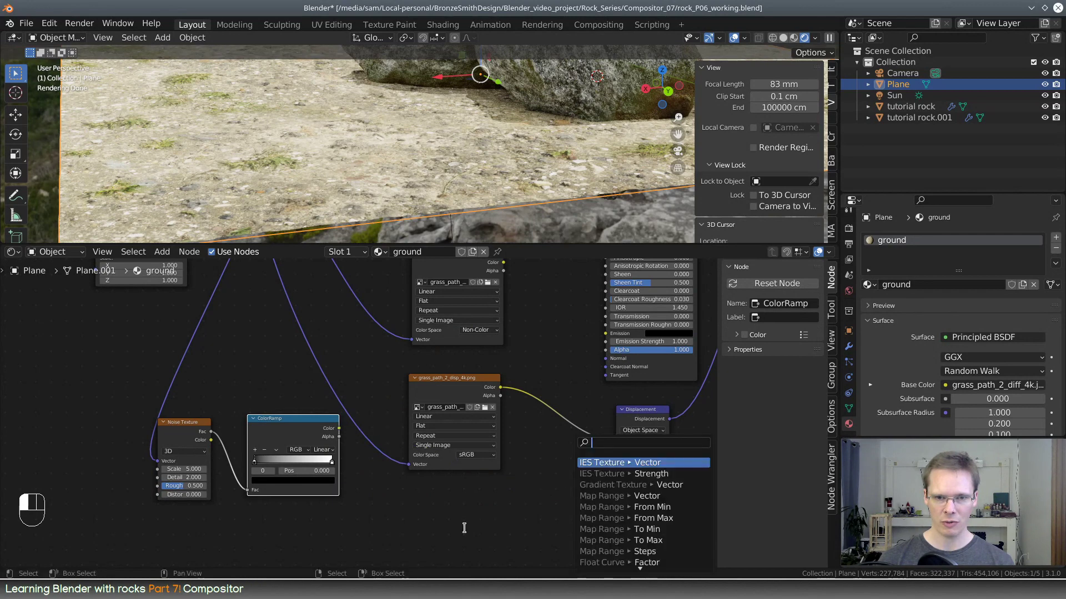
{"action": "type", "text": "mis"}
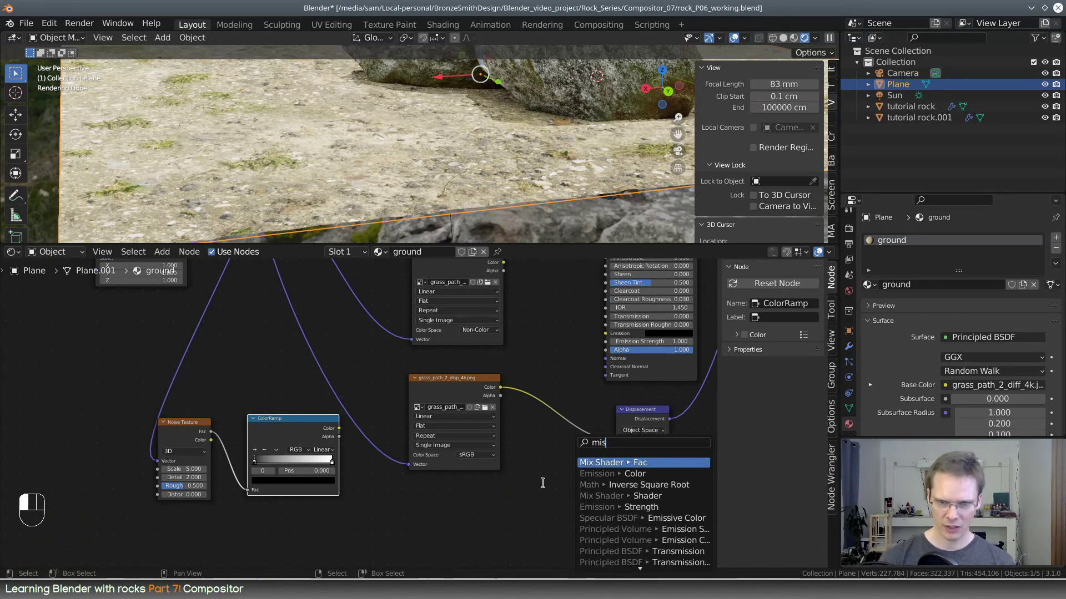
{"action": "key", "text": "BackSpace"}
{"action": "type", "text": "x"}
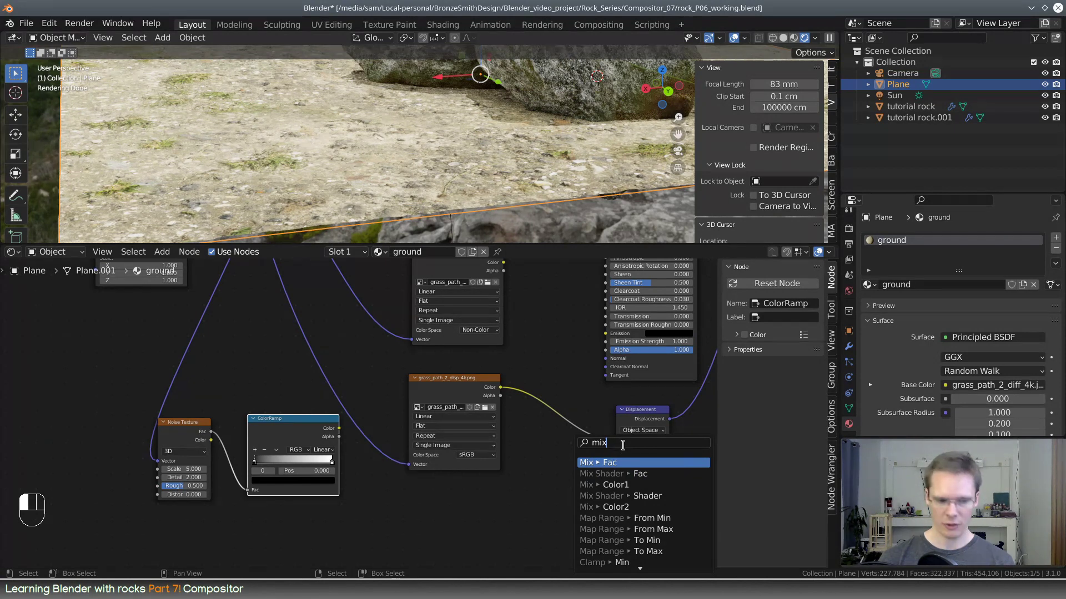
{"action": "type", "text": "r"}
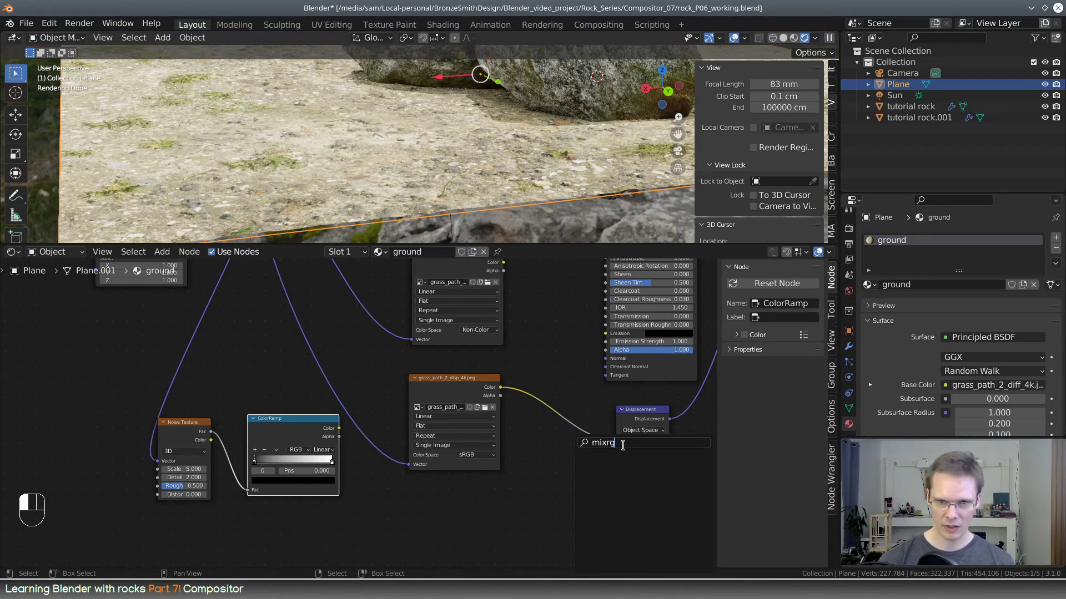
{"action": "key", "text": "BackSpace"}
{"action": "type", "text": "rgb"}
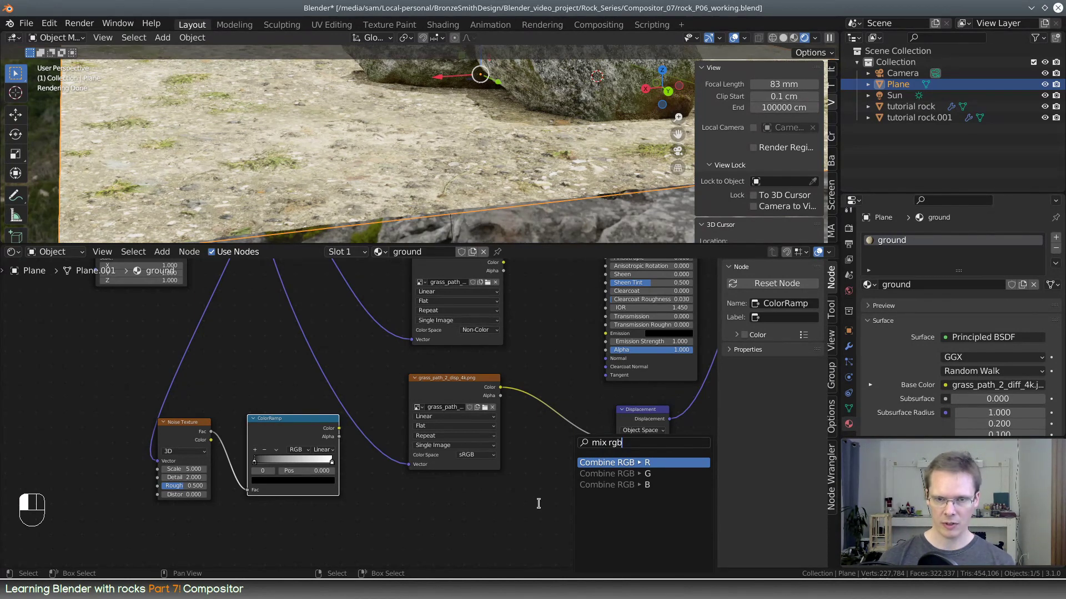
{"action": "key", "text": "Escape"}
Step: Add a MixRGB node below the grass_path_2_disp_4k.png node
{"action": "key", "text": "shift+a"}
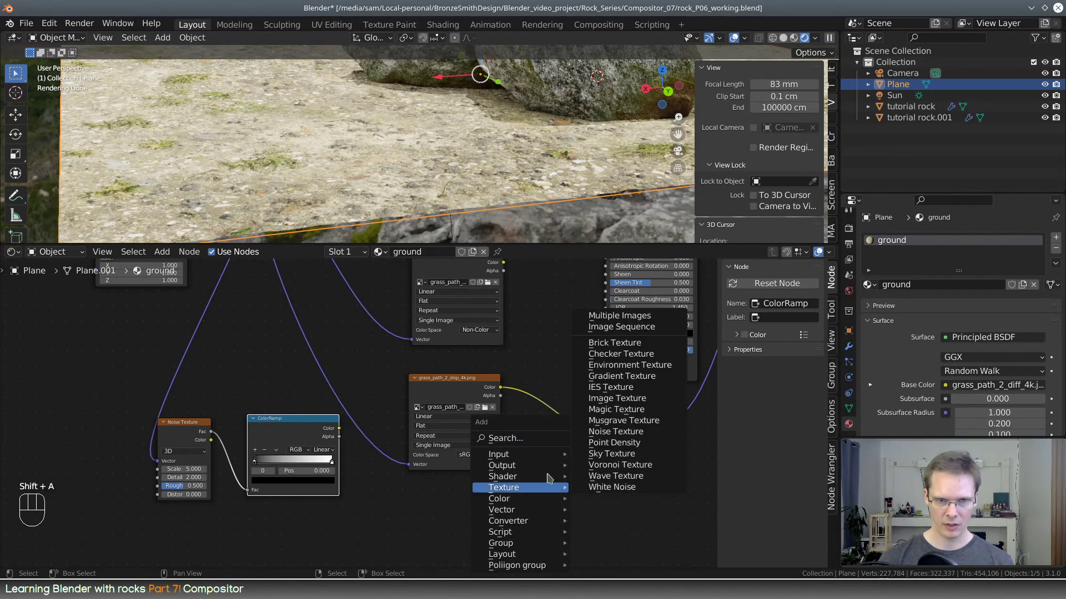
{"action": "left_click", "coordinate": [531, 434]}
{"action": "type", "text": "mix"}
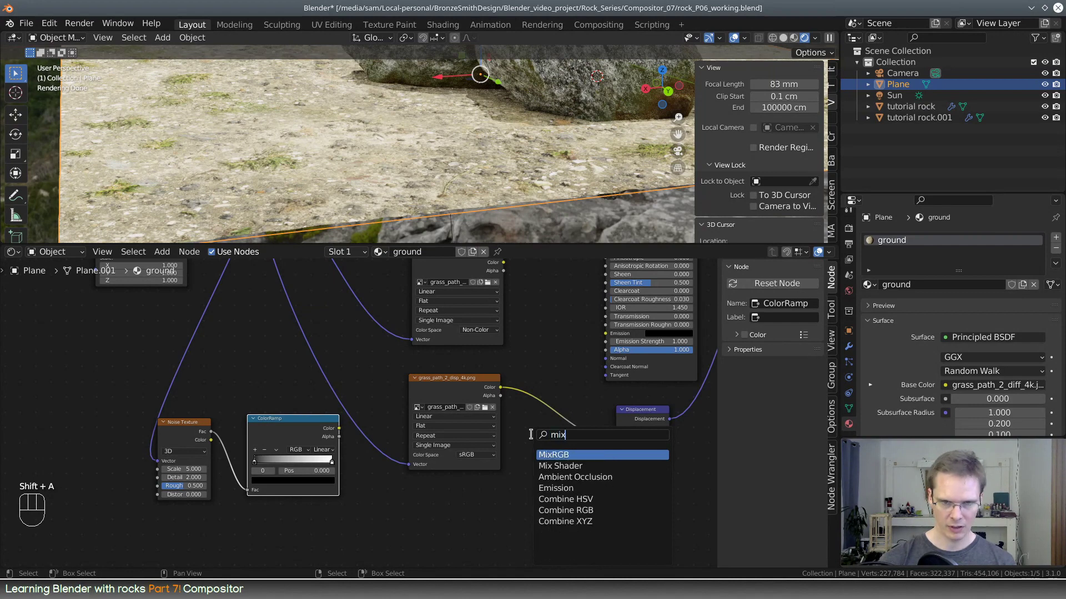
{"action": "left_click", "coordinate": [559, 455]}
{"action": "left_click", "coordinate": [413, 477]}
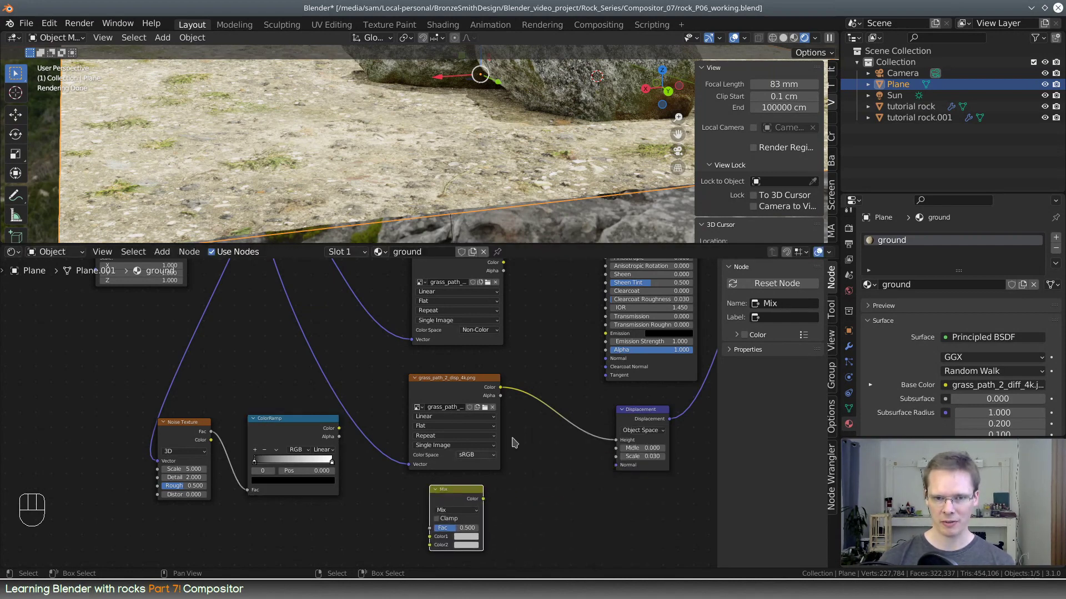
Step: Rearrange the noise and ramp nodes and insert the Mix node between the displacement texture and the Displacement node's Height
{"action": "scroll", "coordinate": [527, 427], "scroll_direction": "down", "scroll_amount": 4}
{"action": "middle_click_drag", "start_coordinate": [530, 425], "coordinate": [493, 471]}
{"action": "left_click_drag", "start_coordinate": [382, 441], "coordinate": [354, 434]}
{"action": "left_click_drag", "start_coordinate": [161, 460], "coordinate": [303, 538]}
{"action": "left_click_drag", "start_coordinate": [282, 494], "coordinate": [320, 544]}
{"action": "scroll", "coordinate": [410, 472], "scroll_direction": "up", "scroll_amount": 3}
{"action": "left_click_drag", "start_coordinate": [373, 496], "coordinate": [457, 409]}
Step: Set the Mix node's blending mode to Add and its factor to 1.000
{"action": "scroll", "coordinate": [464, 469], "scroll_direction": "up", "scroll_amount": 2}
{"action": "left_click", "coordinate": [477, 444]}
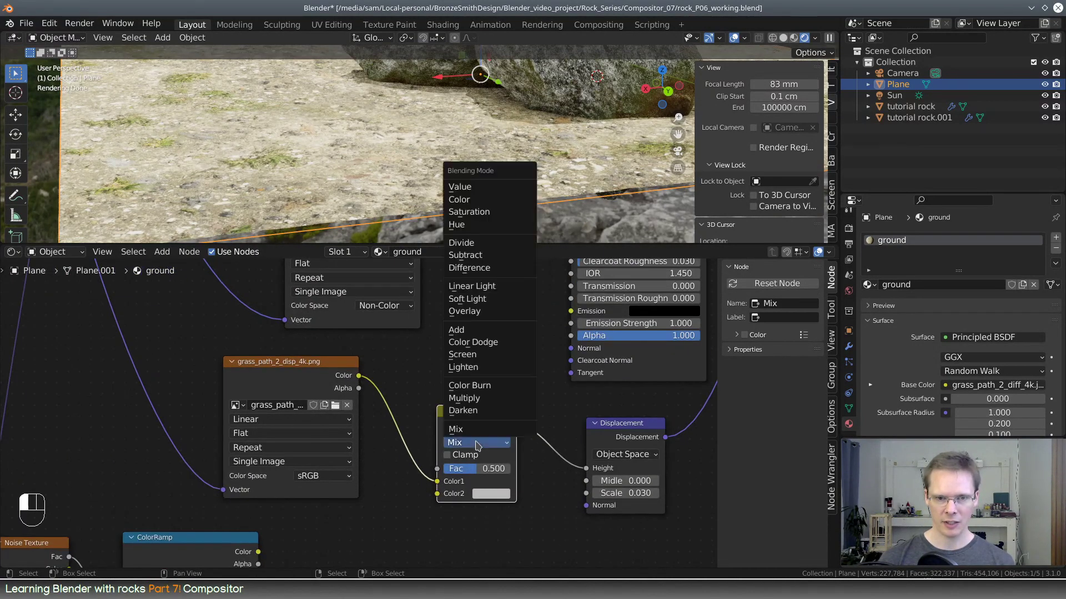
{"action": "left_click", "coordinate": [483, 330]}
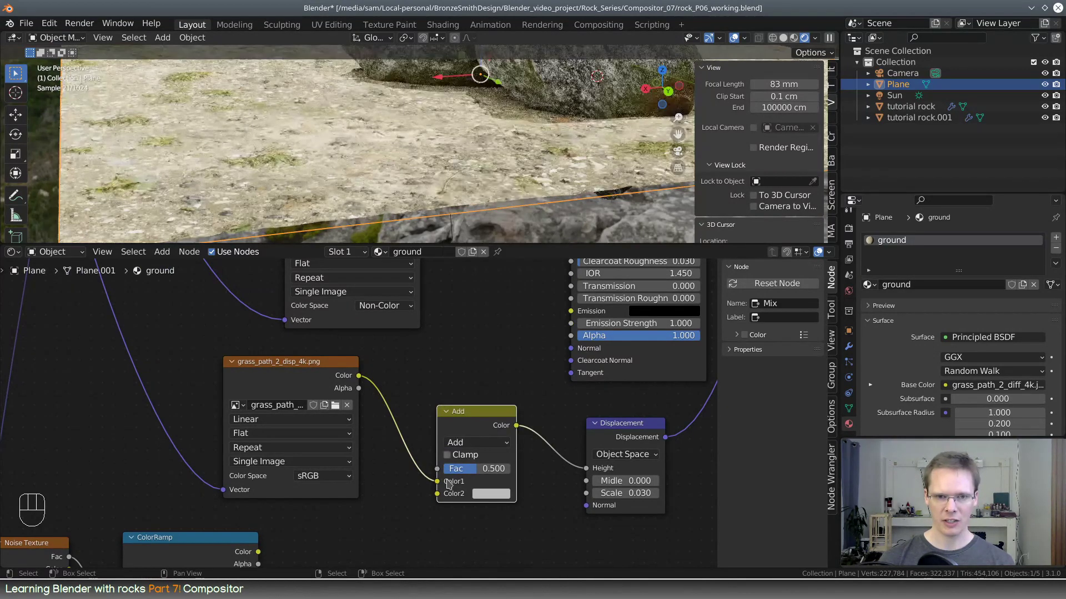
{"action": "middle_click_drag", "start_coordinate": [460, 504], "coordinate": [531, 434]}
{"action": "left_click_drag", "start_coordinate": [549, 403], "coordinate": [591, 401]}
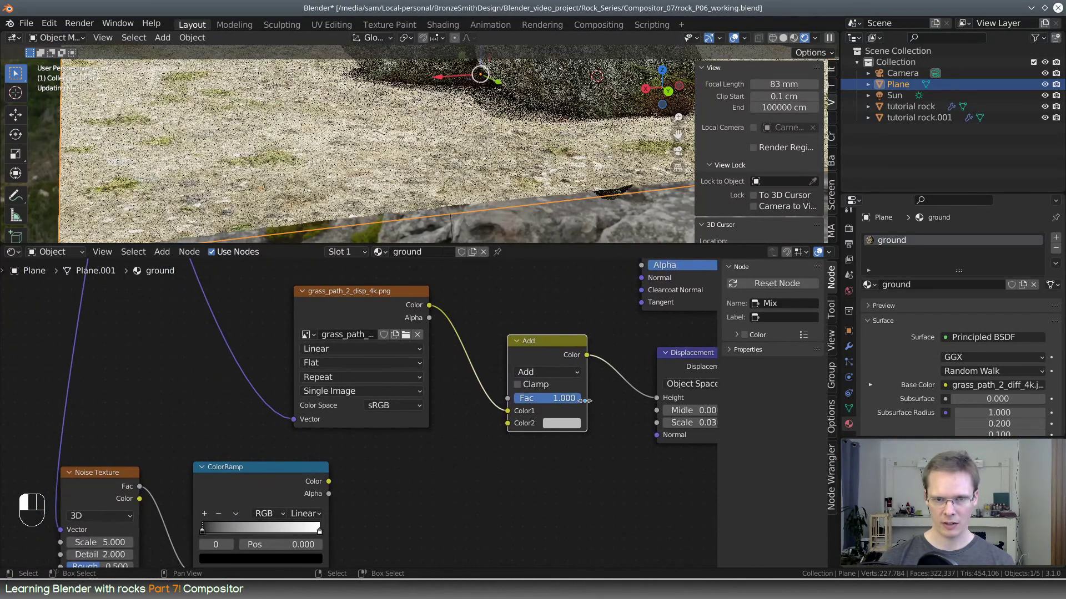
Step: Connect the ColorRamp's Color output to the Add node's Color2 and space the displacement texture and Add nodes apart
{"action": "middle_click_drag", "start_coordinate": [368, 506], "coordinate": [430, 451]}
{"action": "left_click_drag", "start_coordinate": [392, 430], "coordinate": [572, 371]}
{"action": "middle_click_drag", "start_coordinate": [591, 428], "coordinate": [460, 488]}
{"action": "middle_click_drag", "start_coordinate": [575, 465], "coordinate": [485, 494]}
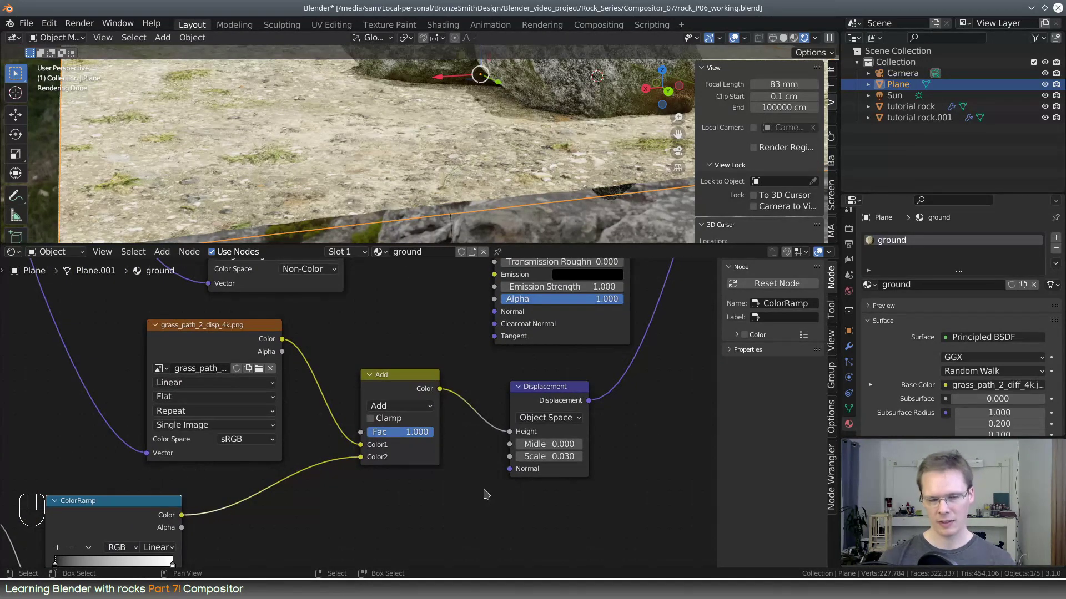
{"action": "middle_click_drag", "start_coordinate": [379, 492], "coordinate": [451, 473]}
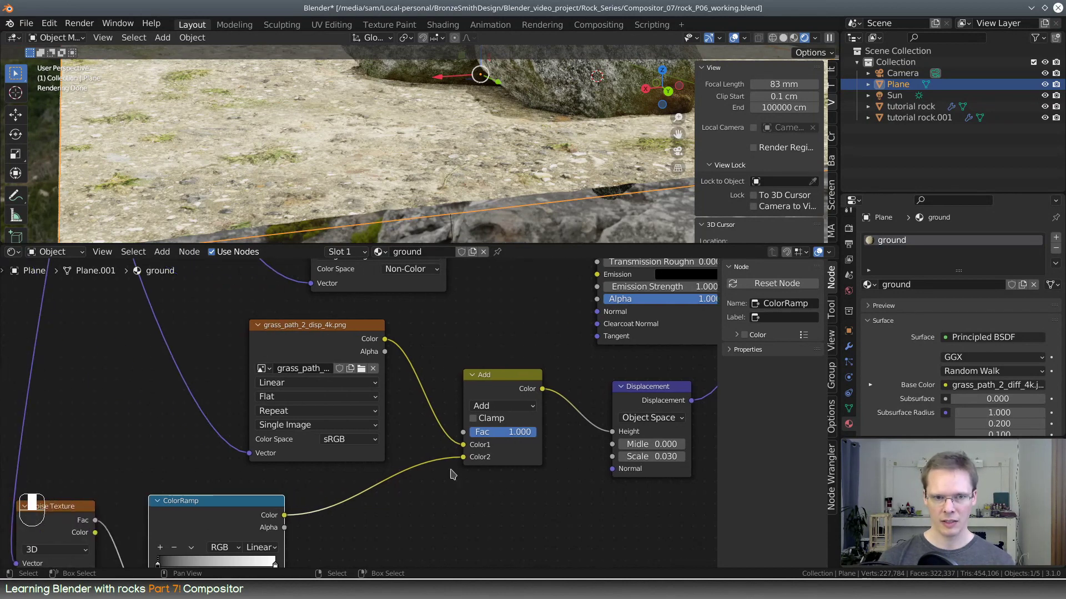
{"action": "left_click_drag", "start_coordinate": [333, 336], "coordinate": [232, 331]}
{"action": "left_click_drag", "start_coordinate": [515, 382], "coordinate": [515, 408]}
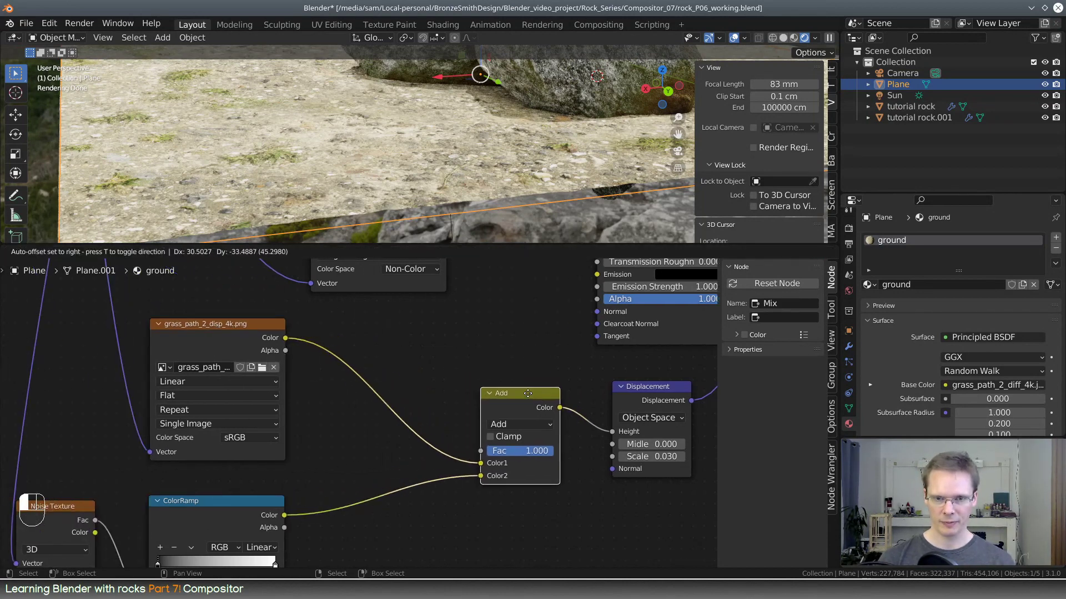
{"action": "key", "text": "shift+a"}
{"action": "left_click", "coordinate": [439, 356]}
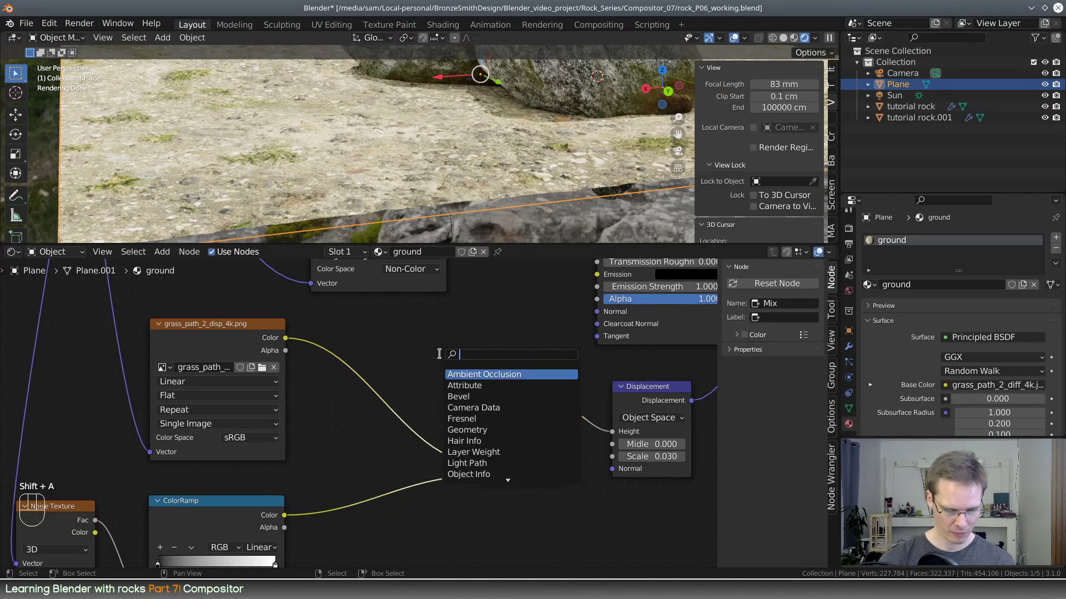
{"action": "type", "text": "math"}
{"action": "left_click", "coordinate": [455, 373]}
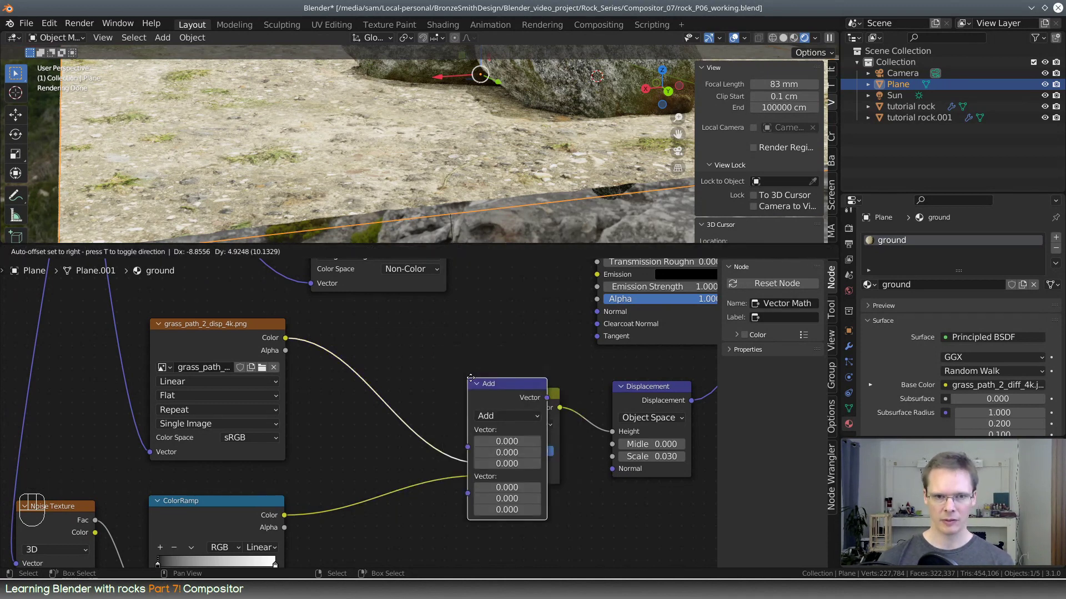
{"action": "key", "text": "Escape"}
Step: Insert a Math node between the grass_path_2_disp_4k.png texture's Color output and the Add node's Color1 input
{"action": "key", "text": "shift+a"}
{"action": "left_click", "coordinate": [432, 350]}
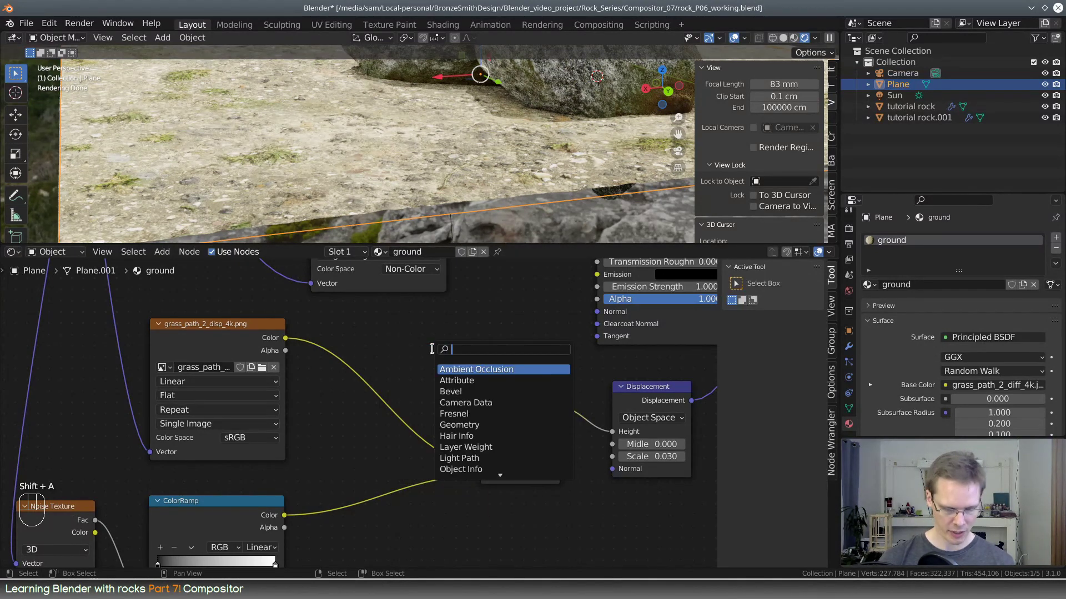
{"action": "type", "text": "math"}
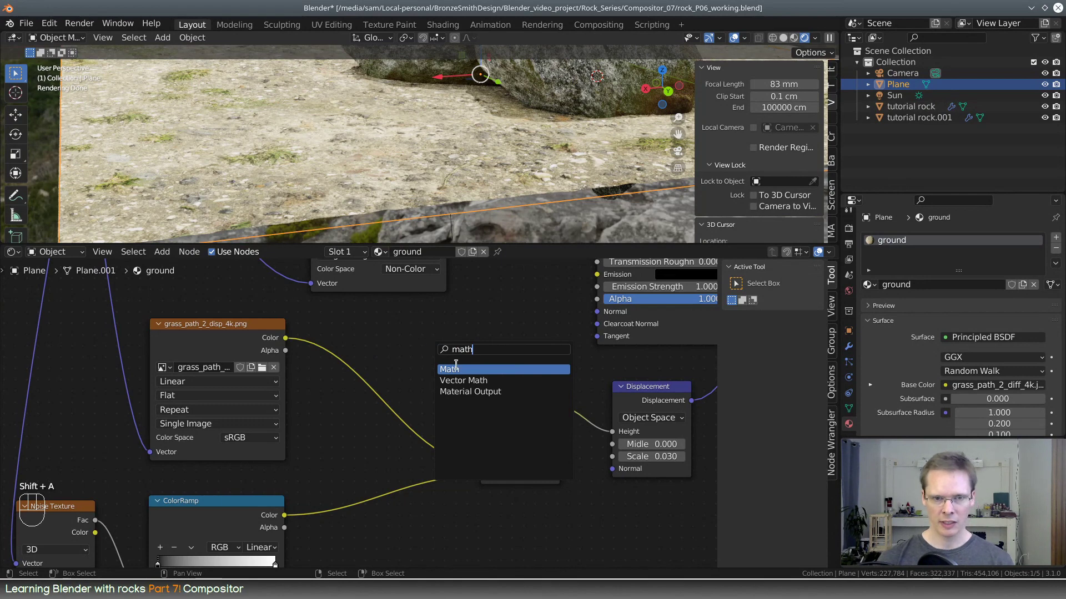
{"action": "left_click", "coordinate": [455, 369]}
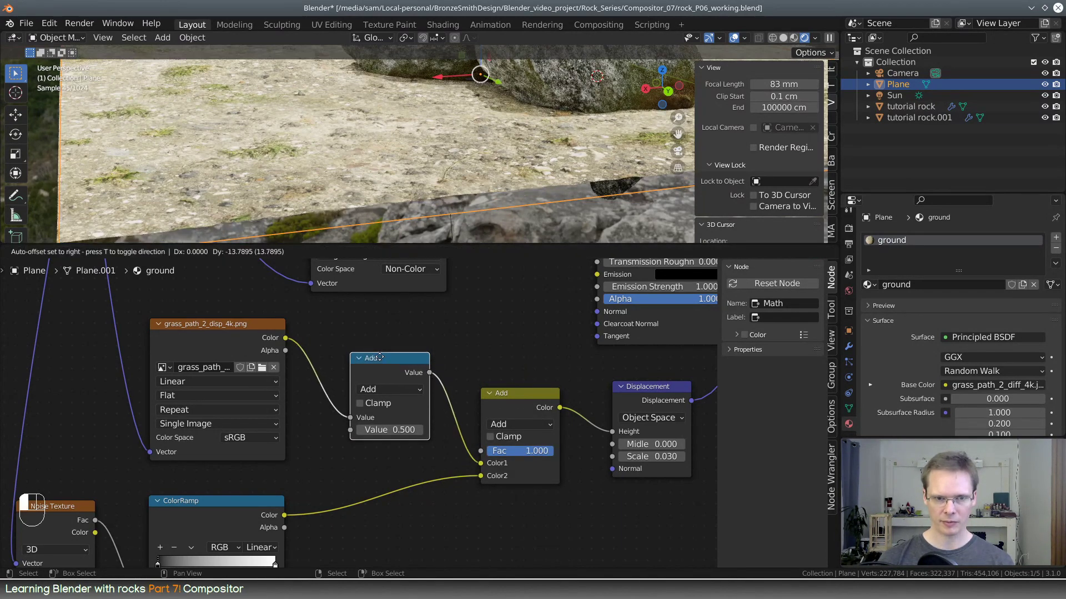
{"action": "left_click", "coordinate": [384, 367]}
Step: Set the new Math node's operation to Multiply and its second value to 0.080
{"action": "left_click", "coordinate": [395, 399]}
{"action": "left_click", "coordinate": [408, 444]}
{"action": "left_click", "coordinate": [408, 438]}
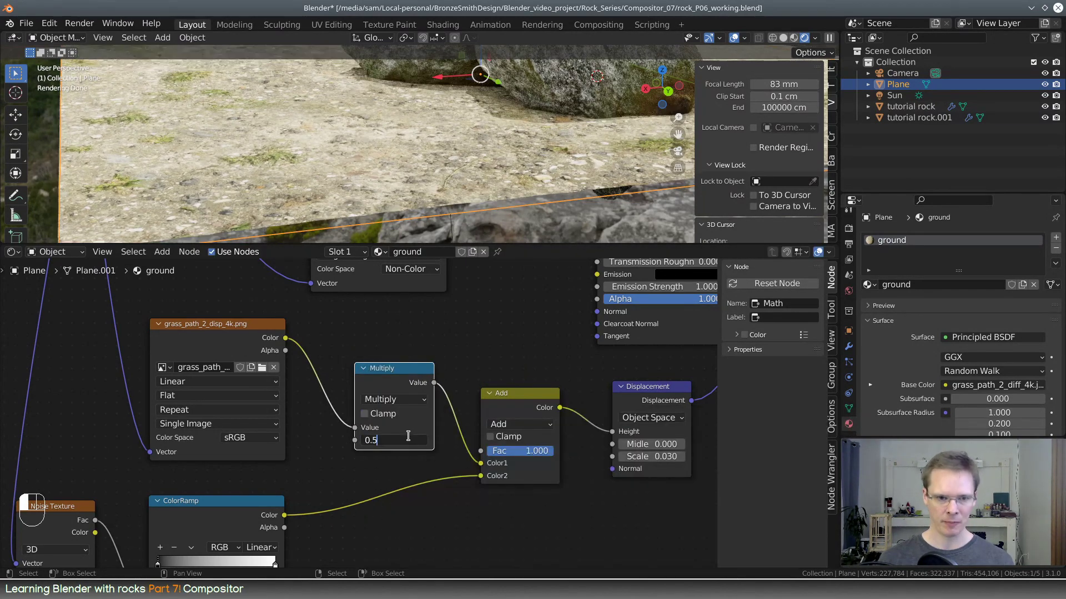
{"action": "left_click", "coordinate": [499, 340]}
{"action": "mouse_move", "coordinate": [387, 442]}
{"action": "left_mouse_down"}
{"action": "mouse_move", "coordinate": [414, 442]}
{"action": "mouse_move", "coordinate": [383, 442]}
{"action": "left_mouse_up"}
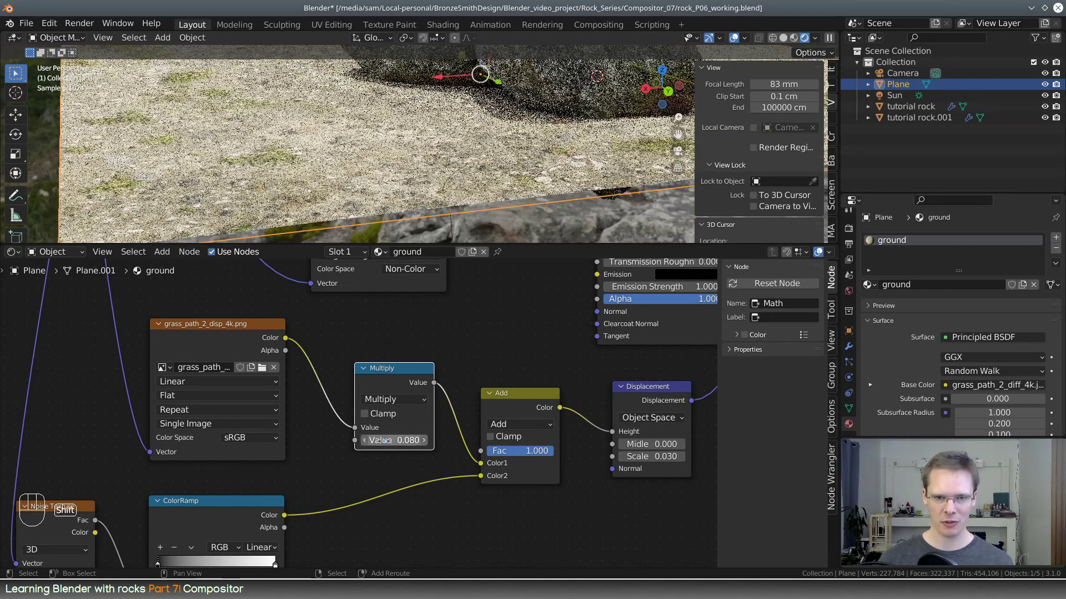
Step: Set the Displacement node's Scale to 0.130 and the Noise Texture's Scale to 5.720
{"action": "left_click_drag", "start_coordinate": [652, 456], "coordinate": [661, 456], "text": "shift"}
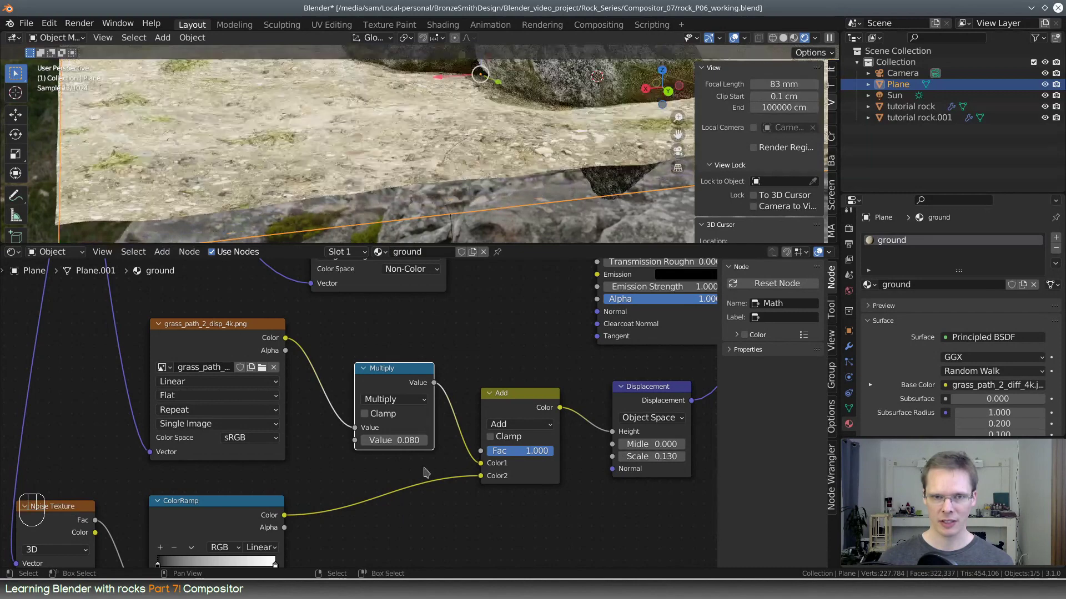
{"action": "middle_click_drag", "start_coordinate": [105, 527], "coordinate": [294, 409]}
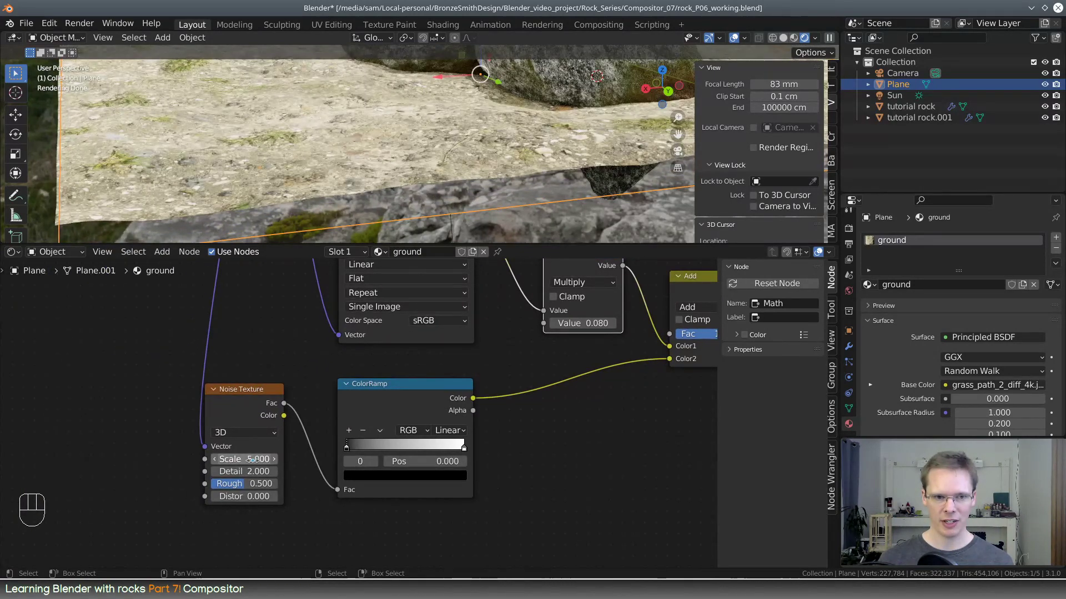
{"action": "mouse_move", "coordinate": [244, 459]}
{"action": "left_mouse_down"}
{"action": "mouse_move", "coordinate": [256, 460]}
{"action": "mouse_move", "coordinate": [223, 460]}
{"action": "left_mouse_up"}
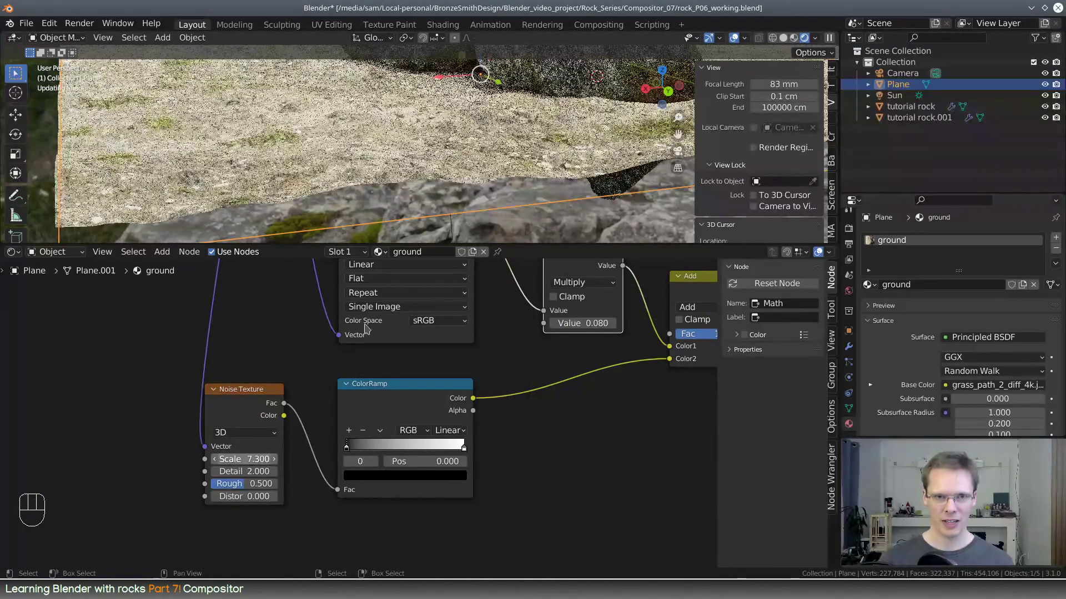
Step: Check the displaced ground against the plane's outline from the side and set the Displacement node's Midlevel to 0.470
{"action": "scroll", "coordinate": [439, 161], "scroll_direction": "down", "scroll_amount": 5}
{"action": "middle_click_drag", "start_coordinate": [447, 145], "coordinate": [458, 203], "text": "shift"}
{"action": "middle_click_drag", "start_coordinate": [457, 202], "coordinate": [487, 170]}
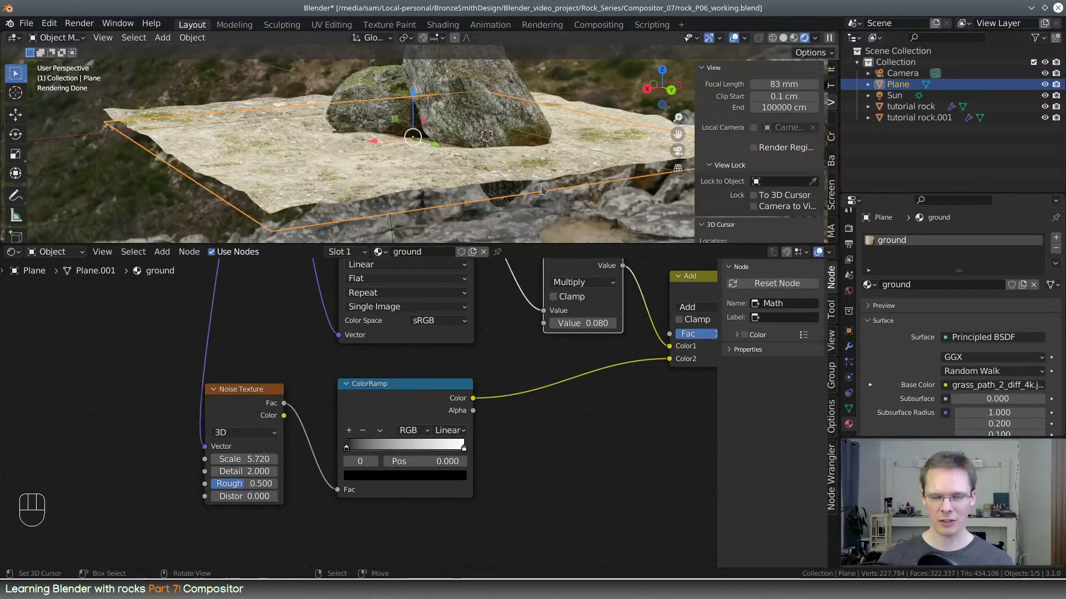
{"action": "left_click_drag", "start_coordinate": [540, 245], "coordinate": [514, 474]}
{"action": "middle_click_drag", "start_coordinate": [496, 338], "coordinate": [501, 311]}
{"action": "scroll", "coordinate": [502, 312], "scroll_direction": "up", "scroll_amount": 2}
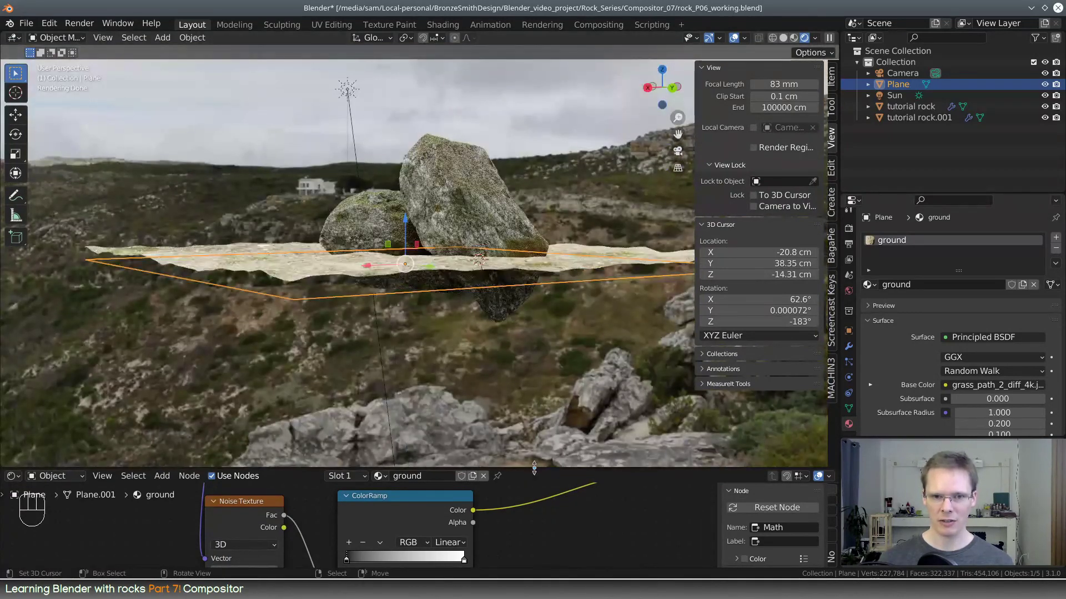
{"action": "left_click_drag", "start_coordinate": [533, 468], "coordinate": [533, 223]}
{"action": "middle_click_drag", "start_coordinate": [613, 362], "coordinate": [280, 428]}
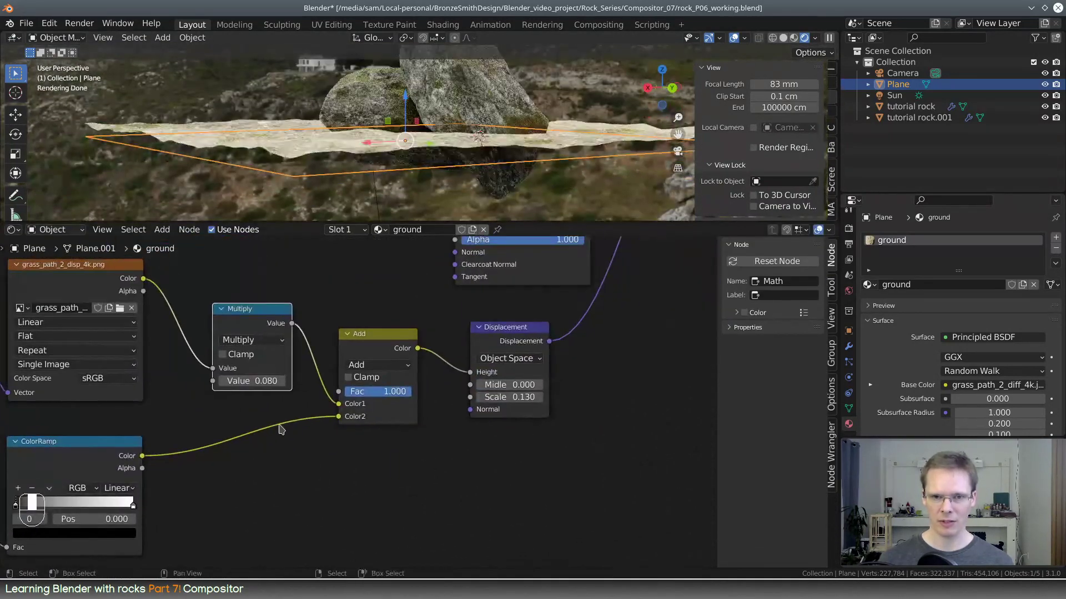
{"action": "middle_click_drag", "start_coordinate": [413, 429], "coordinate": [474, 449]}
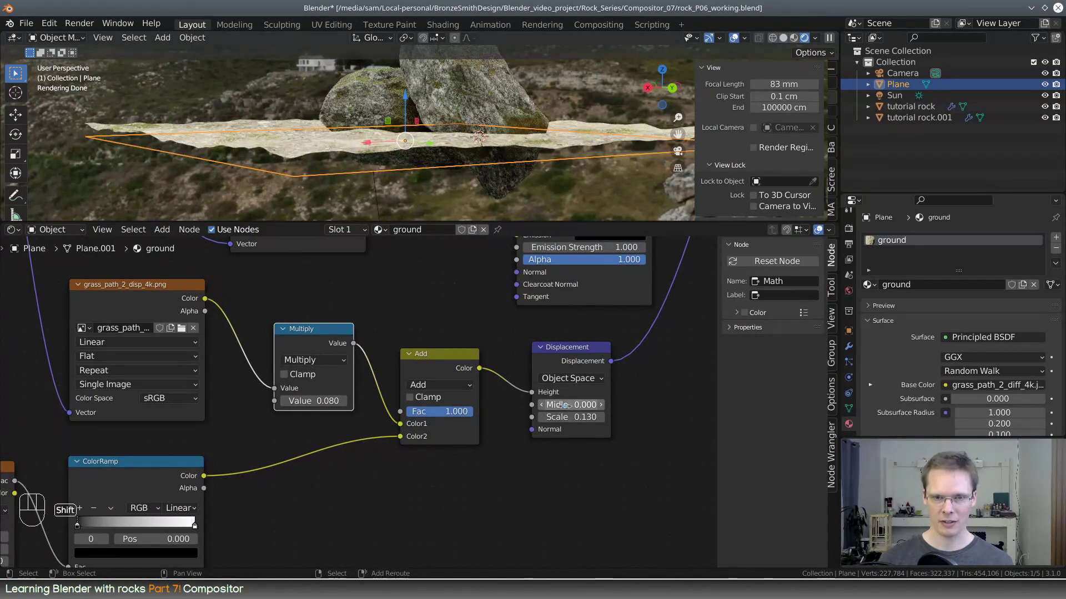
{"action": "left_click_drag", "start_coordinate": [572, 405], "coordinate": [516, 382], "text": "shift"}
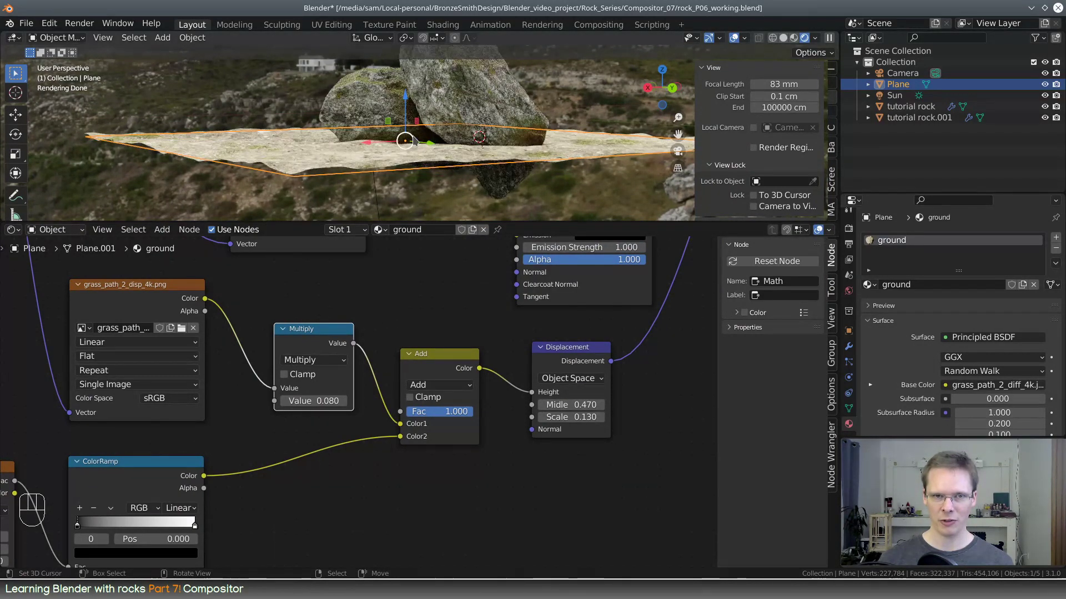
Step: Enlarge the 3D view, put the ground plane in Edit Mode, deselect its whole mesh and enable proportional editing
{"action": "middle_click_drag", "start_coordinate": [413, 141], "coordinate": [295, 217]}
{"action": "left_click_drag", "start_coordinate": [297, 222], "coordinate": [291, 444]}
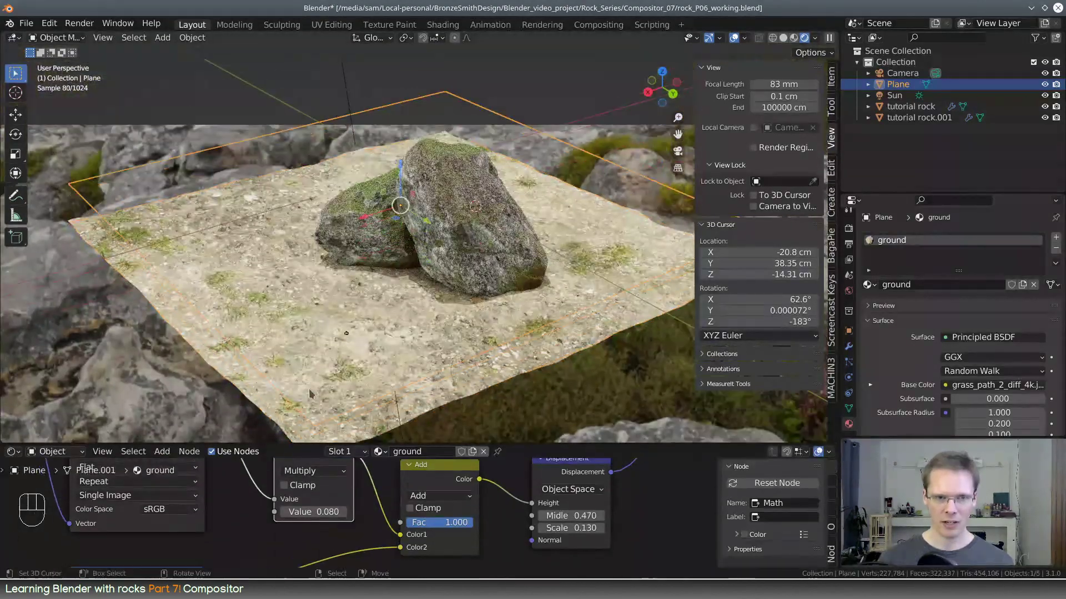
{"action": "key", "text": "Tab"}
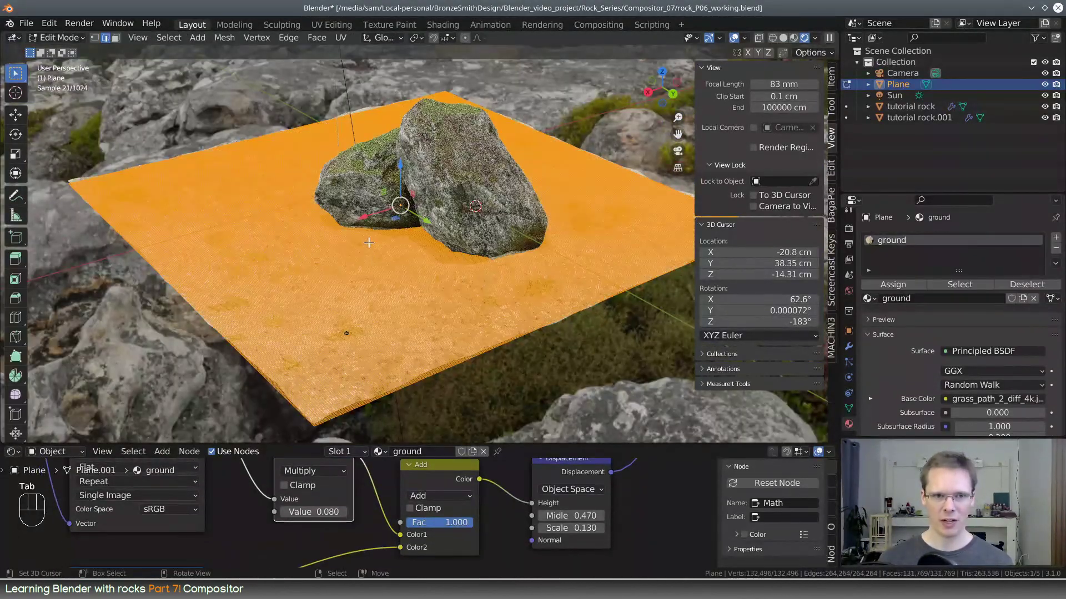
{"action": "key", "text": "alt"}
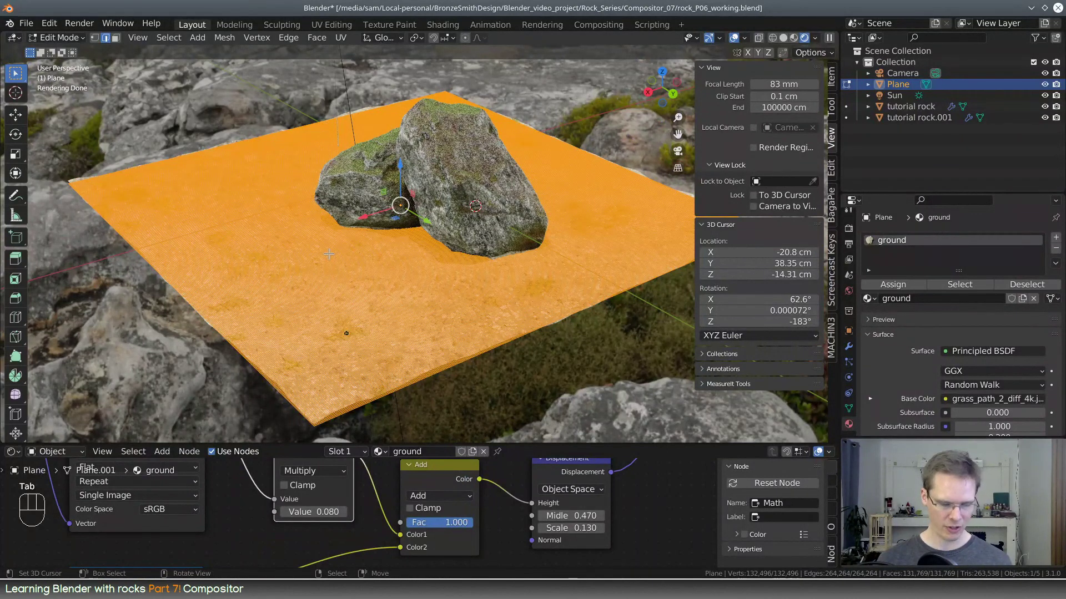
{"action": "key", "text": "alt+a"}
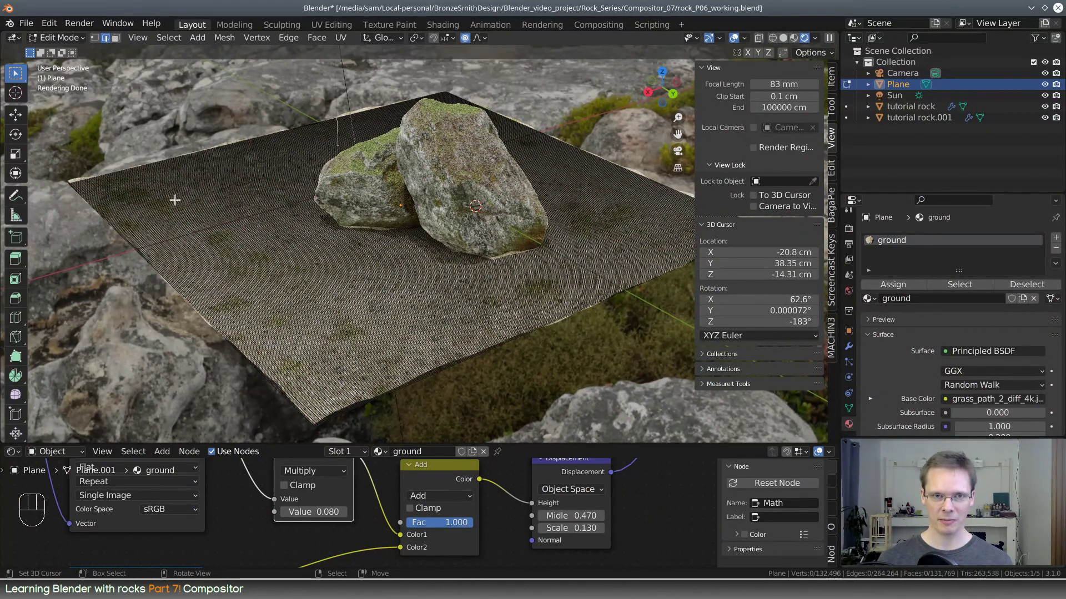
Step: Raise an edge of the ground behind the smaller rock by about 18 cm with a smooth proportional size of 51.32 cm
{"action": "left_click", "coordinate": [256, 161]}
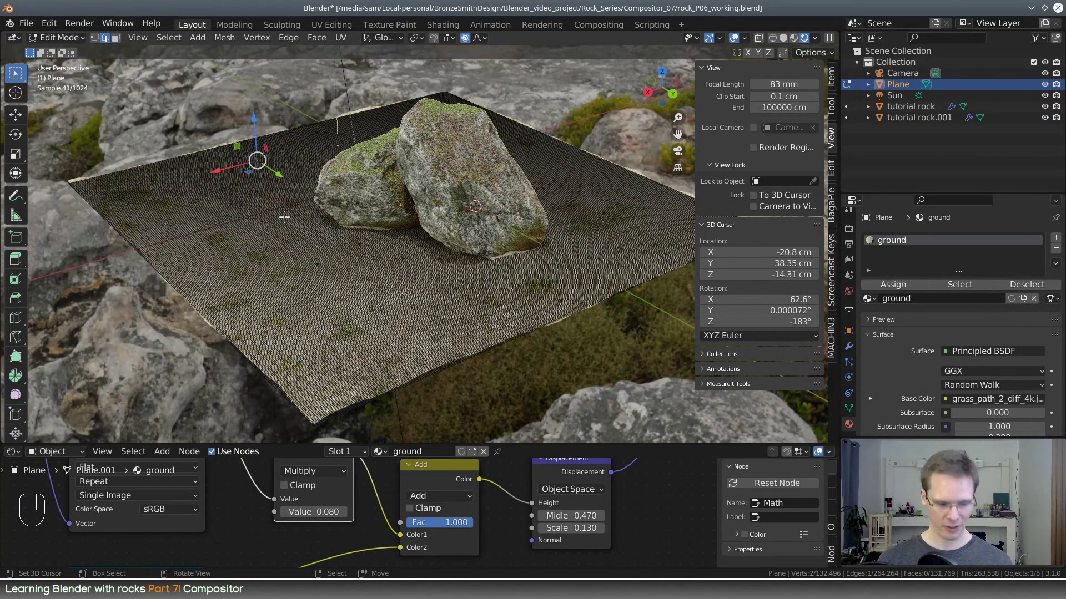
{"action": "key", "text": "g"}
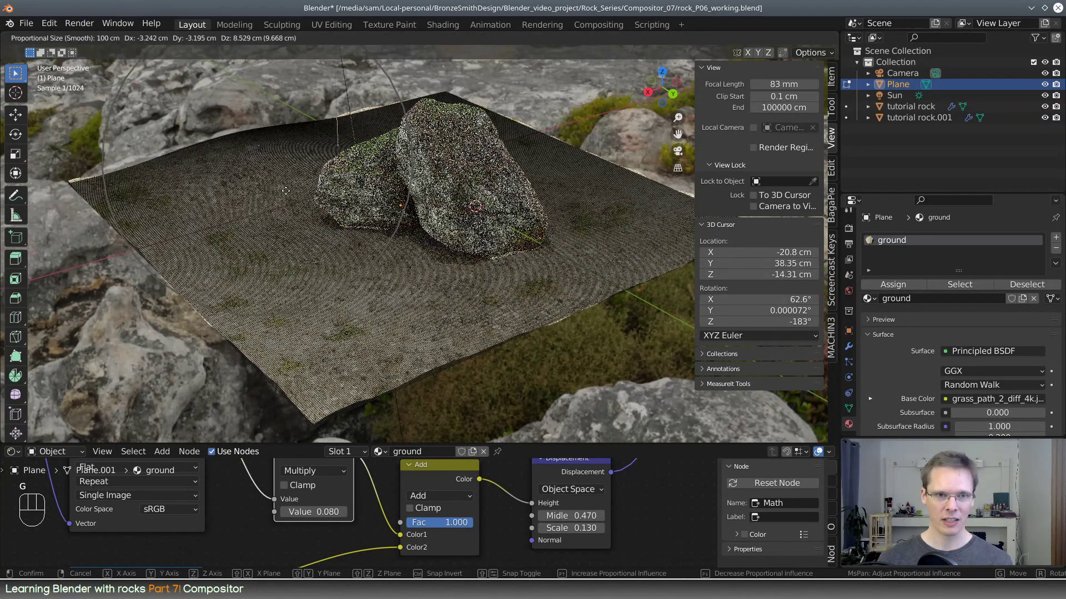
{"action": "scroll", "coordinate": [283, 190], "scroll_direction": "up", "scroll_amount": 4}
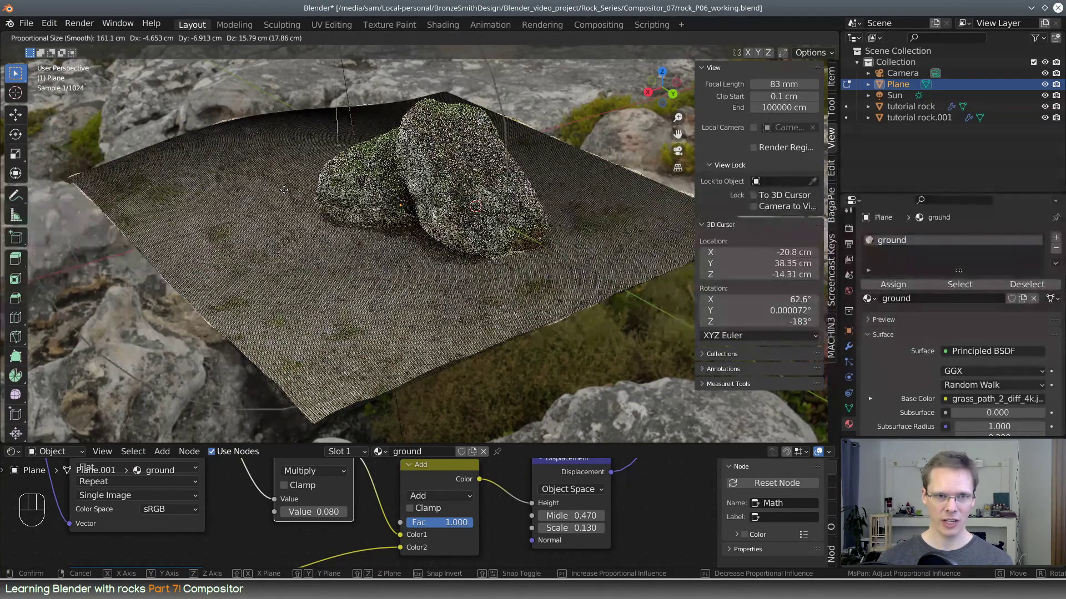
{"action": "scroll", "coordinate": [283, 191], "scroll_direction": "up", "scroll_amount": 2}
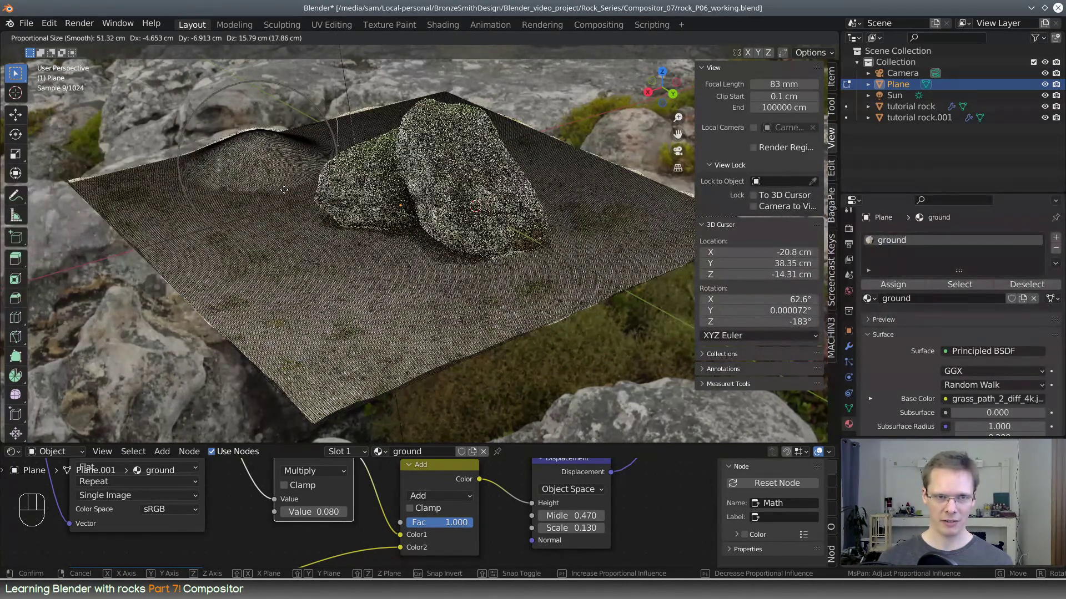
{"action": "left_click", "coordinate": [283, 190]}
Step: Select three separate edges along the ground behind the rocks and raise them together by about 11 cm using proportional editing
{"action": "middle_click_drag", "start_coordinate": [283, 190], "coordinate": [318, 217]}
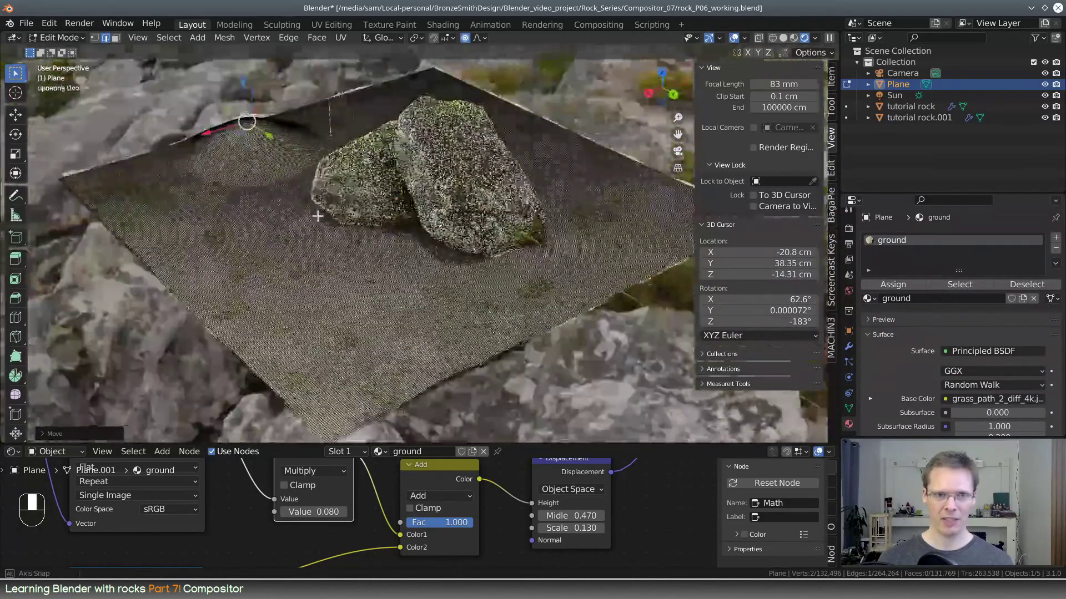
{"action": "right_click", "coordinate": [326, 114], "text": "shift"}
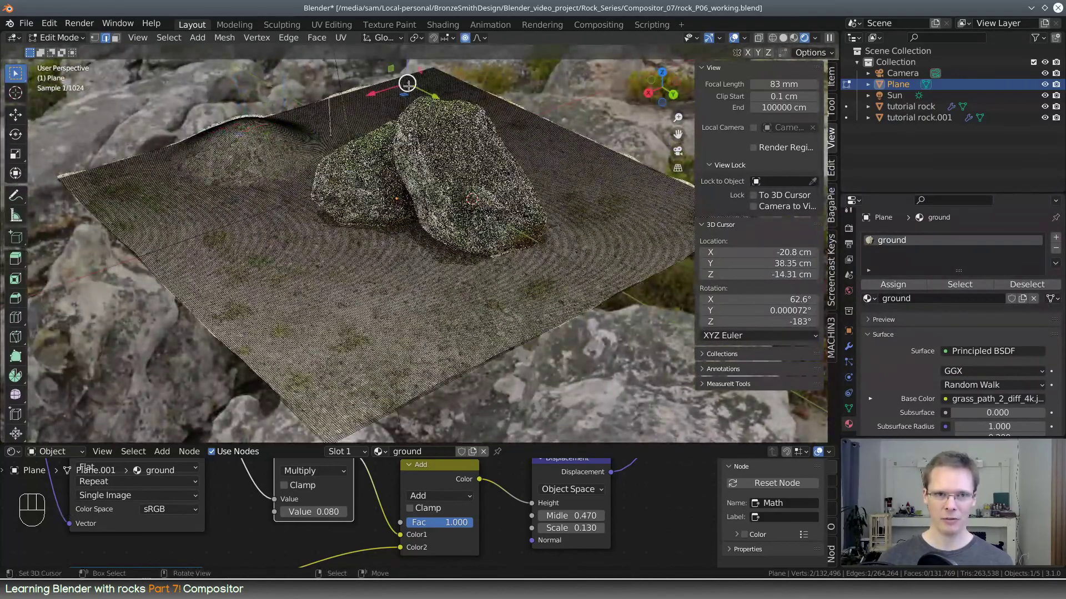
{"action": "right_click", "coordinate": [388, 92], "text": "shift"}
{"action": "right_click", "coordinate": [506, 128], "text": "shift"}
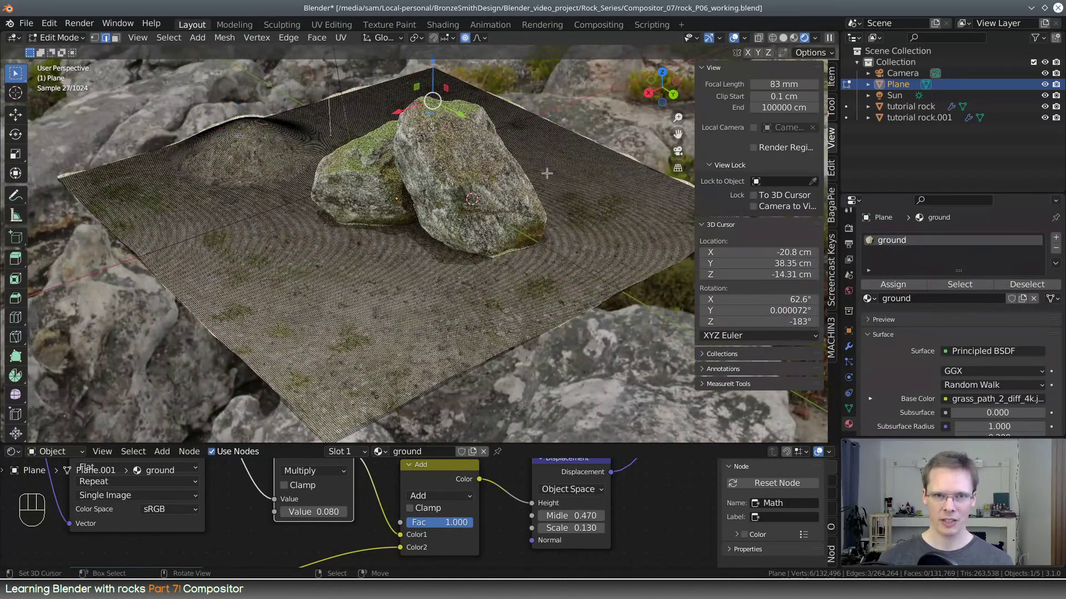
{"action": "key", "text": "g"}
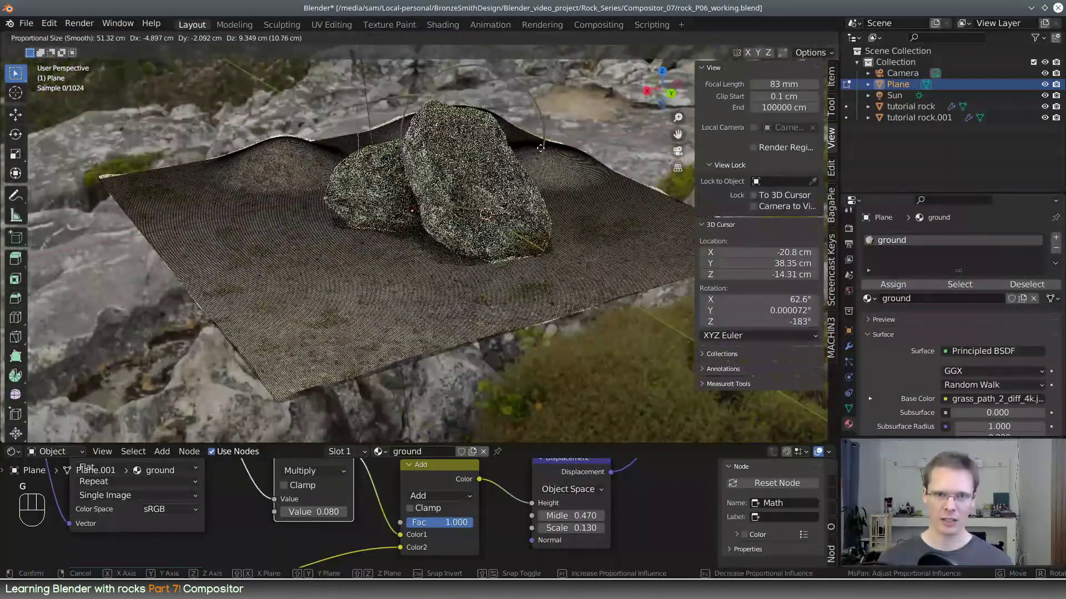
{"action": "left_click", "coordinate": [540, 147]}
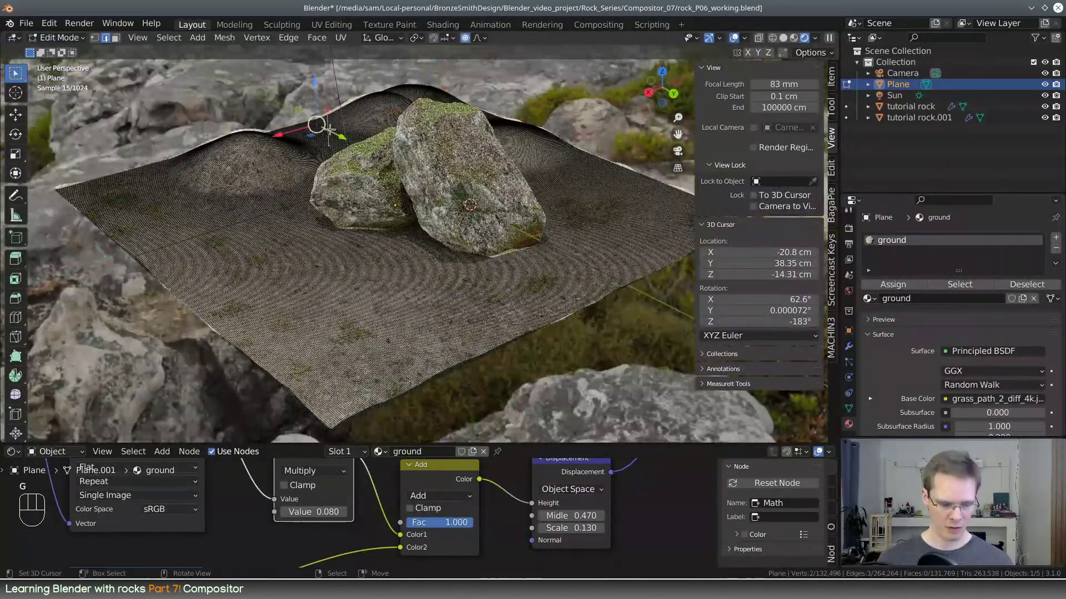
Step: Reshape the ground between the rear mounds and in front of the mound beside the smaller rock by moving single edges with proportional editing
{"action": "key", "text": "g"}
{"action": "left_click", "coordinate": [312, 124]}
{"action": "key", "text": "g"}
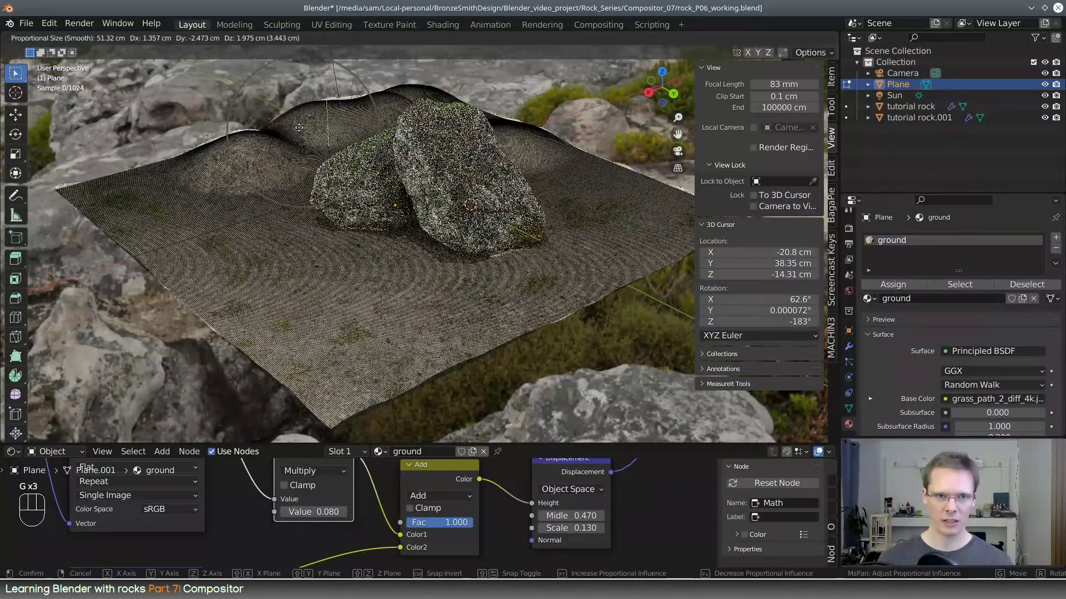
{"action": "left_click", "coordinate": [299, 127]}
{"action": "right_click", "coordinate": [215, 192]}
{"action": "key", "text": "g"}
{"action": "left_click", "coordinate": [195, 194]}
{"action": "right_click", "coordinate": [119, 202]}
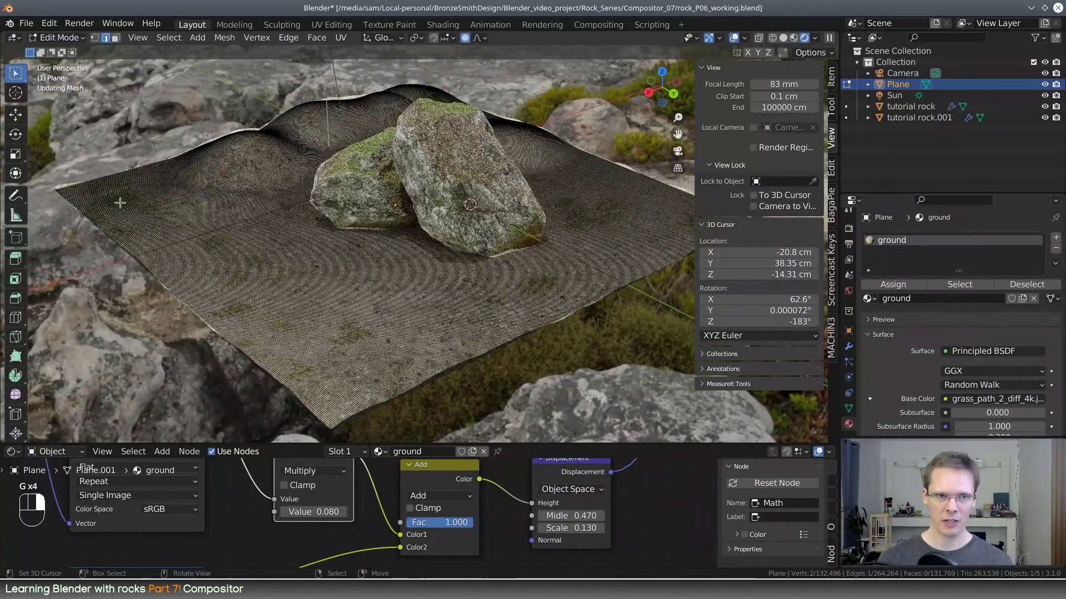
Step: Lift mesh points along the ground plane's near side edge, beside the smaller rock, using proportional editing with a 51.32 cm influence
{"action": "key", "text": "g"}
{"action": "left_click", "coordinate": [110, 182]}
{"action": "right_click", "coordinate": [184, 262]}
{"action": "key", "text": "g"}
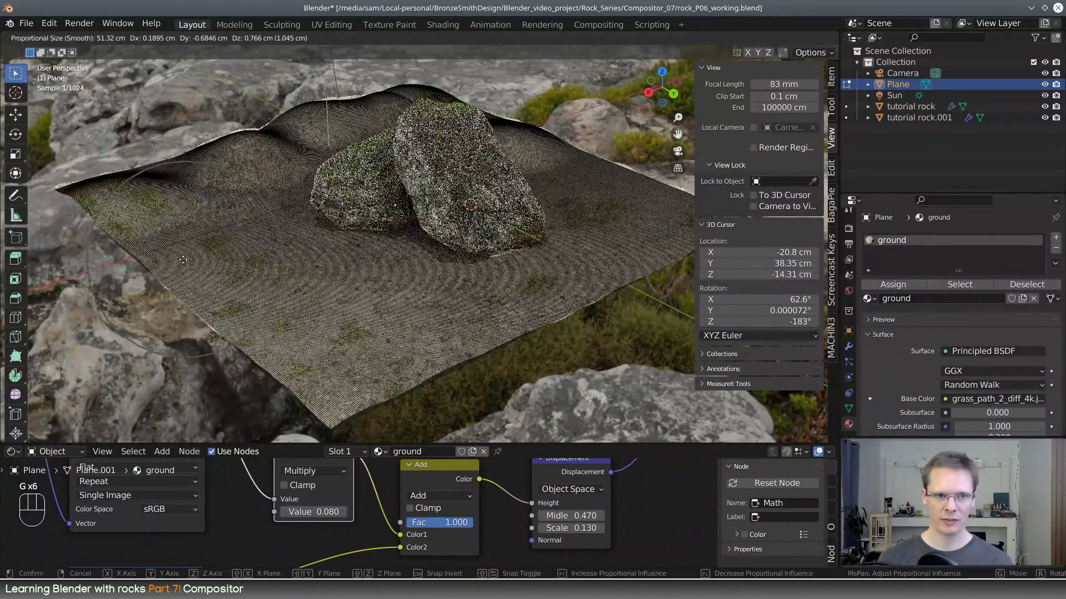
{"action": "left_click", "coordinate": [182, 258]}
Step: Switch the viewport to Solid shading and raise several soft bumps along the ground's edge on the smaller rock's side
{"action": "left_click", "coordinate": [784, 38]}
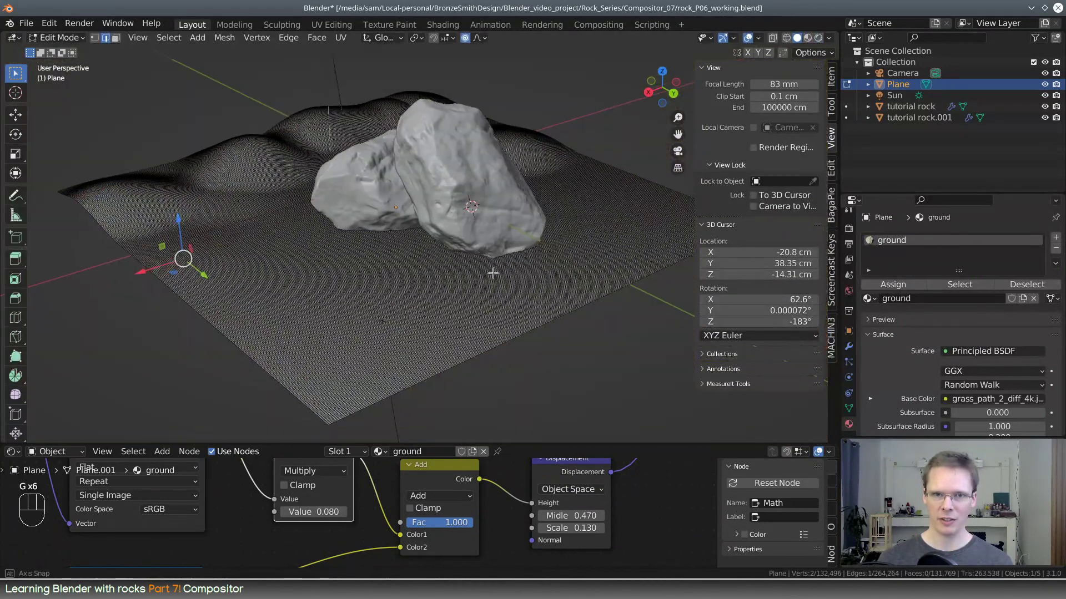
{"action": "middle_click_drag", "start_coordinate": [493, 271], "coordinate": [461, 259]}
{"action": "right_click", "coordinate": [226, 269]}
{"action": "key", "text": "g"}
{"action": "left_click", "coordinate": [224, 255]}
{"action": "key", "text": "g"}
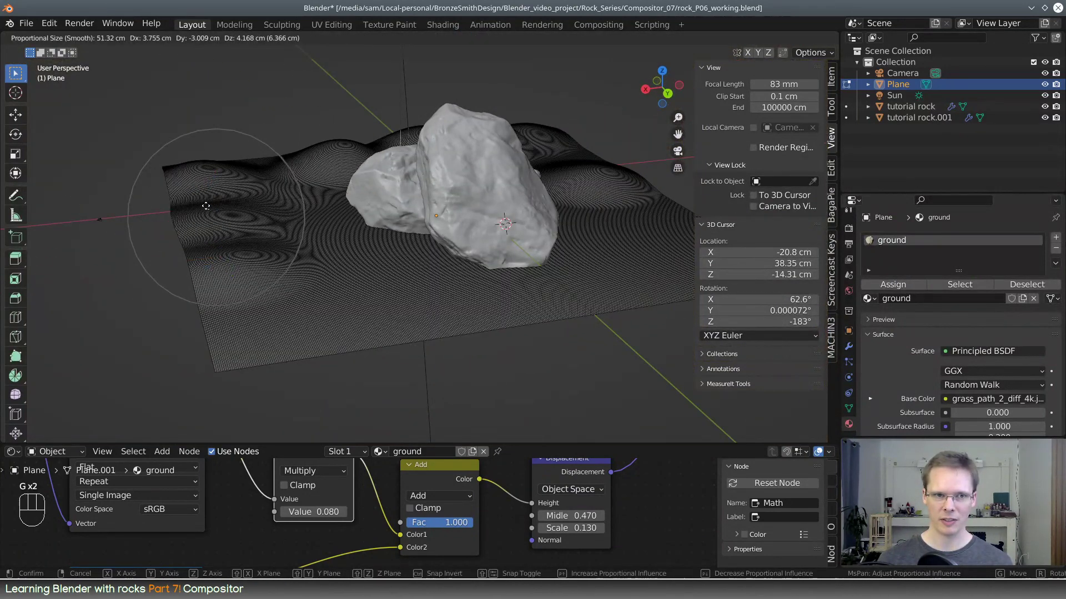
{"action": "left_click", "coordinate": [244, 189]}
{"action": "key", "text": "g"}
{"action": "left_click", "coordinate": [269, 160]}
Step: Raise the ground mesh at spots behind the smaller rock and along the far edge beyond the large rock
{"action": "middle_click_drag", "start_coordinate": [265, 158], "coordinate": [314, 155]}
{"action": "key", "text": "g"}
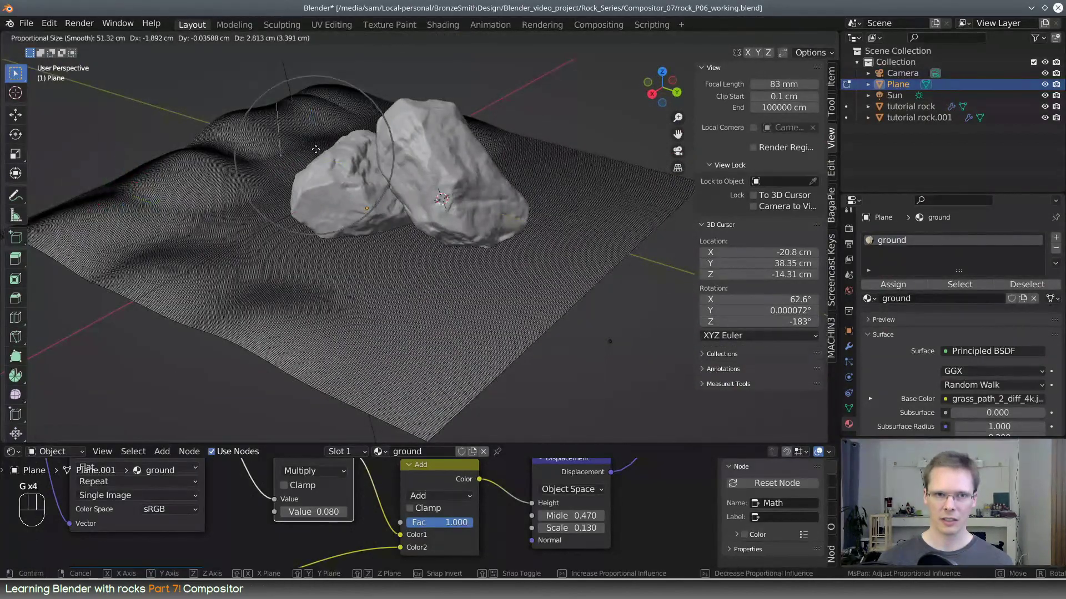
{"action": "left_click", "coordinate": [314, 148]}
{"action": "right_click", "coordinate": [523, 144]}
{"action": "key", "text": "g"}
{"action": "left_click", "coordinate": [529, 135]}
{"action": "middle_click_drag", "start_coordinate": [539, 156], "coordinate": [482, 172]}
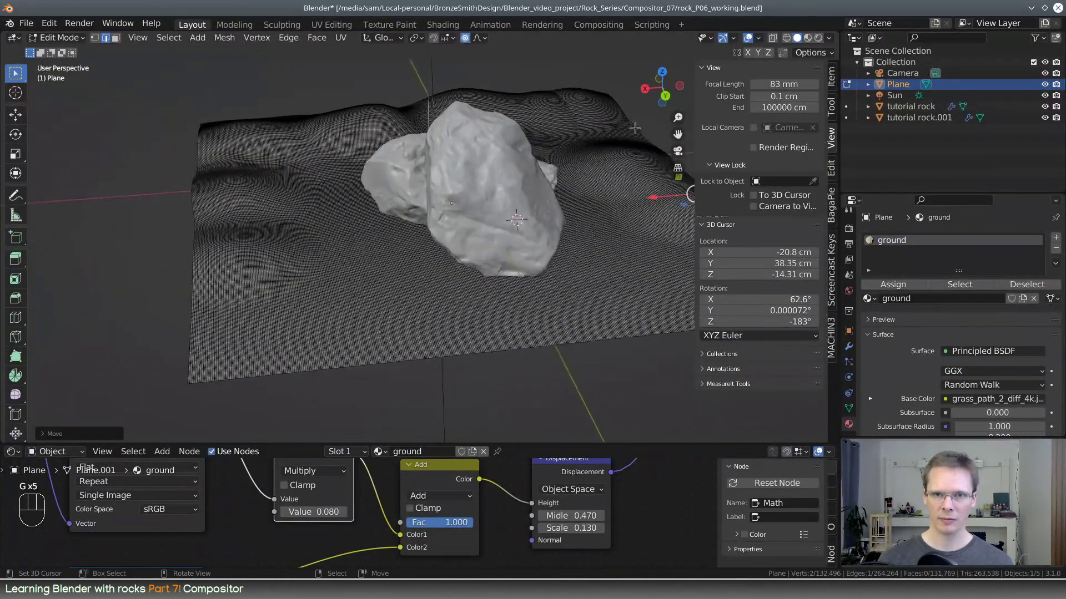
{"action": "right_click", "coordinate": [634, 129]}
{"action": "key", "text": "g"}
{"action": "left_click", "coordinate": [639, 108]}
Step: Nudge three mesh points on the ridge behind the smaller rock to make the hill line more irregular
{"action": "middle_click_drag", "start_coordinate": [608, 145], "coordinate": [681, 143]}
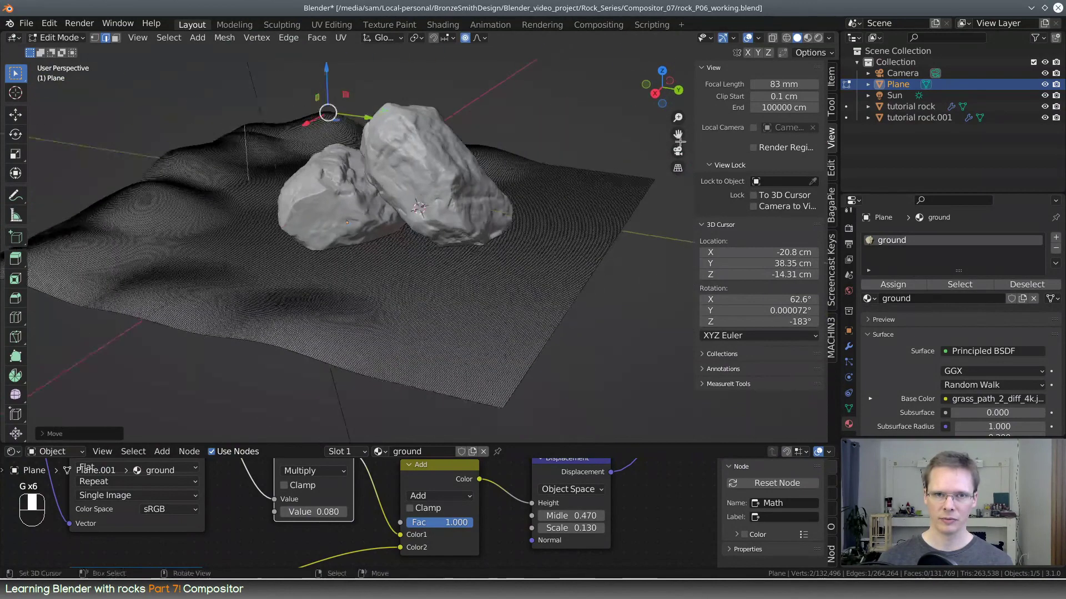
{"action": "right_click", "coordinate": [274, 135]}
{"action": "key", "text": "g"}
{"action": "left_click", "coordinate": [273, 129]}
{"action": "right_click", "coordinate": [219, 160]}
{"action": "key", "text": "g"}
{"action": "left_click", "coordinate": [217, 155]}
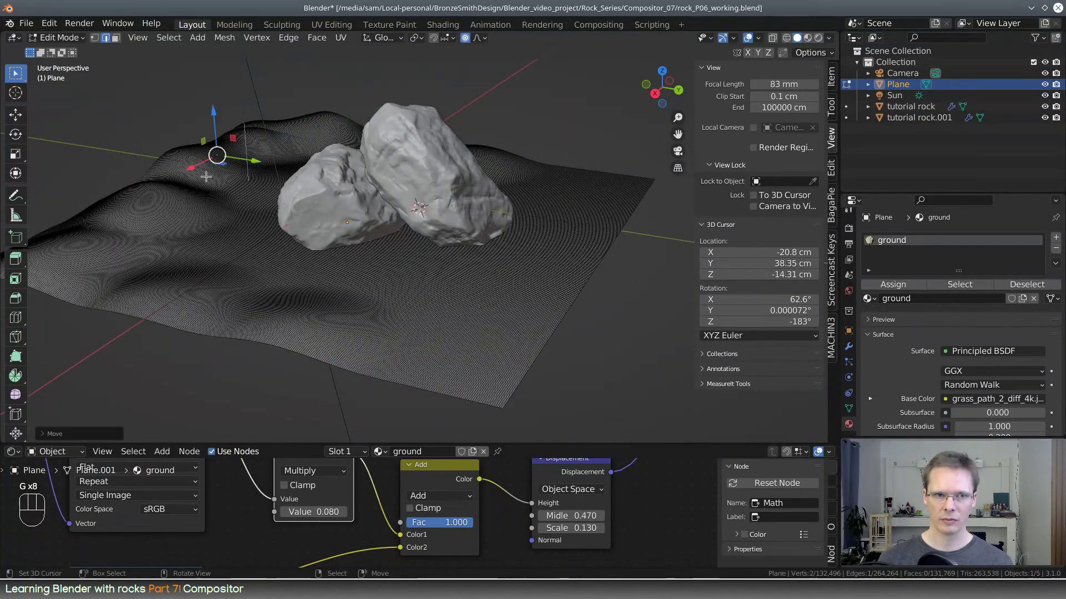
{"action": "right_click", "coordinate": [191, 181]}
{"action": "key", "text": "g"}
{"action": "left_click", "coordinate": [188, 183]}
Step: Reduce the proportional influence to 31.86 cm and reshape smaller areas of the hills beside the smaller rock
{"action": "scroll", "coordinate": [185, 184], "scroll_direction": "up", "scroll_amount": 2}
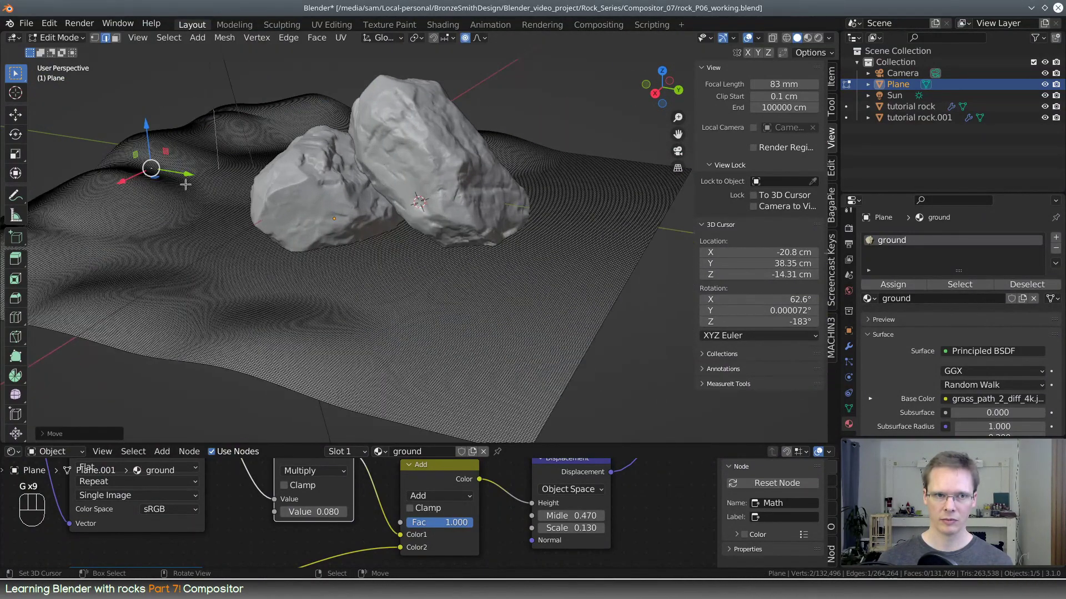
{"action": "key", "text": "g"}
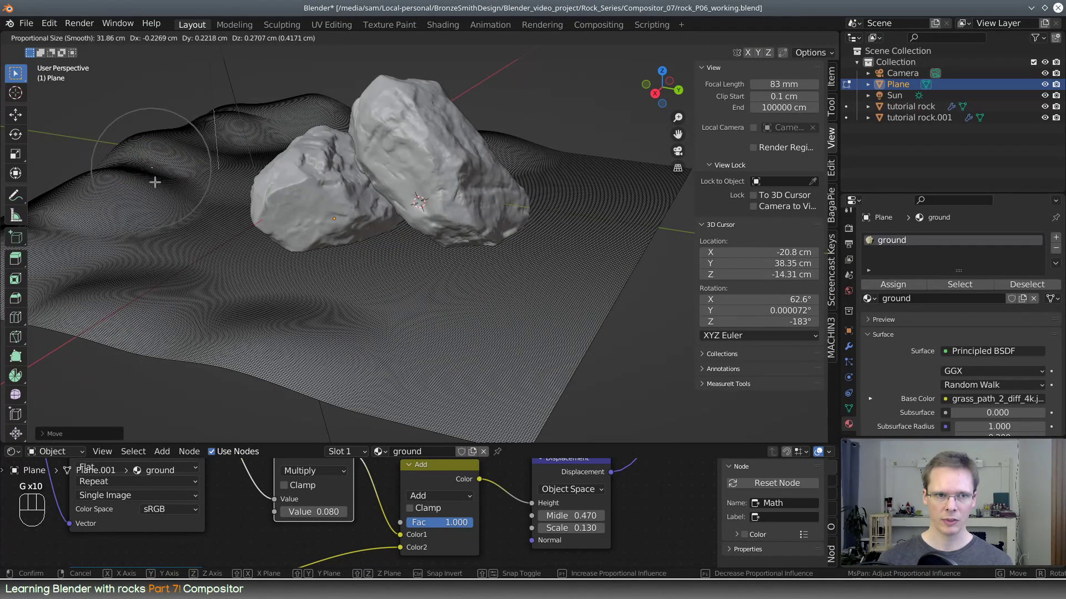
{"action": "left_click", "coordinate": [155, 182]}
{"action": "right_click", "coordinate": [83, 207]}
{"action": "key", "text": "g"}
{"action": "left_click", "coordinate": [92, 189]}
{"action": "right_click", "coordinate": [102, 245]}
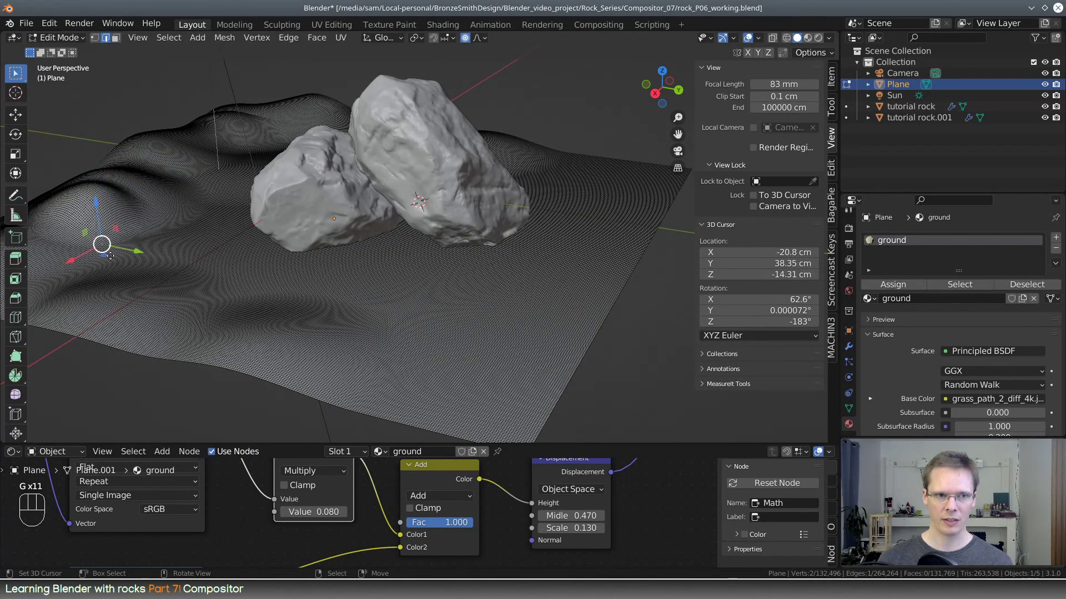
{"action": "key", "text": "g"}
{"action": "left_click", "coordinate": [111, 251]}
Step: Lift one point in front of the smaller rock and raise a low mound in the foreground of the ground mesh
{"action": "right_click", "coordinate": [201, 247]}
{"action": "key", "text": "g"}
{"action": "left_click", "coordinate": [208, 243]}
{"action": "right_click", "coordinate": [326, 333]}
{"action": "key", "text": "g"}
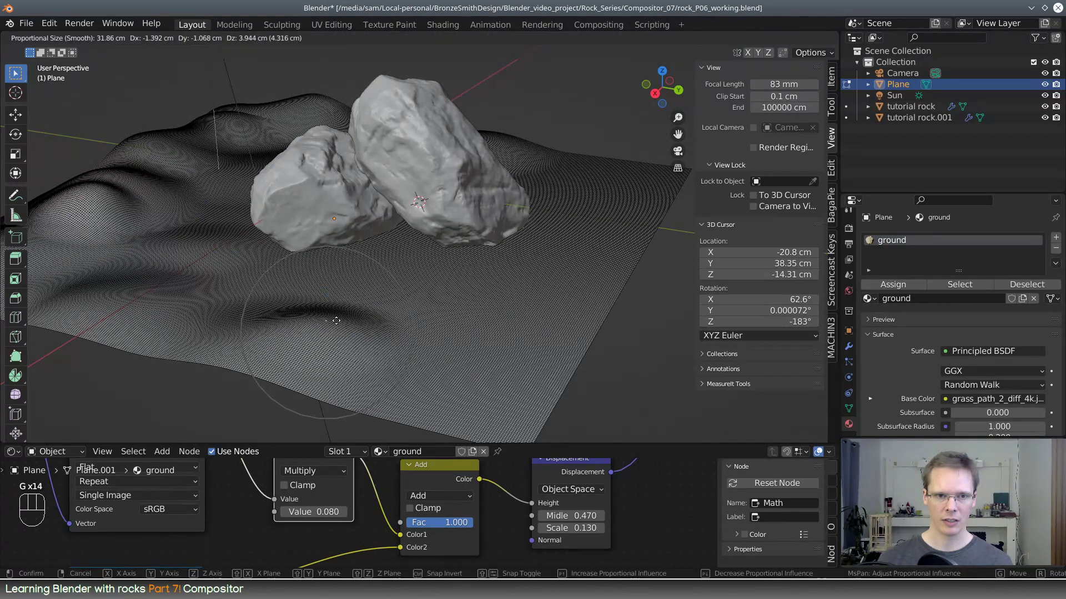
{"action": "left_click", "coordinate": [336, 317]}
Step: Raise two more mounds, one near the ground's front corner and one beside the large rock
{"action": "right_click", "coordinate": [470, 345]}
{"action": "key", "text": "g"}
{"action": "left_click", "coordinate": [522, 316]}
{"action": "right_click", "coordinate": [601, 233]}
{"action": "key", "text": "g"}
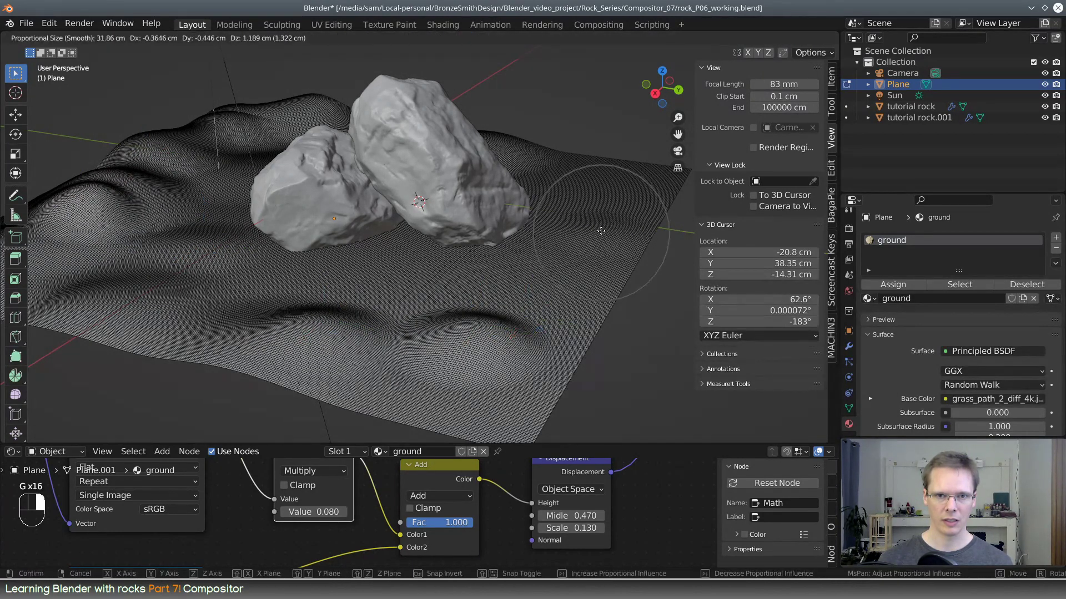
{"action": "left_click", "coordinate": [600, 210]}
Step: Select the shortest edge path from the ground's far corner to its front corner and move it proportionally
{"action": "left_click", "coordinate": [663, 166]}
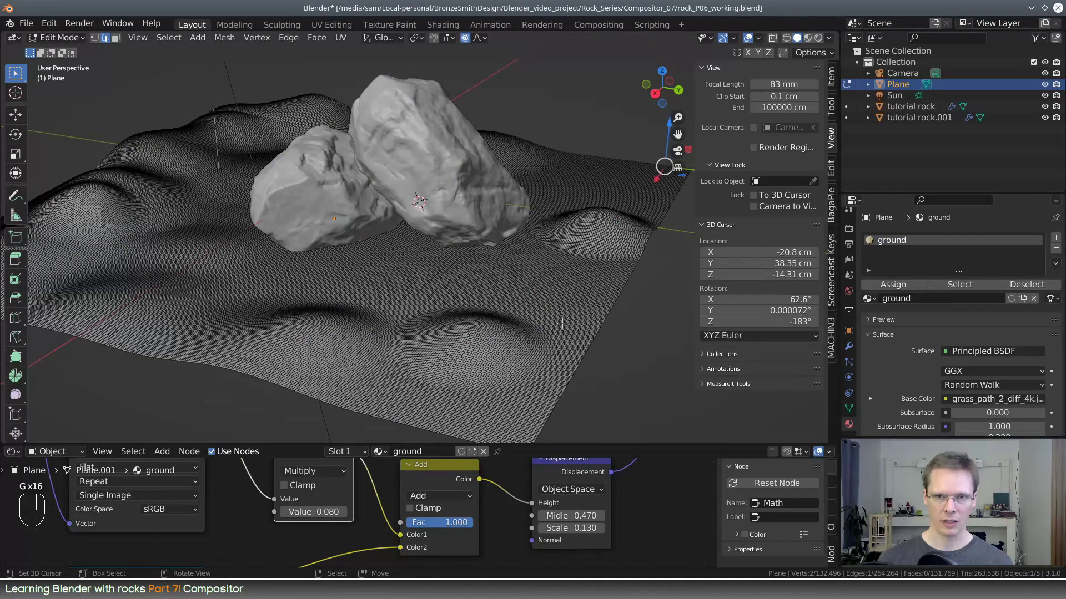
{"action": "left_click", "coordinate": [483, 399], "text": "ctrl"}
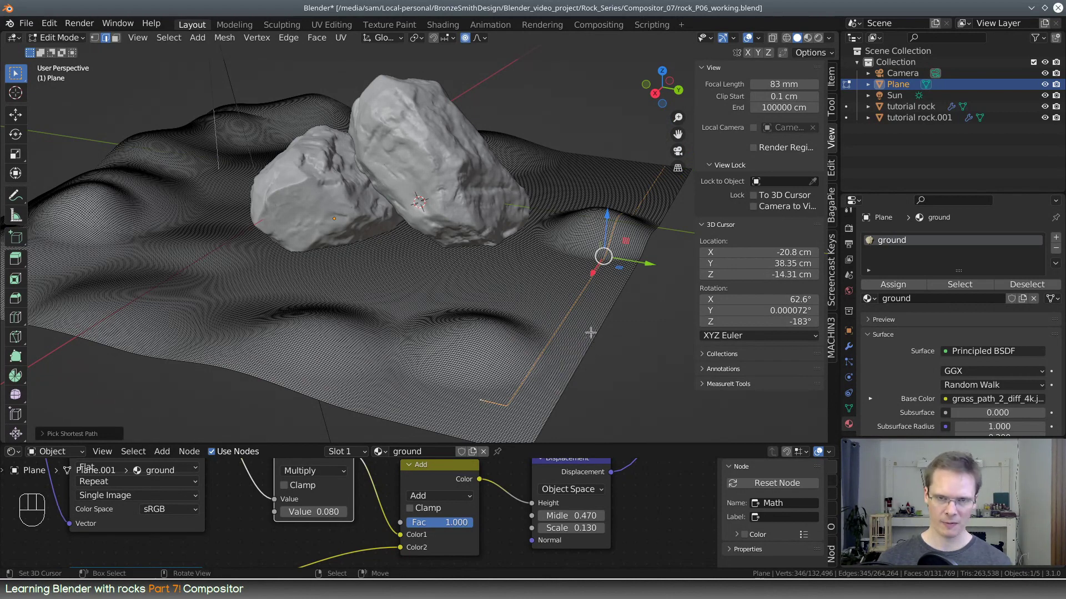
{"action": "key", "text": "g"}
{"action": "left_click", "coordinate": [574, 318]}
Step: Select an edge path running across the ground in front of both rocks and raise it slightly
{"action": "left_click", "coordinate": [533, 273]}
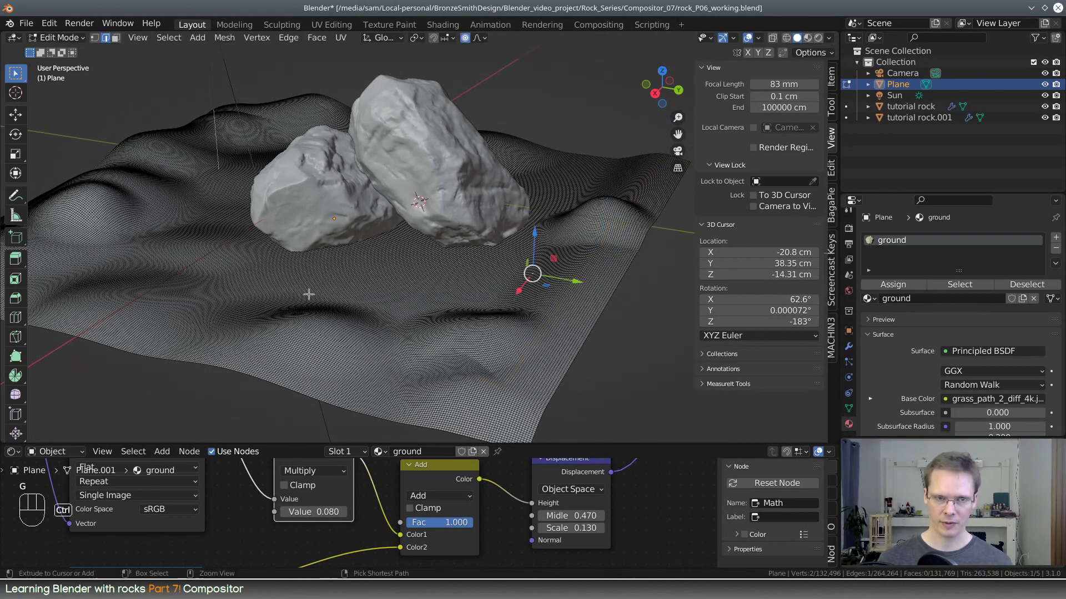
{"action": "left_click", "coordinate": [348, 302], "text": "ctrl"}
{"action": "key", "text": "g"}
{"action": "left_click", "coordinate": [348, 298]}
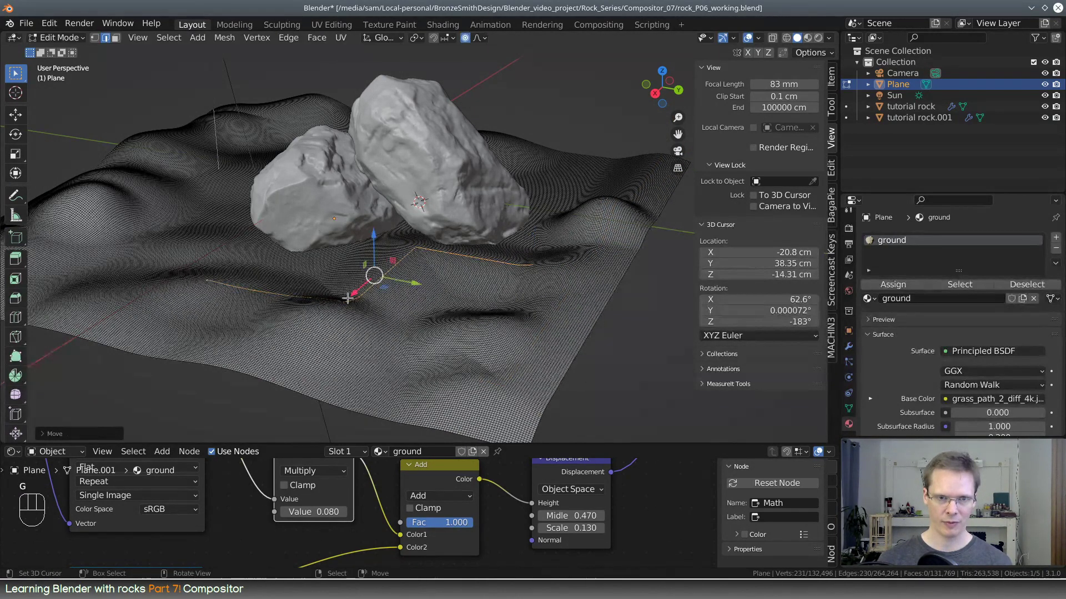
Step: Move one more mesh point beside the large rock proportionally and return to Object Mode
{"action": "middle_click_drag", "start_coordinate": [486, 319], "coordinate": [428, 292]}
{"action": "left_click", "coordinate": [495, 215]}
{"action": "key", "text": "g"}
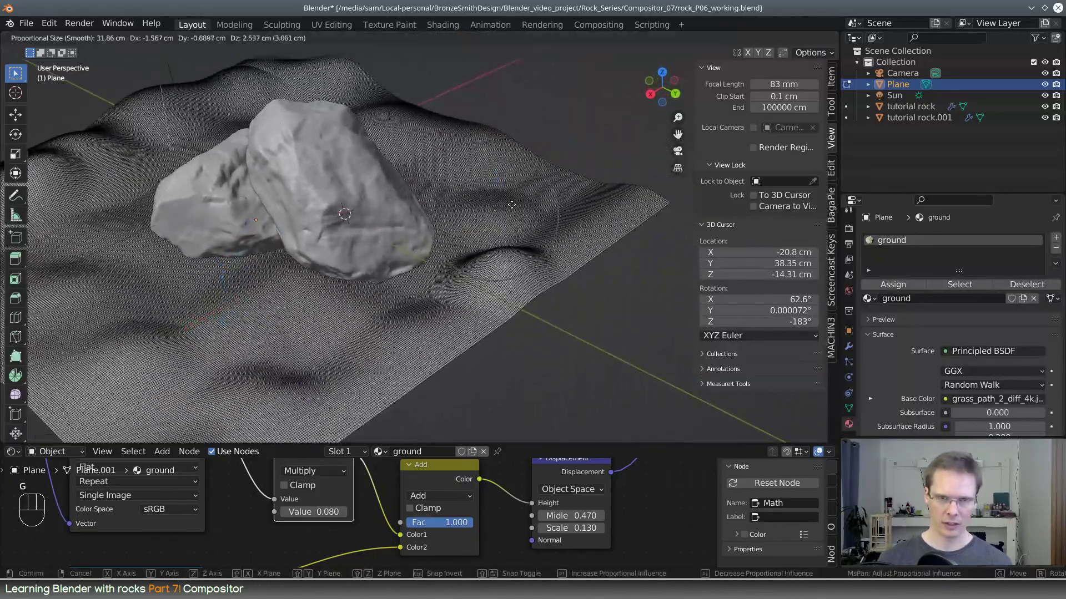
{"action": "left_click", "coordinate": [536, 240]}
{"action": "middle_click_drag", "start_coordinate": [536, 241], "coordinate": [610, 222]}
{"action": "key", "text": "Tab"}
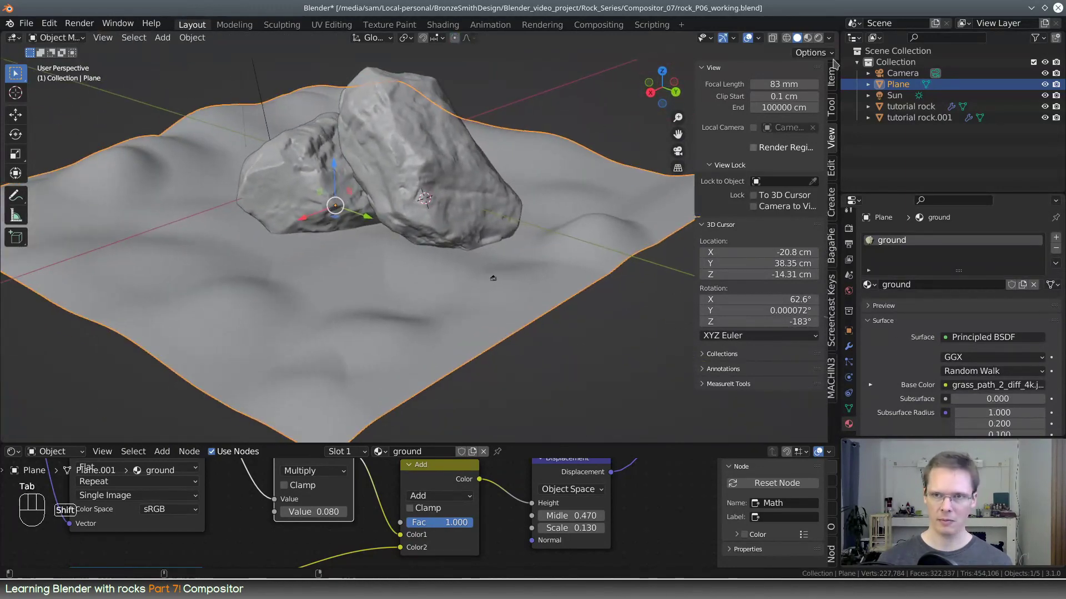
Step: Switch the viewport to Rendered shading, deselect everything and inspect the reshaped ground around the rocks
{"action": "left_click", "coordinate": [819, 37]}
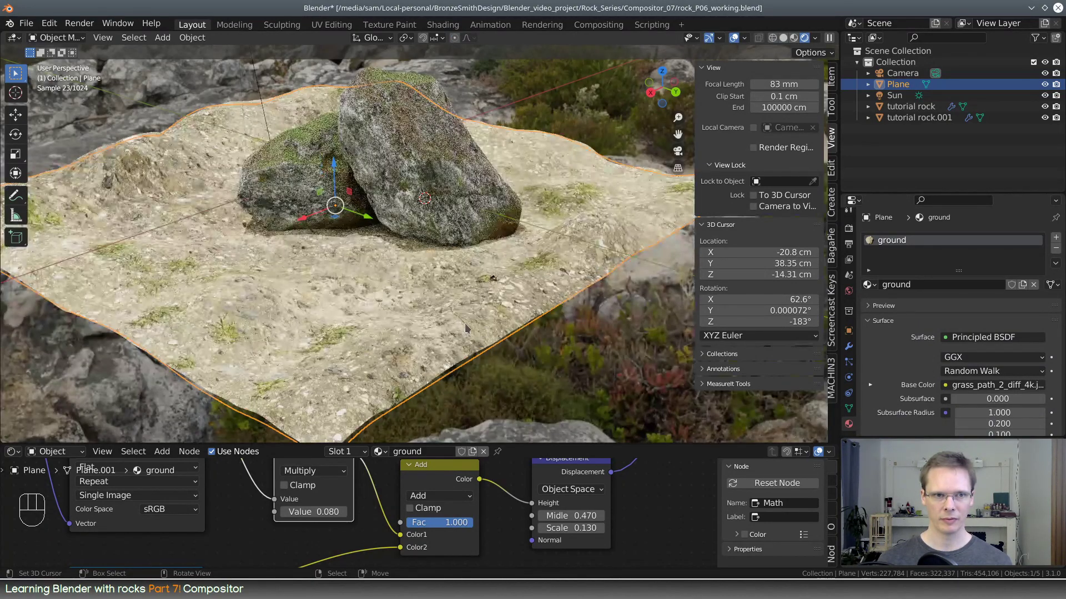
{"action": "middle_click_drag", "start_coordinate": [423, 322], "coordinate": [469, 327]}
{"action": "key", "text": "alt+a"}
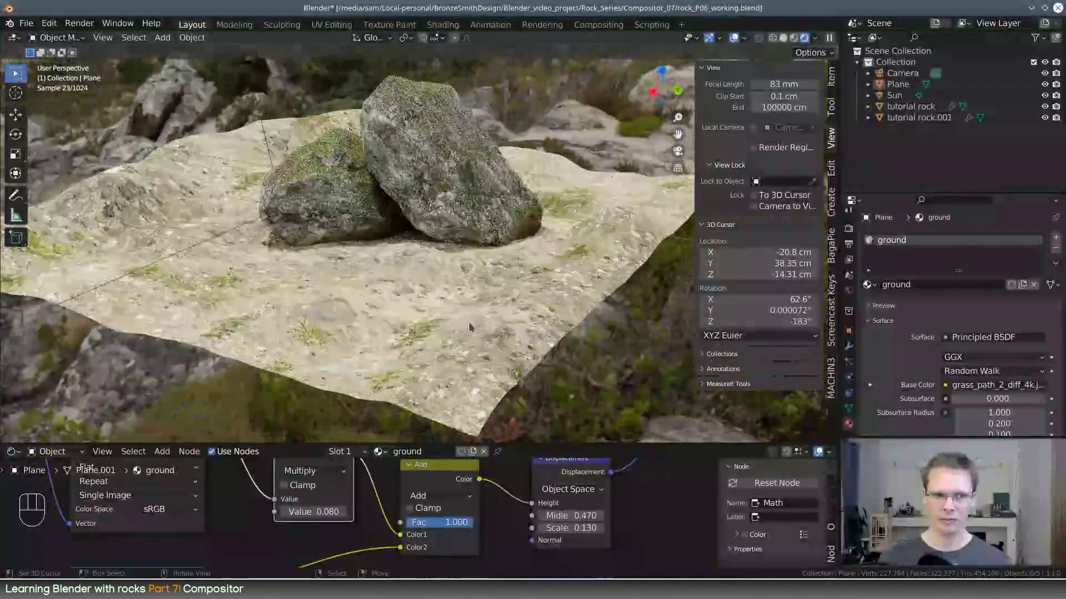
{"action": "scroll", "coordinate": [494, 316], "scroll_direction": "up", "scroll_amount": 5}
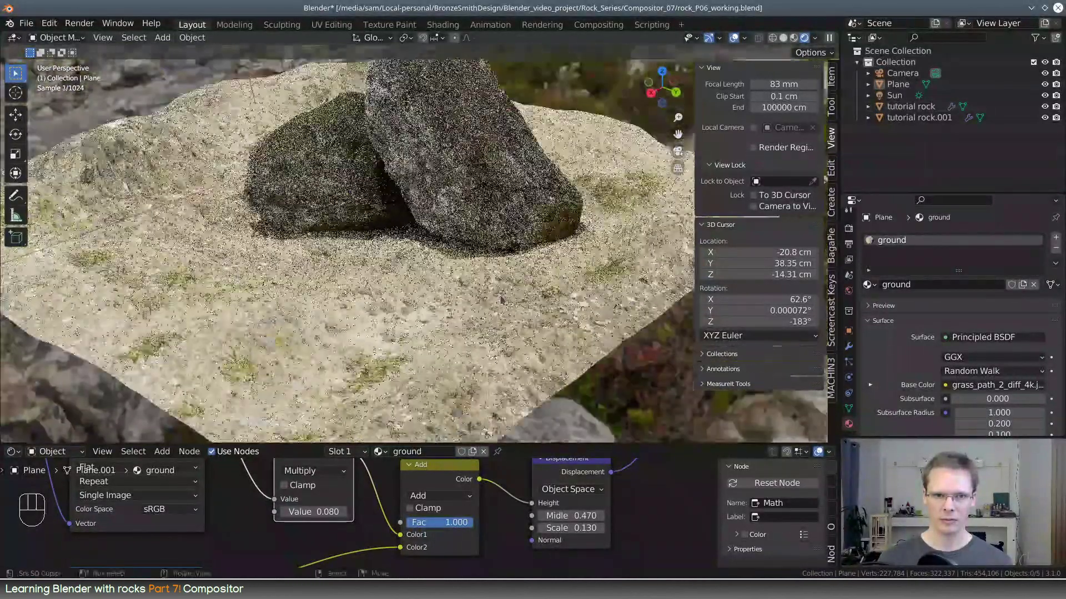
{"action": "scroll", "coordinate": [498, 296], "scroll_direction": "down", "scroll_amount": 3}
Step: Select the ground plane, enlarge the node editor and reposition the grass_path_2_nor_gl_4k.exr texture node
{"action": "left_click", "coordinate": [301, 344]}
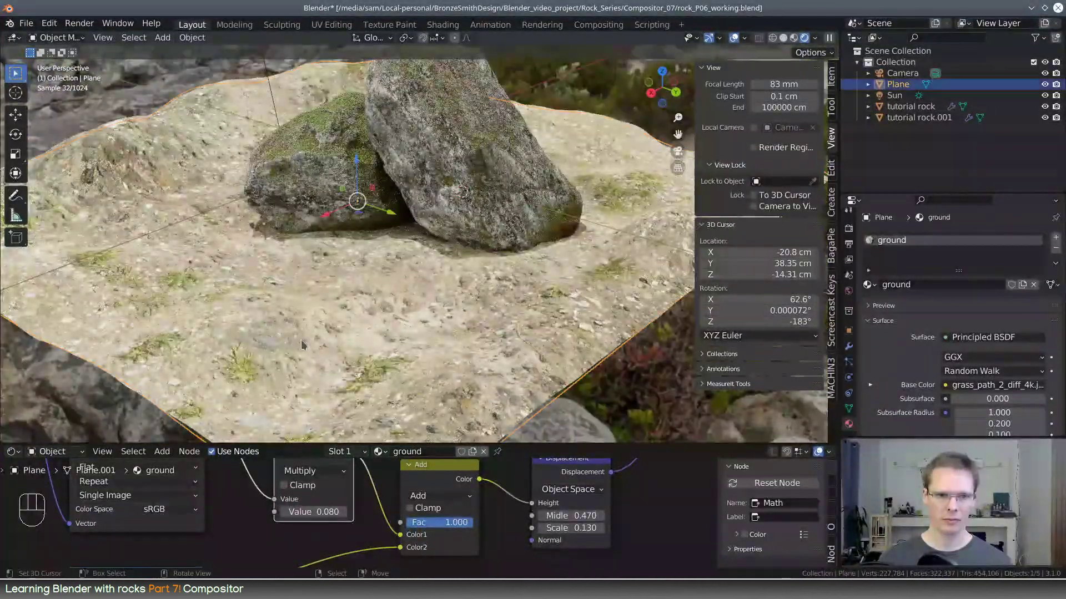
{"action": "left_click_drag", "start_coordinate": [293, 442], "coordinate": [293, 242]}
{"action": "scroll", "coordinate": [414, 299], "scroll_direction": "down", "scroll_amount": 3}
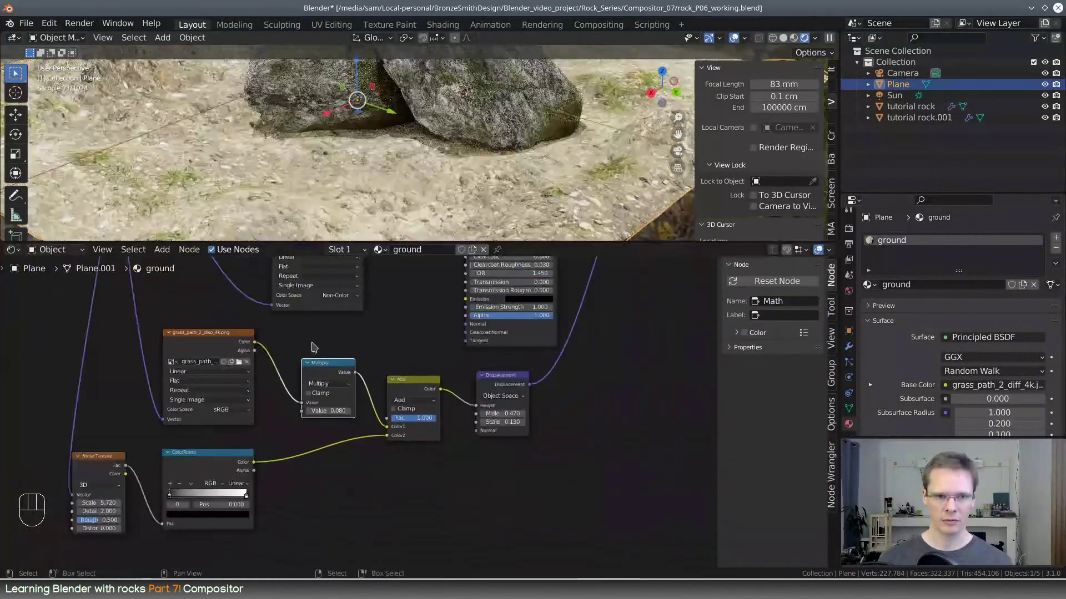
{"action": "middle_click_drag", "start_coordinate": [414, 298], "coordinate": [415, 419]}
{"action": "left_click_drag", "start_coordinate": [367, 387], "coordinate": [344, 379]}
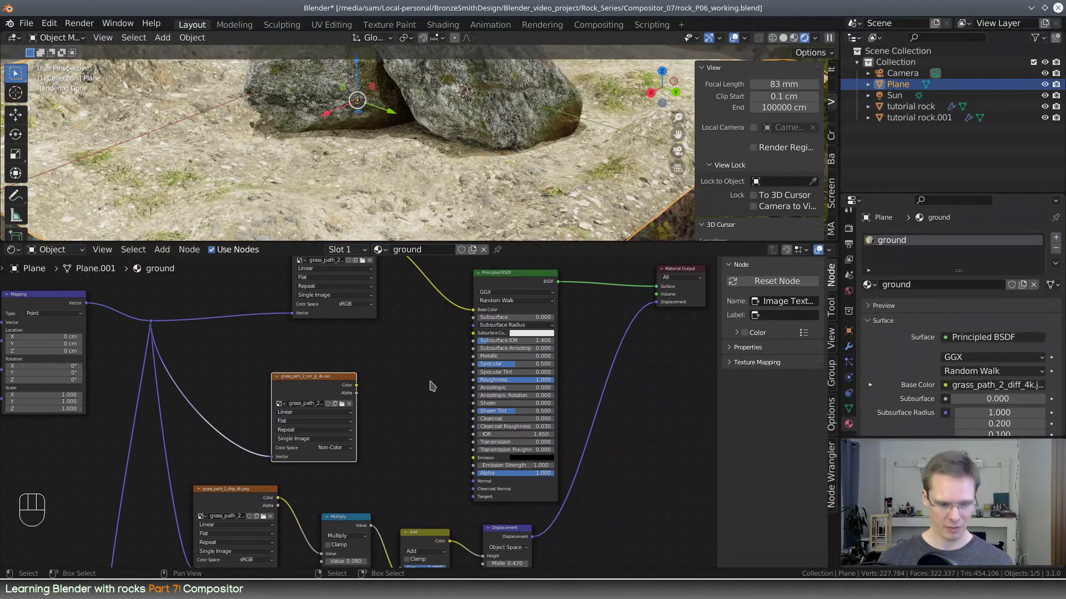
Step: Add a Normal Map node between the normal texture's Color output and the Principled BSDF's Normal input
{"action": "key", "text": "shift+a"}
{"action": "left_click", "coordinate": [422, 380]}
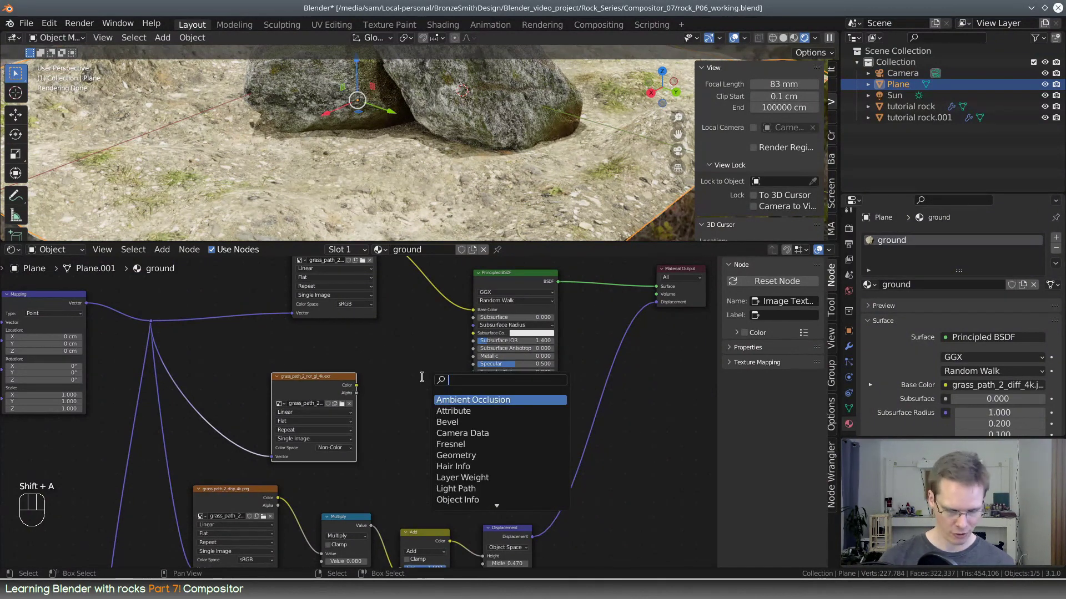
{"action": "type", "text": "normal"}
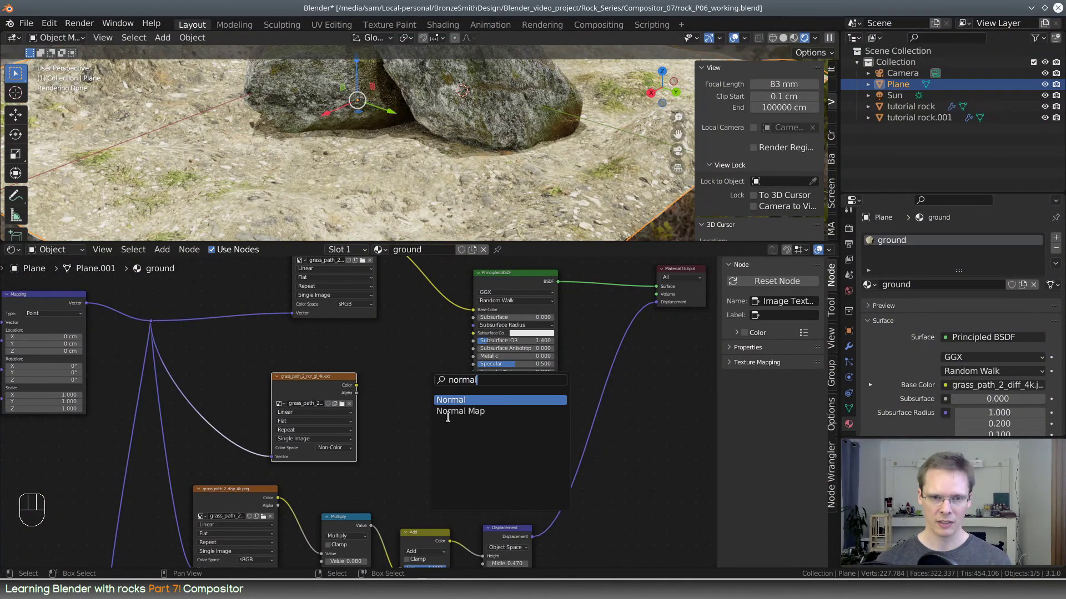
{"action": "left_click", "coordinate": [449, 412]}
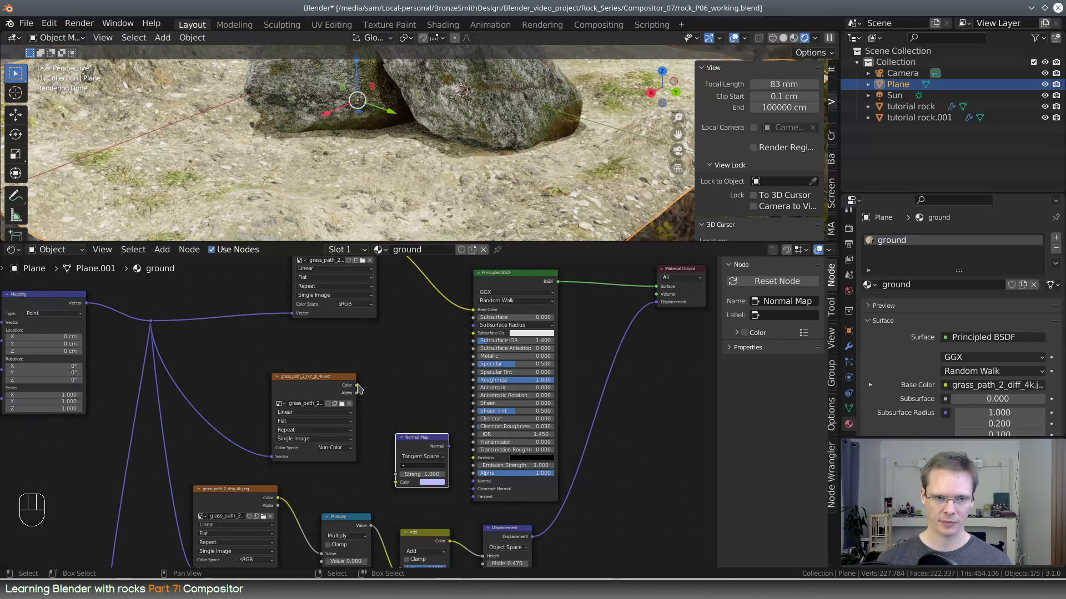
{"action": "left_click_drag", "start_coordinate": [356, 385], "coordinate": [453, 366]}
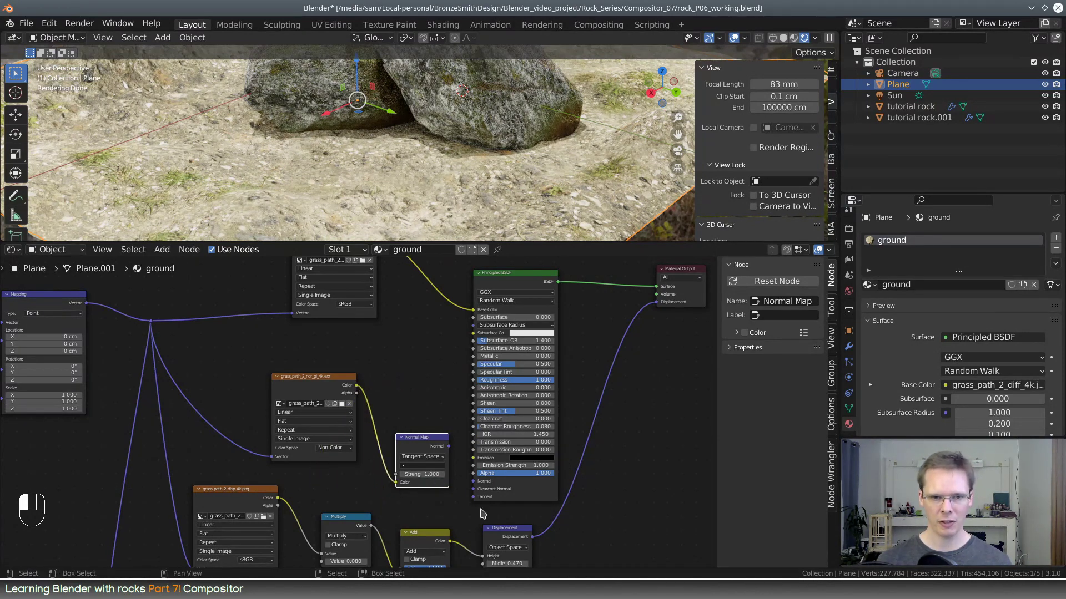
{"action": "left_click_drag", "start_coordinate": [451, 449], "coordinate": [490, 423]}
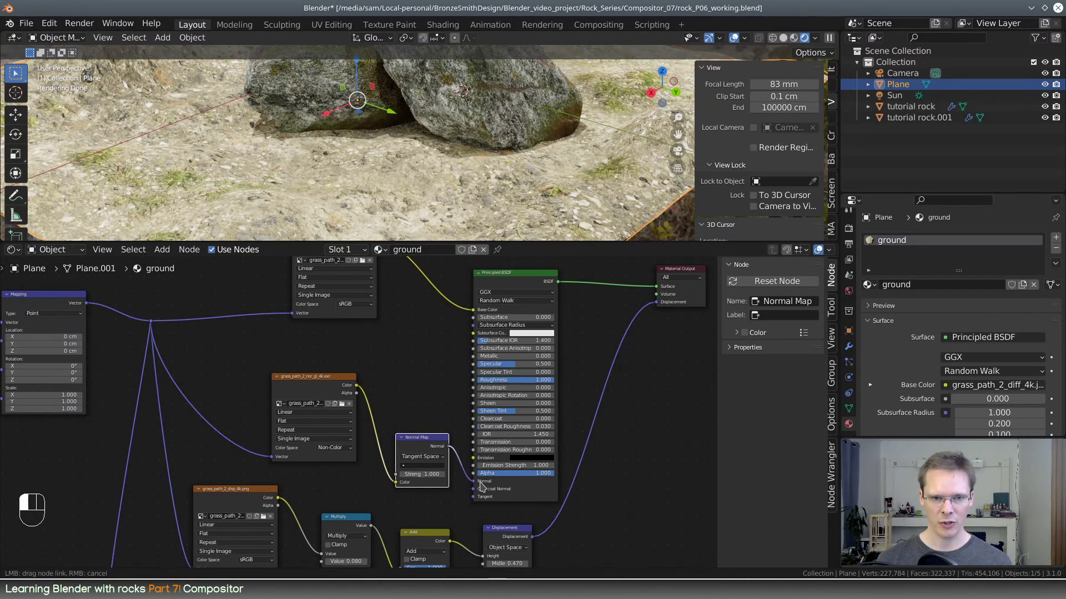
{"action": "left_click_drag", "start_coordinate": [480, 487], "coordinate": [479, 482]}
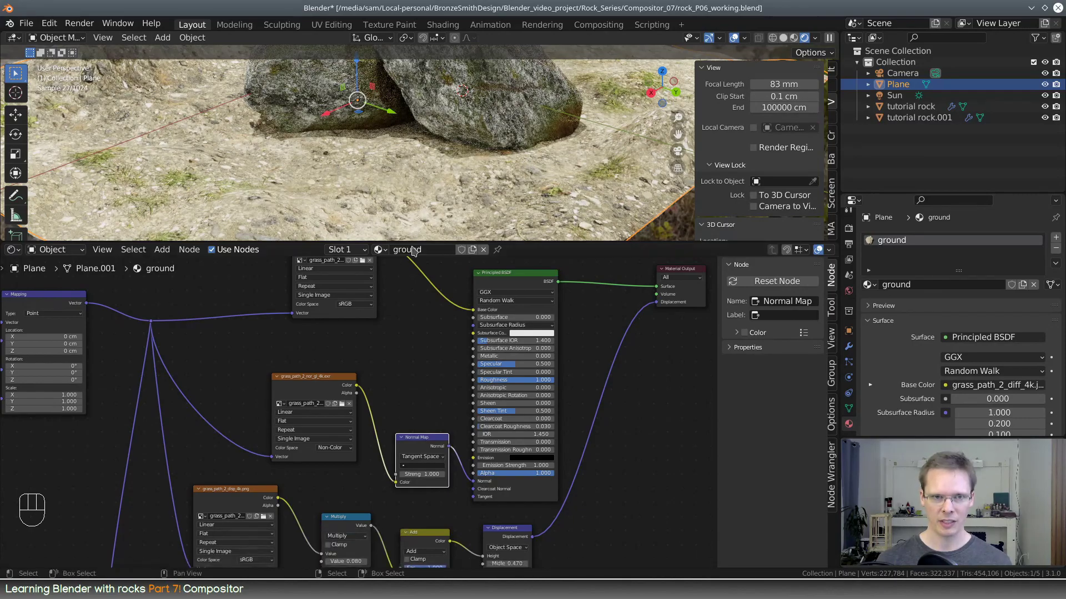
Step: Inspect the ground's surface in an enlarged viewport, shift the Normal Map node, and reattach its link to the Principled BSDF's Normal input
{"action": "left_click_drag", "start_coordinate": [320, 242], "coordinate": [320, 355]}
{"action": "middle_click_drag", "start_coordinate": [439, 267], "coordinate": [509, 269]}
{"action": "scroll", "coordinate": [509, 269], "scroll_direction": "up", "scroll_amount": 5}
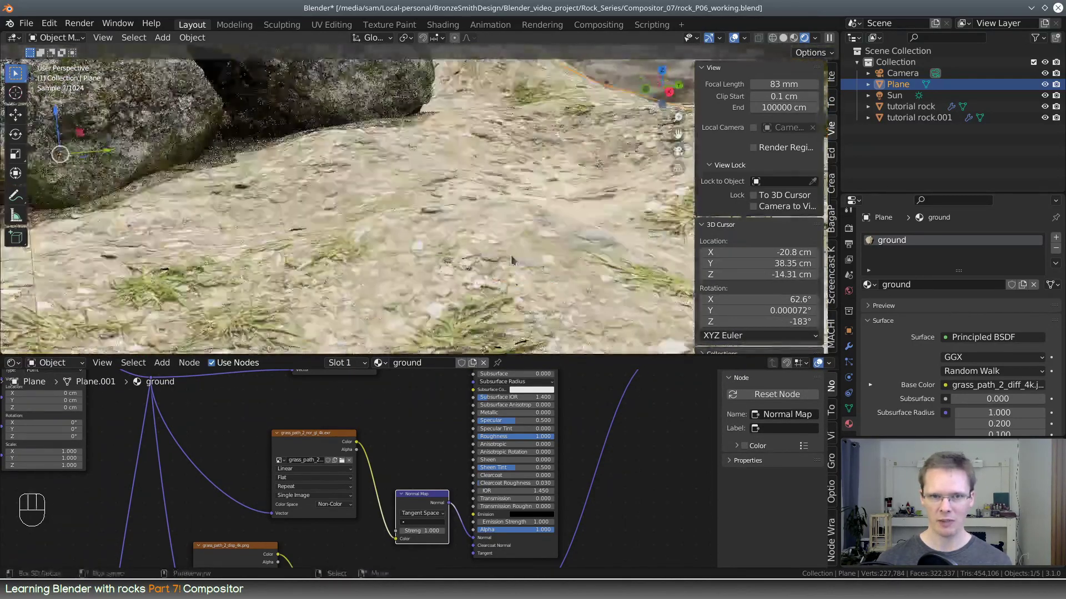
{"action": "scroll", "coordinate": [519, 269], "scroll_direction": "down", "scroll_amount": 5}
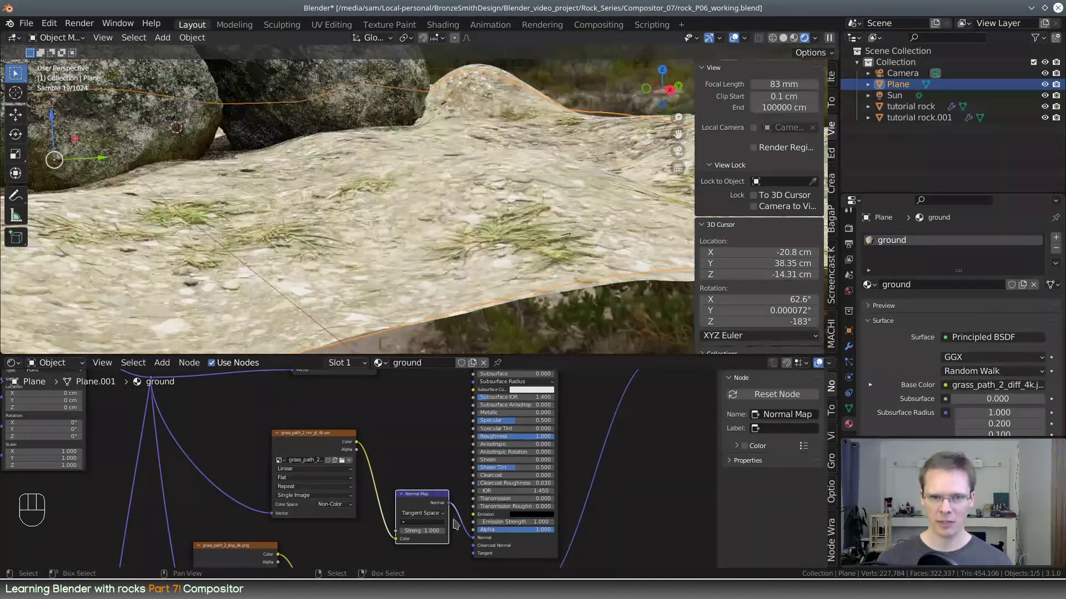
{"action": "left_click_drag", "start_coordinate": [424, 495], "coordinate": [418, 519]}
{"action": "middle_click_drag", "start_coordinate": [458, 482], "coordinate": [456, 432]}
{"action": "scroll", "coordinate": [449, 434], "scroll_direction": "up", "scroll_amount": 3}
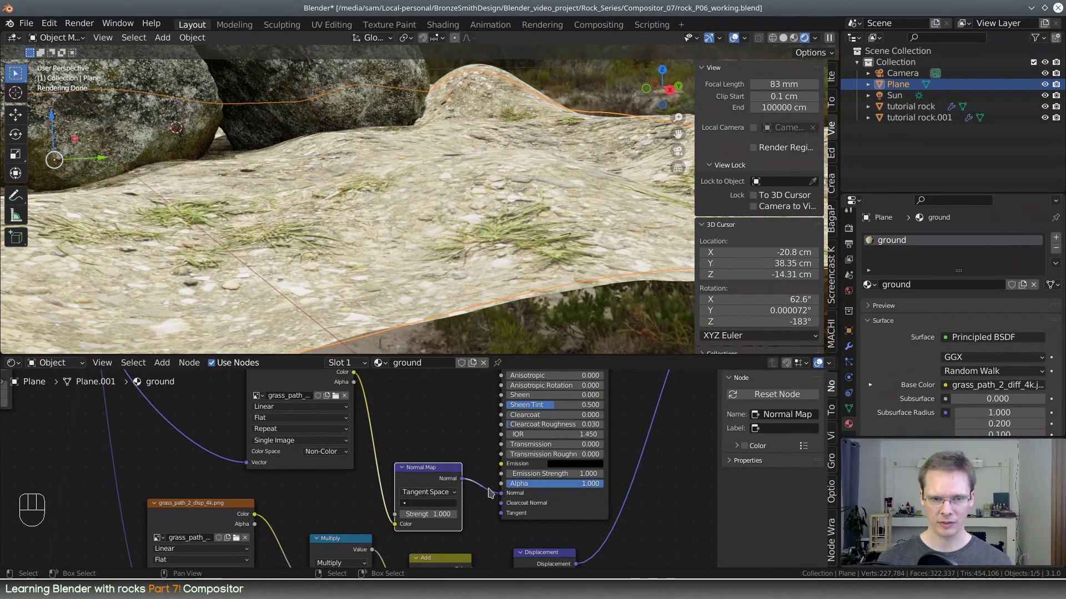
{"action": "mouse_move", "coordinate": [498, 494]}
{"action": "left_mouse_down"}
{"action": "mouse_move", "coordinate": [490, 508]}
{"action": "mouse_move", "coordinate": [502, 498]}
{"action": "left_mouse_up"}
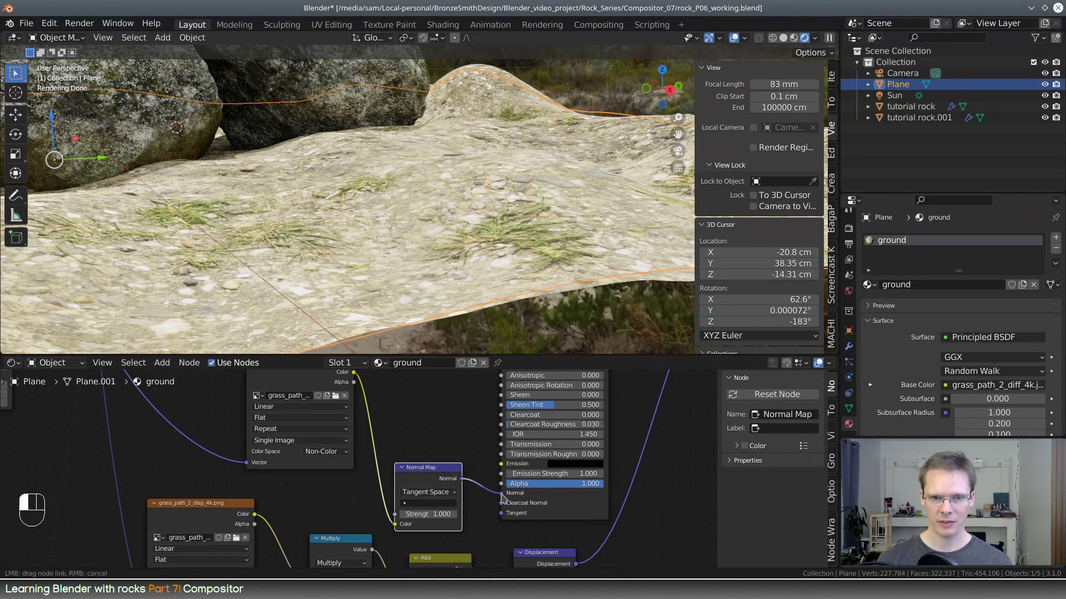
{"action": "middle_click_drag", "start_coordinate": [419, 451], "coordinate": [454, 484]}
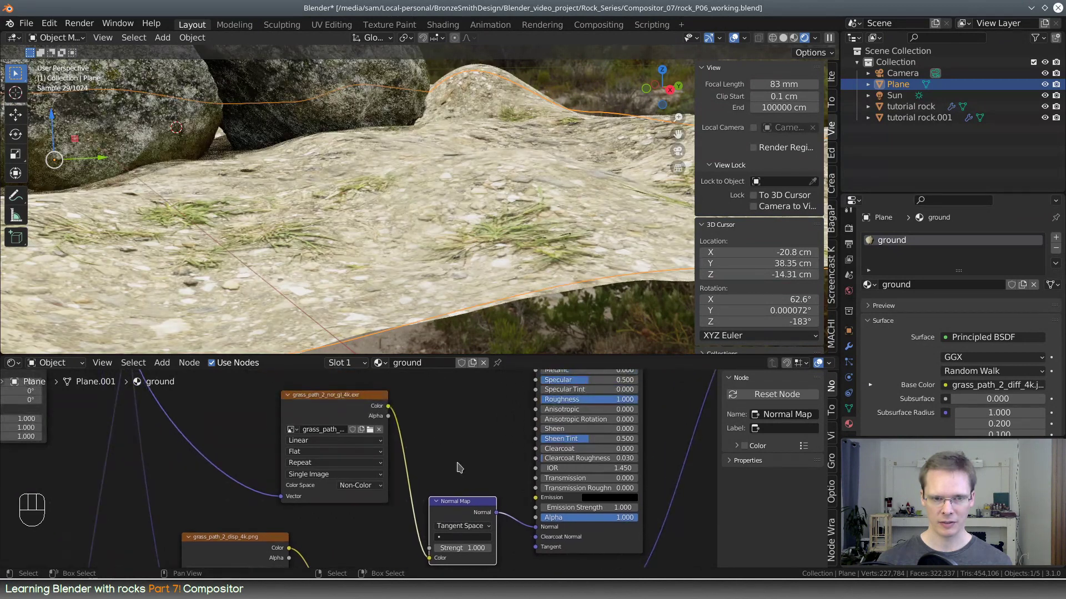
Step: Try the Linear color space on the grass_path_2_nor_gl_4k.exr texture node, and return it to Non-Color
{"action": "left_click_drag", "start_coordinate": [281, 419], "coordinate": [188, 427]}
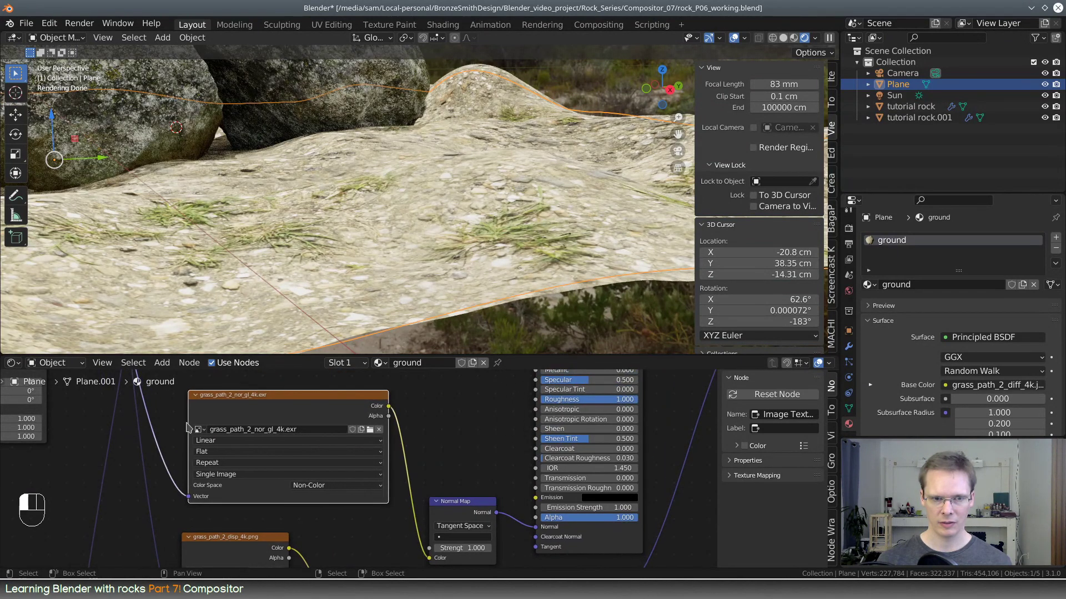
{"action": "left_click", "coordinate": [339, 485]}
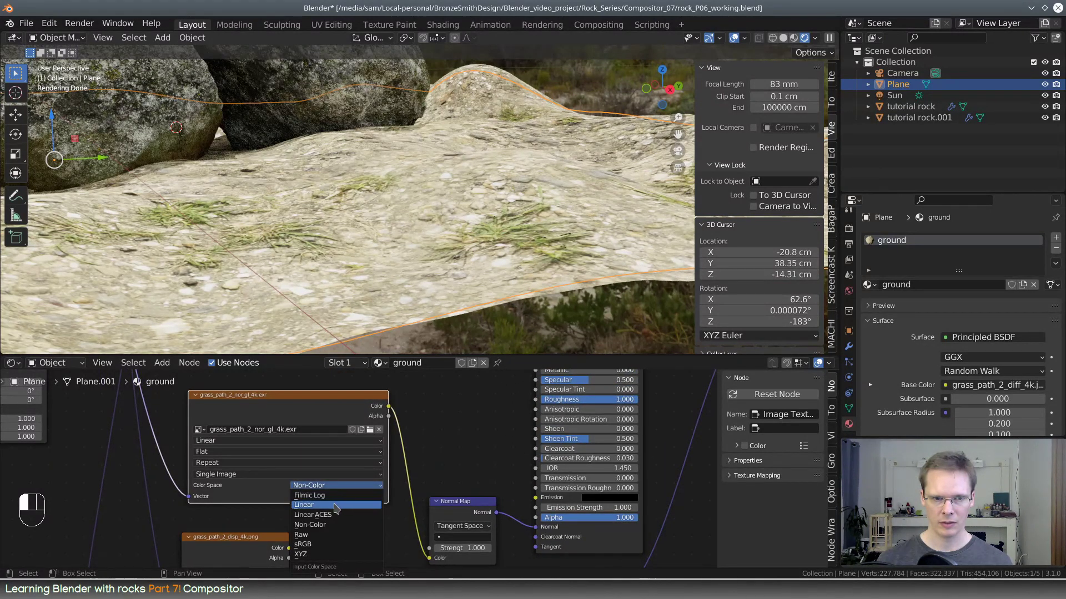
{"action": "left_click", "coordinate": [336, 506]}
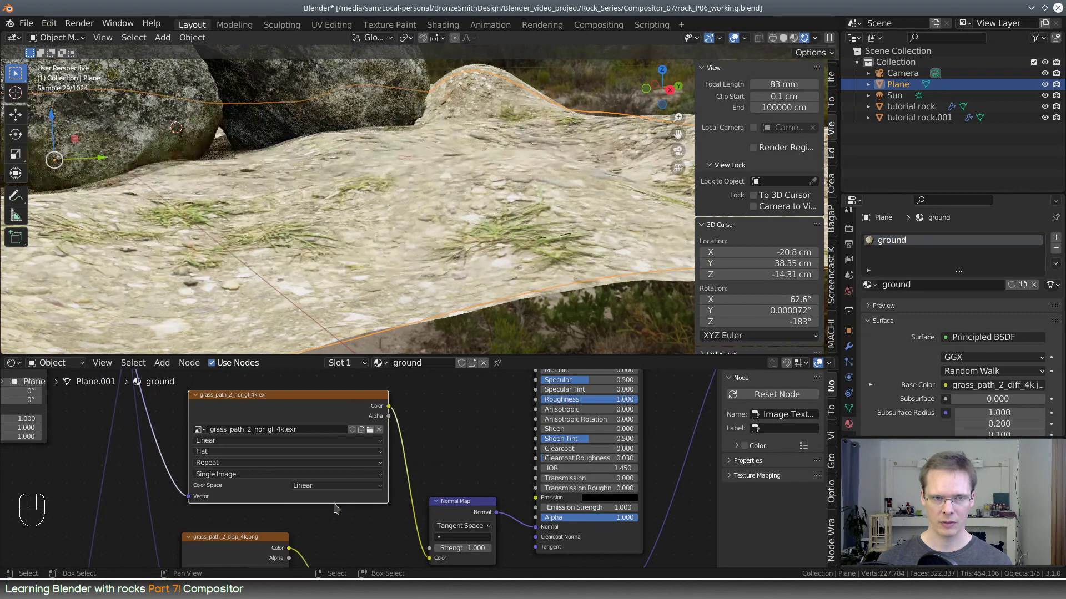
{"action": "left_click", "coordinate": [340, 486]}
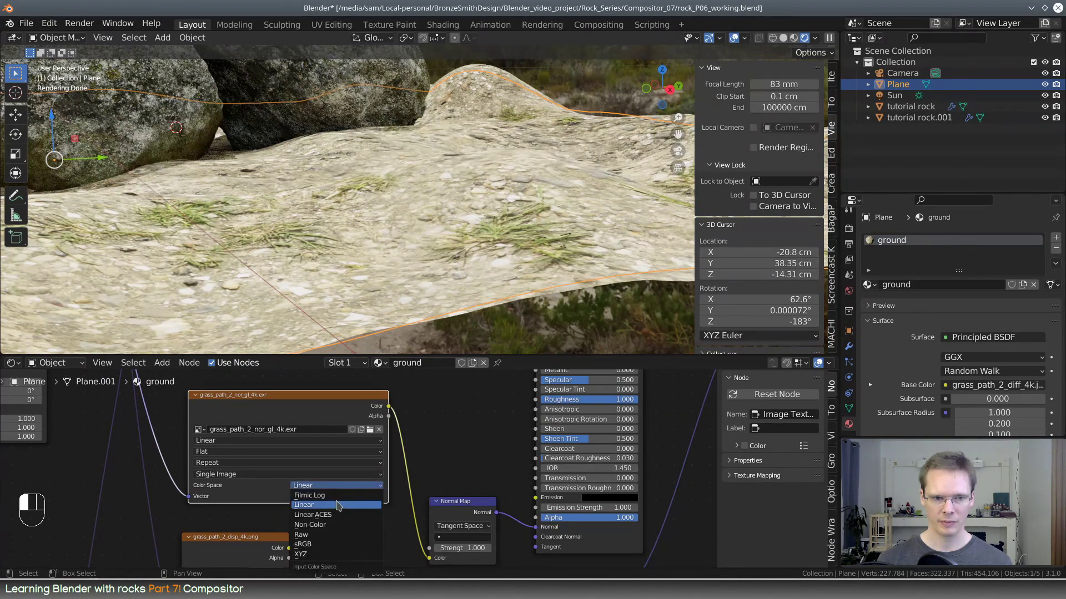
{"action": "left_click", "coordinate": [336, 524]}
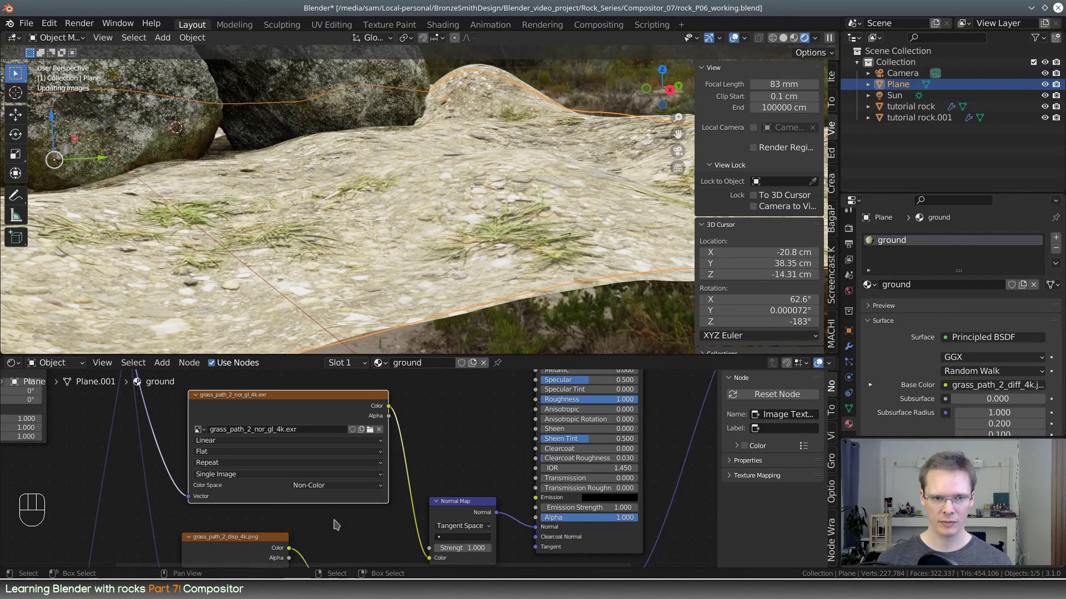
Step: Narrow the grass_path_2_nor_gl_4k.exr texture node and move it farther from the Normal Map node
{"action": "left_click_drag", "start_coordinate": [206, 453], "coordinate": [311, 454]}
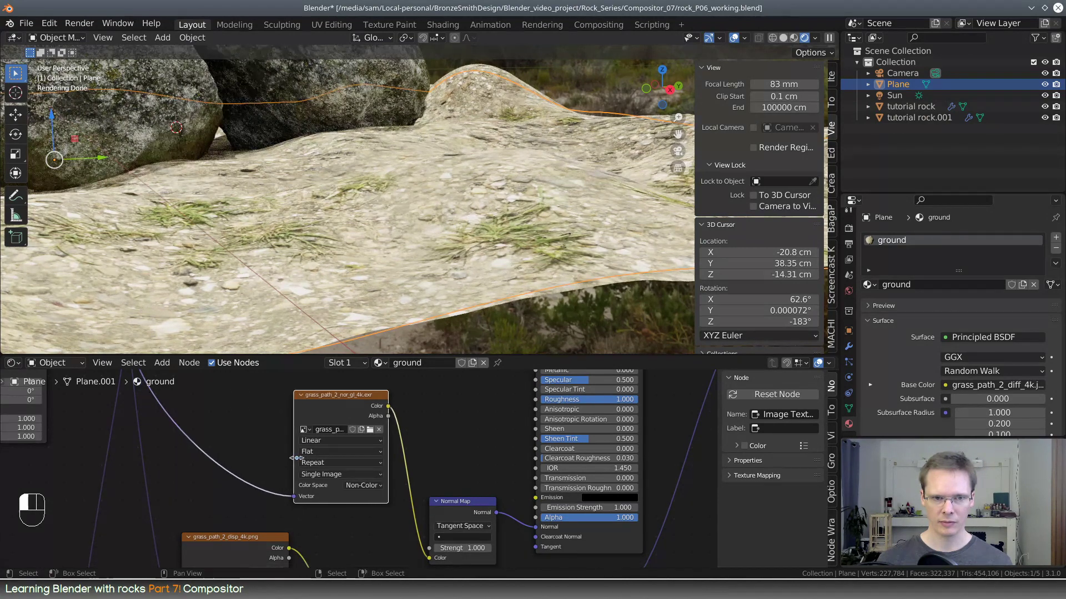
{"action": "left_click_drag", "start_coordinate": [343, 396], "coordinate": [275, 407]}
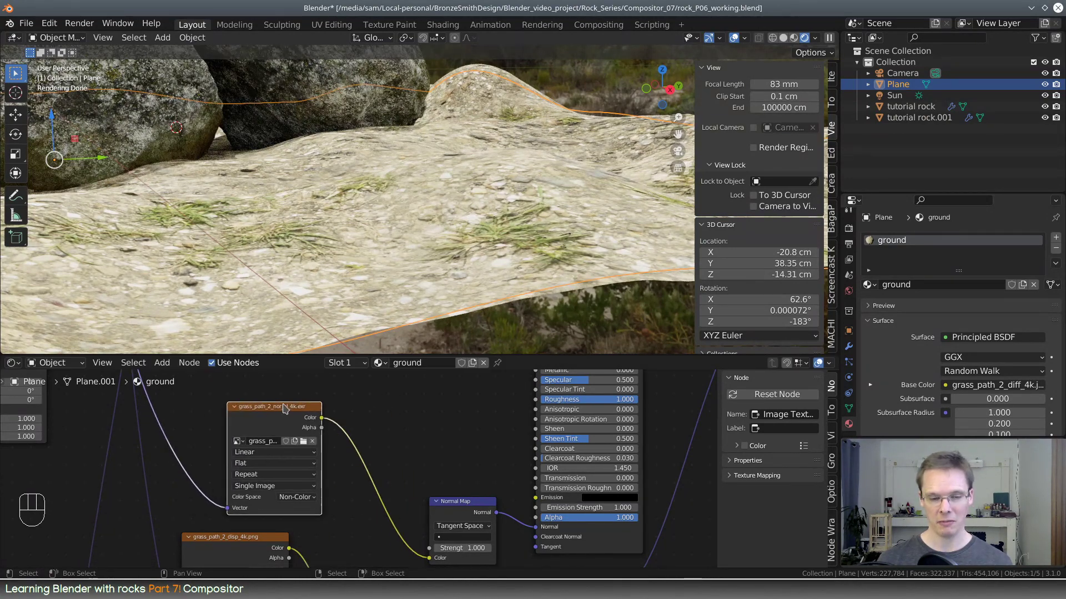
{"action": "scroll", "coordinate": [411, 436], "scroll_direction": "down", "scroll_amount": 1}
{"action": "left_click_drag", "start_coordinate": [450, 500], "coordinate": [434, 484]}
Step: Preview the normal texture's color output directly on the ground, inspect it, and switch the preview back to the Principled BSDF
{"action": "left_click", "coordinate": [309, 422], "text": "ctrl+shift"}
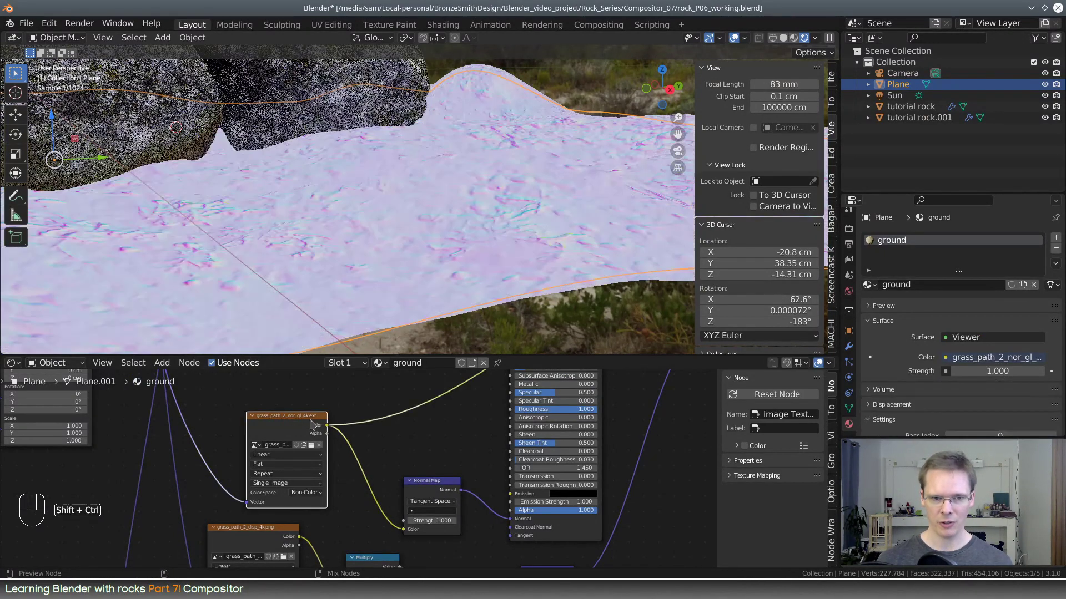
{"action": "middle_click_drag", "start_coordinate": [547, 254], "coordinate": [499, 284]}
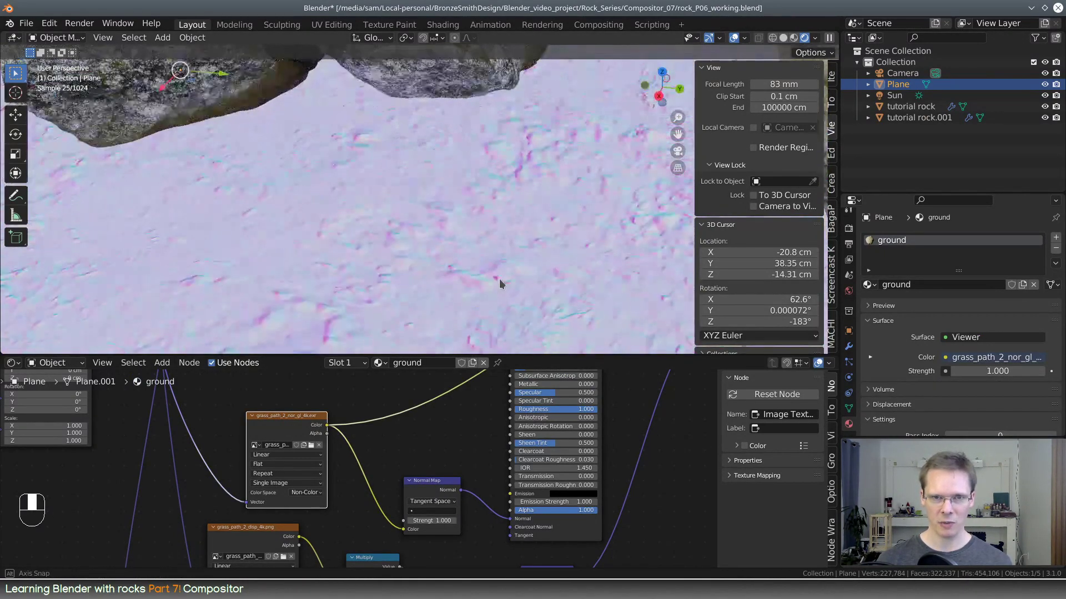
{"action": "scroll", "coordinate": [431, 465], "scroll_direction": "down", "scroll_amount": 1}
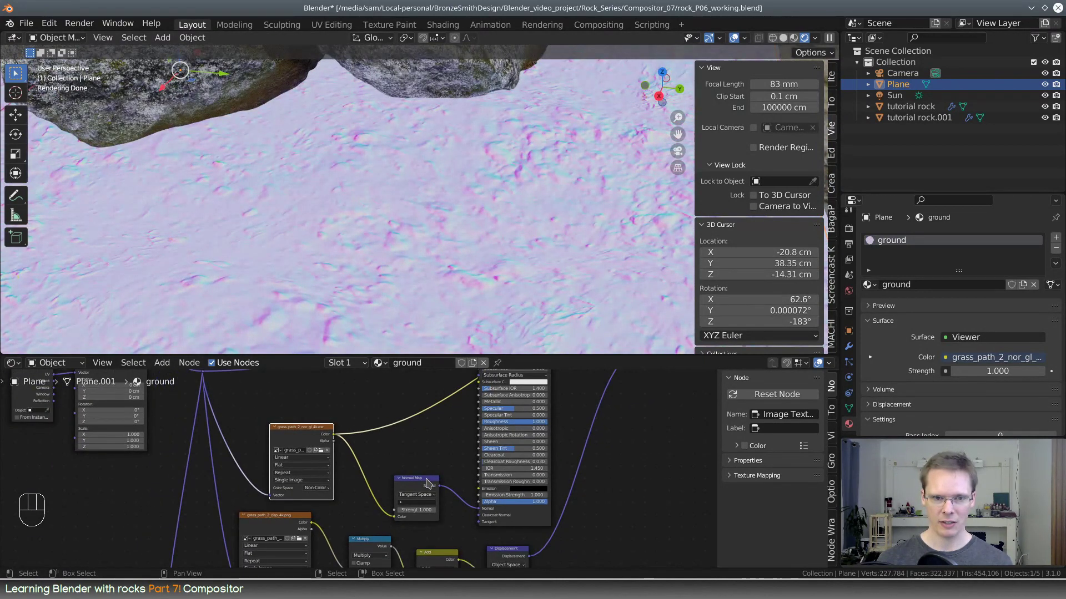
{"action": "left_click", "coordinate": [427, 480]}
{"action": "scroll", "coordinate": [437, 460], "scroll_direction": "down", "scroll_amount": 1}
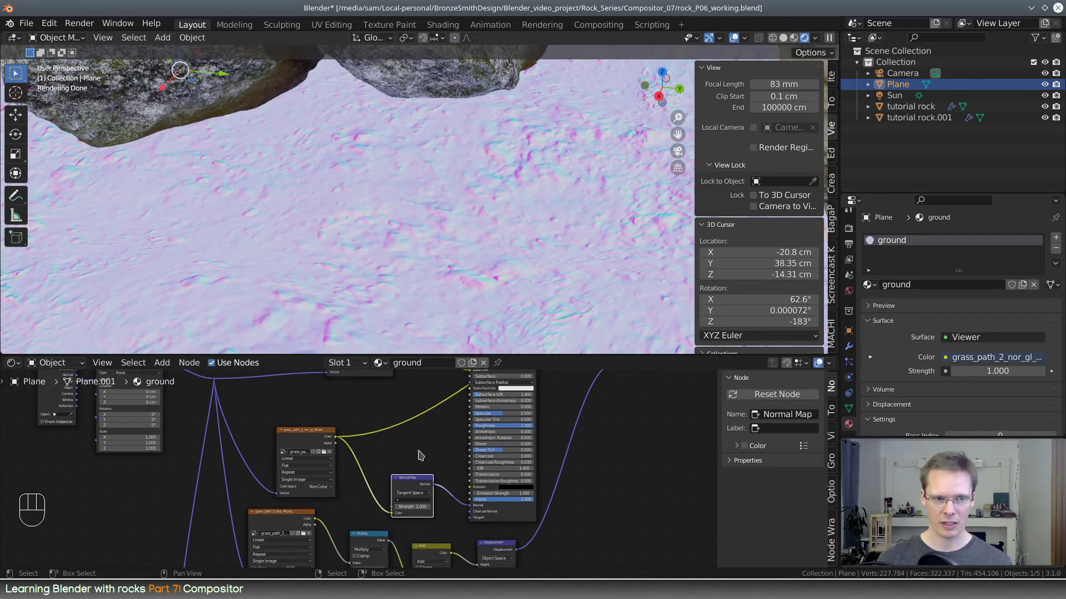
{"action": "middle_click_drag", "start_coordinate": [297, 440], "coordinate": [264, 494]}
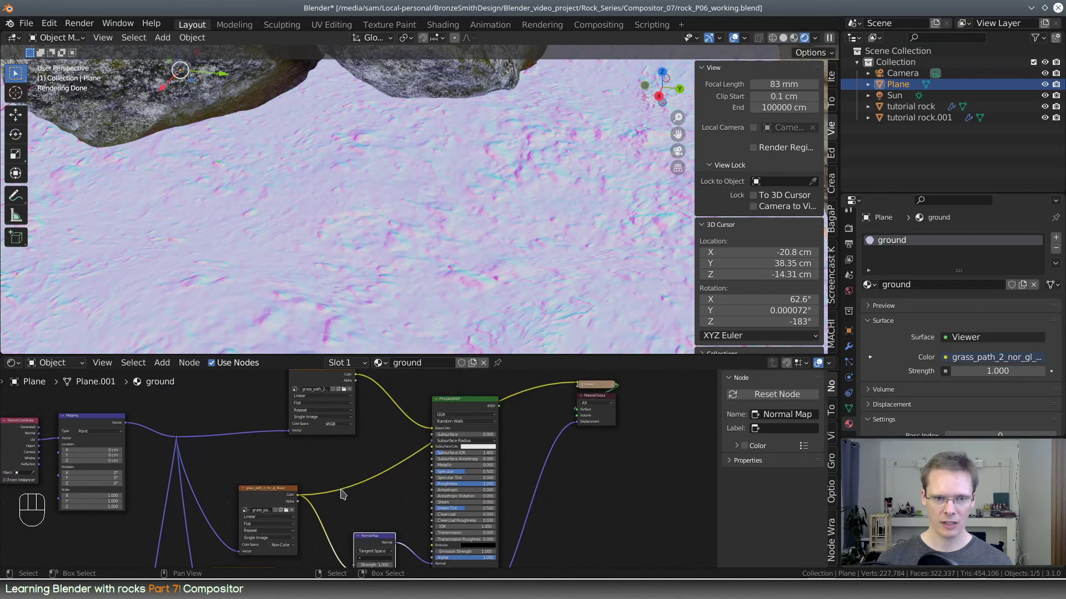
{"action": "middle_click_drag", "start_coordinate": [367, 498], "coordinate": [453, 369]}
{"action": "left_click", "coordinate": [439, 385], "text": "ctrl+shift"}
{"action": "scroll", "coordinate": [423, 434], "scroll_direction": "up", "scroll_amount": 5}
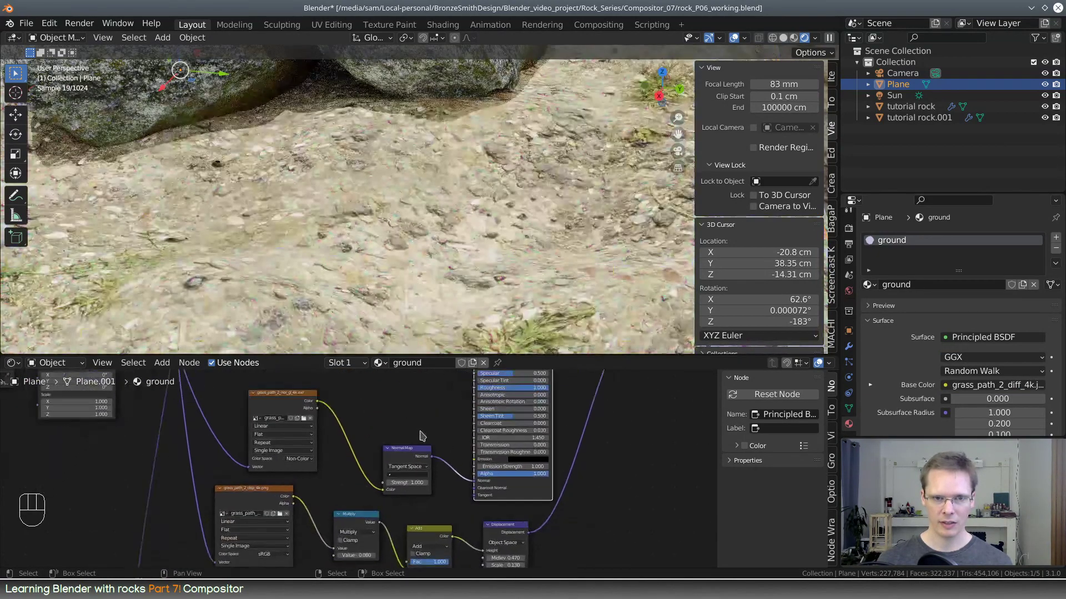
Step: Try UVMap as the UV map of the Normal Map node while keeping it in Tangent Space
{"action": "left_click", "coordinate": [428, 469]}
{"action": "left_click", "coordinate": [428, 469]}
{"action": "left_click", "coordinate": [428, 469]}
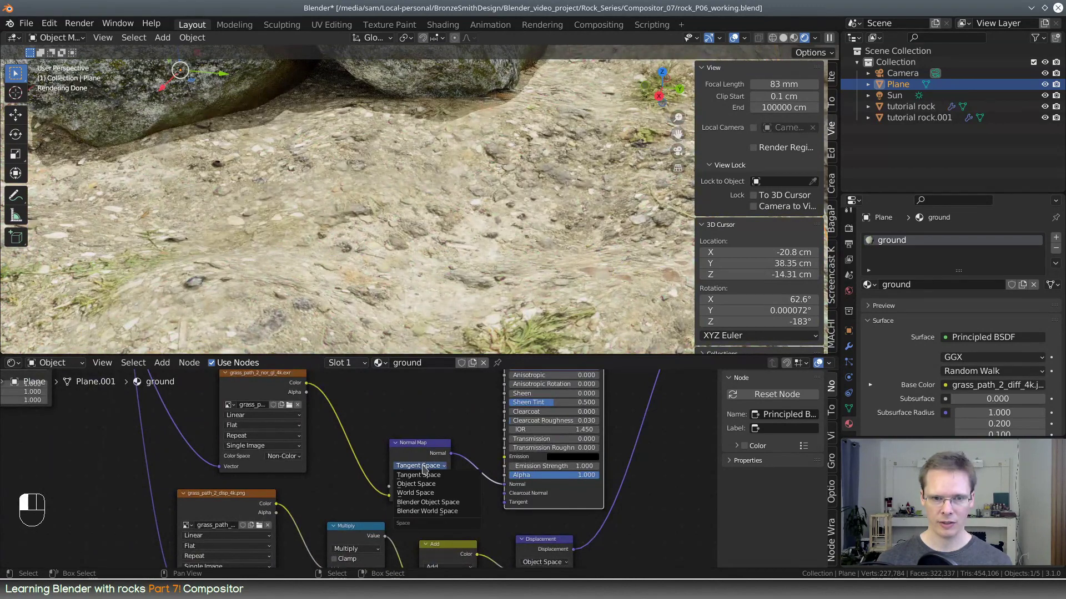
{"action": "left_click", "coordinate": [427, 470]}
{"action": "left_click", "coordinate": [418, 475]}
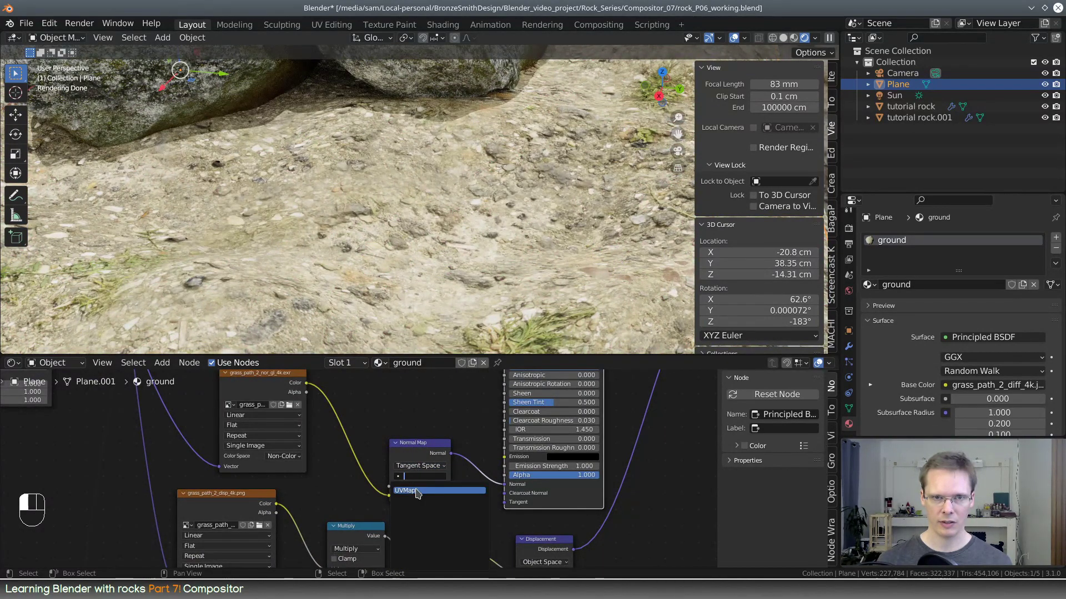
{"action": "left_click", "coordinate": [417, 490]}
{"action": "left_click", "coordinate": [420, 476]}
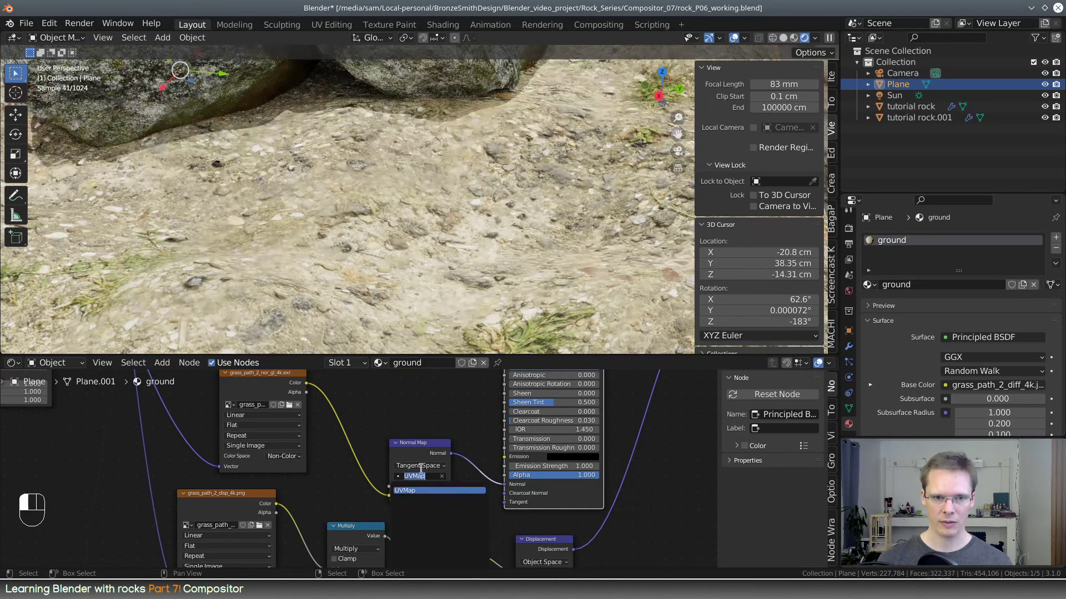
{"action": "left_click", "coordinate": [438, 490]}
Step: Try Object Space and World Space on the Normal Map node, and return it to Tangent Space
{"action": "left_click", "coordinate": [420, 465]}
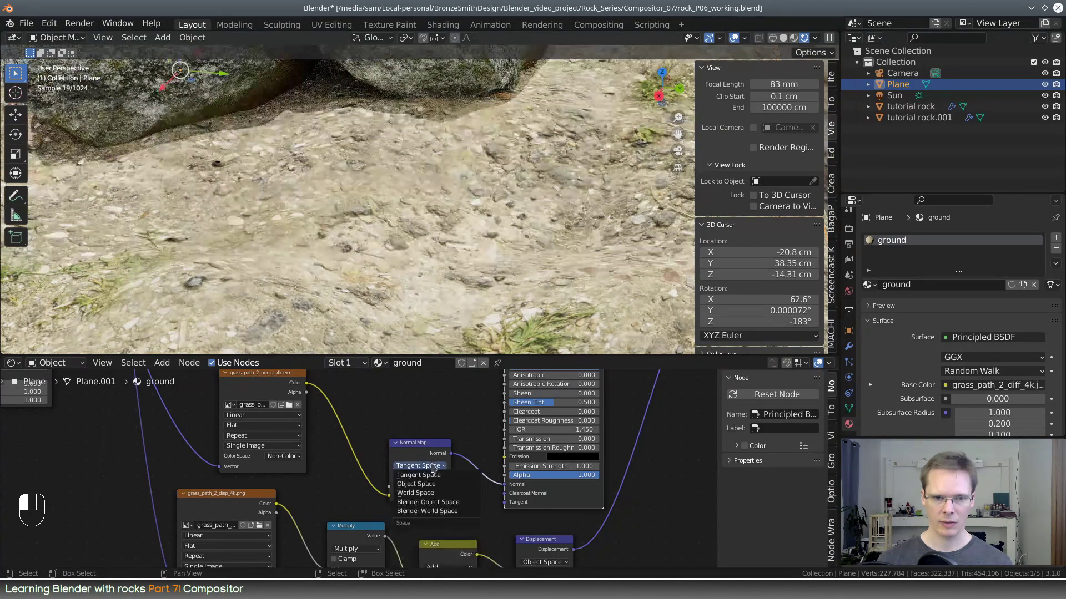
{"action": "left_click", "coordinate": [443, 484]}
{"action": "left_click", "coordinate": [420, 465]}
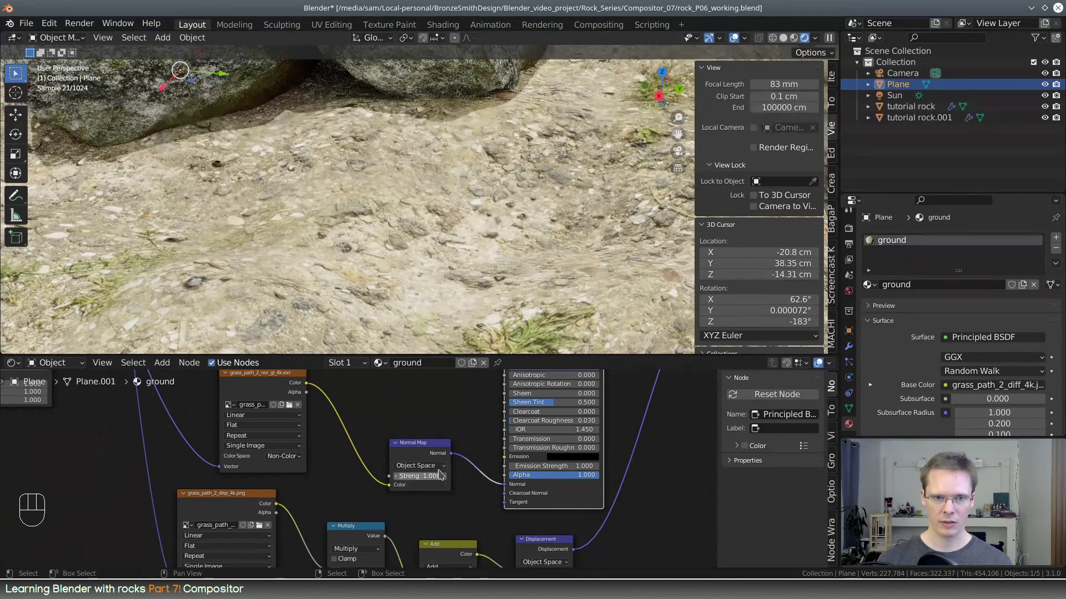
{"action": "left_click", "coordinate": [436, 493]}
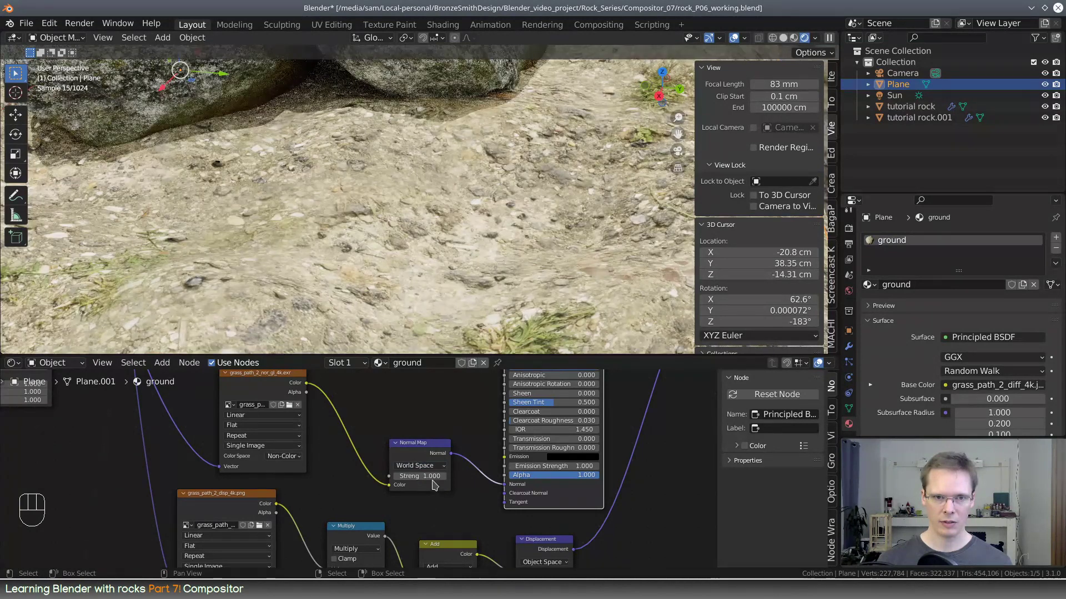
{"action": "left_click", "coordinate": [435, 467]}
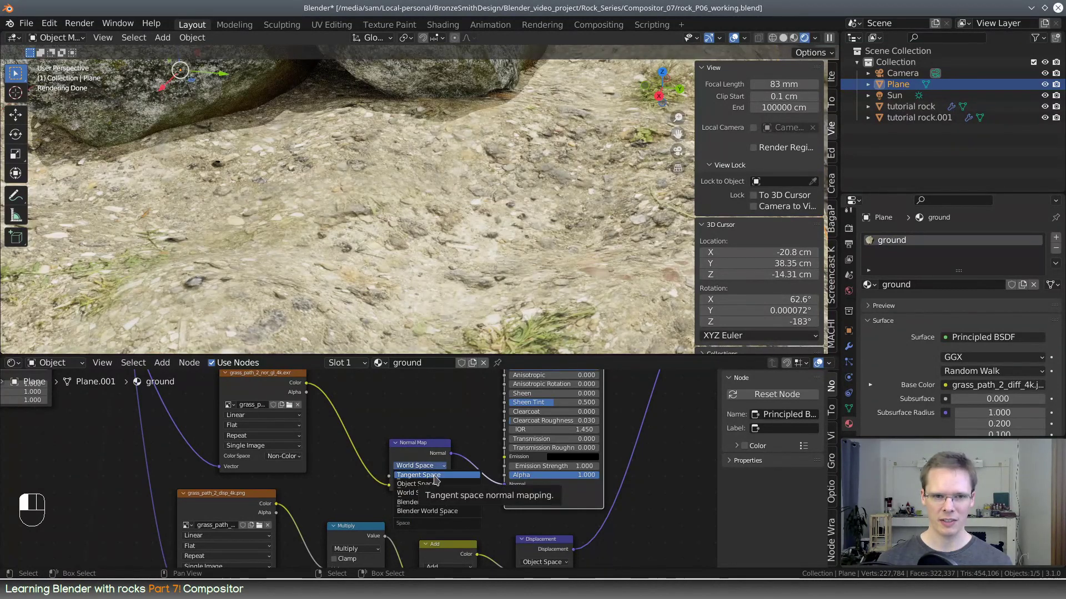
{"action": "left_click", "coordinate": [469, 473]}
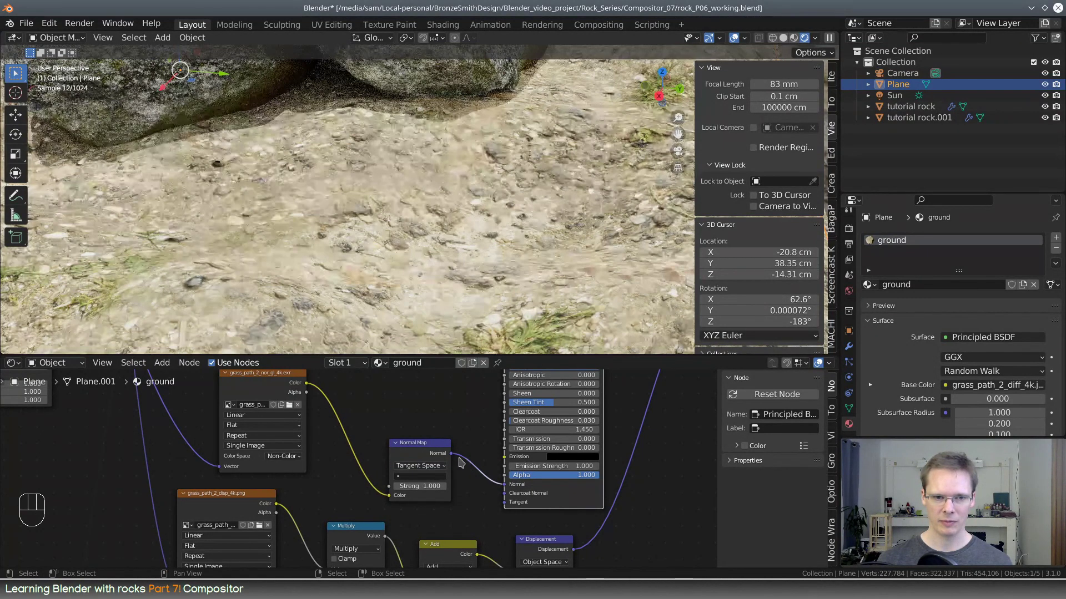
Step: Set the Normal Map node's strength to 3.900, check the ground around the rocks and deselect everything
{"action": "left_click", "coordinate": [431, 488]}
{"action": "left_click_drag", "start_coordinate": [432, 486], "coordinate": [457, 487]}
{"action": "scroll", "coordinate": [494, 226], "scroll_direction": "down", "scroll_amount": 6}
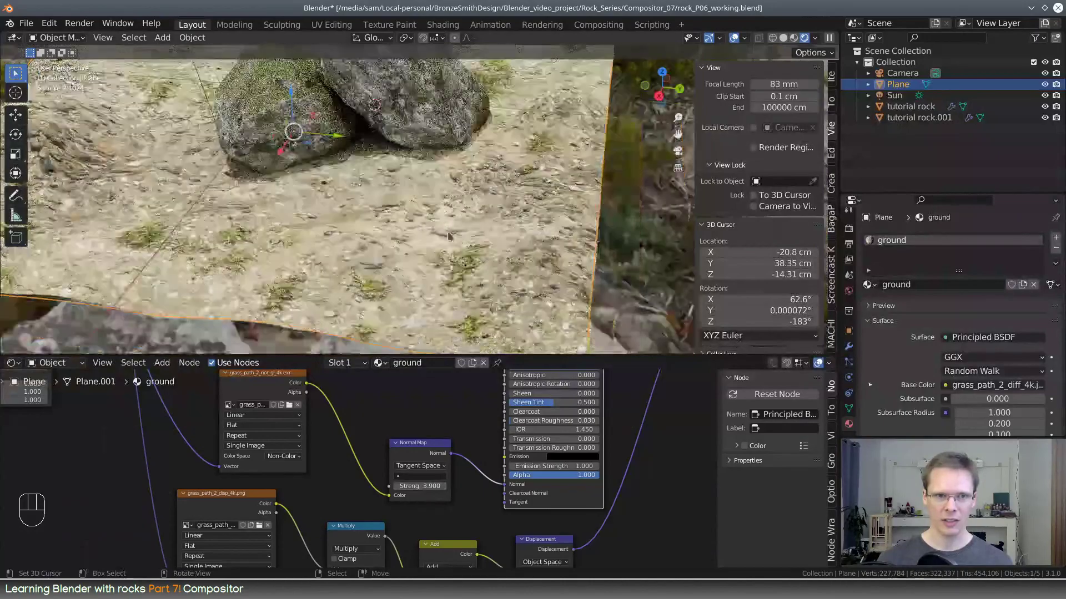
{"action": "middle_click_drag", "start_coordinate": [475, 162], "coordinate": [488, 219], "text": "shift"}
{"action": "middle_click_drag", "start_coordinate": [414, 233], "coordinate": [434, 419]}
{"action": "key", "text": "alt+a"}
Step: Raise the Multiply node's value for the ground's displacement texture to 0.520 and save the file
{"action": "middle_click_drag", "start_coordinate": [488, 484], "coordinate": [352, 375]}
{"action": "scroll", "coordinate": [454, 521], "scroll_direction": "up", "scroll_amount": 10}
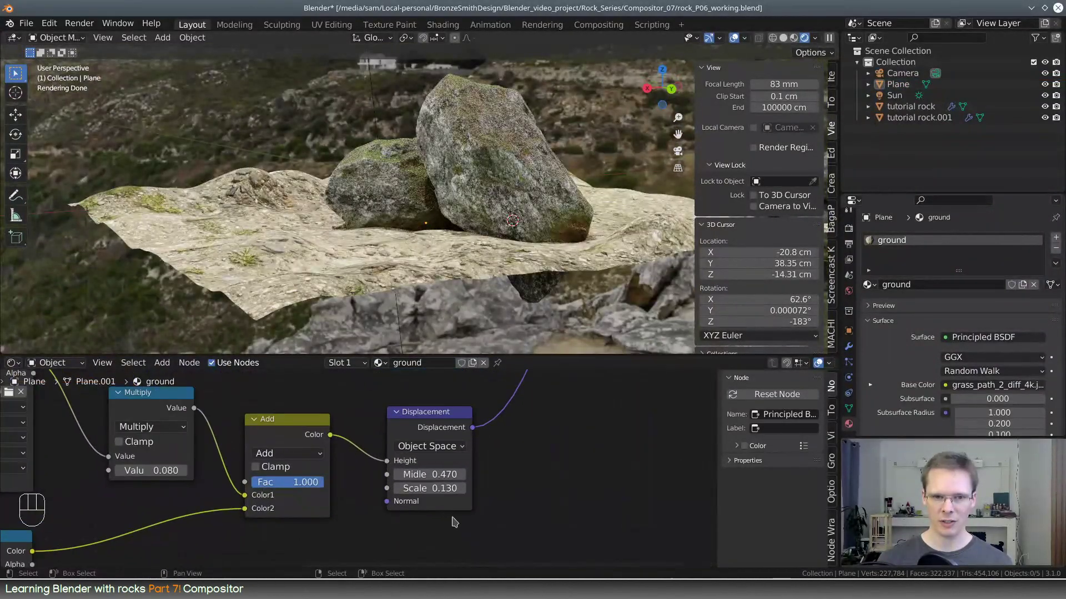
{"action": "scroll", "coordinate": [356, 494], "scroll_direction": "down", "scroll_amount": 3}
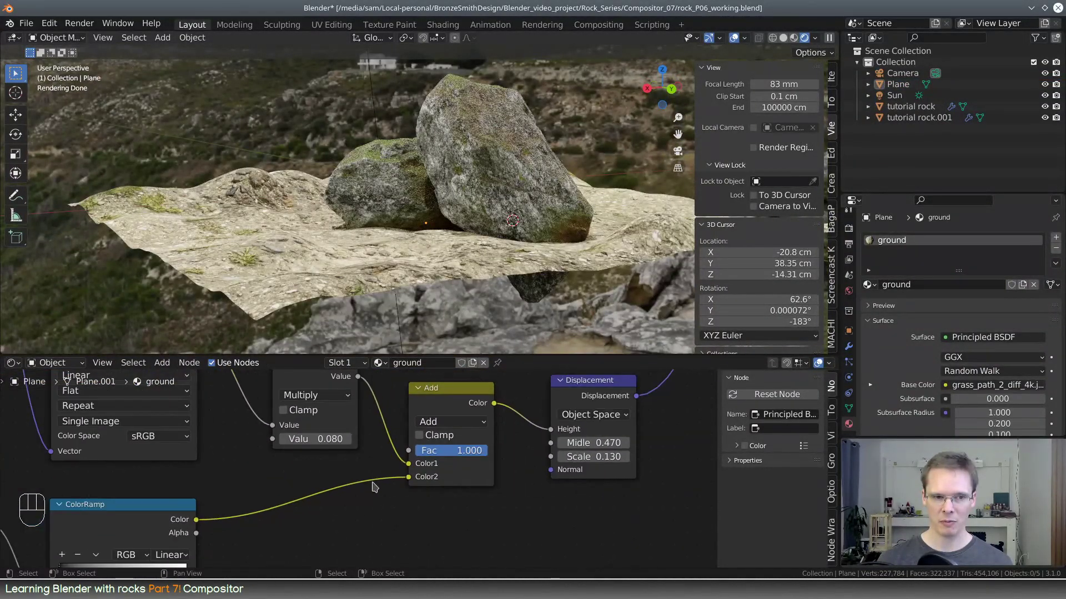
{"action": "scroll", "coordinate": [344, 510], "scroll_direction": "up", "scroll_amount": 7}
{"action": "middle_click_drag", "start_coordinate": [352, 465], "coordinate": [433, 512]}
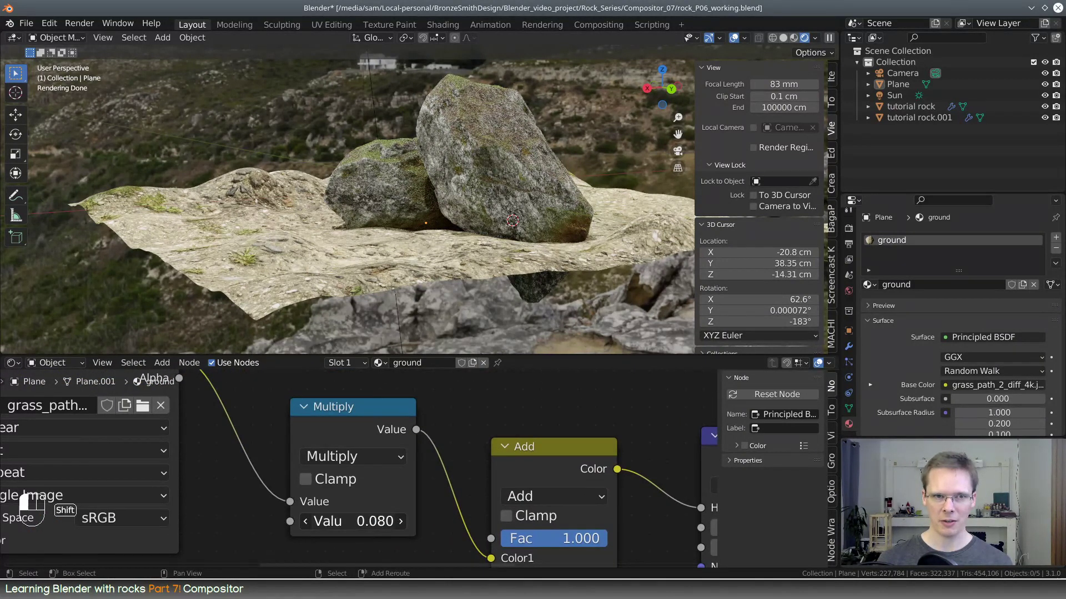
{"action": "left_click_drag", "start_coordinate": [355, 522], "coordinate": [494, 521], "text": "shift"}
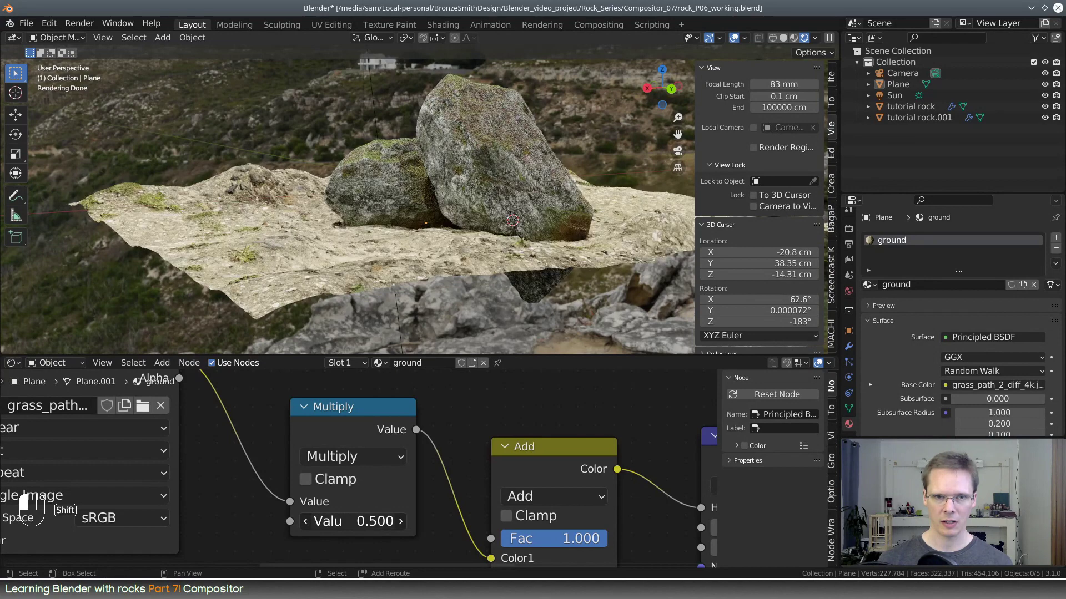
{"action": "left_click_drag", "start_coordinate": [356, 522], "coordinate": [308, 522], "text": "shift"}
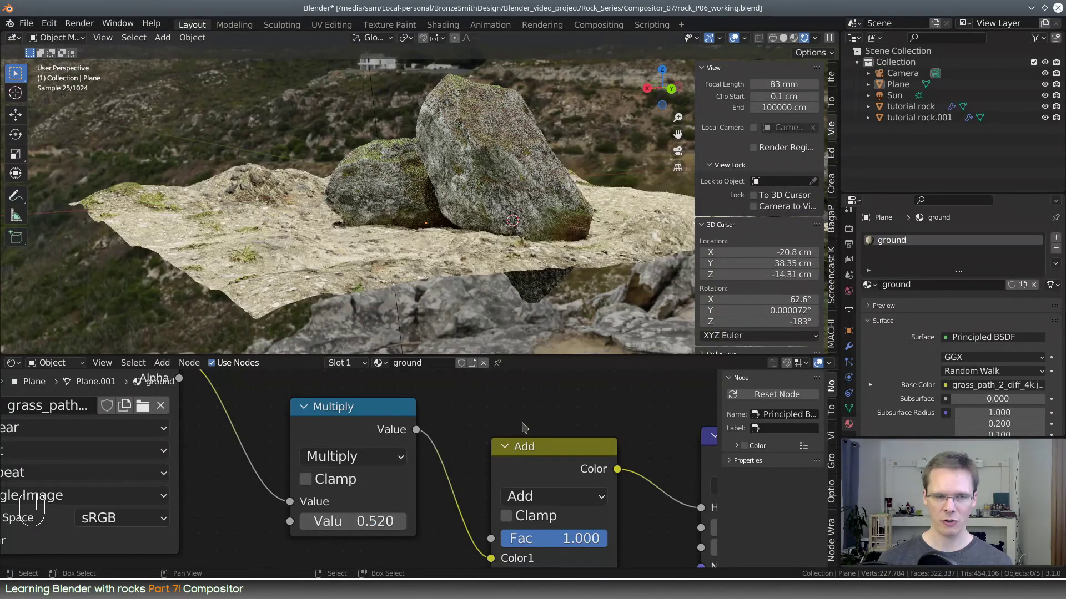
{"action": "left_click", "coordinate": [26, 23]}
{"action": "left_click", "coordinate": [45, 97]}
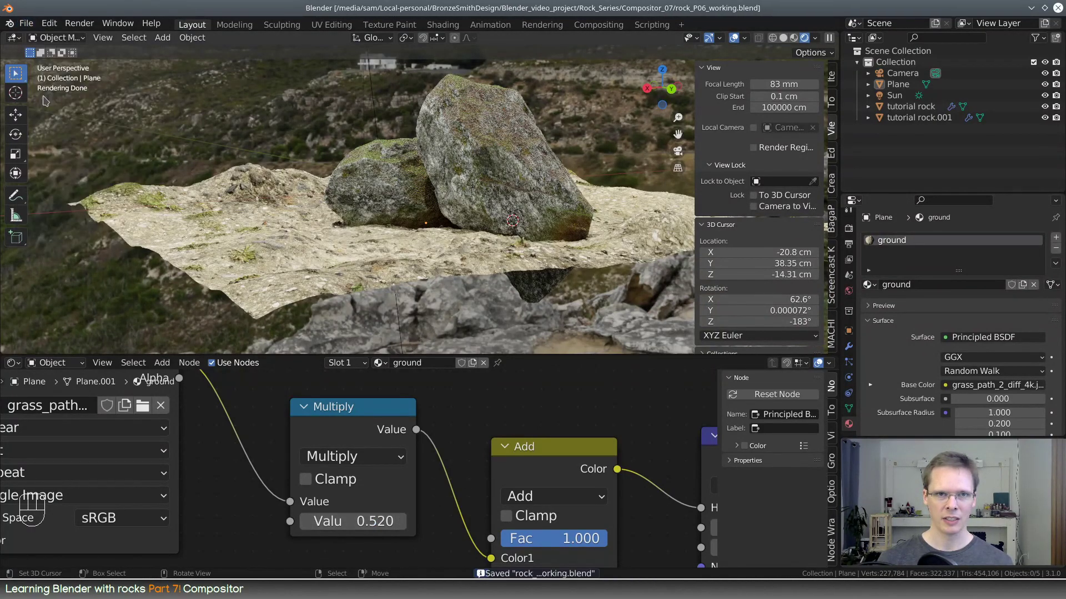
Step: Lock the camera to the view, reframe the two rocks from a lower angle, and save the file
{"action": "mouse_move", "coordinate": [437, 204]}
{"action": "middle_mouse_down"}
{"action": "mouse_move", "coordinate": [441, 265]}
{"action": "mouse_move", "coordinate": [442, 210]}
{"action": "middle_mouse_up"}
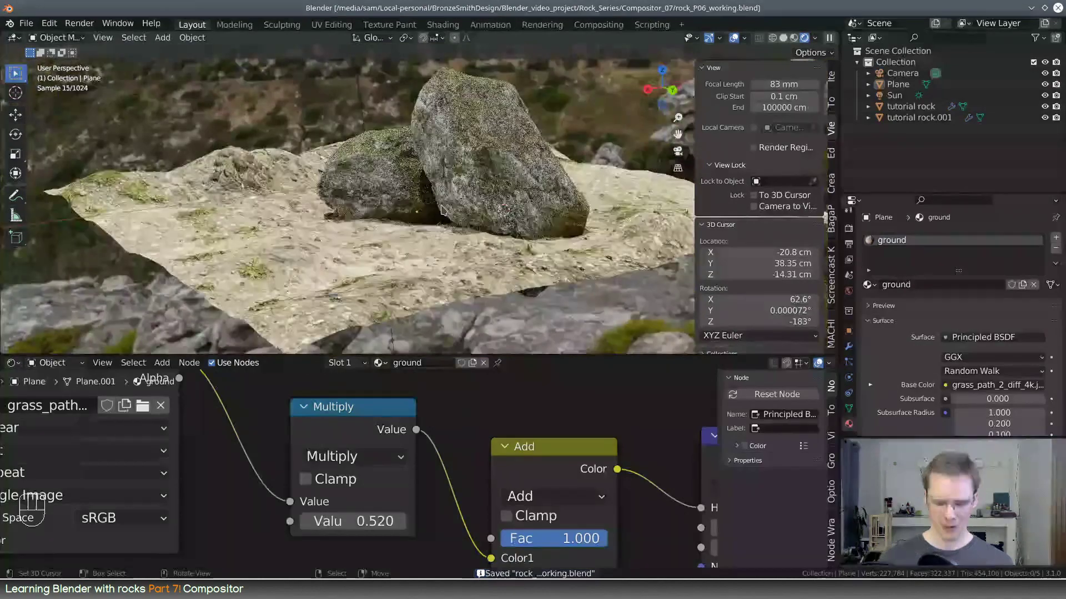
{"action": "key", "text": "KP_0"}
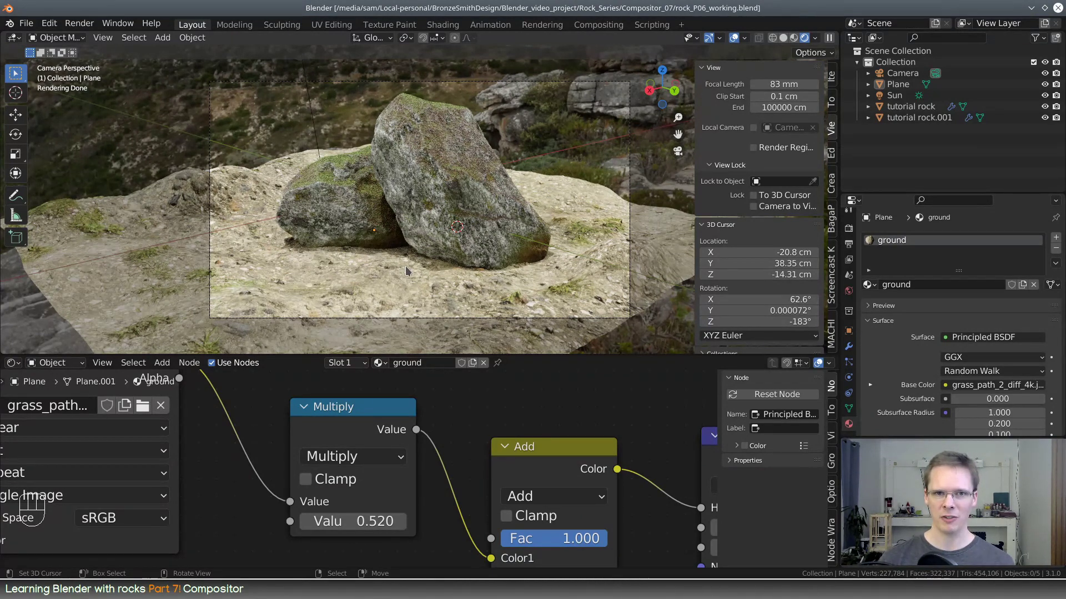
{"action": "middle_click_drag", "start_coordinate": [435, 228], "coordinate": [439, 237], "text": "shift"}
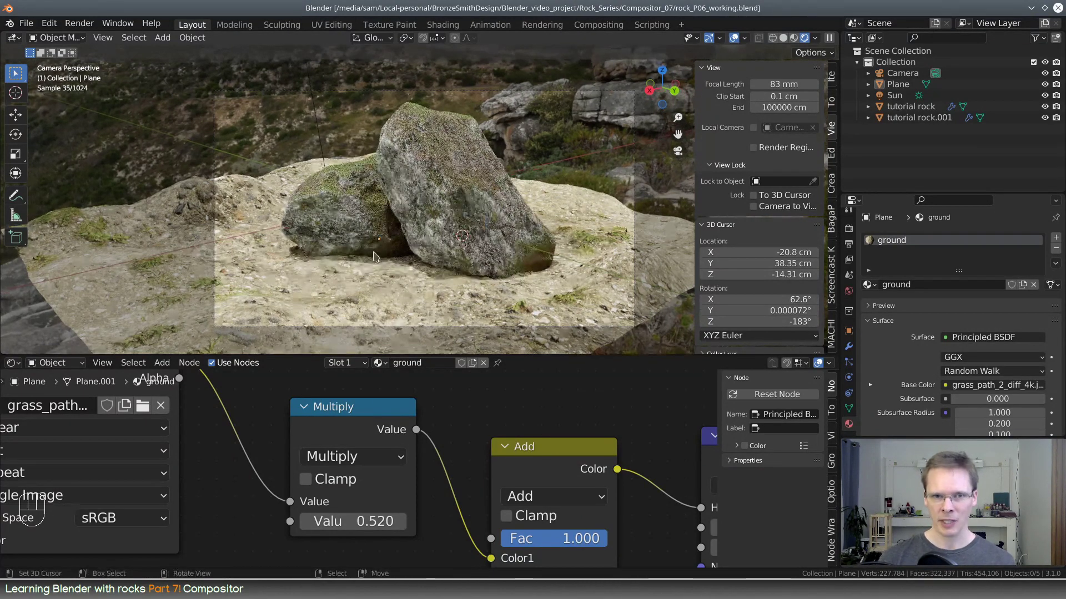
{"action": "left_click", "coordinate": [753, 207]}
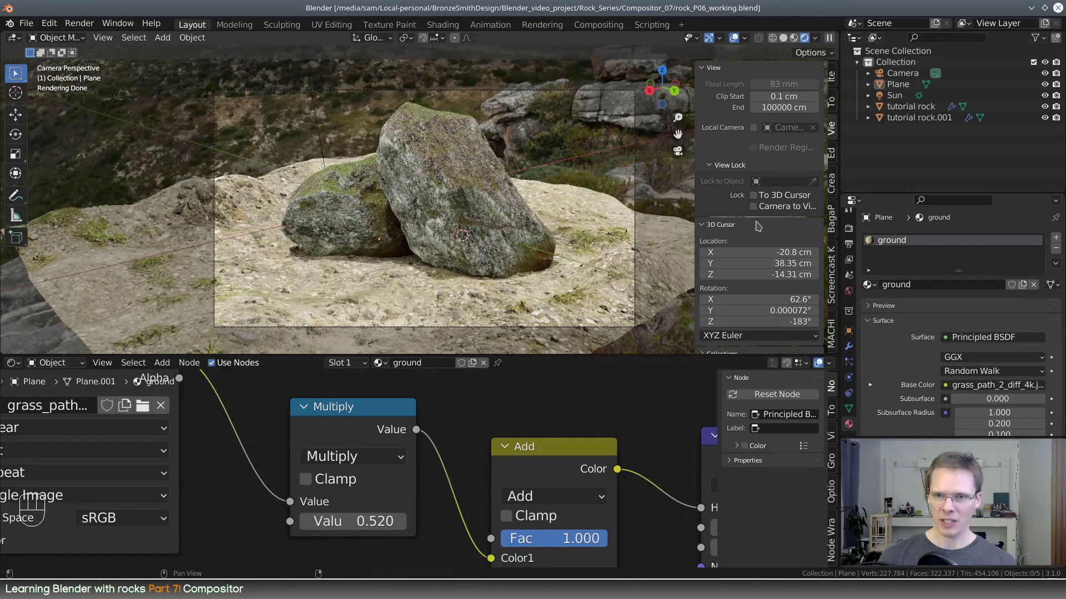
{"action": "middle_click_drag", "start_coordinate": [621, 280], "coordinate": [373, 210]}
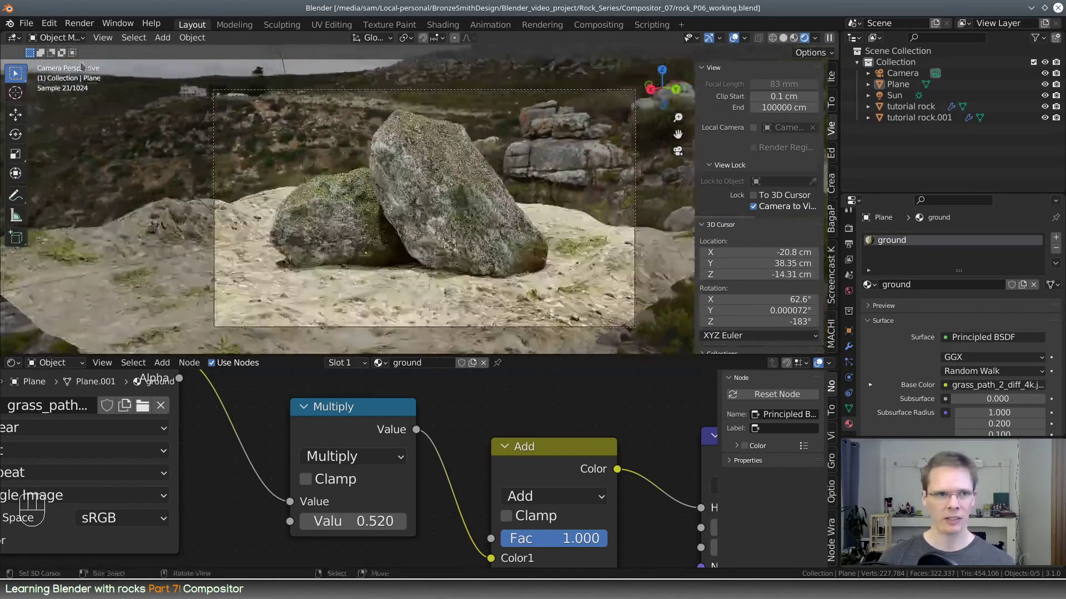
{"action": "left_click", "coordinate": [26, 23]}
{"action": "left_click", "coordinate": [41, 98]}
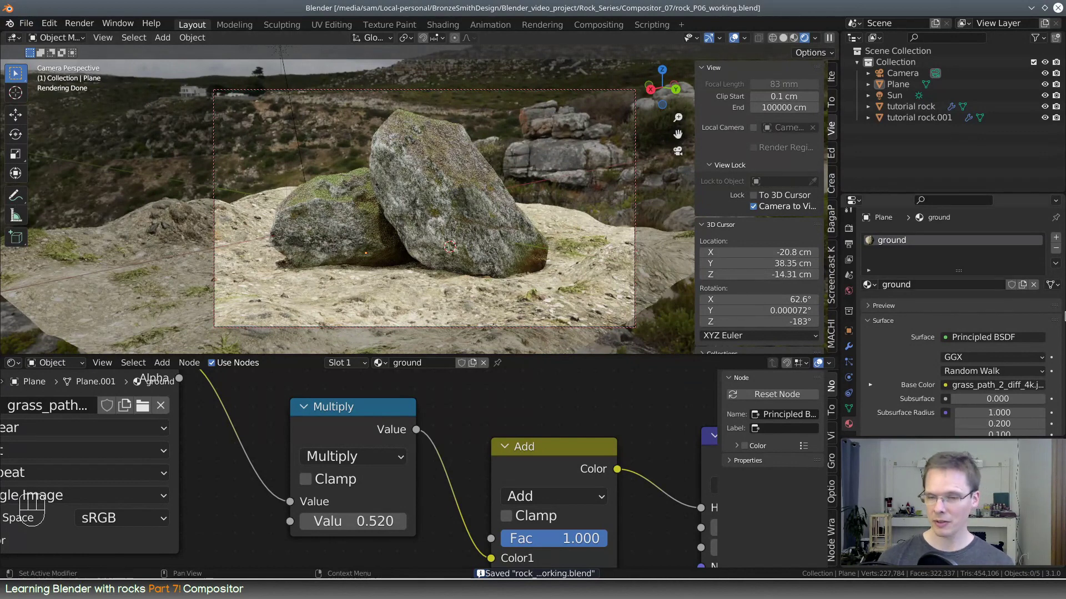
Step: Set the final render's noise threshold to 0.0080 in the Cycles sampling settings
{"action": "left_click", "coordinate": [848, 229]}
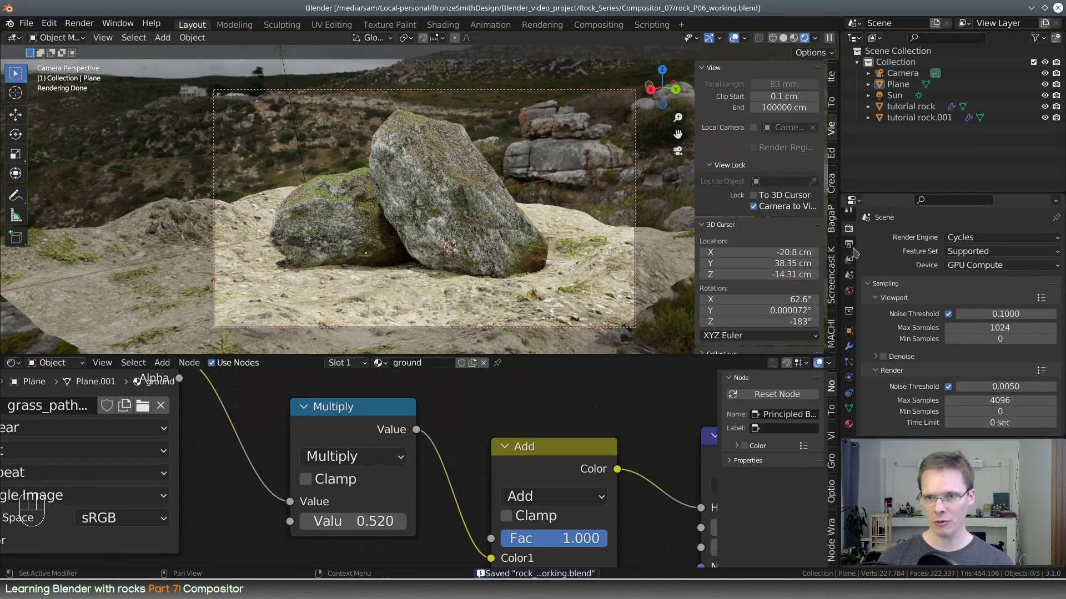
{"action": "left_click", "coordinate": [848, 244]}
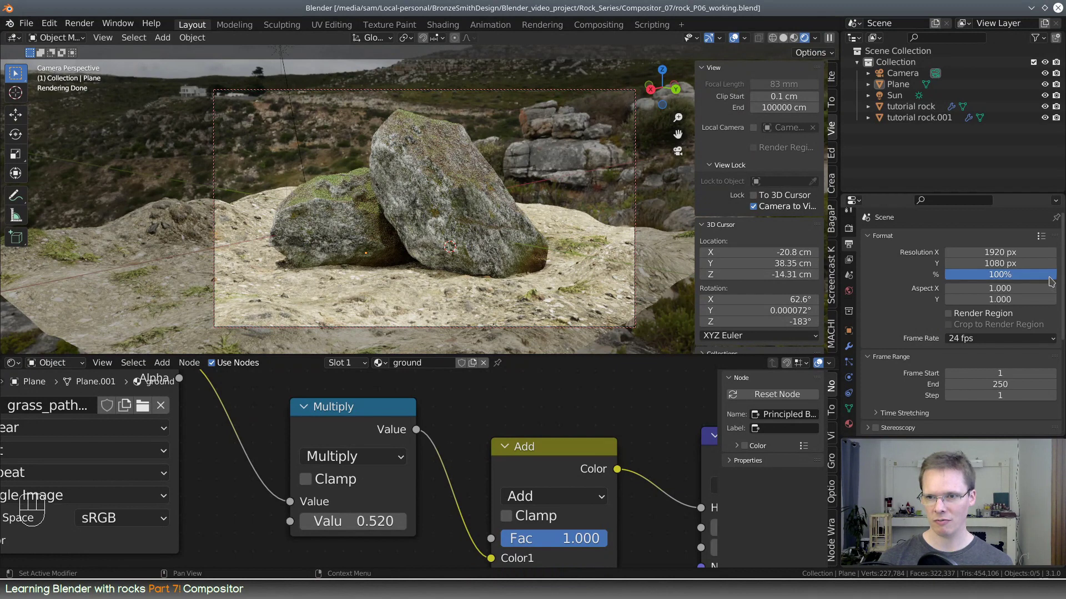
{"action": "left_click", "coordinate": [849, 228]}
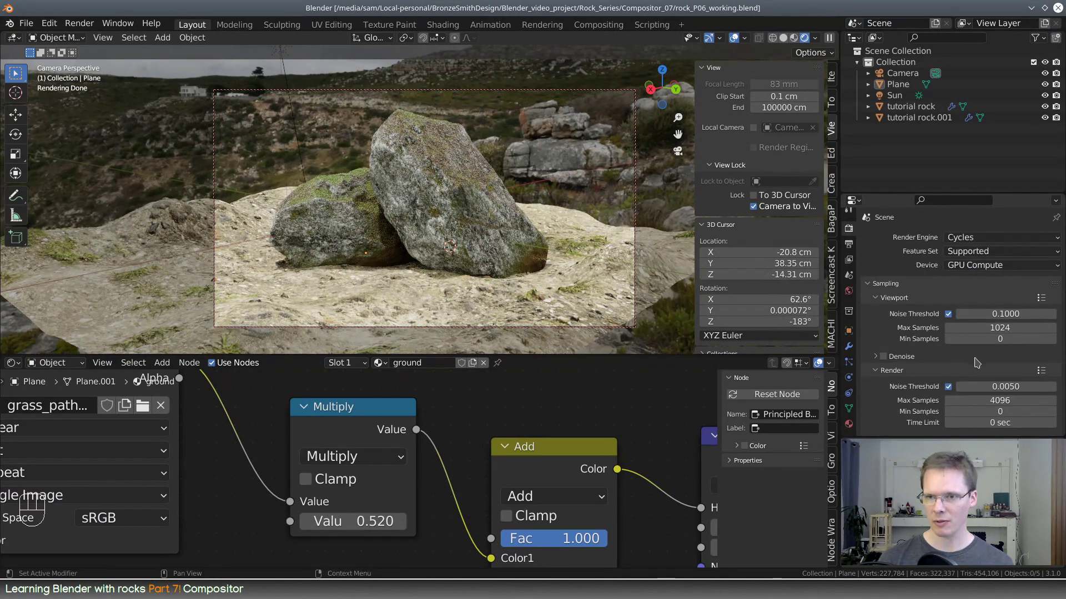
{"action": "left_click", "coordinate": [994, 386]}
{"action": "left_click", "coordinate": [976, 387]}
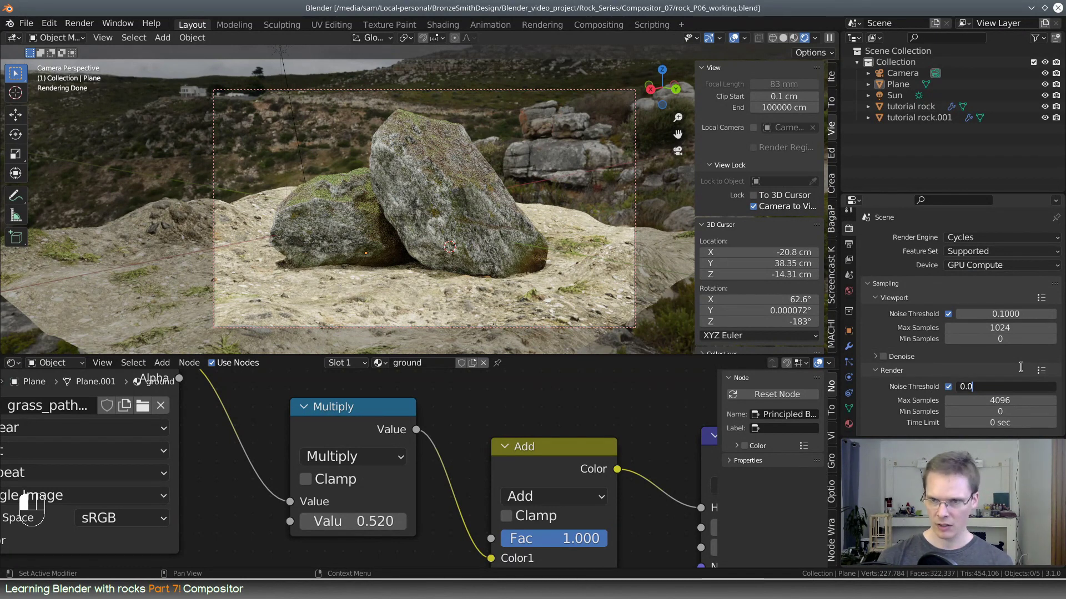
{"action": "type", "text": "8"}
{"action": "key", "text": "Return"}
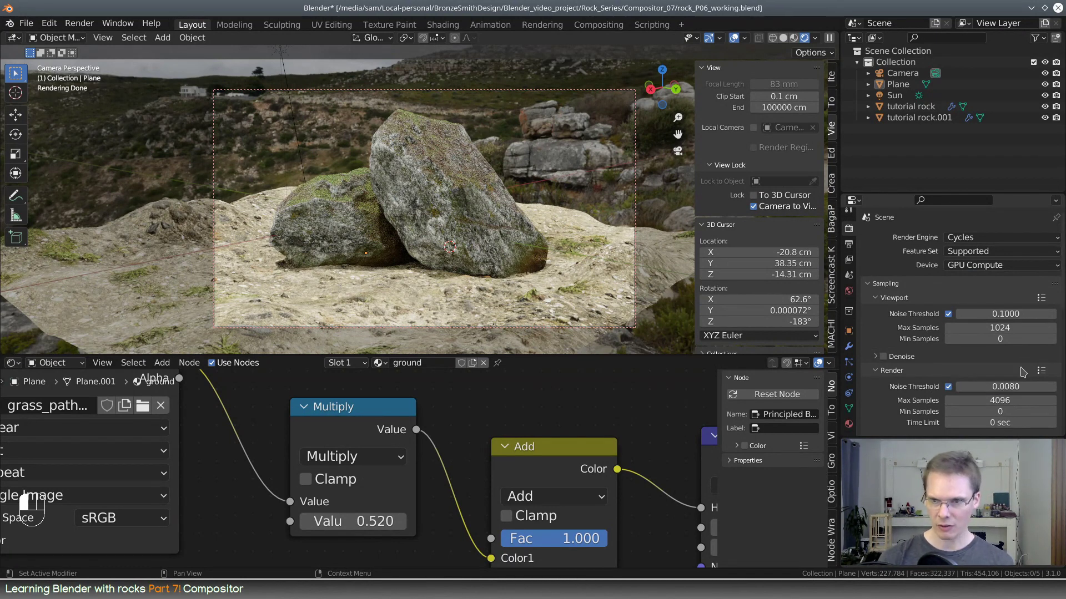
Step: Save the file, run a test render of the two rocks, and close the render window
{"action": "left_click", "coordinate": [27, 23]}
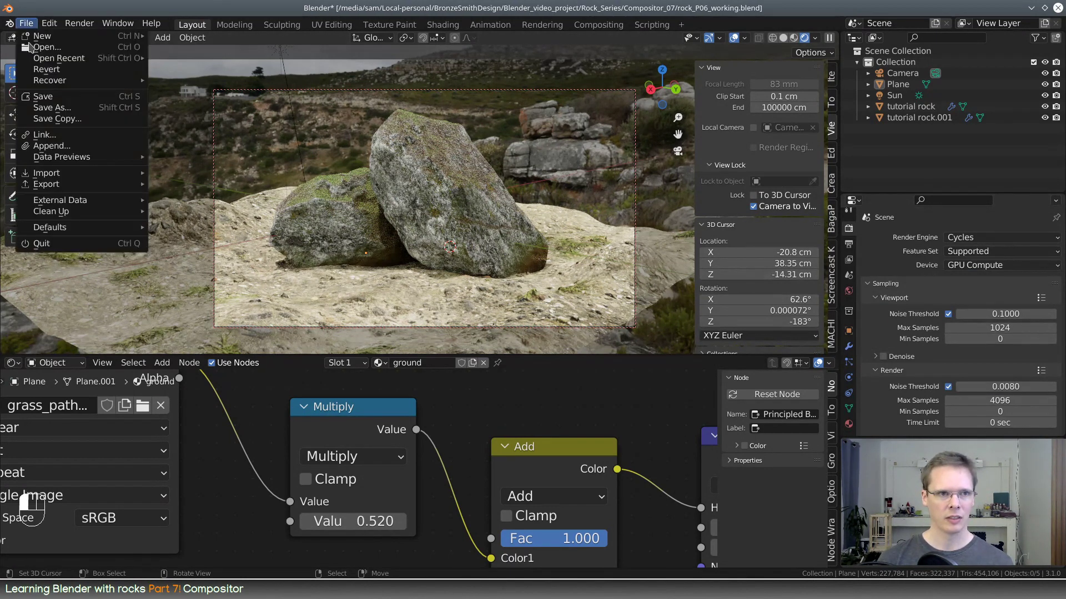
{"action": "left_click", "coordinate": [45, 98]}
{"action": "key", "text": "F12"}
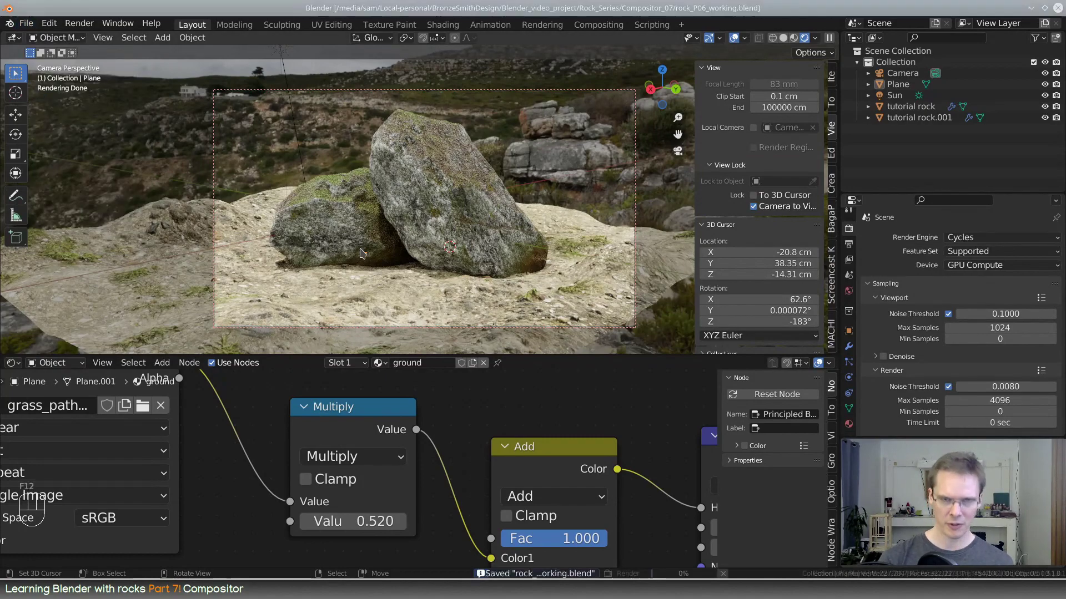
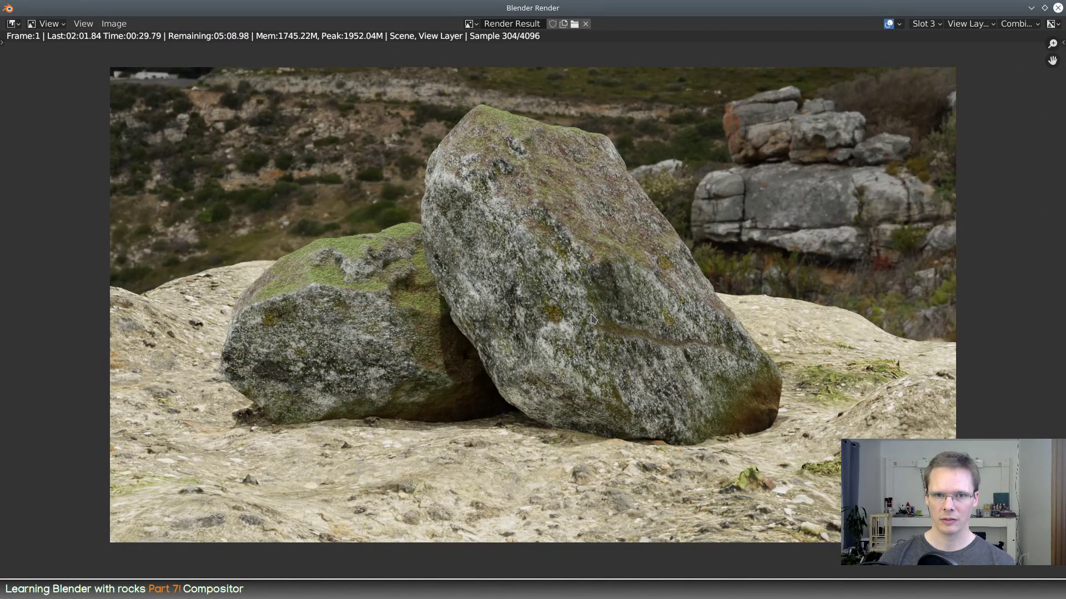
{"action": "left_click", "coordinate": [1058, 8]}
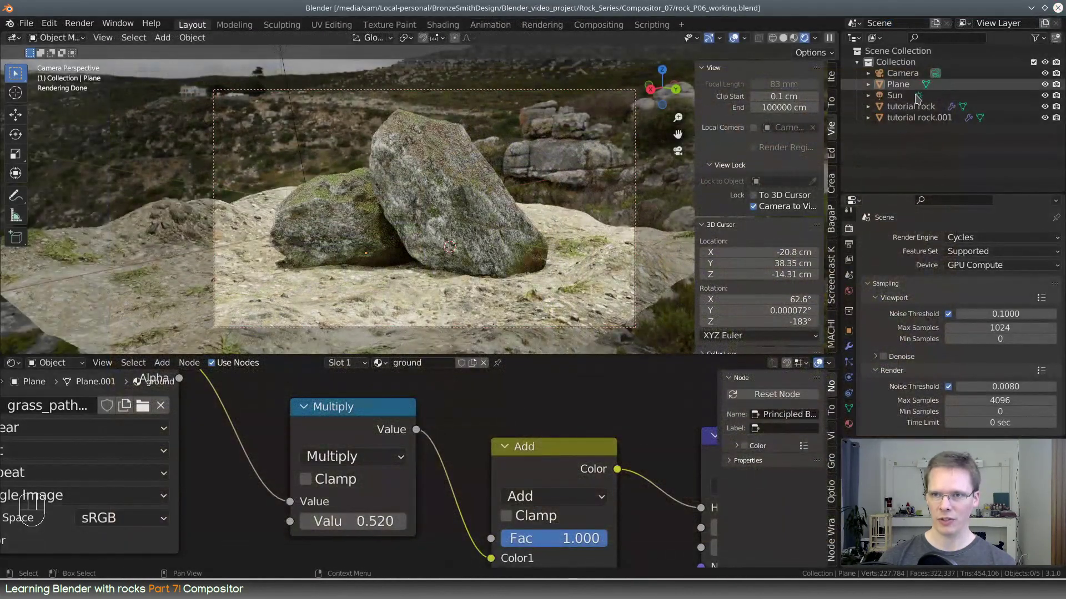
Step: Lower the Sun light's strength to 1.000 and save the file
{"action": "left_click", "coordinate": [894, 95]}
{"action": "left_click", "coordinate": [848, 390]}
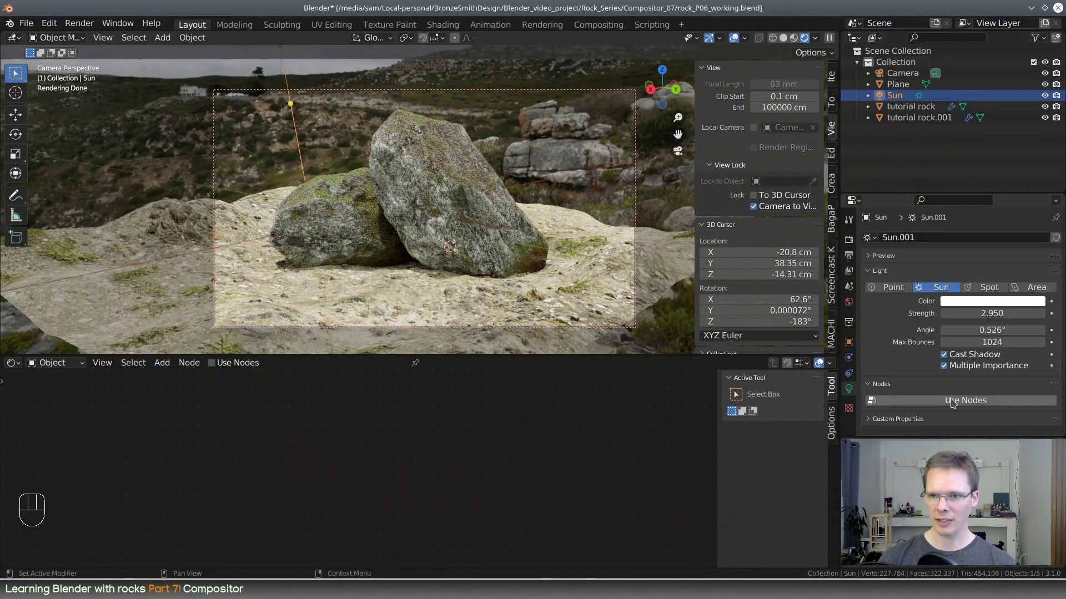
{"action": "left_click_drag", "start_coordinate": [992, 313], "coordinate": [986, 313]}
{"action": "left_click", "coordinate": [27, 23]}
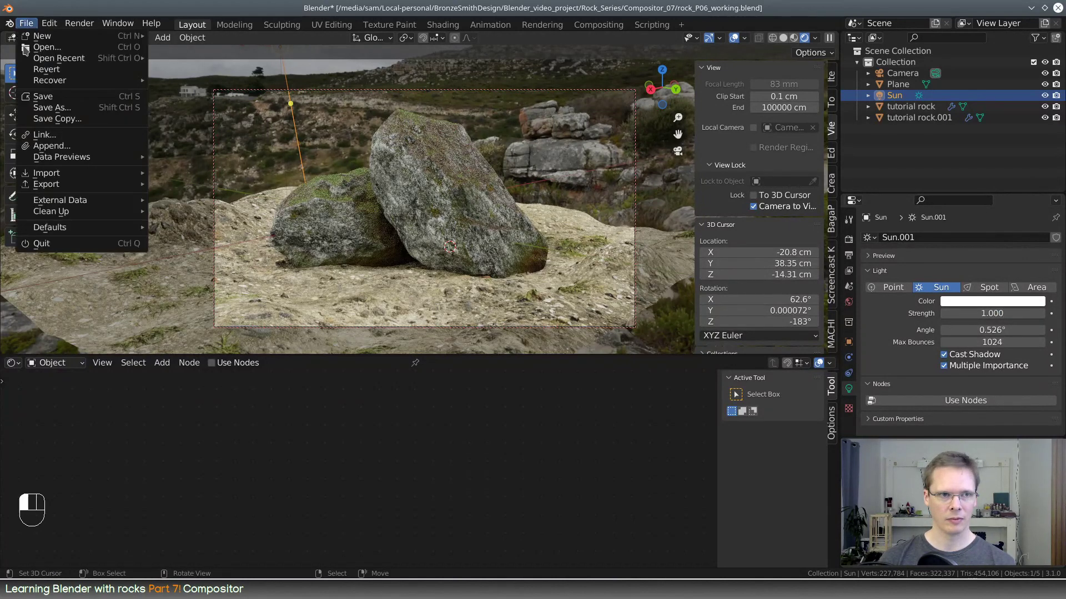
{"action": "left_click", "coordinate": [33, 98]}
Step: In the large rock's rock_02 material, set the Multiply node feeding Subsurface to 0.050 and save the file
{"action": "left_click", "coordinate": [466, 184]}
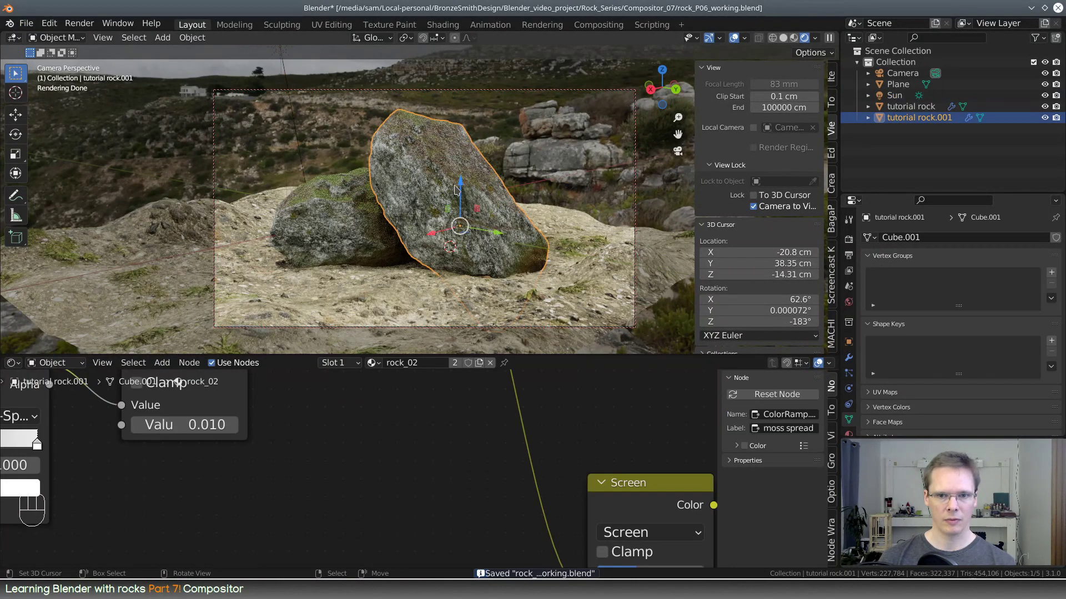
{"action": "scroll", "coordinate": [578, 451], "scroll_direction": "down", "scroll_amount": 4}
{"action": "middle_click_drag", "start_coordinate": [654, 431], "coordinate": [437, 384]}
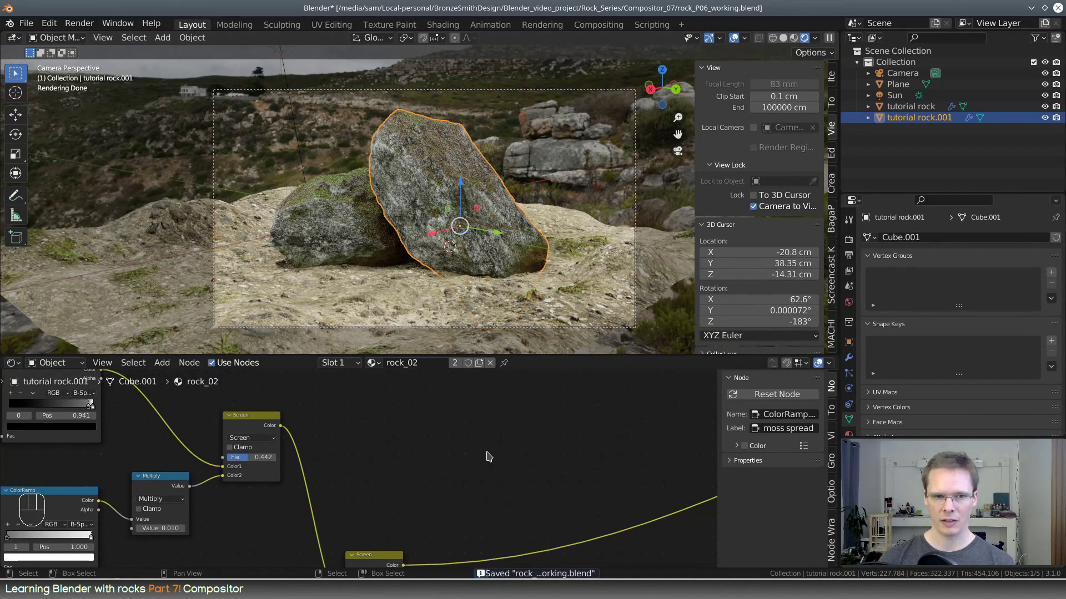
{"action": "scroll", "coordinate": [488, 457], "scroll_direction": "down", "scroll_amount": 3}
{"action": "middle_click_drag", "start_coordinate": [588, 495], "coordinate": [174, 406]}
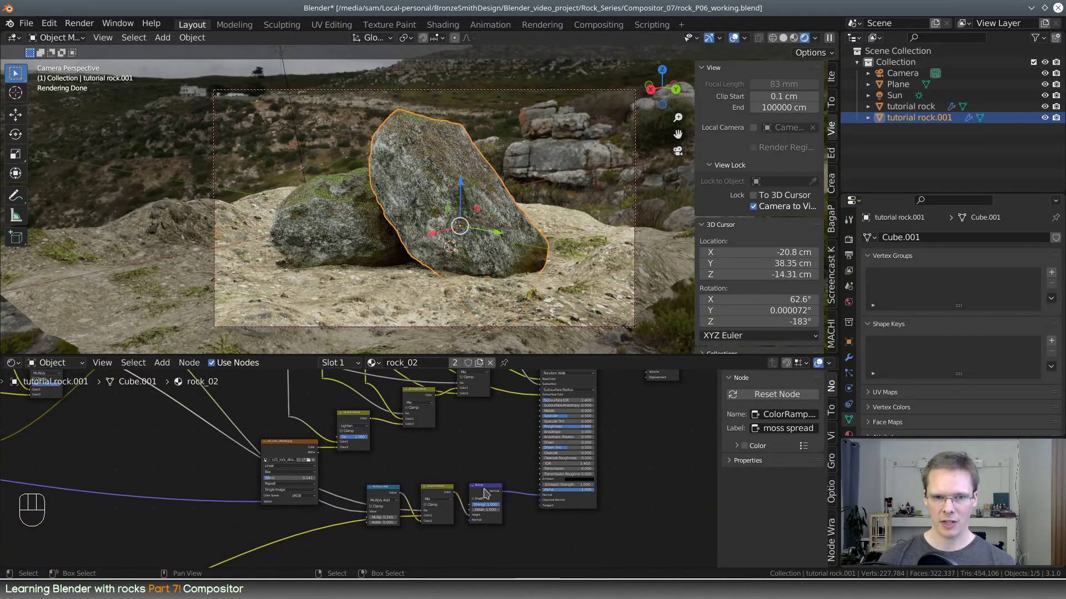
{"action": "middle_click_drag", "start_coordinate": [516, 448], "coordinate": [417, 519]}
{"action": "scroll", "coordinate": [430, 508], "scroll_direction": "up", "scroll_amount": 4}
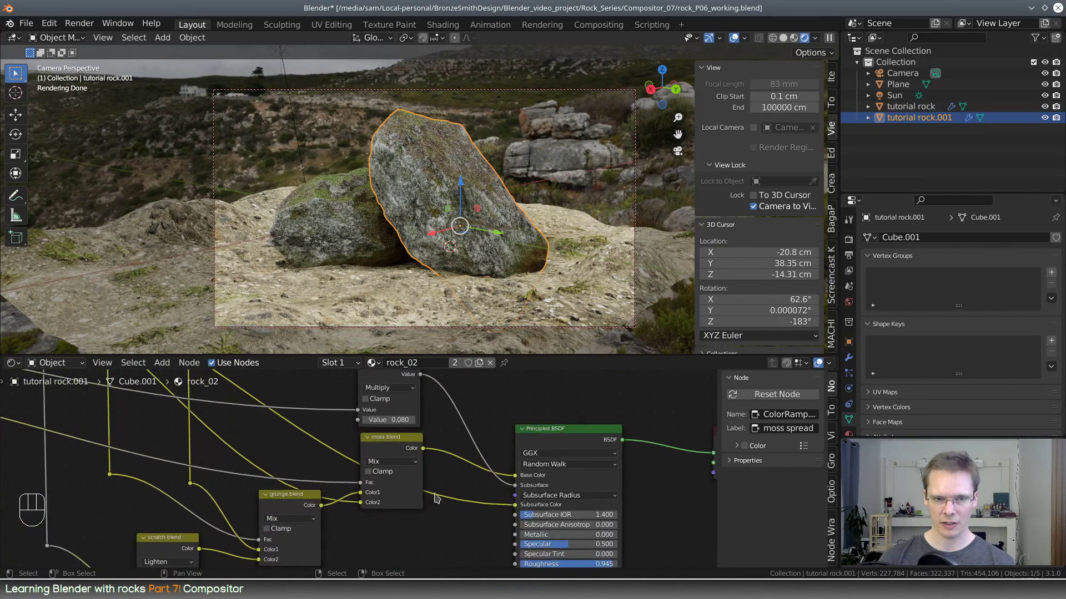
{"action": "middle_click_drag", "start_coordinate": [454, 439], "coordinate": [438, 483]}
{"action": "scroll", "coordinate": [361, 460], "scroll_direction": "up", "scroll_amount": 4}
{"action": "left_click", "coordinate": [394, 445]}
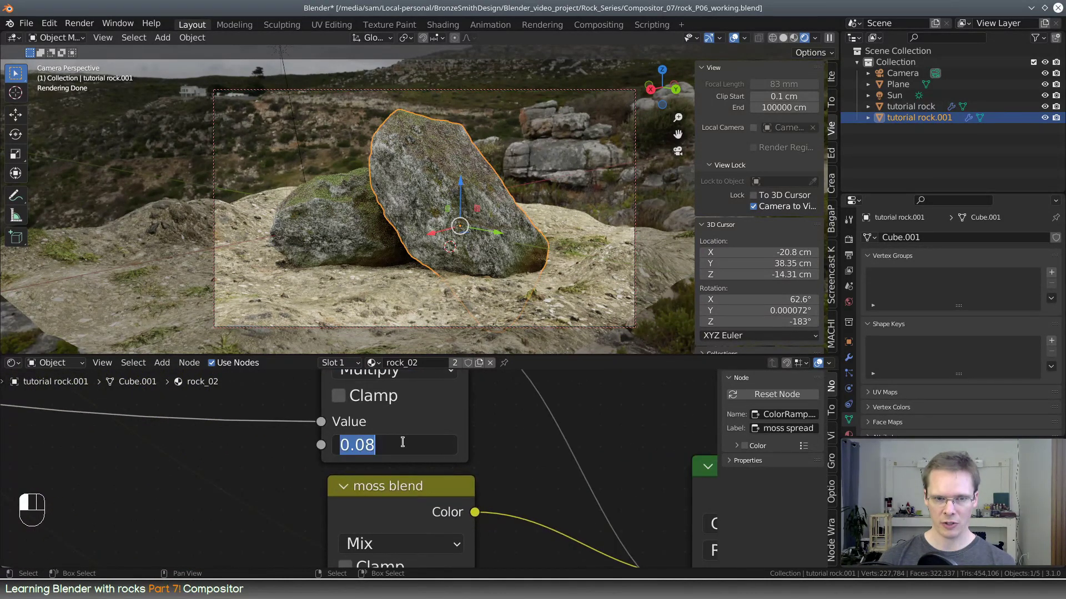
{"action": "left_click", "coordinate": [398, 443]}
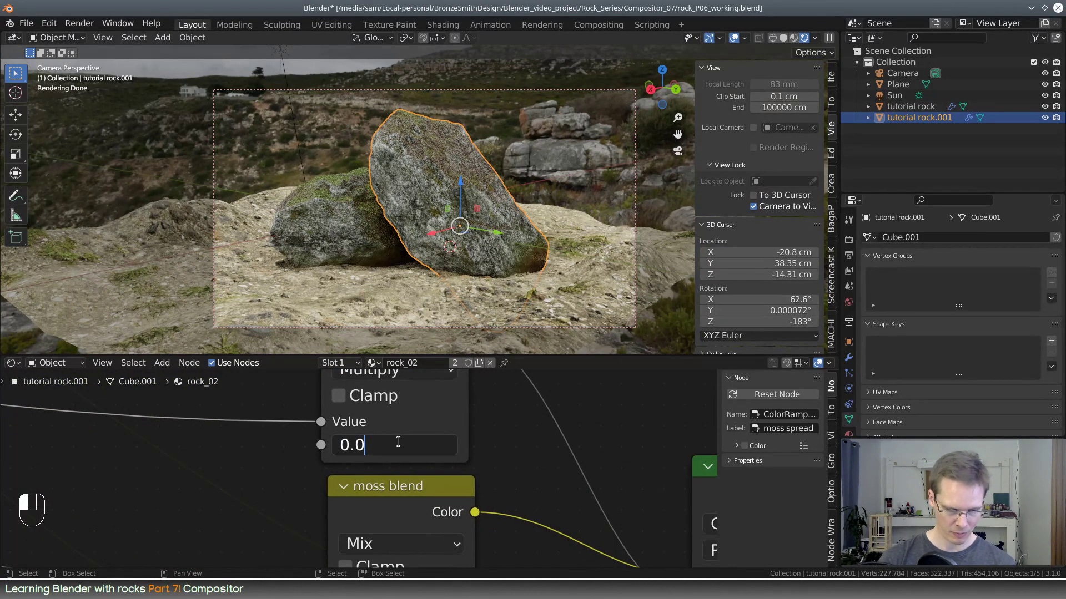
{"action": "key", "text": "Return"}
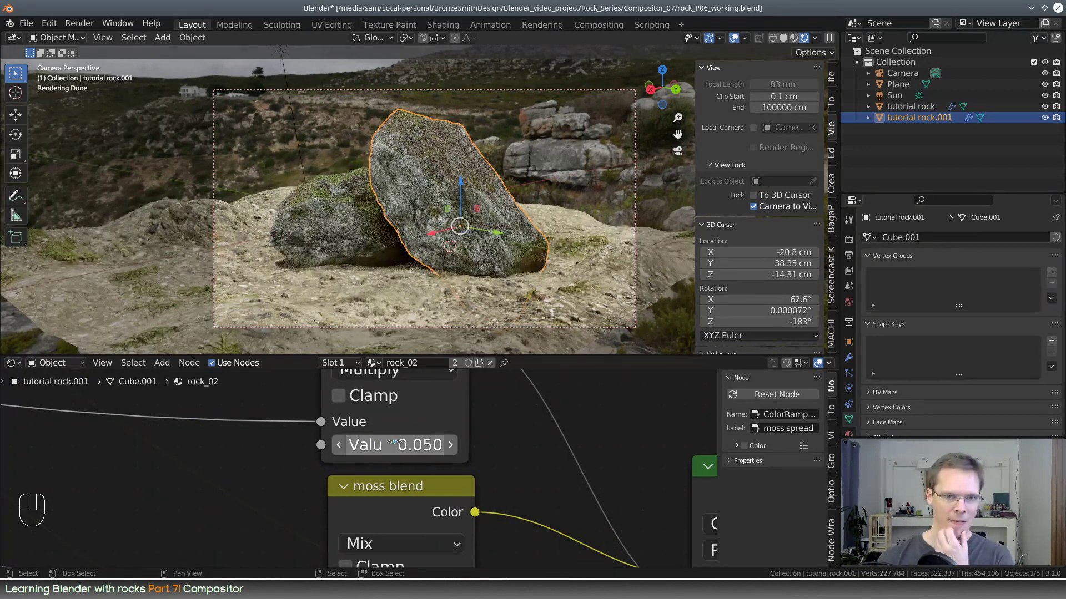
{"action": "left_click", "coordinate": [29, 24]}
{"action": "left_click", "coordinate": [34, 100]}
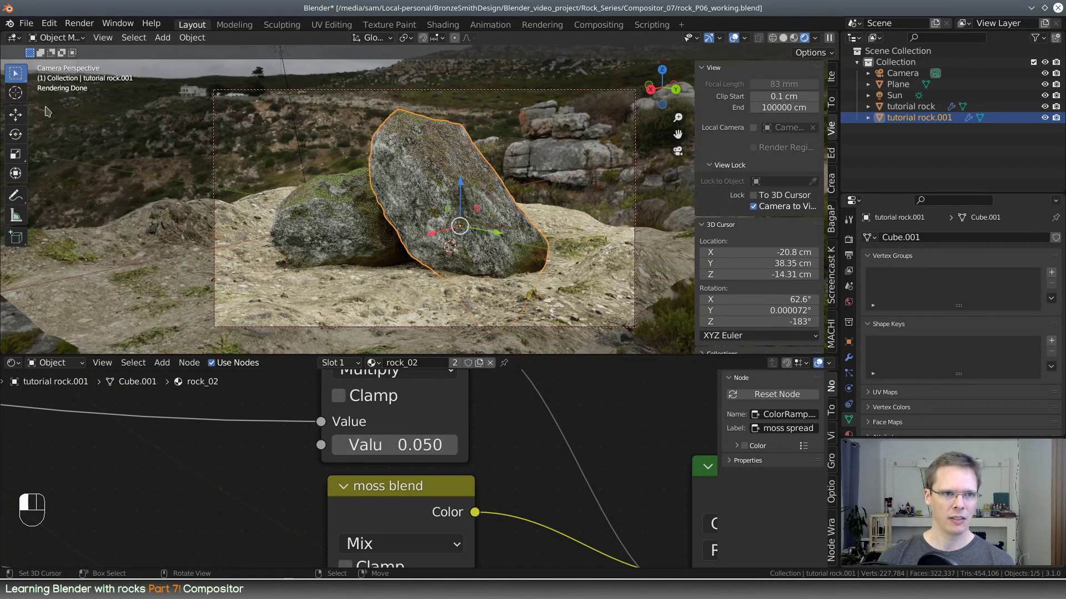
Step: Deselect everything and render the camera view again
{"action": "scroll", "coordinate": [511, 441], "scroll_direction": "down", "scroll_amount": 3}
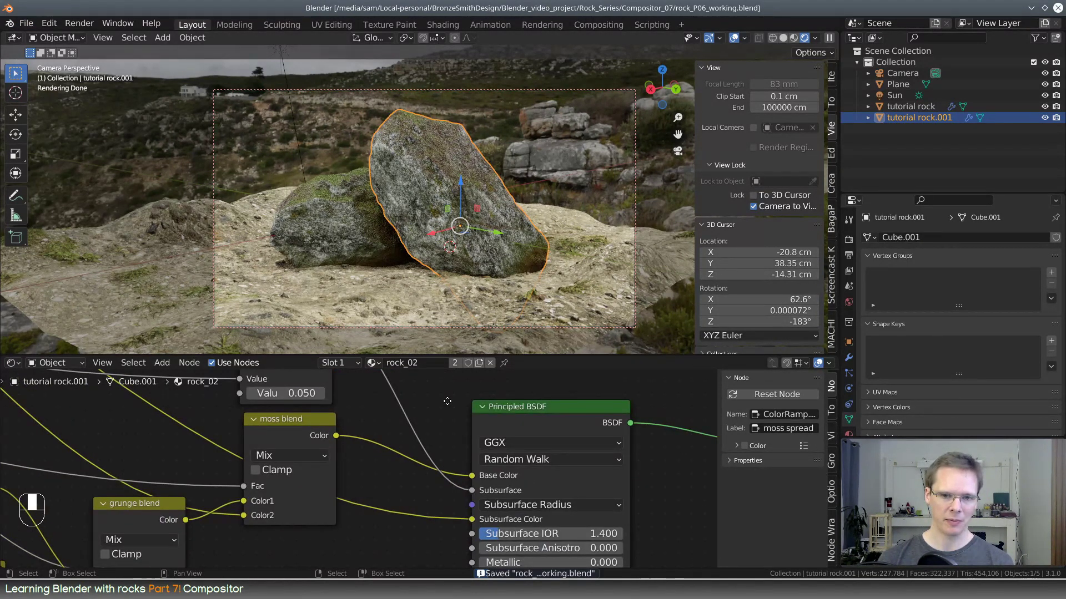
{"action": "middle_click_drag", "start_coordinate": [542, 408], "coordinate": [580, 427]}
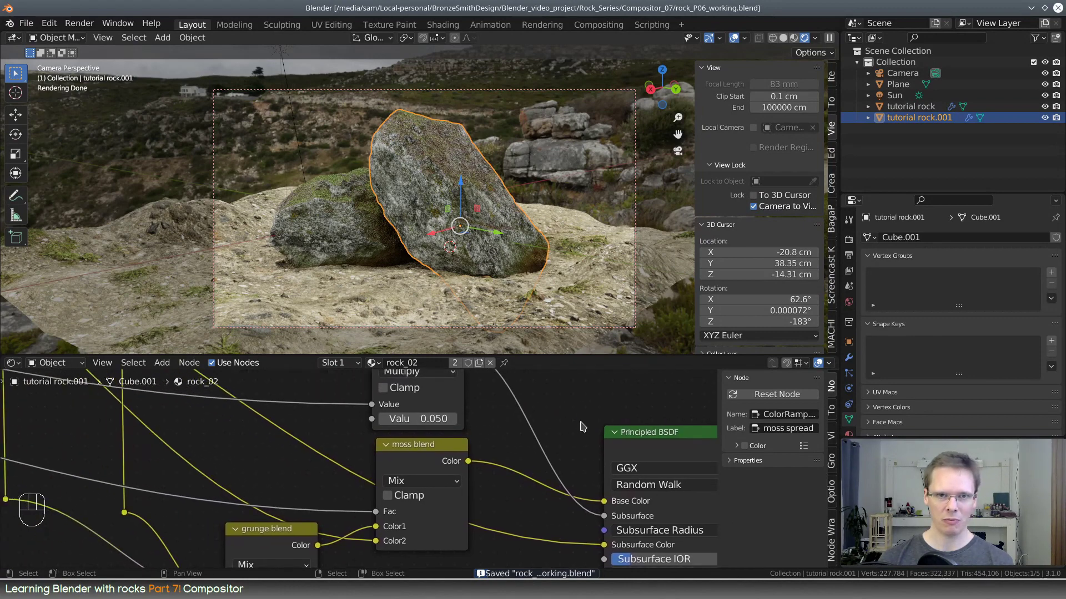
{"action": "key", "text": "alt+a"}
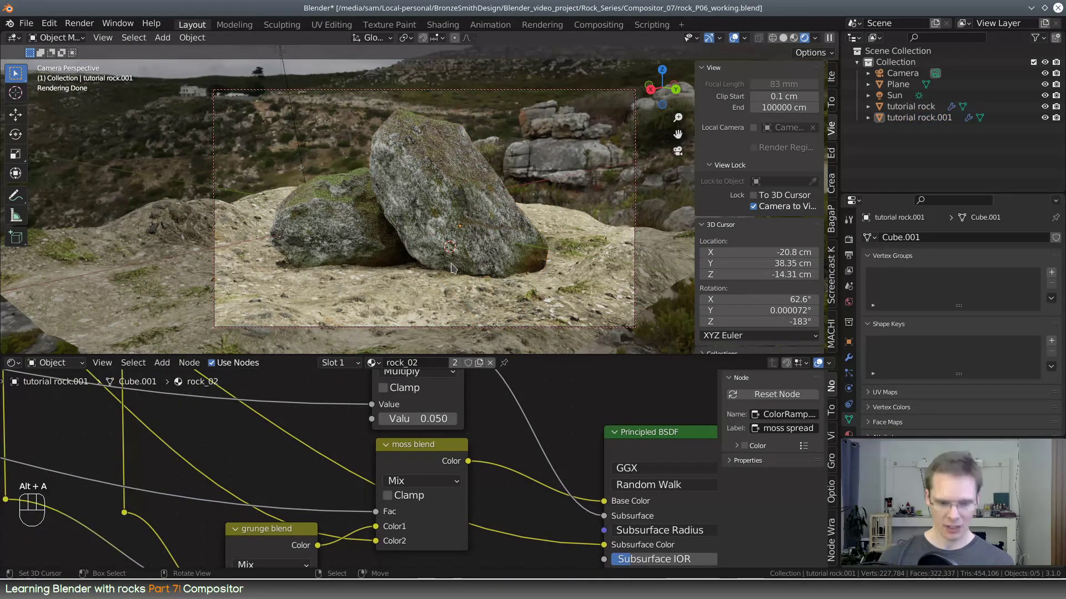
{"action": "key", "text": "F12"}
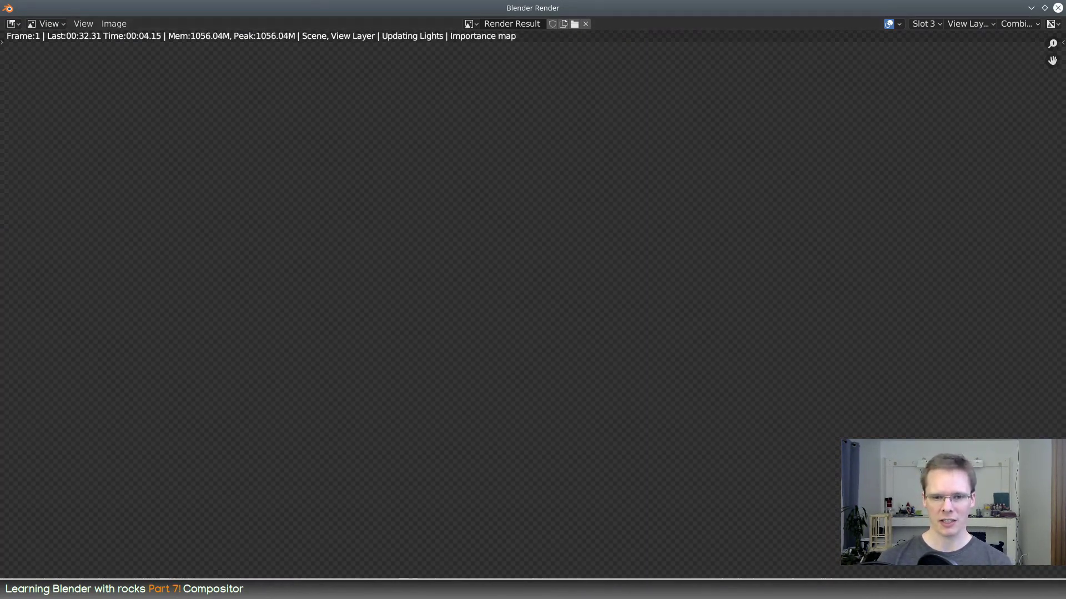
{"action": "scroll", "coordinate": [673, 438], "scroll_direction": "down", "scroll_amount": 1}
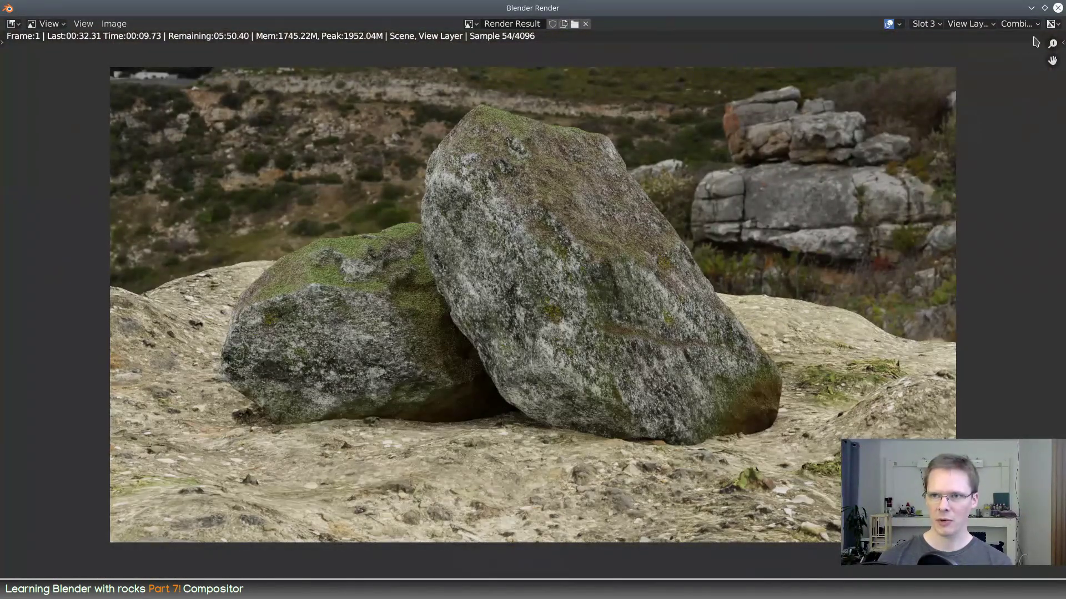
Step: Check the render result's layer and pass choices, keep the Combined pass, and inspect the rendered rocks up close
{"action": "left_click", "coordinate": [1016, 24]}
{"action": "left_click", "coordinate": [984, 25]}
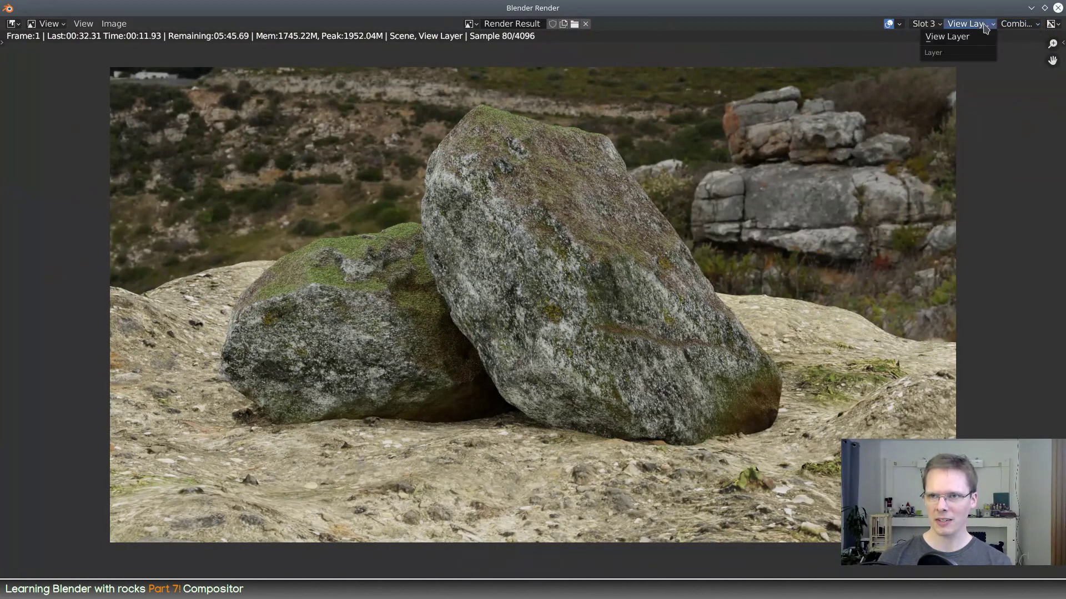
{"action": "left_click", "coordinate": [1014, 24]}
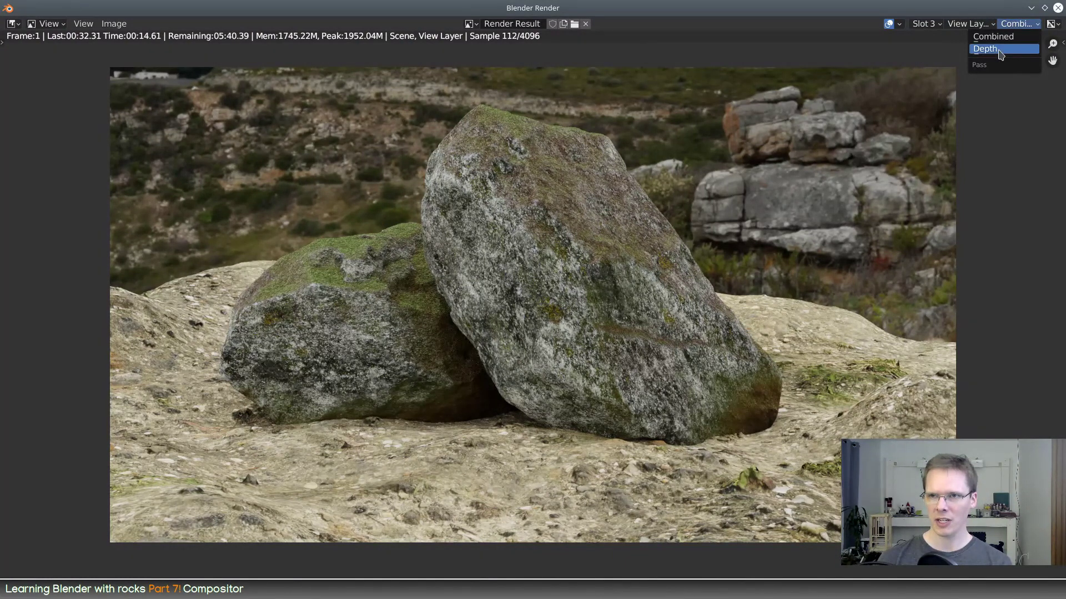
{"action": "left_click", "coordinate": [1011, 36]}
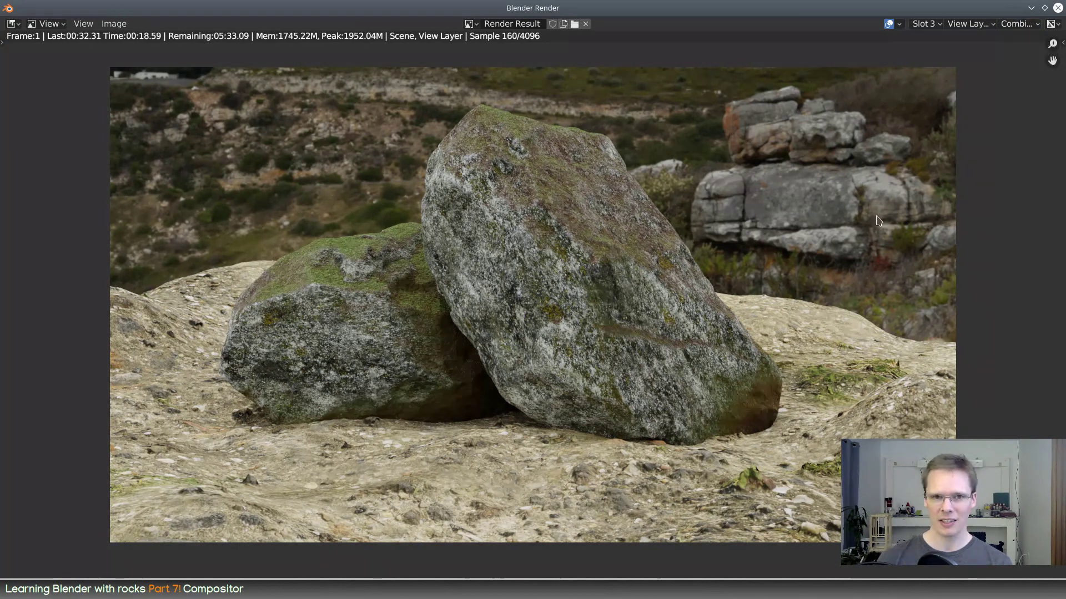
{"action": "left_click", "coordinate": [1017, 24]}
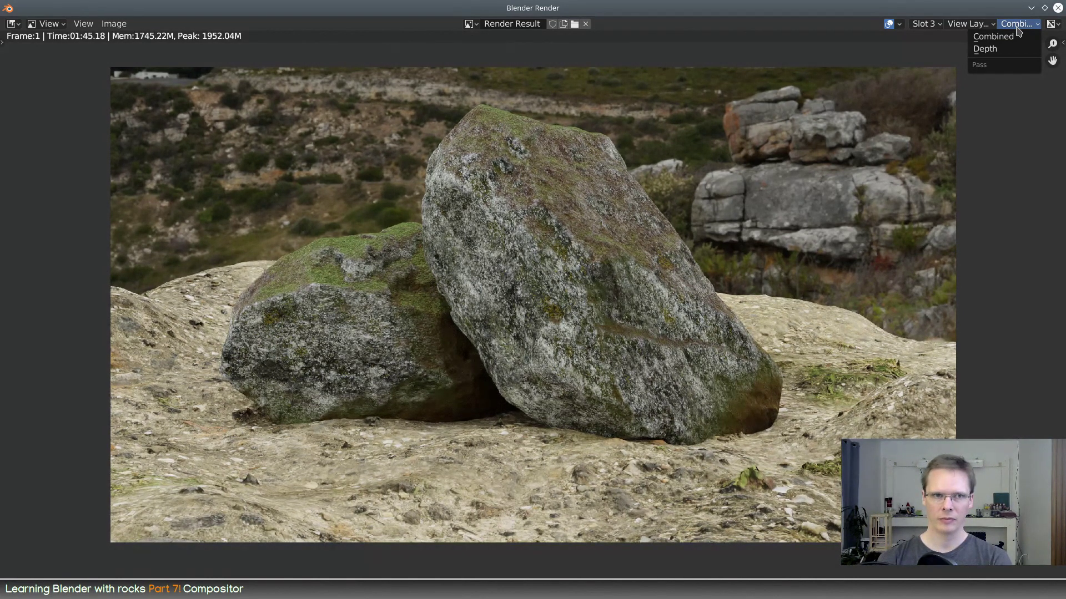
{"action": "left_click", "coordinate": [993, 37]}
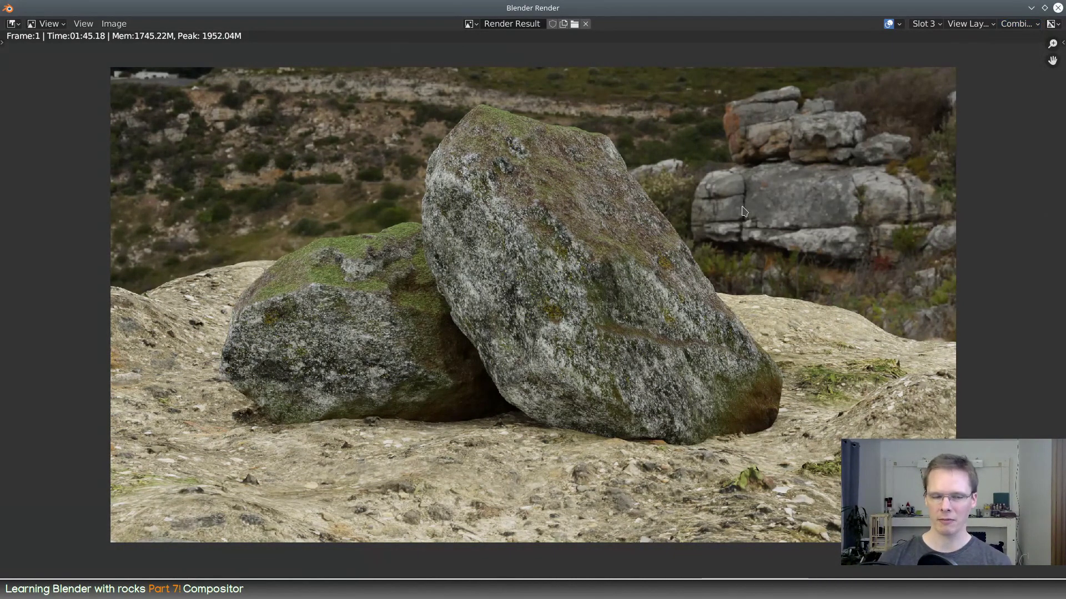
{"action": "scroll", "coordinate": [861, 191], "scroll_direction": "up", "scroll_amount": 1}
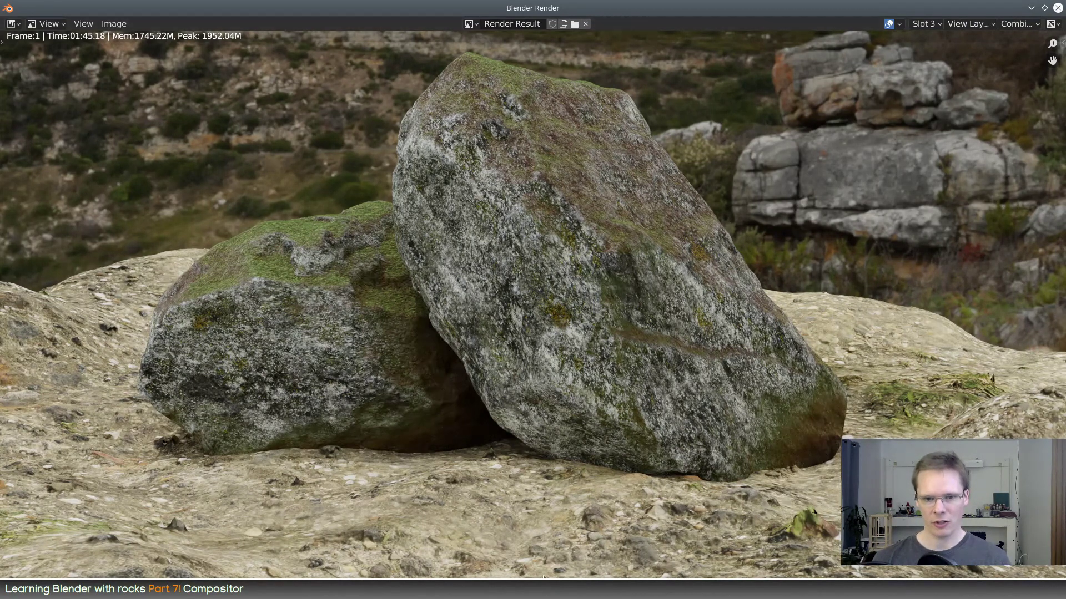
Step: Close the render result and save the file
{"action": "key", "text": "Escape"}
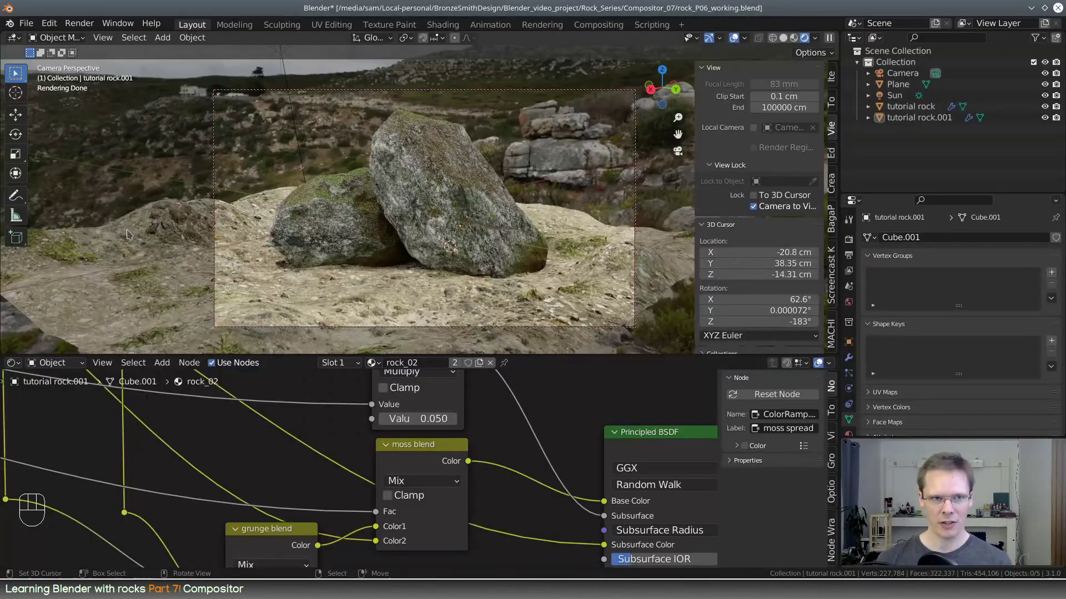
{"action": "left_click", "coordinate": [26, 23]}
{"action": "left_click", "coordinate": [58, 97]}
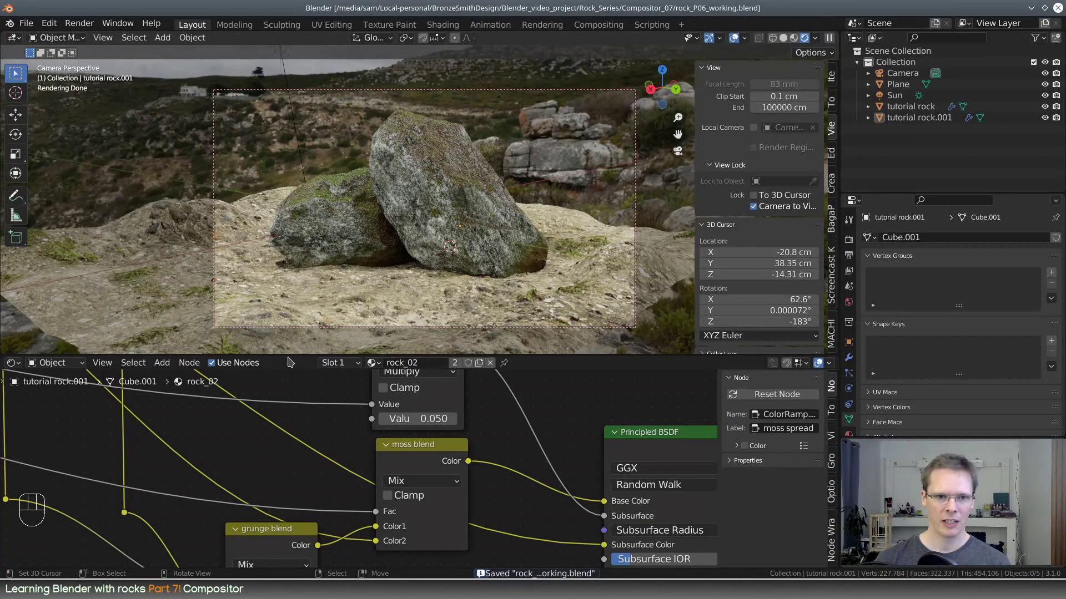
Step: Change the node editor area to the Compositor, enlarge it slightly, and set the 3D viewport to solid shading
{"action": "left_click", "coordinate": [12, 363]}
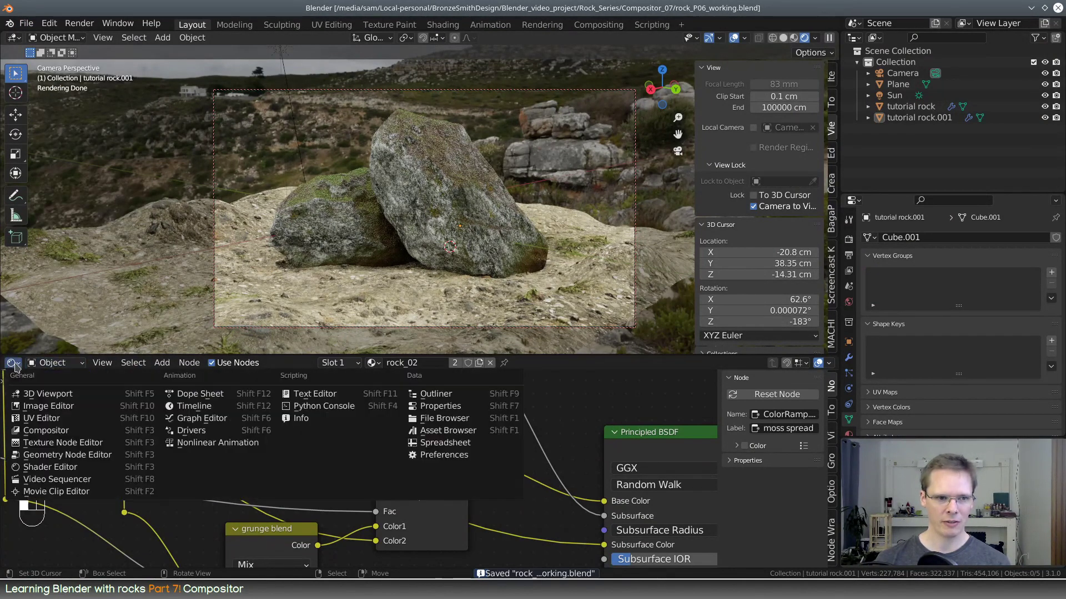
{"action": "left_click", "coordinate": [45, 431]}
{"action": "mouse_move", "coordinate": [144, 353]}
{"action": "left_mouse_down"}
{"action": "mouse_move", "coordinate": [144, 109]}
{"action": "mouse_move", "coordinate": [144, 335]}
{"action": "left_mouse_up"}
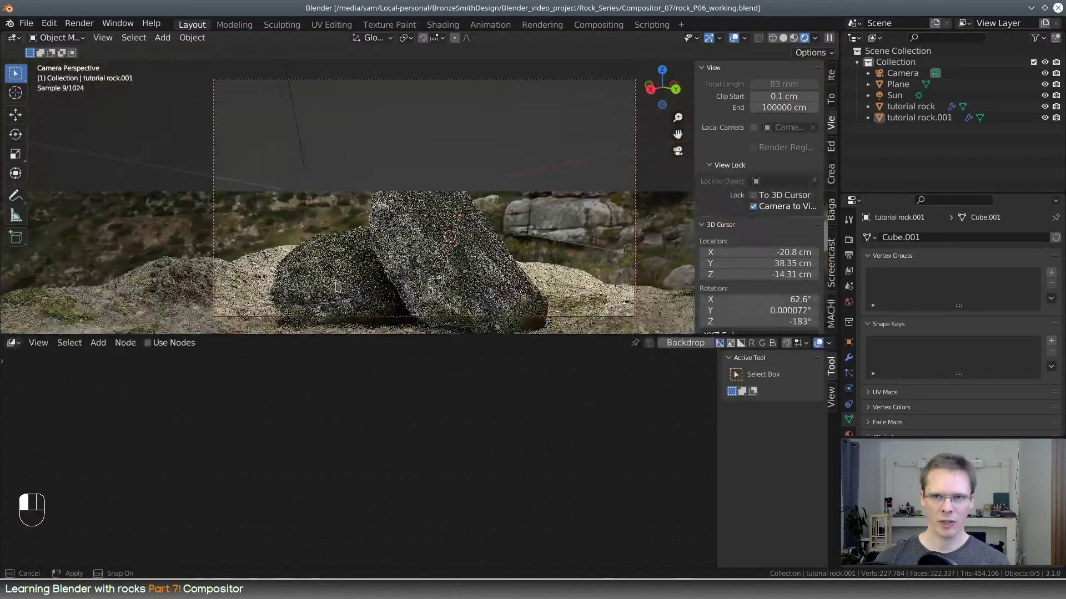
{"action": "left_click", "coordinate": [783, 39]}
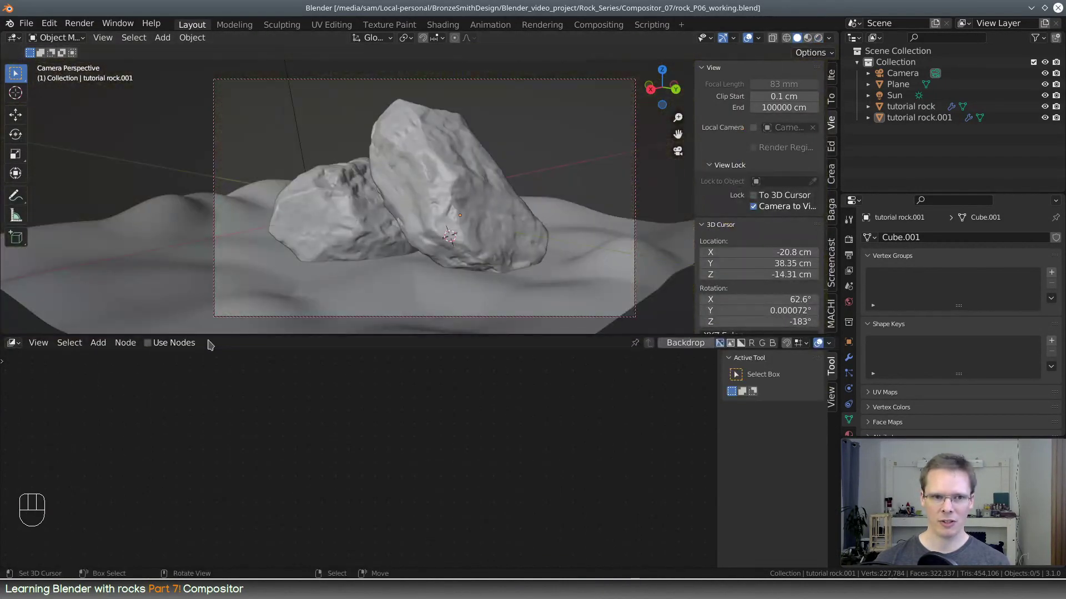
Step: Expand the Compositor area over the entire 3D viewport and enable Use Nodes
{"action": "left_click_drag", "start_coordinate": [213, 335], "coordinate": [318, 39]}
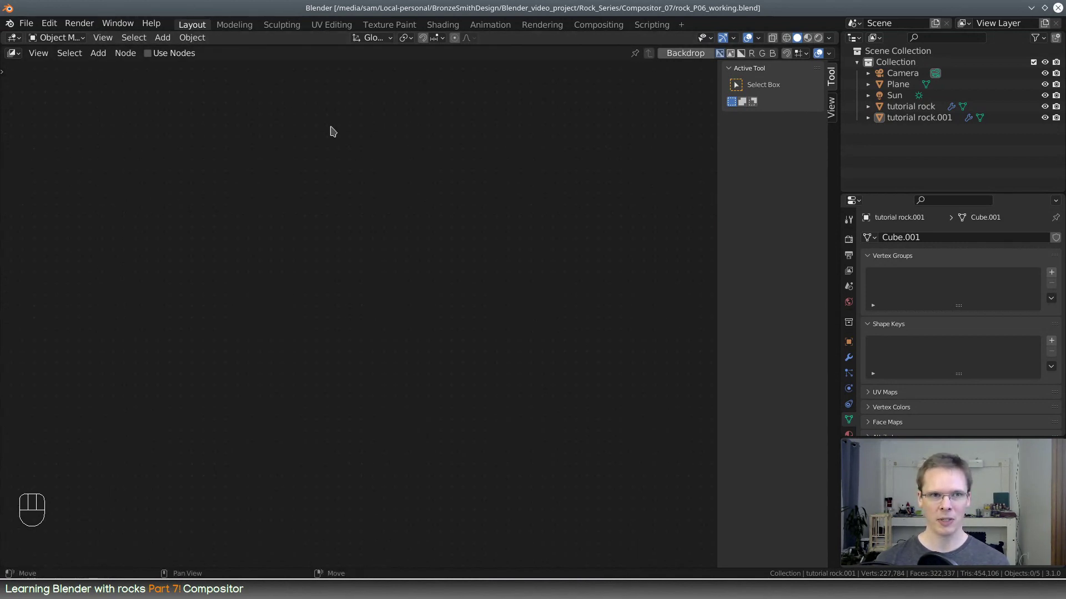
{"action": "left_click", "coordinate": [158, 56]}
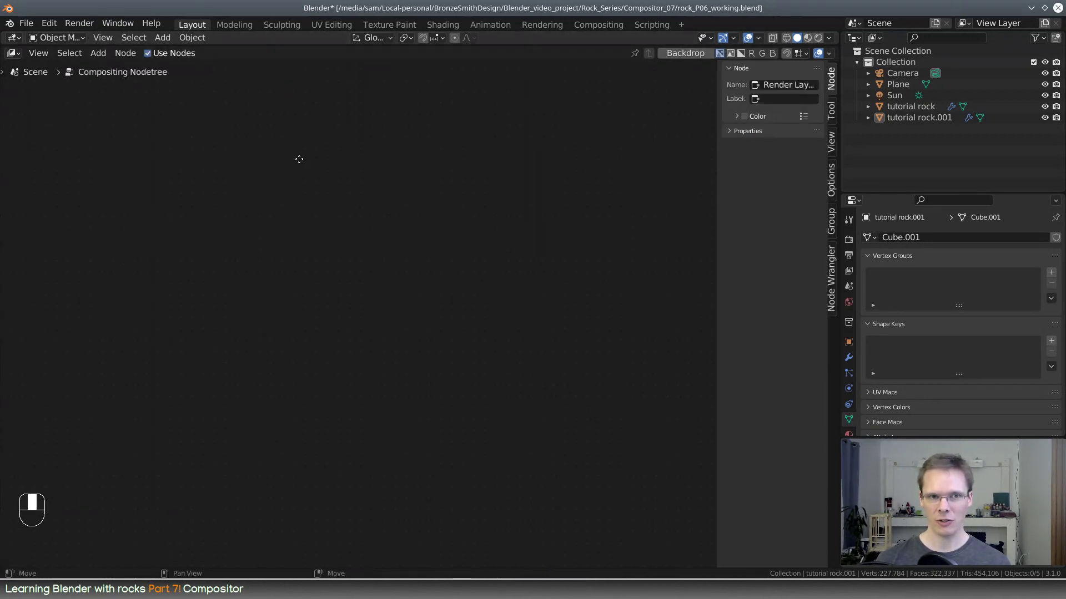
{"action": "scroll", "coordinate": [383, 277], "scroll_direction": "down", "scroll_amount": 10}
{"action": "middle_click_drag", "start_coordinate": [366, 322], "coordinate": [657, 225]}
{"action": "scroll", "coordinate": [413, 337], "scroll_direction": "up", "scroll_amount": 11}
{"action": "scroll", "coordinate": [468, 336], "scroll_direction": "up", "scroll_amount": 4}
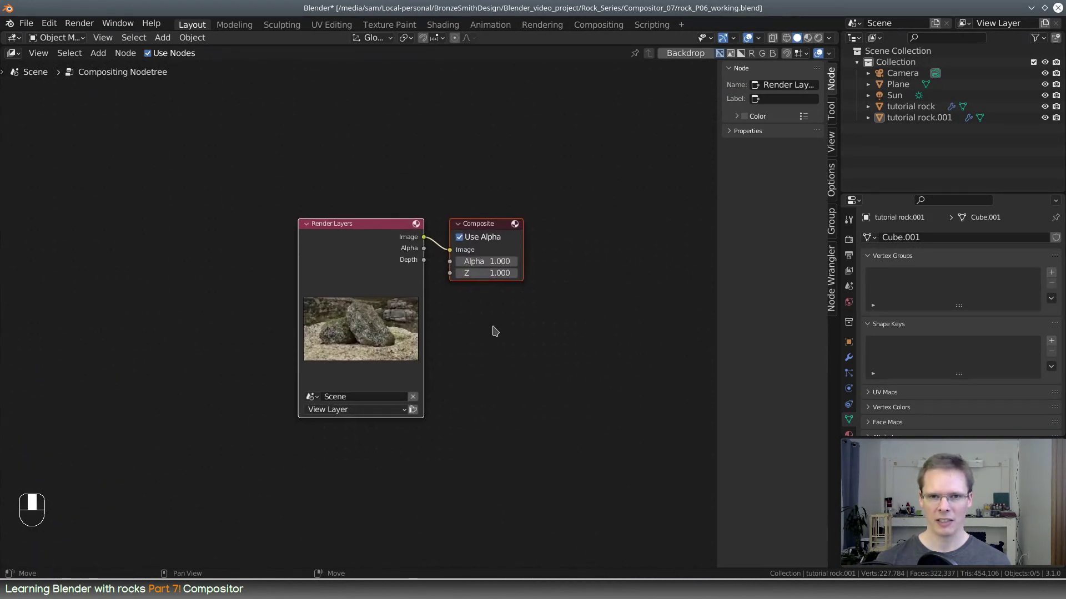
Step: Spread the Render Layers and Composite nodes apart and enable the backdrop
{"action": "left_click_drag", "start_coordinate": [384, 200], "coordinate": [177, 211]}
{"action": "left_click", "coordinate": [333, 210]}
{"action": "left_click_drag", "start_coordinate": [471, 213], "coordinate": [476, 201]}
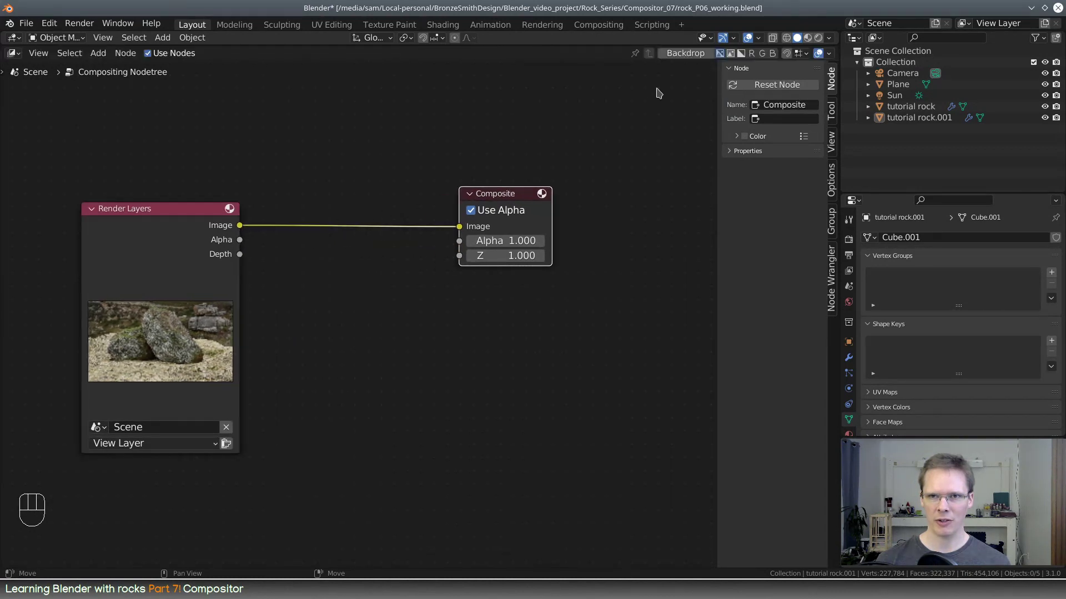
{"action": "left_click", "coordinate": [674, 55]}
{"action": "scroll", "coordinate": [574, 209], "scroll_direction": "down", "scroll_amount": 1}
{"action": "scroll", "coordinate": [573, 209], "scroll_direction": "down", "scroll_amount": 2}
{"action": "middle_click_drag", "start_coordinate": [501, 236], "coordinate": [522, 242]}
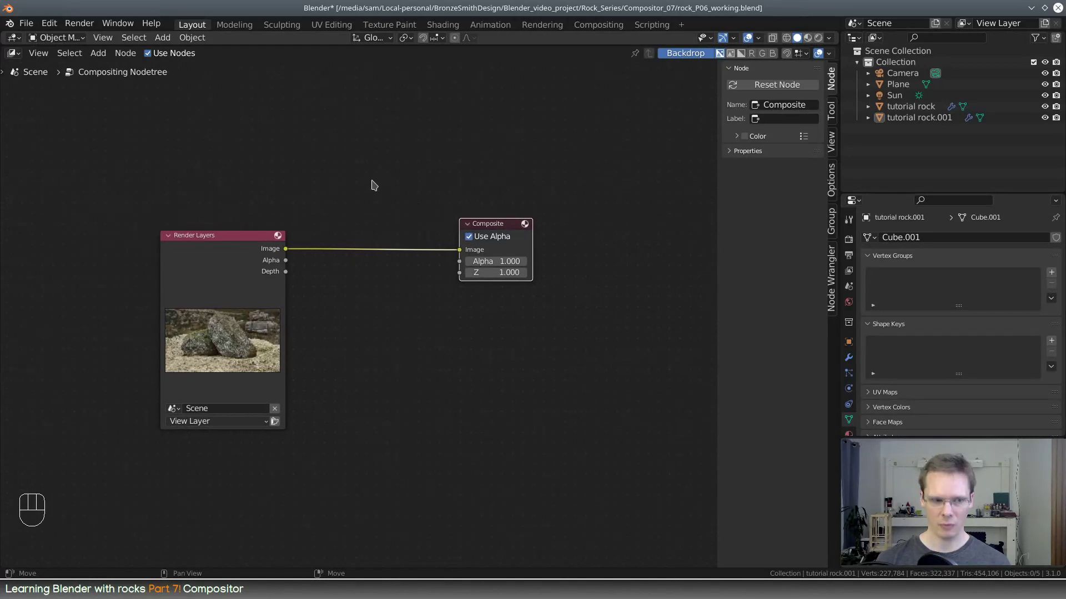
Step: Add a Viewer node below the Composite node and connect the Render Layers Image output to it
{"action": "key", "text": "shift+a"}
{"action": "left_click", "coordinate": [371, 180]}
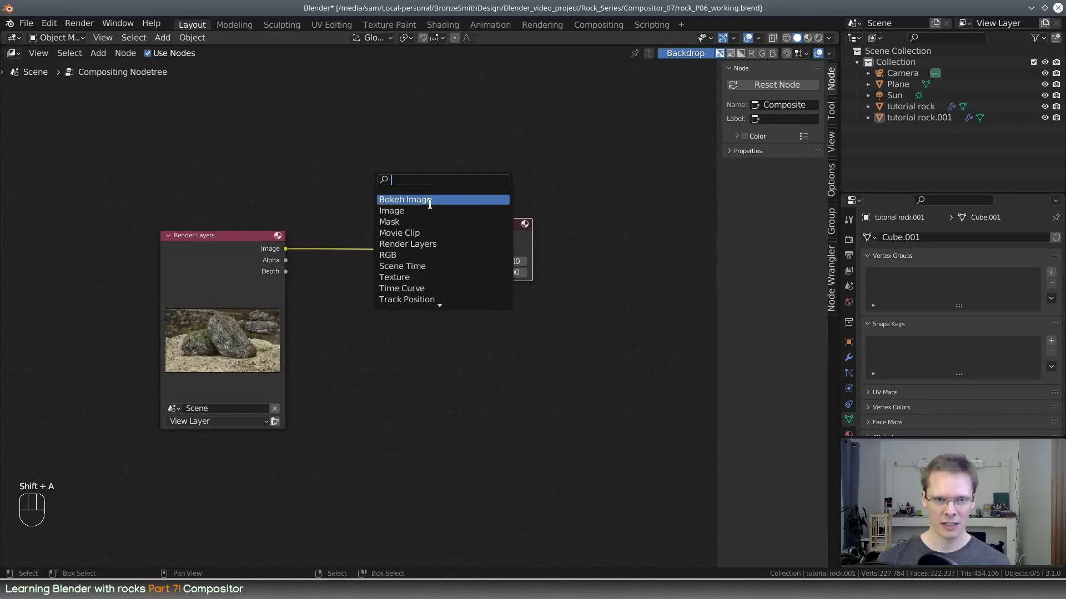
{"action": "key", "text": "Escape"}
{"action": "key", "text": "shift+a"}
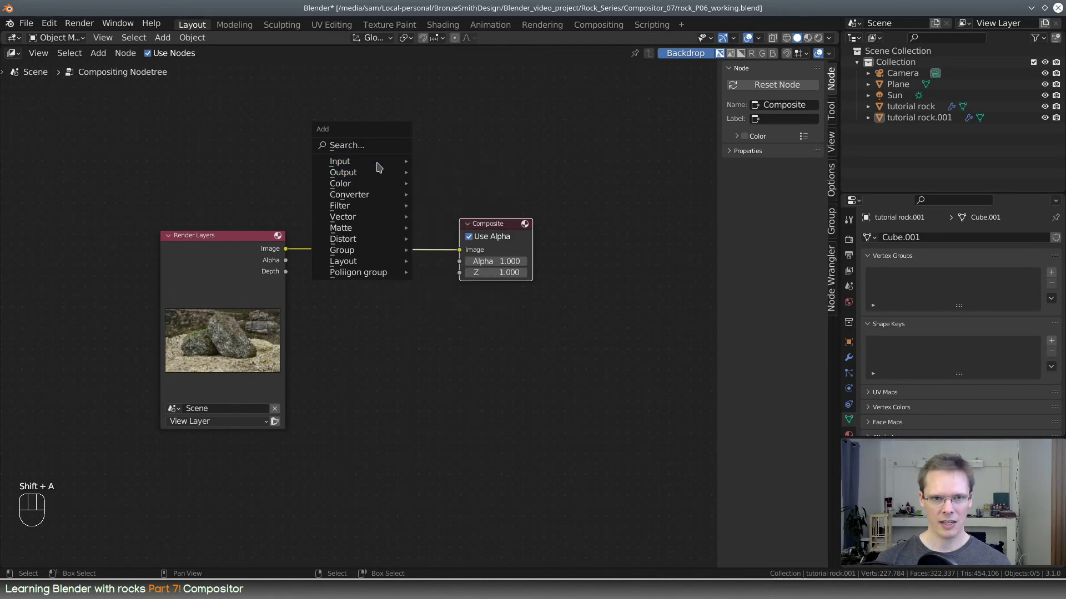
{"action": "mouse_move", "coordinate": [379, 165]}
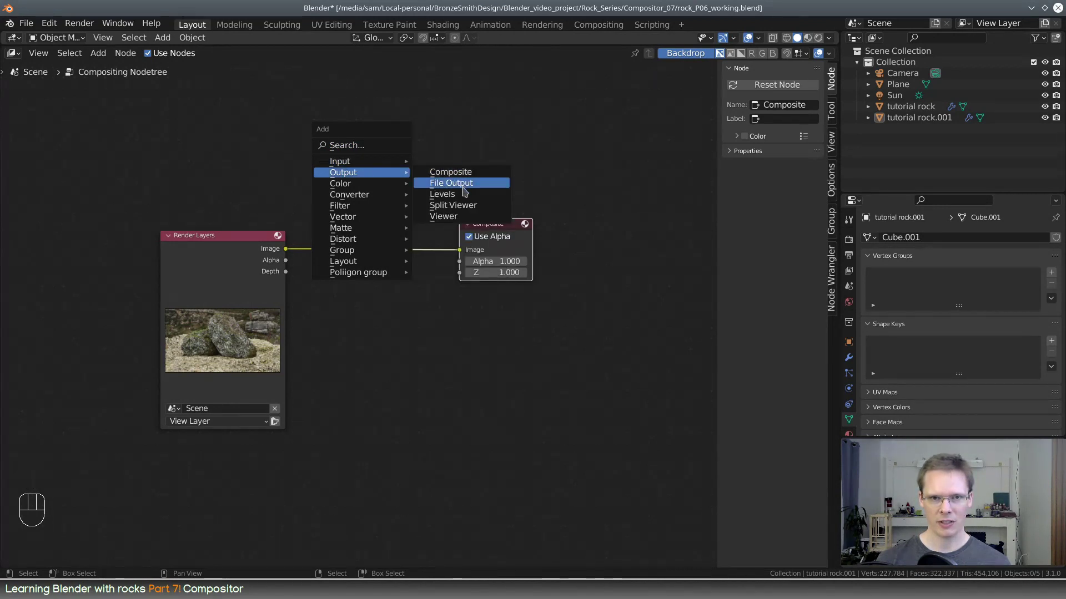
{"action": "left_click", "coordinate": [449, 216]}
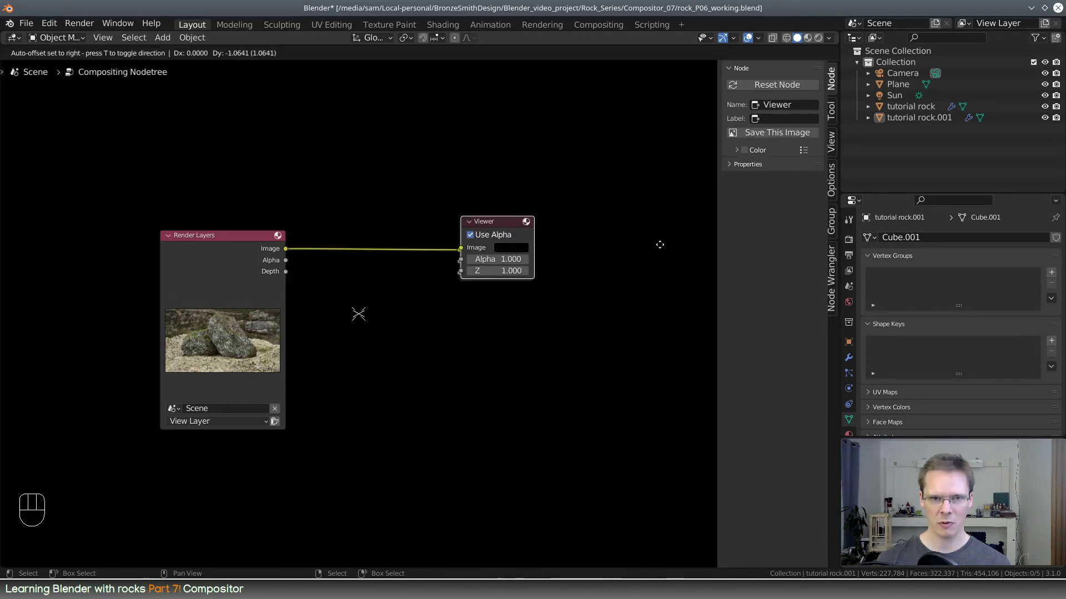
{"action": "left_click", "coordinate": [450, 306]}
{"action": "left_click_drag", "start_coordinate": [287, 255], "coordinate": [614, 296]}
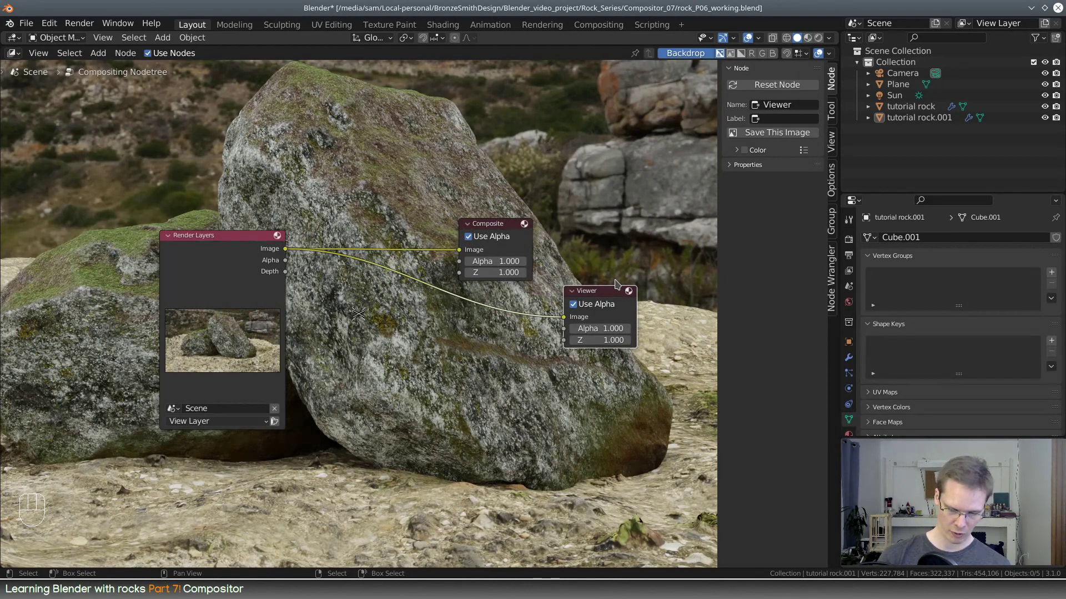
Step: Fit the backdrop image to the editor and hide the node editor's sidebar
{"action": "key", "text": "alt+Home"}
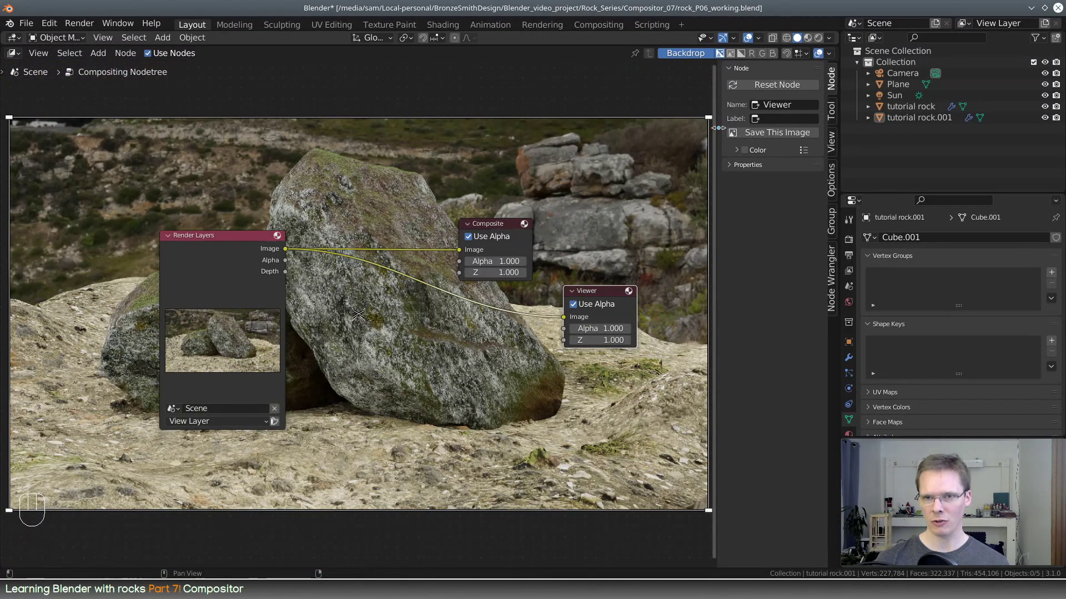
{"action": "left_click_drag", "start_coordinate": [716, 129], "coordinate": [874, 143]}
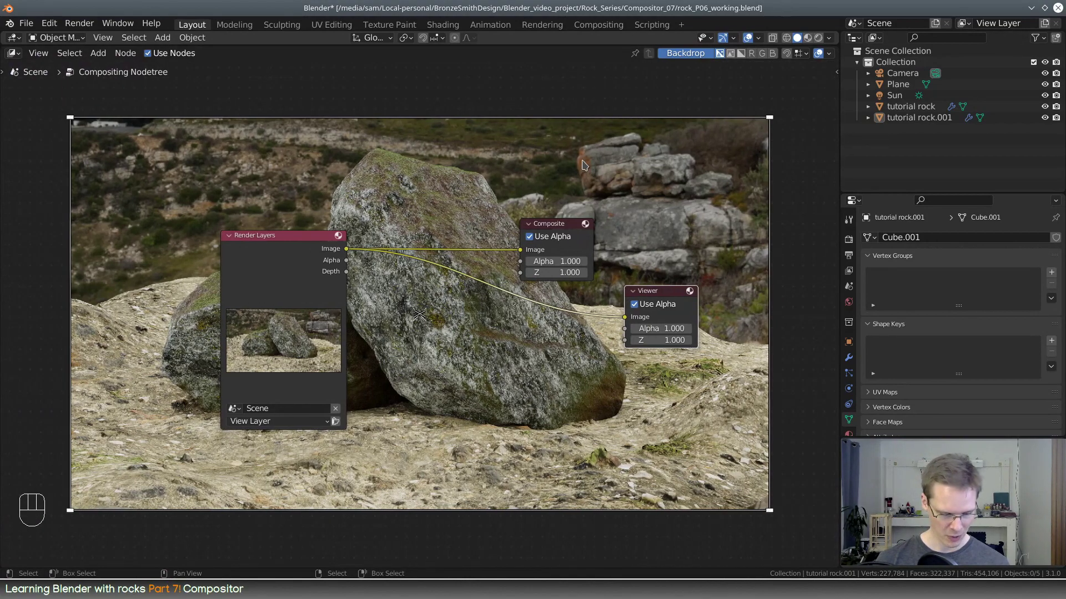
Step: Try zooming the backdrop image in and out and shifting its position behind the nodes
{"action": "key", "text": "alt+v"}
{"action": "key", "text": "alt+v"}
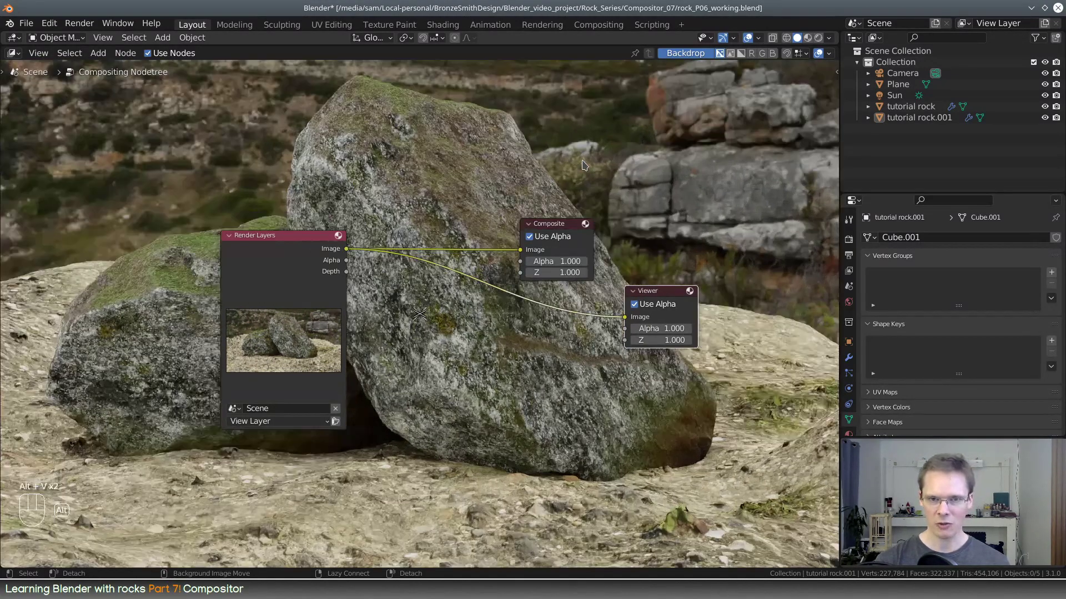
{"action": "key", "text": "v"}
{"action": "key", "text": "v"}
{"action": "key", "text": "v"}
{"action": "key", "text": "alt+v"}
{"action": "key", "text": "alt+v"}
{"action": "key", "text": "alt+v"}
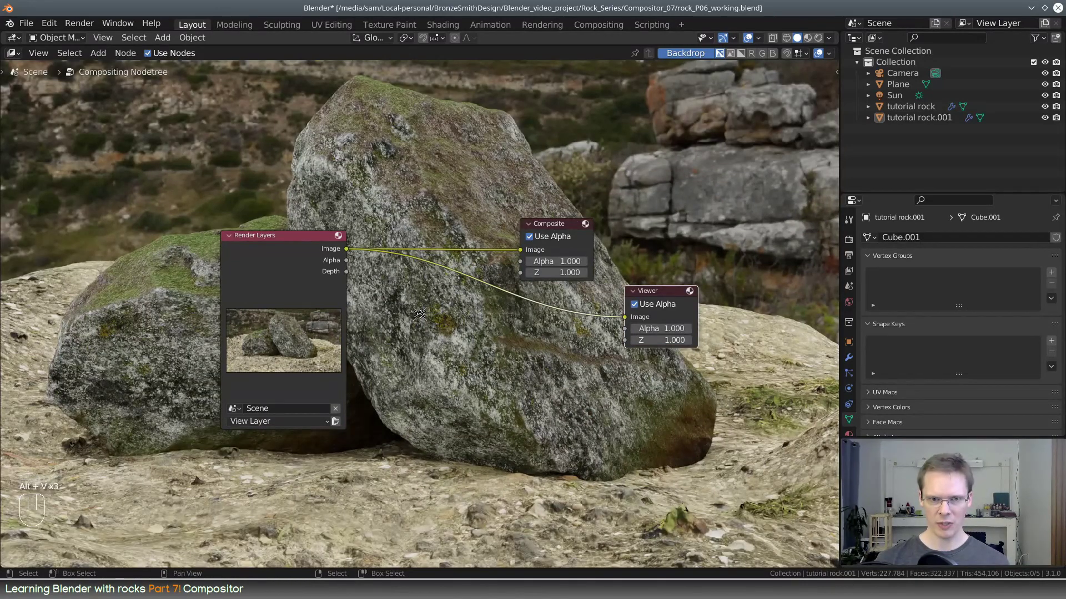
{"action": "mouse_move", "coordinate": [421, 315]}
{"action": "left_mouse_down"}
{"action": "mouse_move", "coordinate": [467, 302]}
{"action": "mouse_move", "coordinate": [443, 316]}
{"action": "mouse_move", "coordinate": [422, 311]}
{"action": "left_mouse_up"}
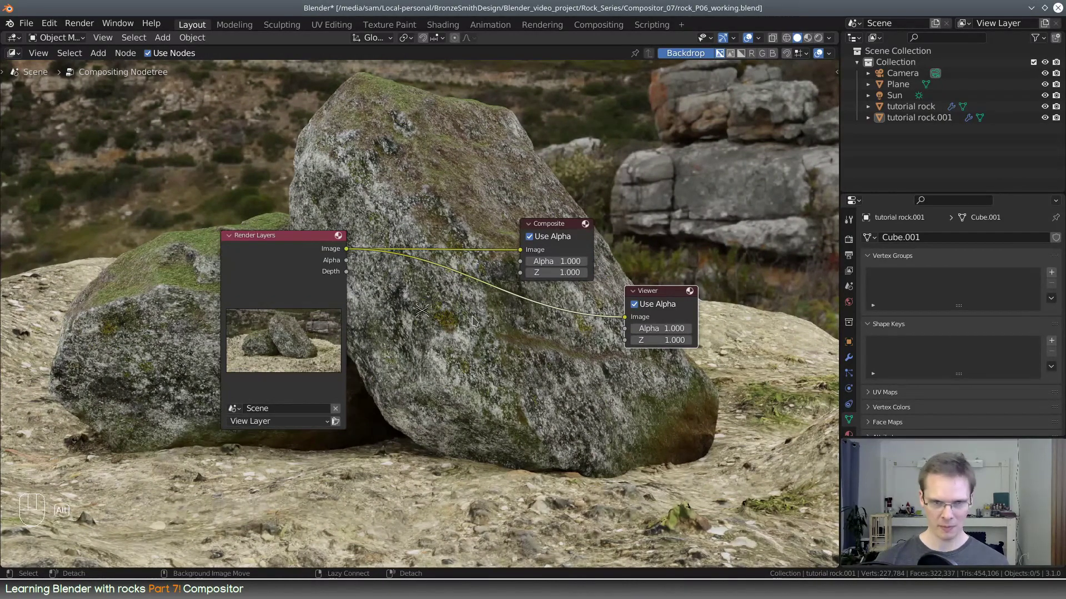
{"action": "mouse_move", "coordinate": [472, 321]}
{"action": "middle_mouse_down", "text": "alt"}
{"action": "mouse_move", "coordinate": [455, 340]}
{"action": "mouse_move", "coordinate": [503, 312]}
{"action": "mouse_move", "coordinate": [481, 328]}
{"action": "middle_mouse_up", "text": "alt"}
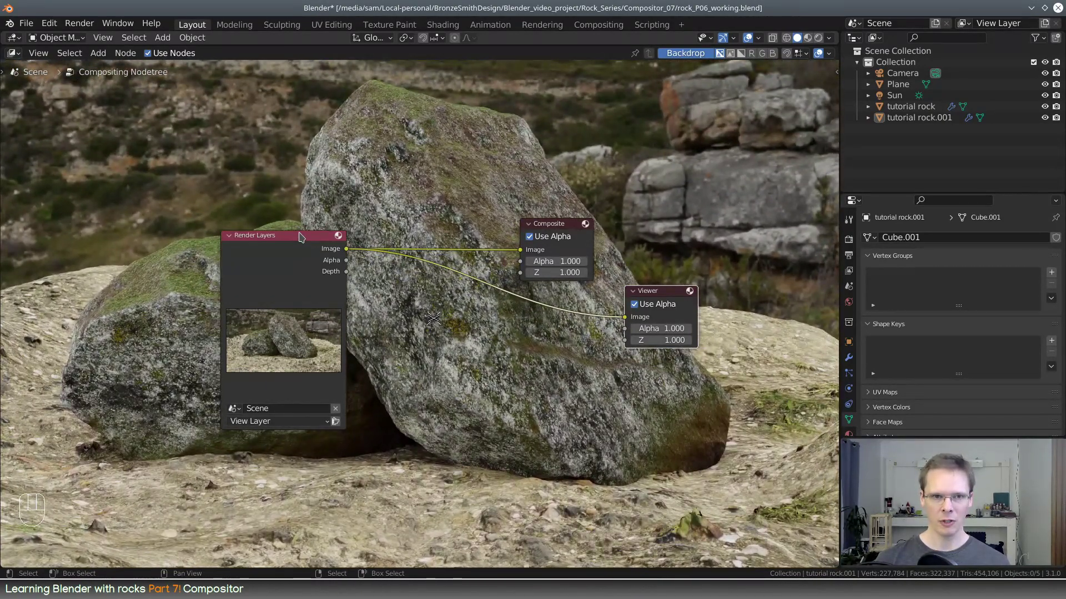
Step: Move the Render Layers, Composite and Viewer nodes outward to clear space between them, and refit the backdrop image
{"action": "left_click_drag", "start_coordinate": [300, 237], "coordinate": [200, 249]}
{"action": "left_click_drag", "start_coordinate": [566, 224], "coordinate": [608, 177]}
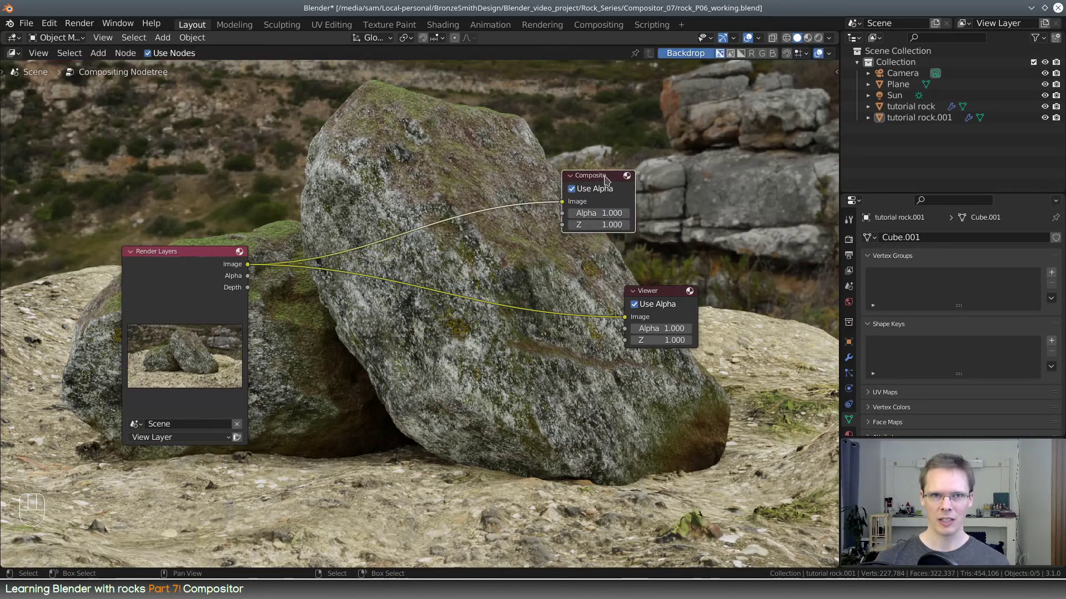
{"action": "left_click_drag", "start_coordinate": [665, 300], "coordinate": [689, 261]}
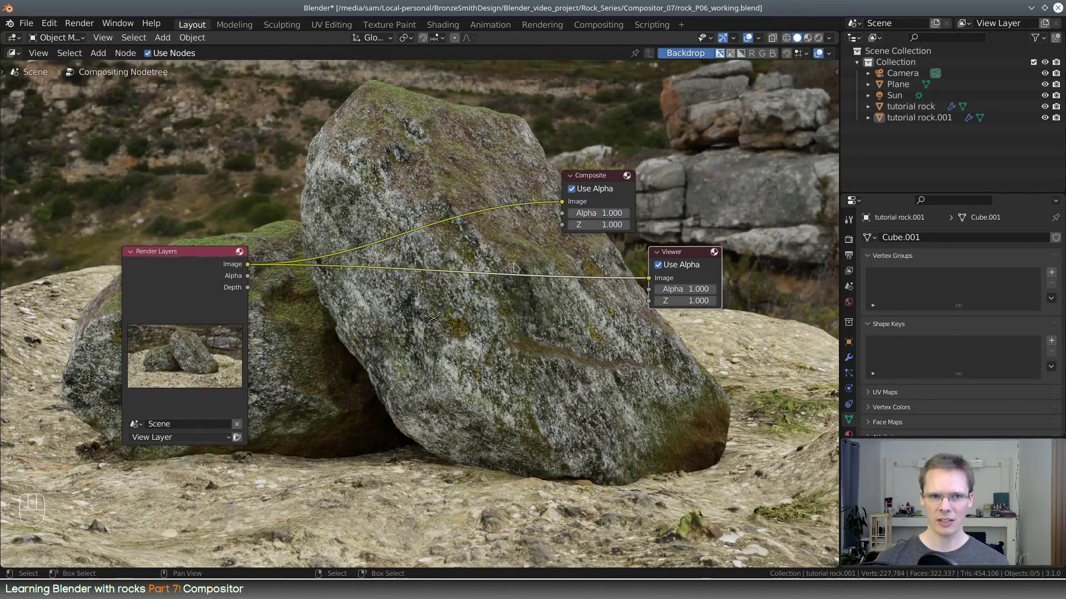
{"action": "left_click_drag", "start_coordinate": [213, 256], "coordinate": [165, 253]}
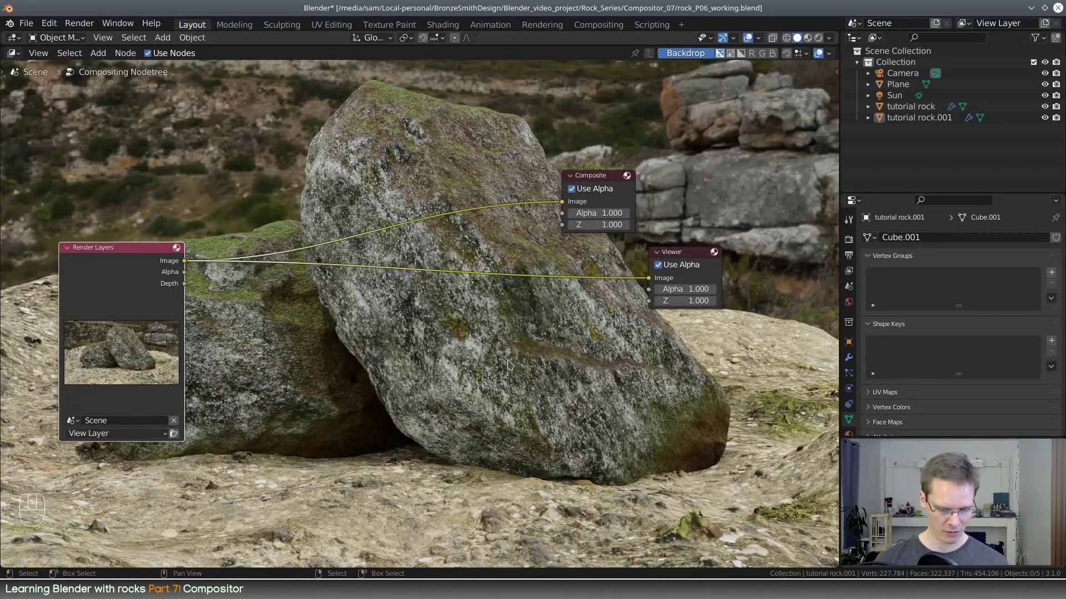
{"action": "key", "text": "alt"}
{"action": "key", "text": "alt+Home"}
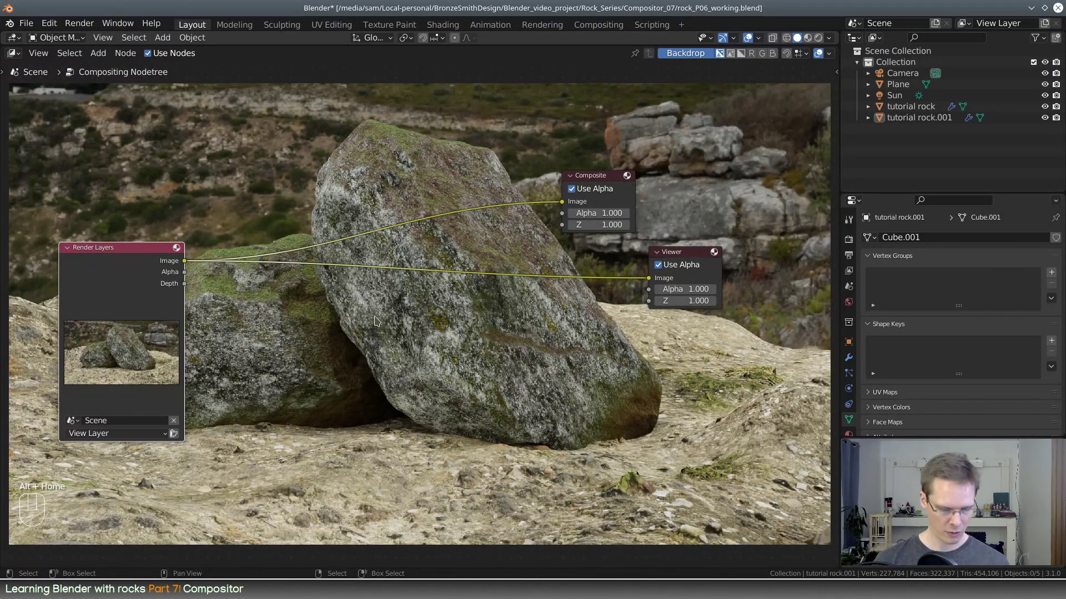
{"action": "key", "text": "shift+a"}
{"action": "mouse_move", "coordinate": [358, 329]}
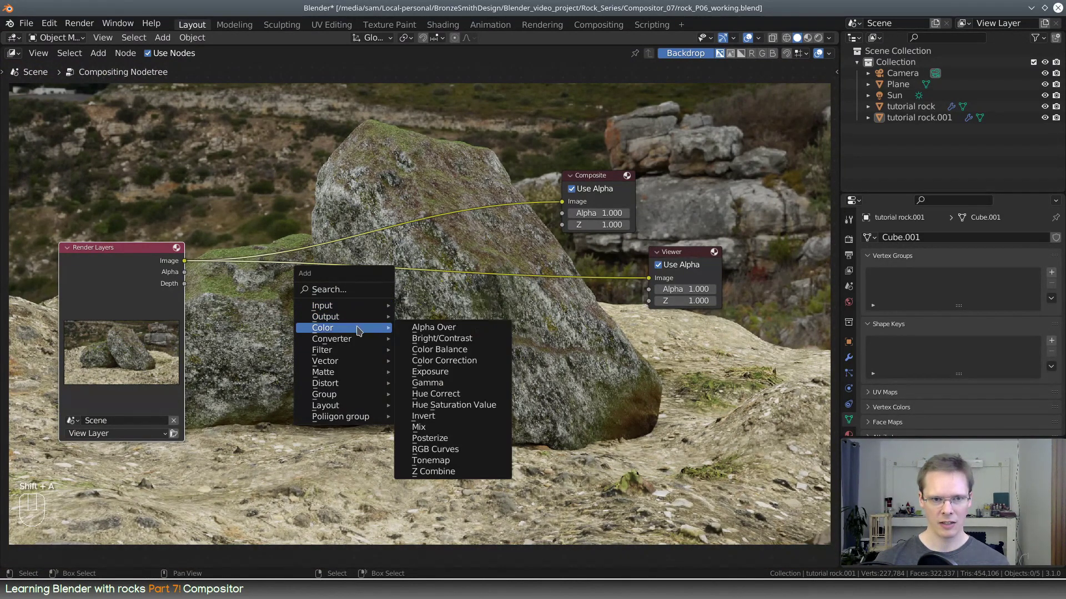
{"action": "left_click", "coordinate": [486, 364]}
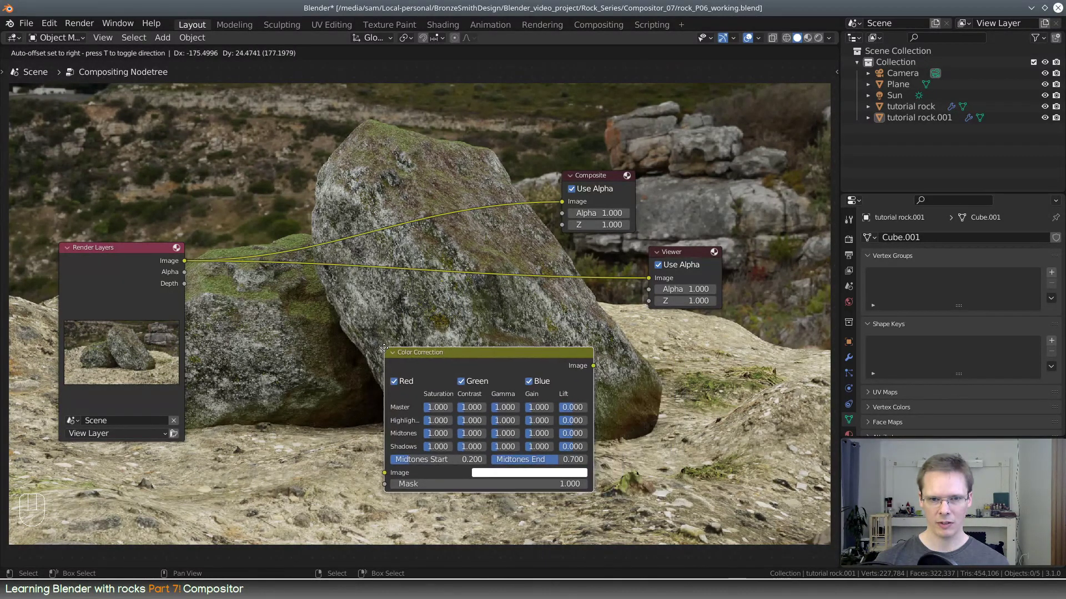
{"action": "key", "text": "Escape"}
Step: Add a Color Balance node and link it between the Render Layers Image output and the Viewer's Image input
{"action": "key", "text": "shift+a"}
{"action": "mouse_move", "coordinate": [317, 343]}
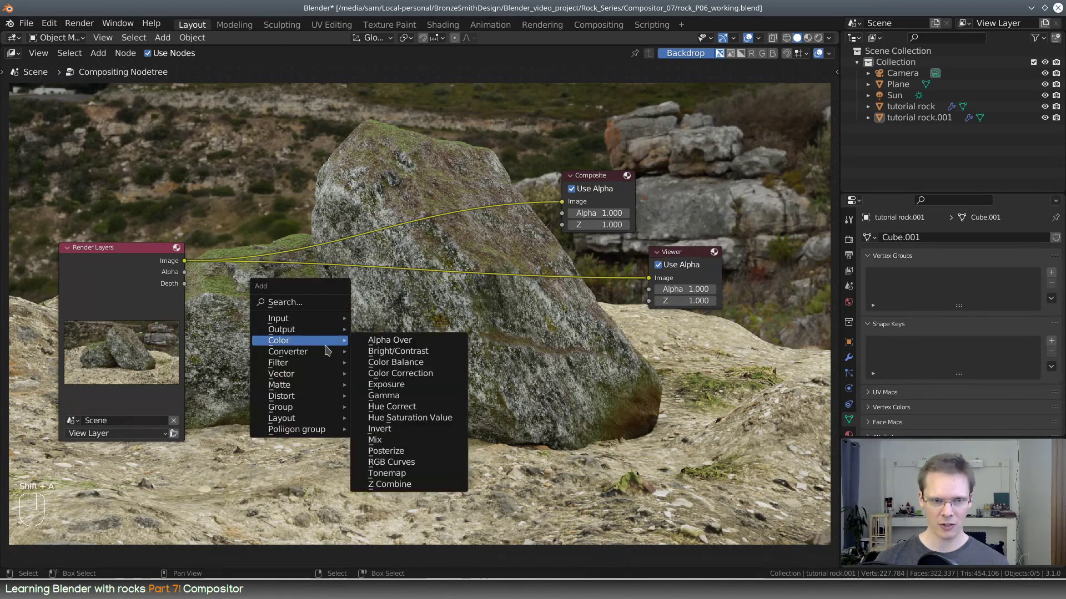
{"action": "left_click", "coordinate": [395, 362]}
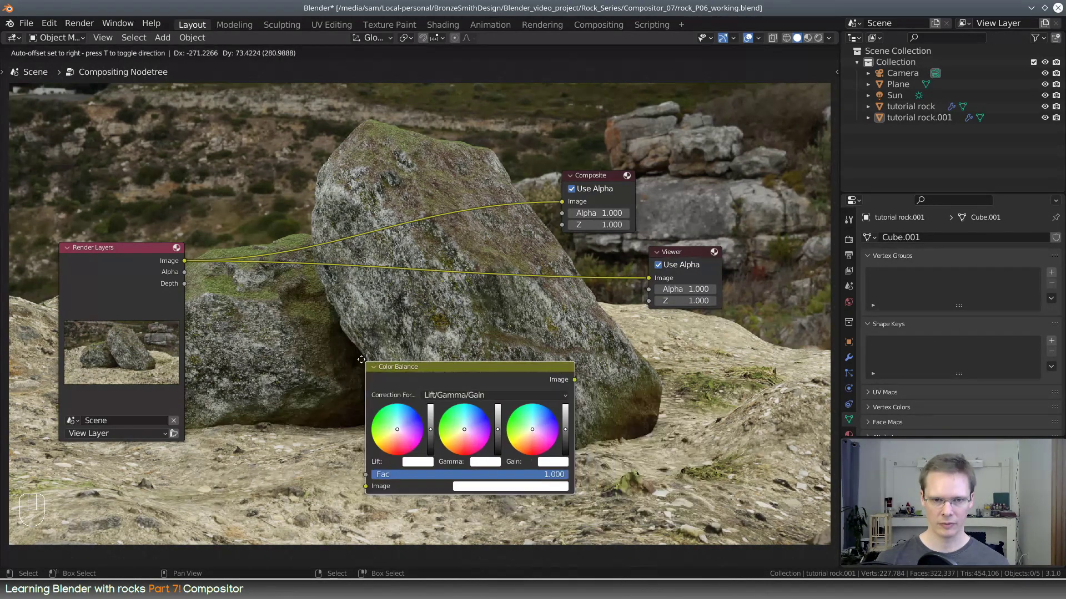
{"action": "left_click", "coordinate": [320, 303]}
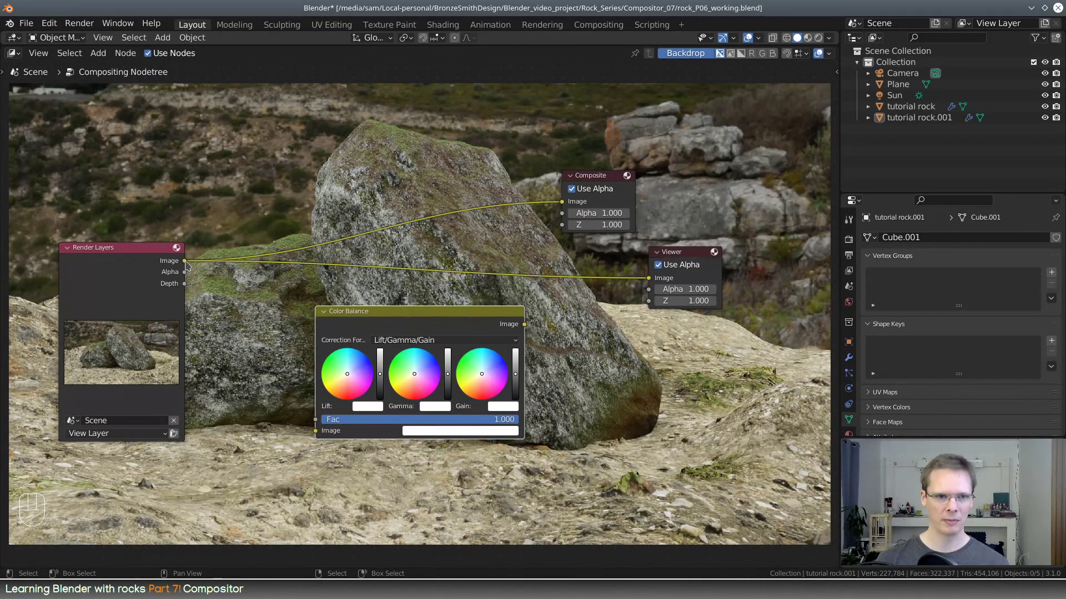
{"action": "left_click_drag", "start_coordinate": [185, 261], "coordinate": [317, 433]}
{"action": "key", "text": "g"}
{"action": "left_click", "coordinate": [485, 312]}
{"action": "left_click_drag", "start_coordinate": [486, 311], "coordinate": [648, 279]}
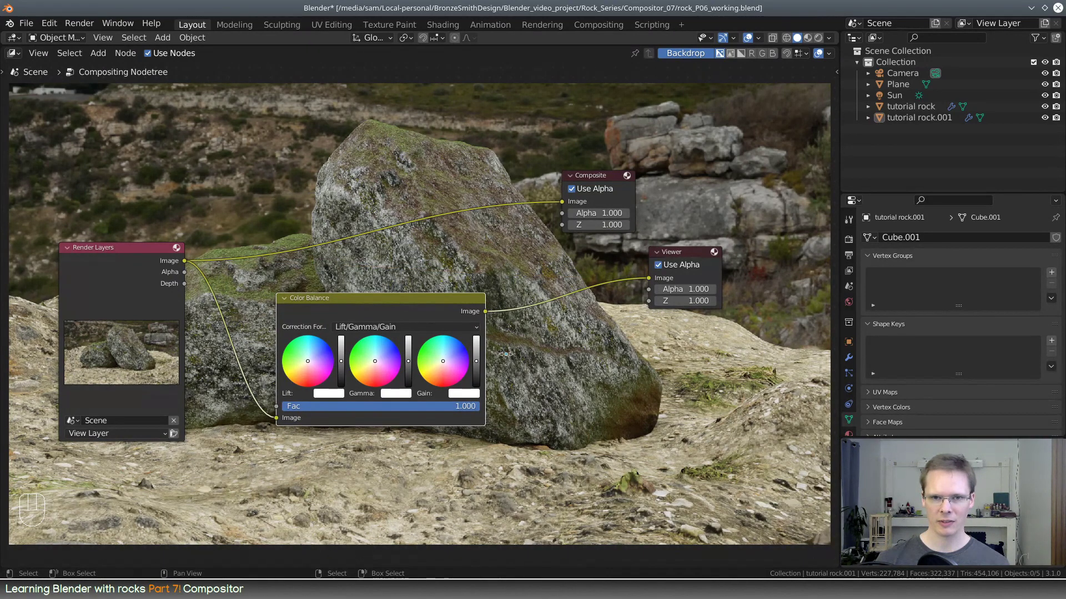
Step: Tint the Color Balance node's Lift slightly toward yellow-green, fine-tune its brightness, and shift the node slightly upward
{"action": "scroll", "coordinate": [505, 354], "scroll_direction": "up", "scroll_amount": 2}
{"action": "scroll", "coordinate": [506, 354], "scroll_direction": "down", "scroll_amount": 2}
{"action": "middle_click_drag", "start_coordinate": [551, 341], "coordinate": [648, 340]}
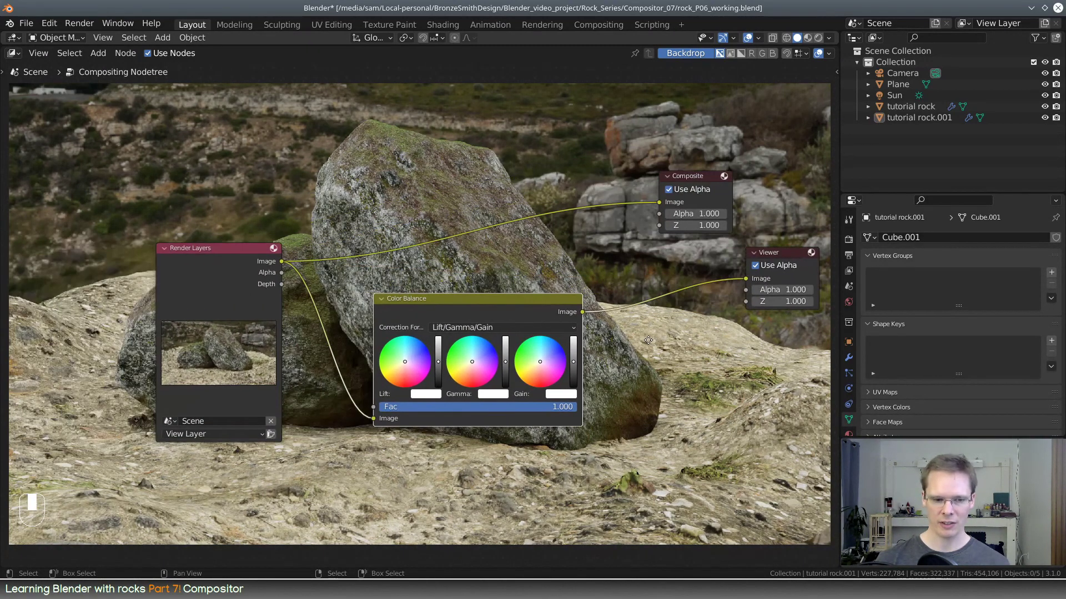
{"action": "scroll", "coordinate": [649, 340], "scroll_direction": "up", "scroll_amount": 2}
{"action": "middle_click_drag", "start_coordinate": [704, 378], "coordinate": [604, 325]}
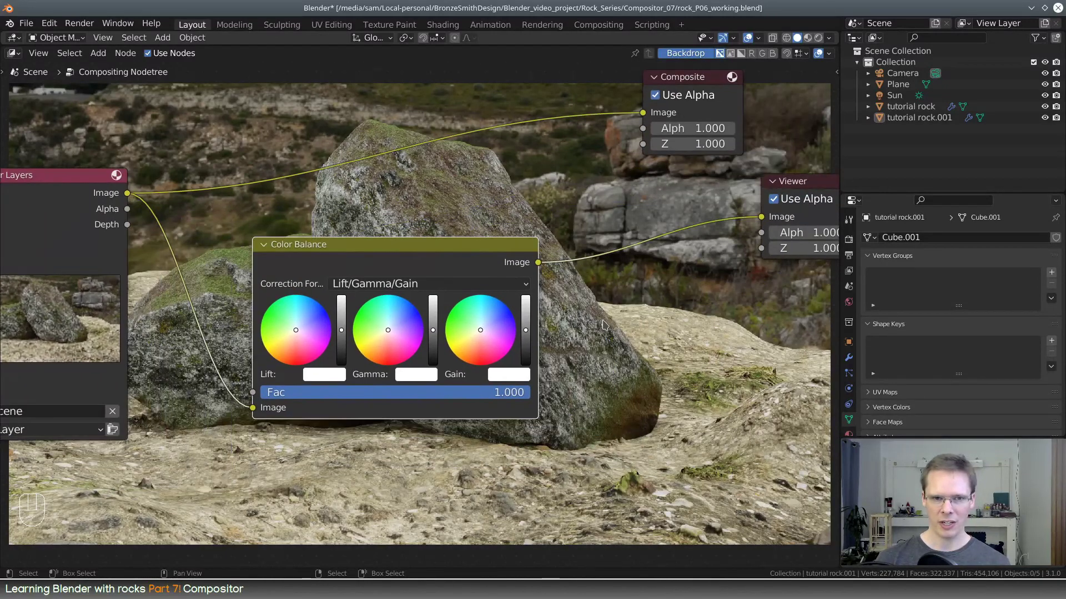
{"action": "middle_click_drag", "start_coordinate": [650, 371], "coordinate": [700, 423]}
{"action": "left_click", "coordinate": [404, 423]}
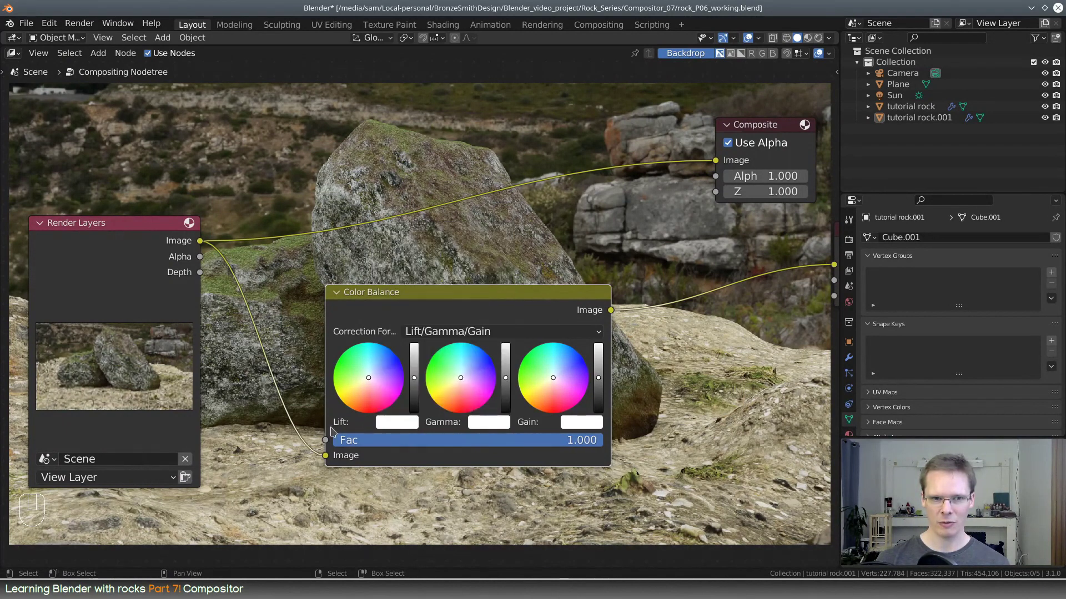
{"action": "left_click", "coordinate": [407, 424]}
{"action": "left_click_drag", "start_coordinate": [435, 281], "coordinate": [434, 285]}
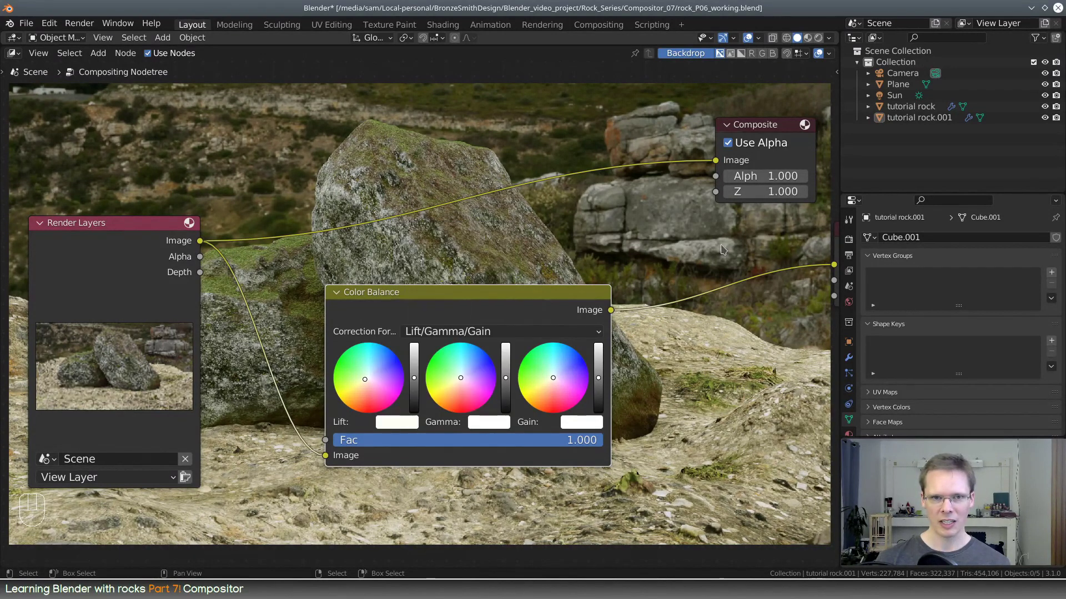
{"action": "mouse_move", "coordinate": [551, 290]}
{"action": "left_mouse_down"}
{"action": "mouse_move", "coordinate": [674, 421]}
{"action": "mouse_move", "coordinate": [539, 275]}
{"action": "left_mouse_up"}
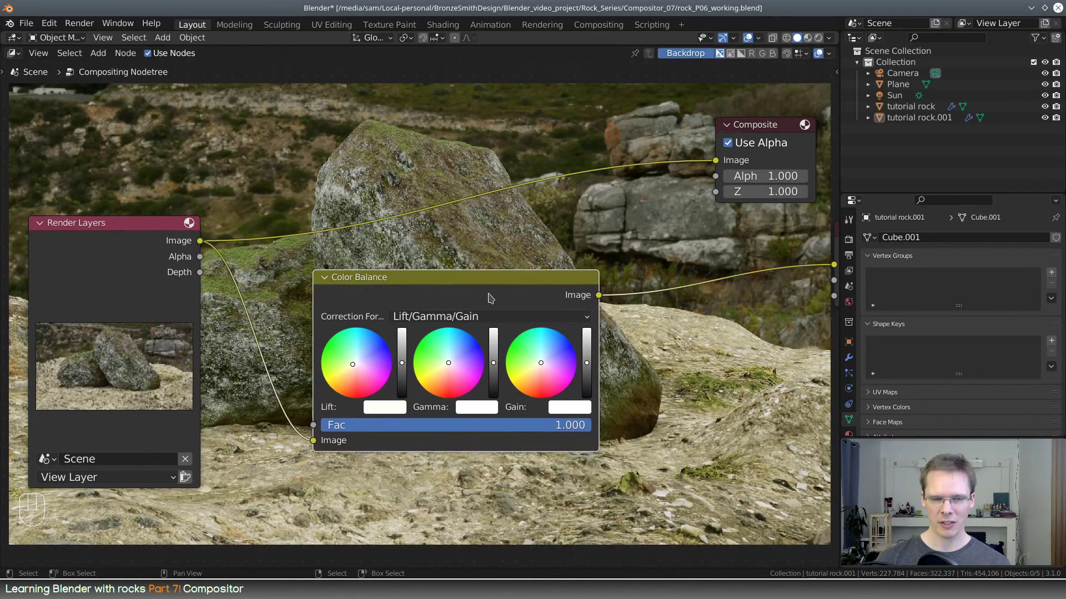
{"action": "left_click_drag", "start_coordinate": [403, 364], "coordinate": [403, 363]}
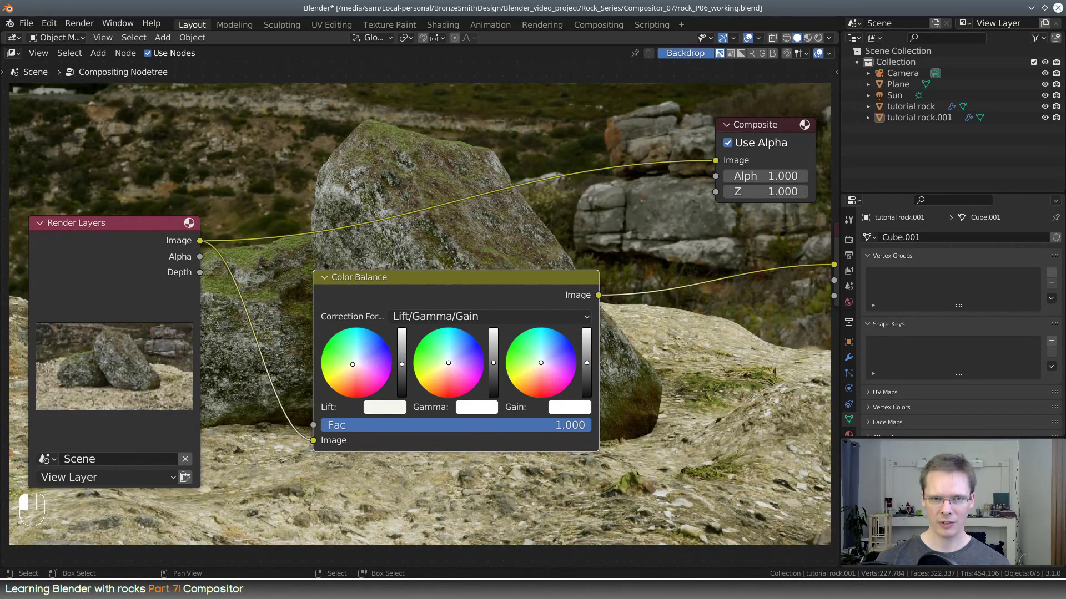
Step: Try a Gamma value of 0.908 in the Color Balance node and set it back to 1
{"action": "left_click", "coordinate": [485, 409]}
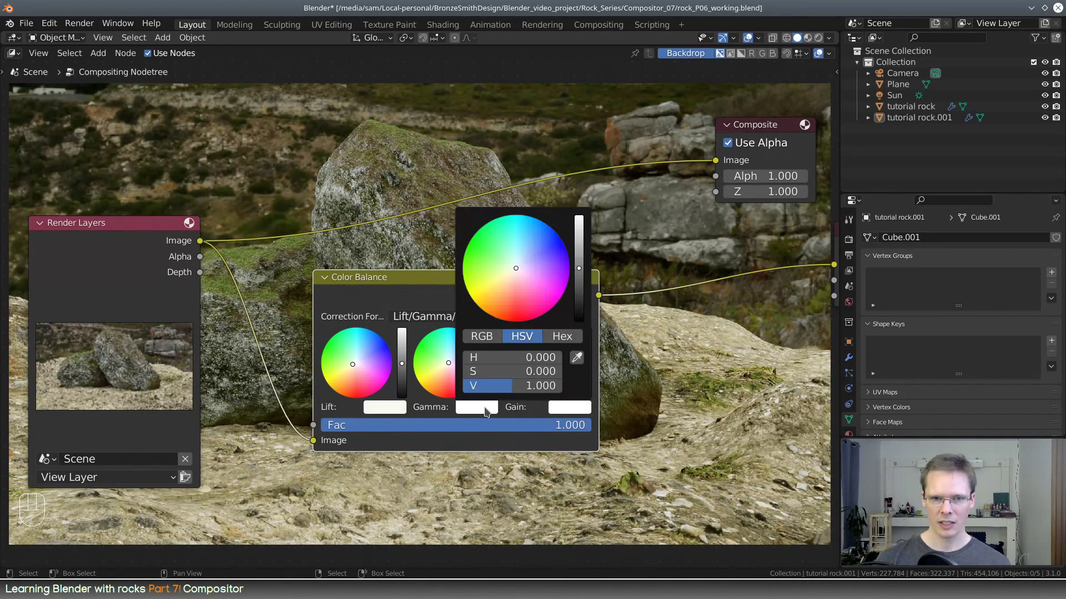
{"action": "mouse_move", "coordinate": [580, 270]}
{"action": "left_mouse_down"}
{"action": "mouse_move", "coordinate": [579, 261]}
{"action": "mouse_move", "coordinate": [579, 273]}
{"action": "left_mouse_up"}
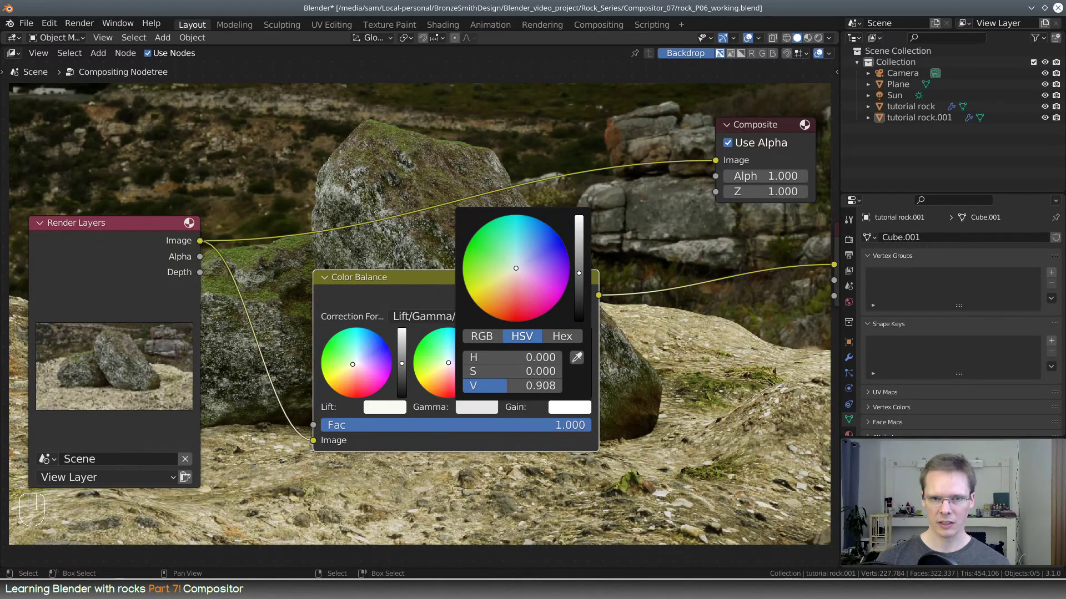
{"action": "left_click", "coordinate": [543, 384]}
{"action": "type", "text": "1"}
{"action": "key", "text": "Return"}
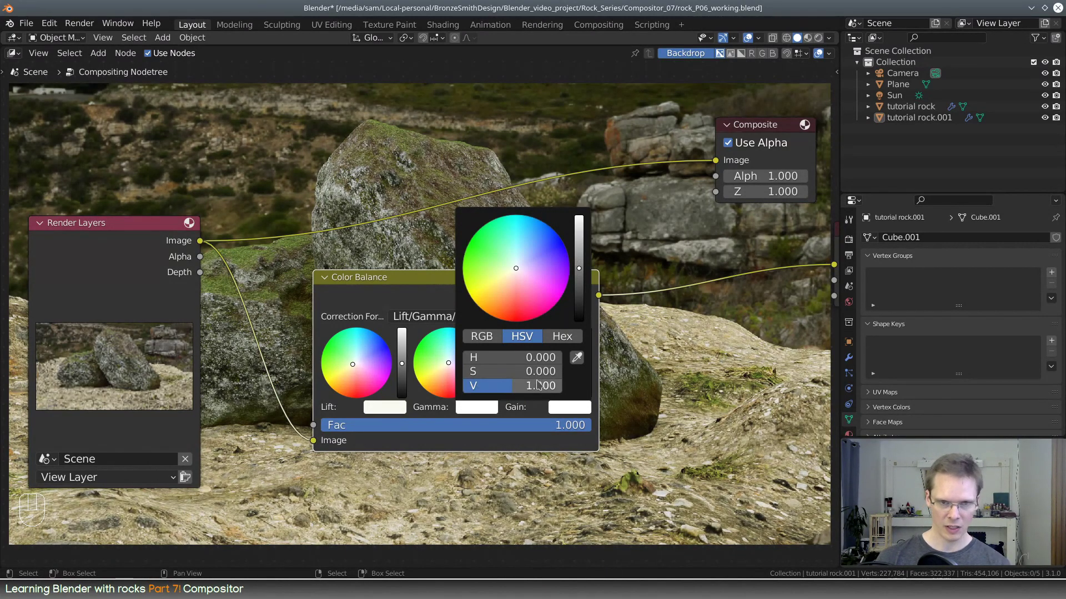
Step: Raise the Color Balance node's Gain value to 1.053
{"action": "left_click", "coordinate": [580, 413]}
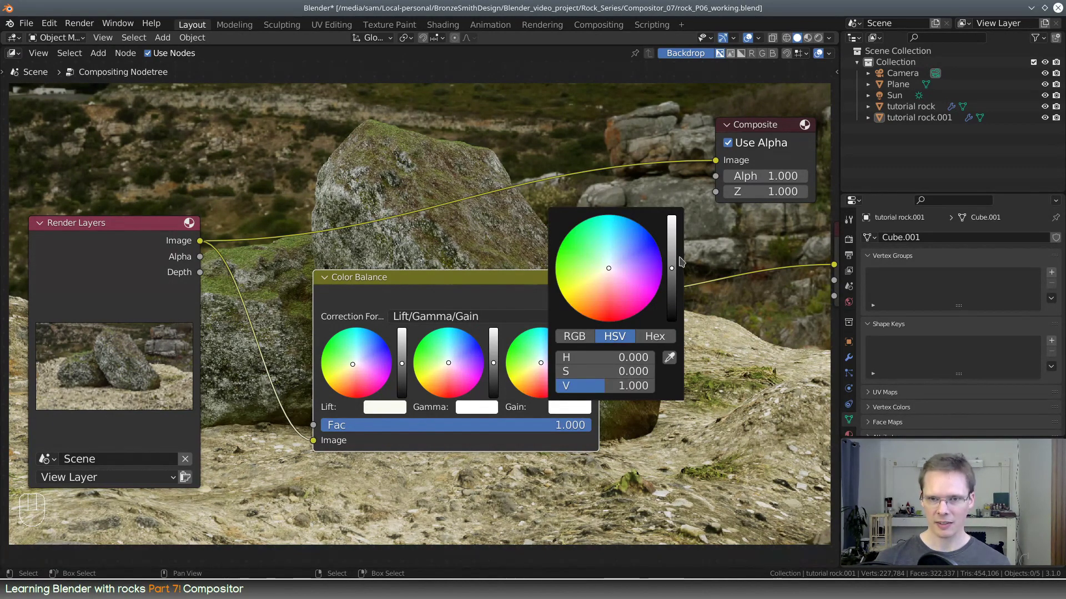
{"action": "left_click_drag", "start_coordinate": [673, 272], "coordinate": [671, 265]}
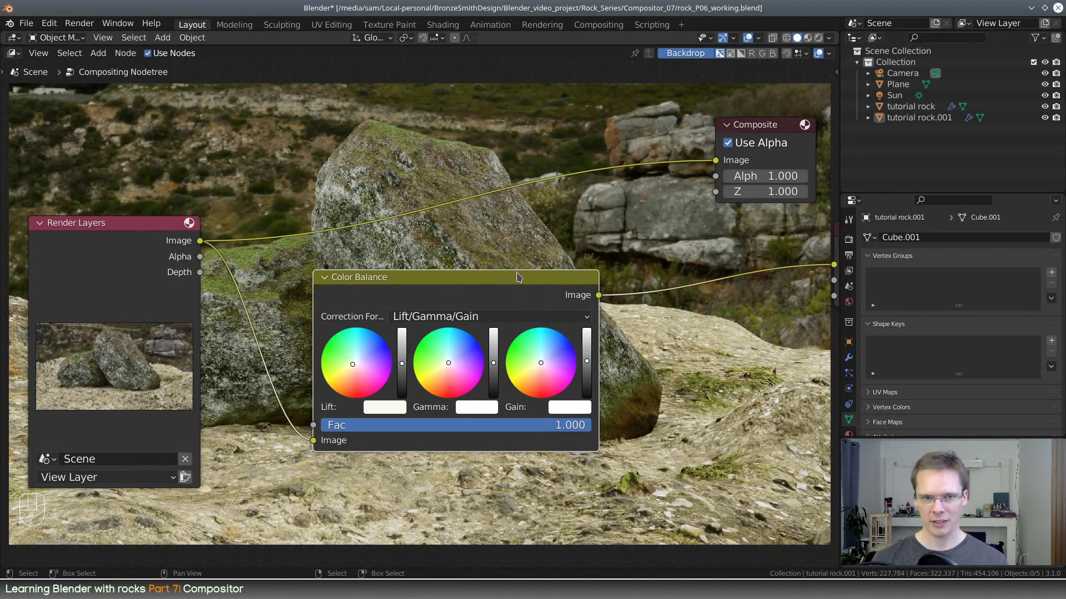
Step: Shift the Render Layers and Color Balance nodes away from the Viewer to make room for another node
{"action": "scroll", "coordinate": [435, 297], "scroll_direction": "down", "scroll_amount": 2}
{"action": "scroll", "coordinate": [436, 297], "scroll_direction": "down", "scroll_amount": 1}
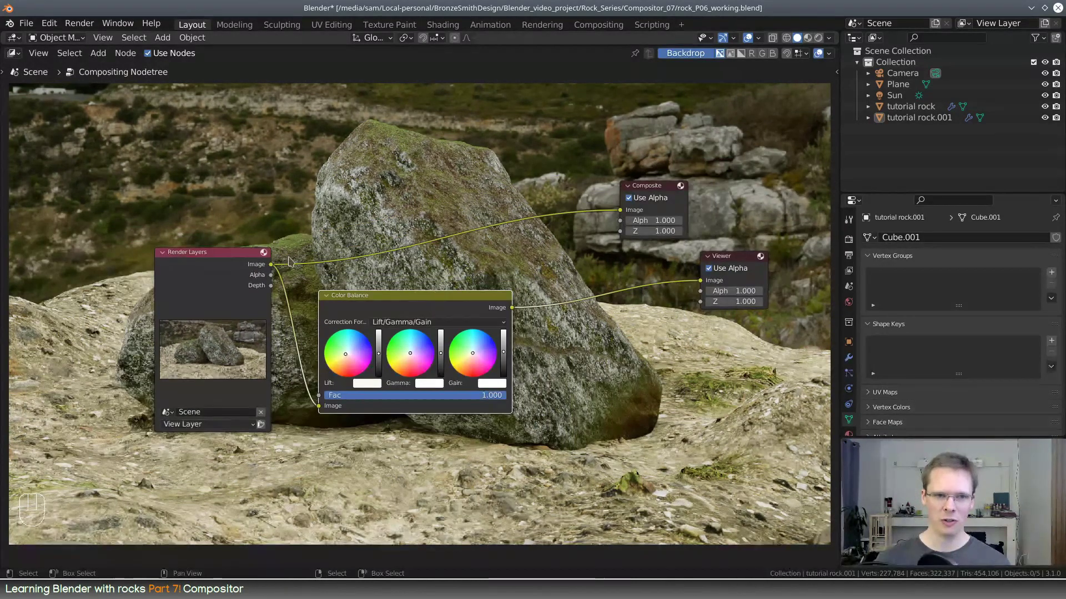
{"action": "left_click_drag", "start_coordinate": [363, 297], "coordinate": [283, 289]}
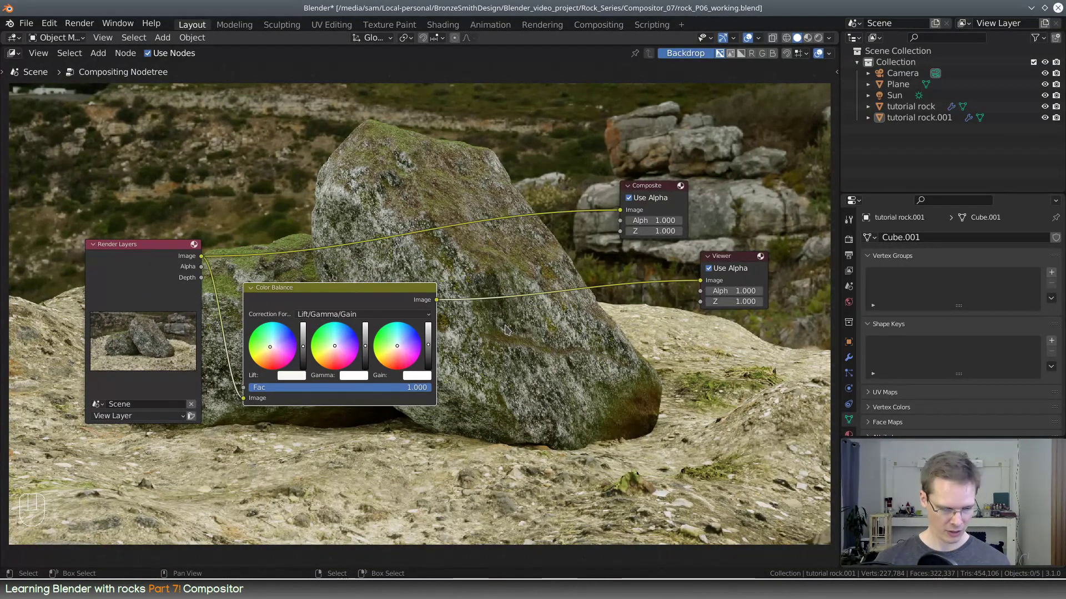
Step: Insert a Bright/Contrast node between Color Balance and Viewer, and try a brightness of 0.140 with an increased contrast
{"action": "key", "text": "shift+a"}
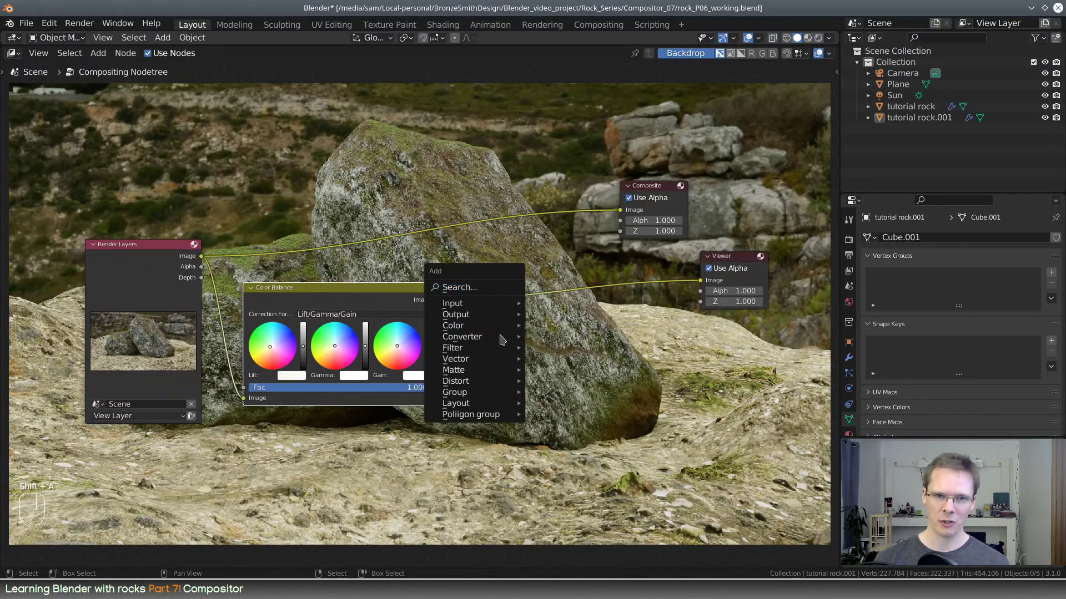
{"action": "mouse_move", "coordinate": [472, 325]}
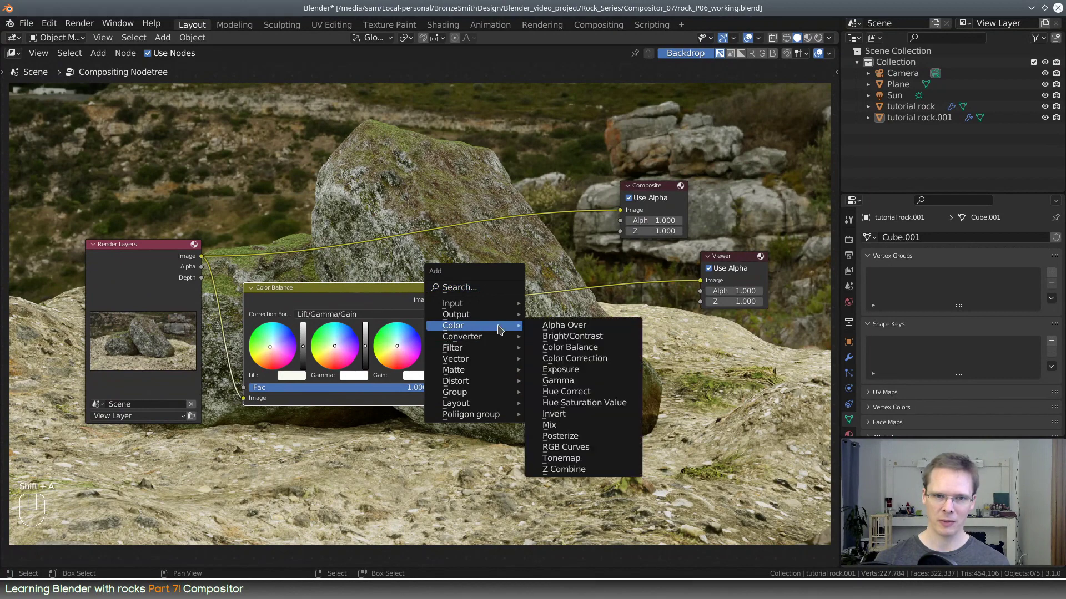
{"action": "left_click", "coordinate": [606, 337]}
{"action": "left_click", "coordinate": [478, 286]}
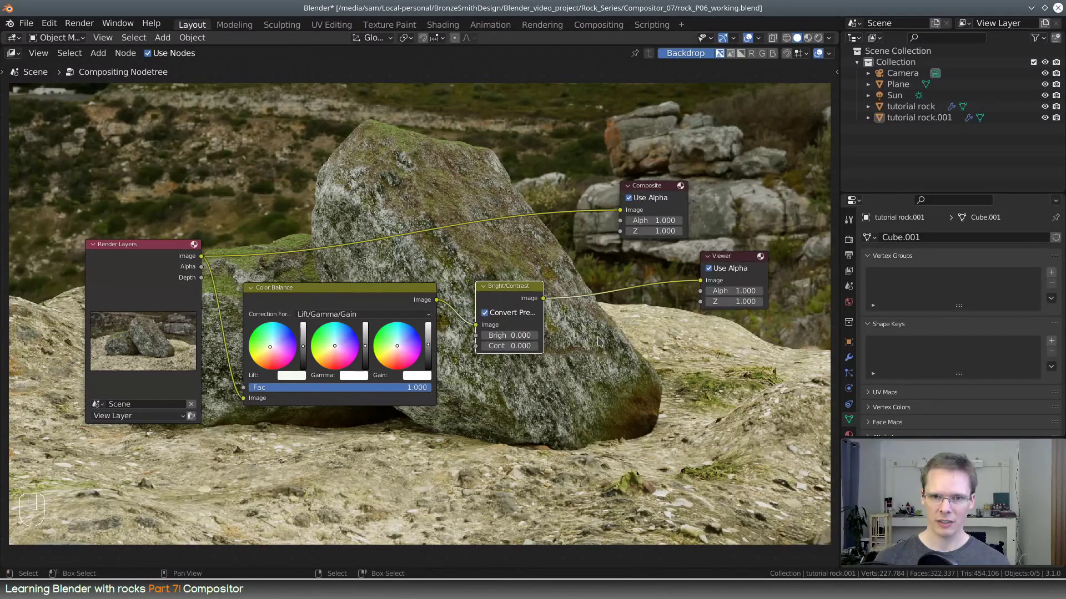
{"action": "scroll", "coordinate": [599, 342], "scroll_direction": "up", "scroll_amount": 3}
{"action": "scroll", "coordinate": [434, 371], "scroll_direction": "up", "scroll_amount": 1}
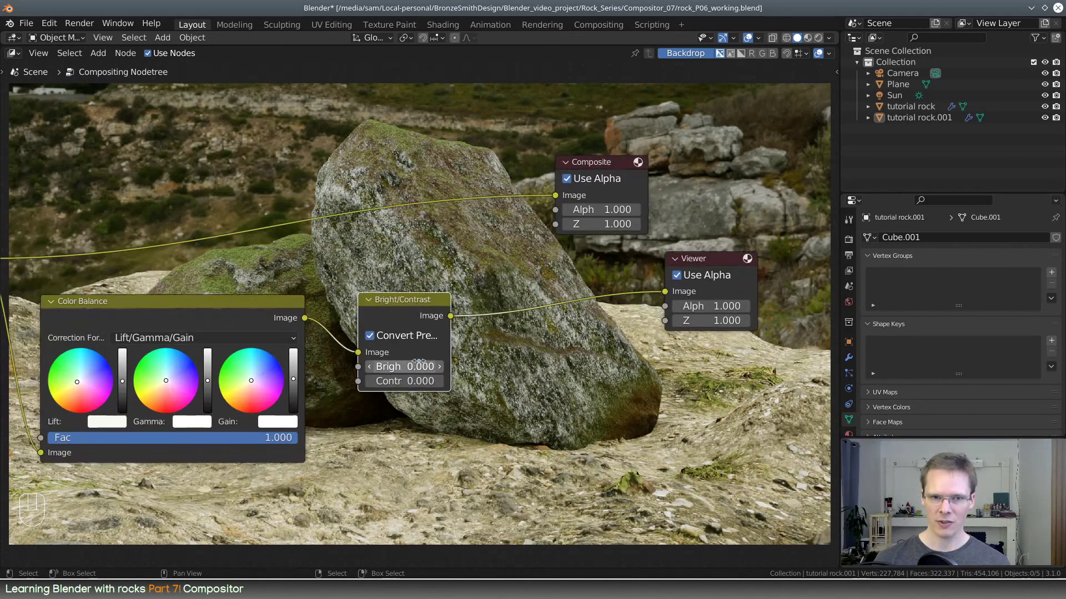
{"action": "left_click_drag", "start_coordinate": [419, 367], "coordinate": [505, 381], "text": "shift"}
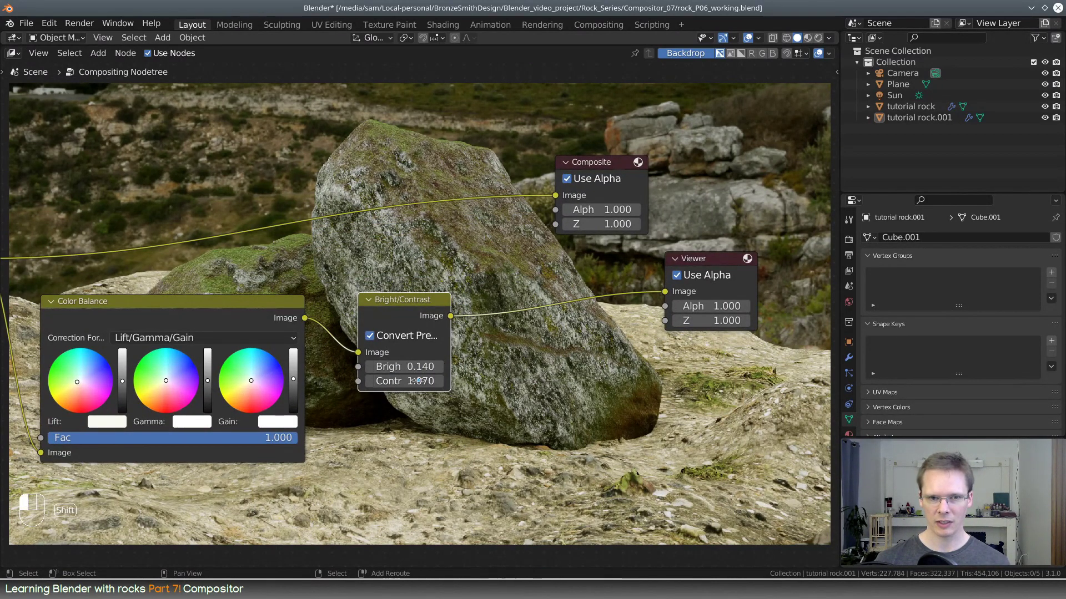
{"action": "mouse_move", "coordinate": [420, 381]}
{"action": "left_mouse_down"}
{"action": "mouse_move", "coordinate": [486, 381]}
{"action": "mouse_move", "coordinate": [416, 381]}
{"action": "left_mouse_up"}
Step: Delete the Bright/Contrast node and relink the Color Balance output to the Viewer's Image input
{"action": "key", "text": "x"}
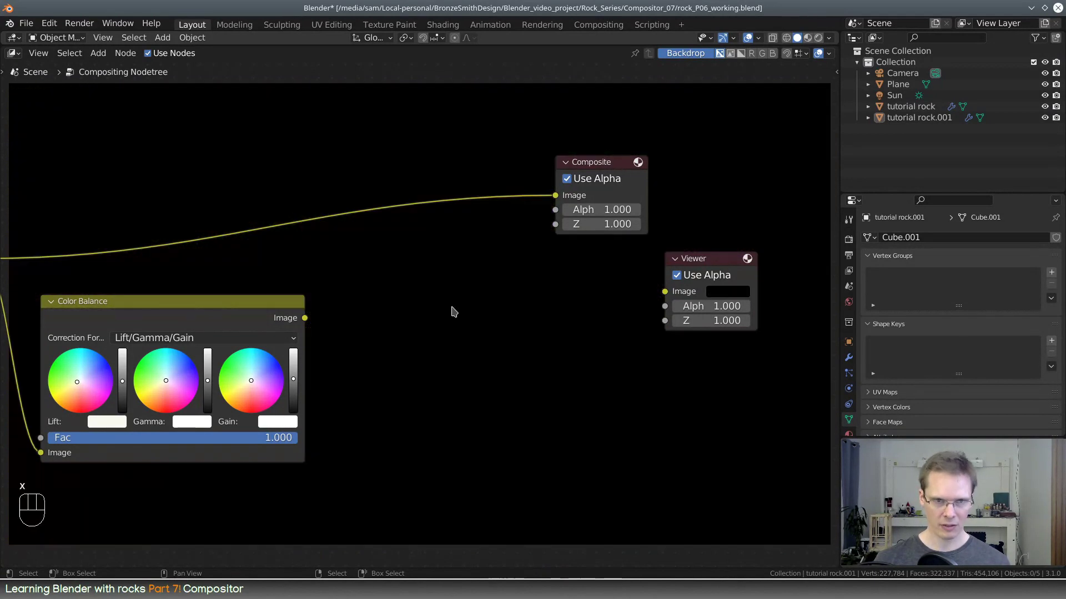
{"action": "left_click_drag", "start_coordinate": [313, 317], "coordinate": [665, 291]}
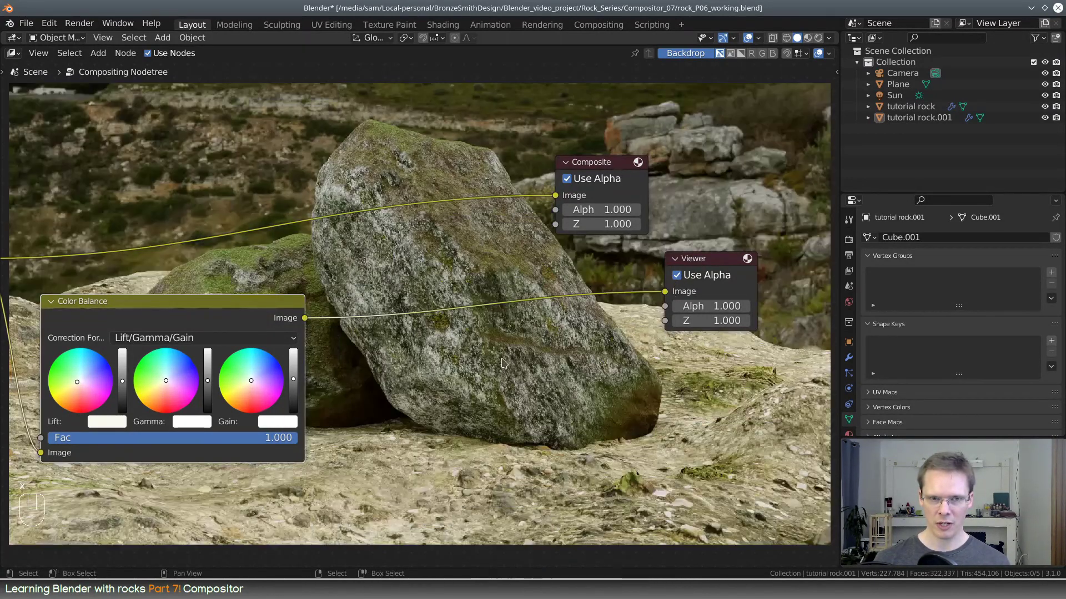
Step: Reset the Color Balance node's Gain value to 1
{"action": "middle_click_drag", "start_coordinate": [438, 348], "coordinate": [527, 326]}
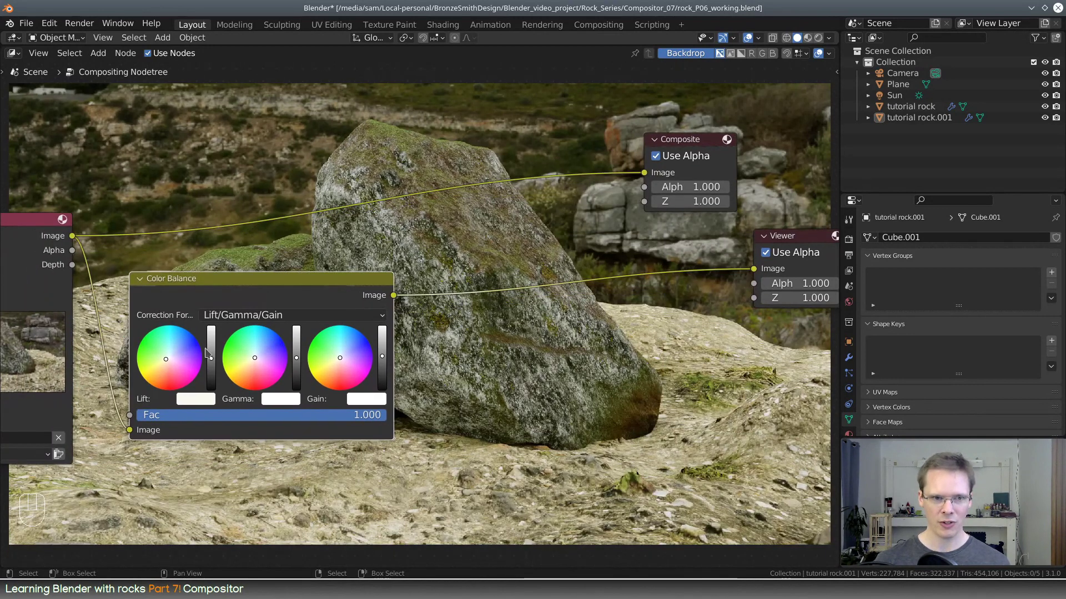
{"action": "left_click", "coordinate": [368, 400]}
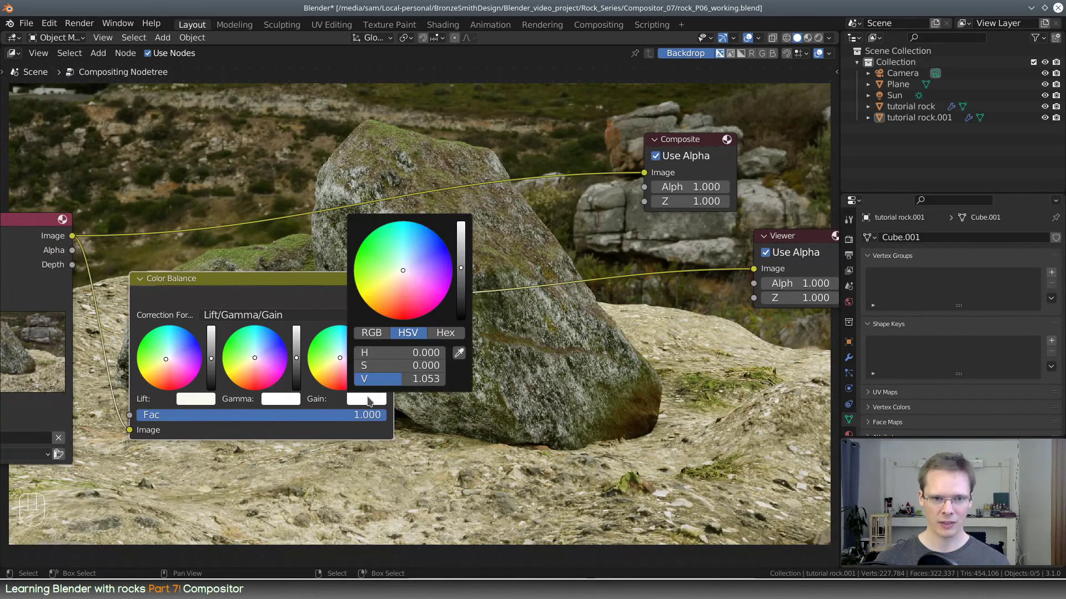
{"action": "double_click", "coordinate": [427, 380]}
{"action": "type", "text": "1"}
{"action": "key", "text": "Return"}
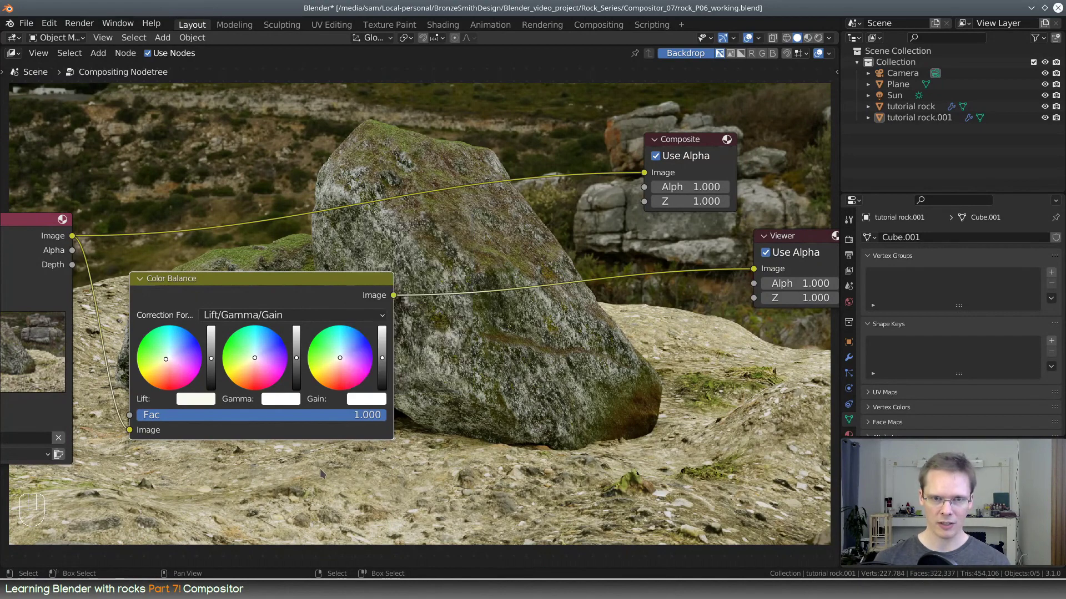
Step: Try a brighter Gamma in the Color Balance node and reset its value to 1
{"action": "left_click", "coordinate": [283, 400]}
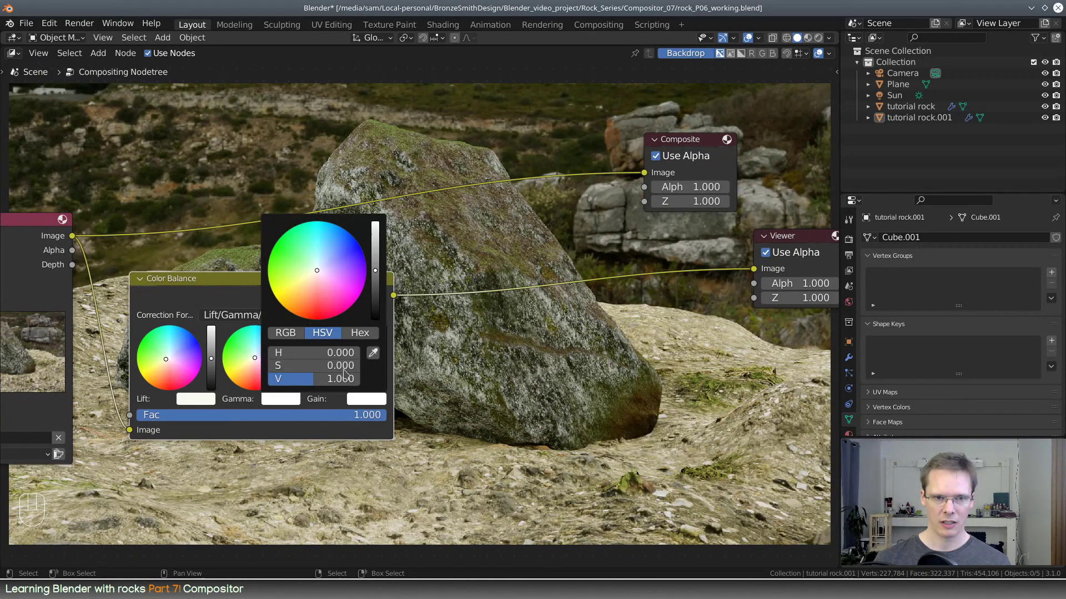
{"action": "left_click_drag", "start_coordinate": [376, 275], "coordinate": [376, 269]}
{"action": "left_click", "coordinate": [334, 379]}
{"action": "type", "text": "12"}
{"action": "key", "text": "Return"}
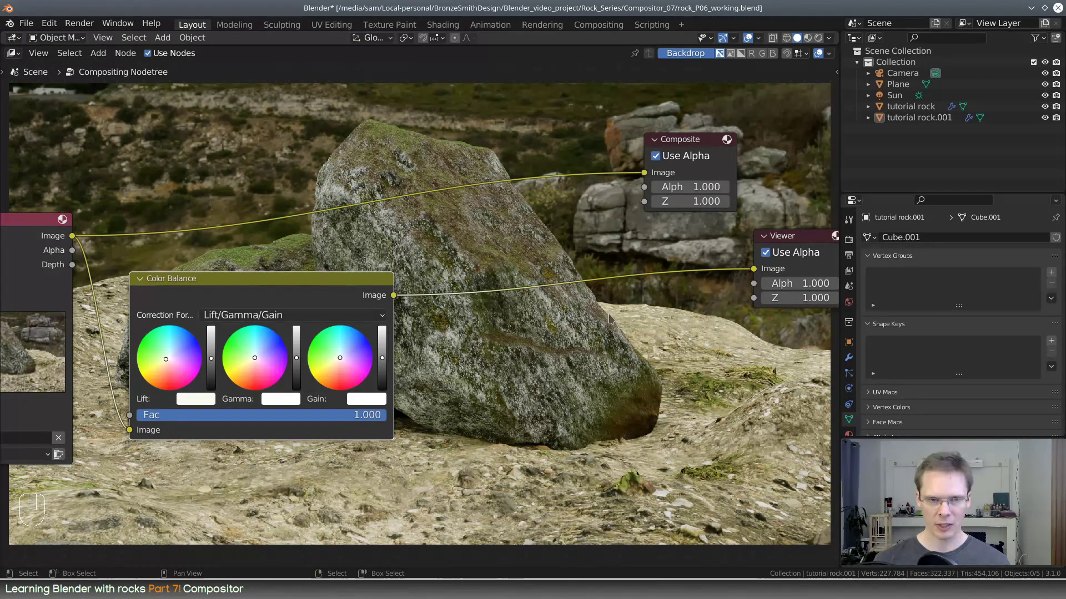
Step: Move the Color Balance node slightly aside and insert a Glare node on its link to the Viewer
{"action": "left_click_drag", "start_coordinate": [343, 283], "coordinate": [316, 297]}
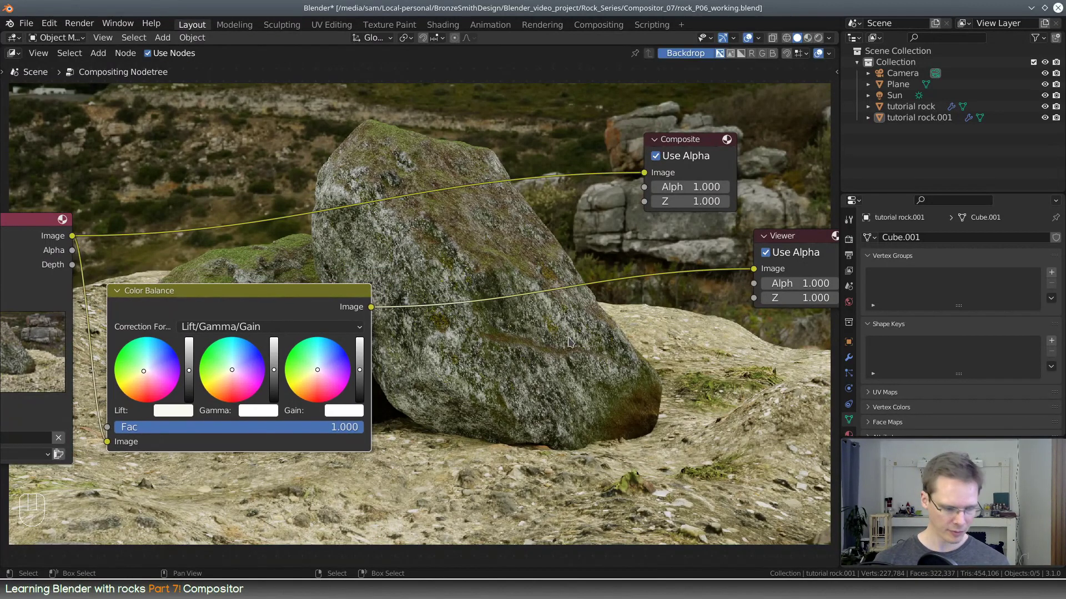
{"action": "key", "text": "shift+a"}
{"action": "mouse_move", "coordinate": [569, 340]}
{"action": "mouse_move", "coordinate": [562, 362]}
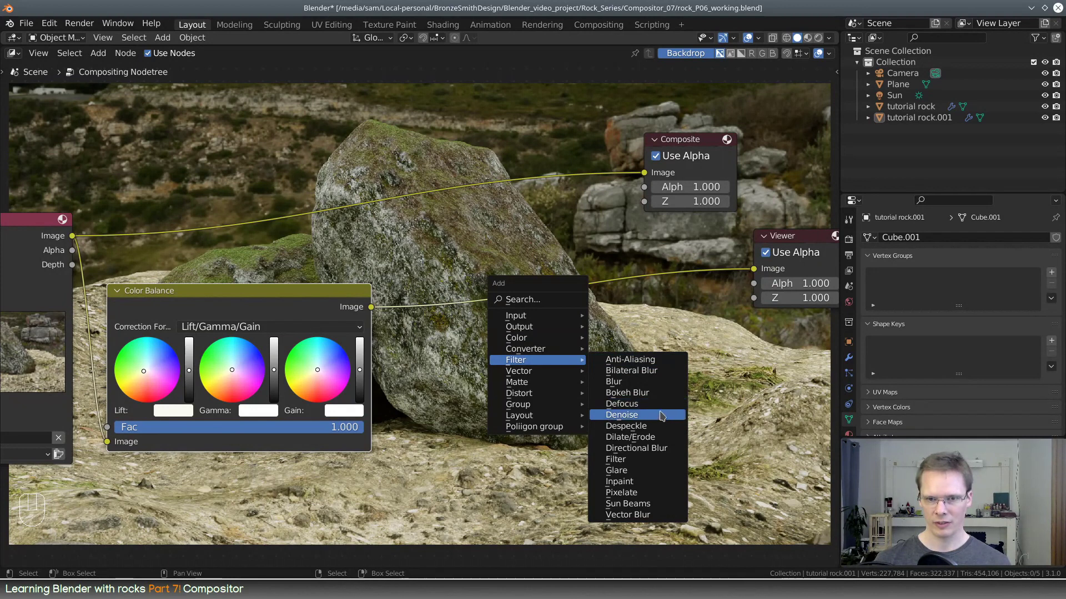
{"action": "left_click", "coordinate": [659, 471]}
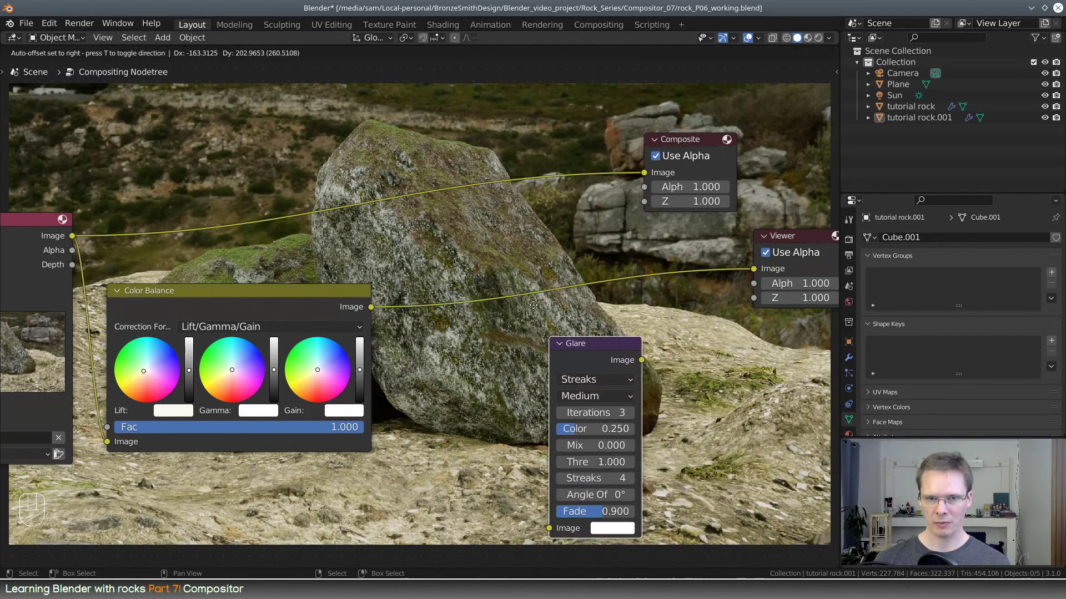
{"action": "left_click", "coordinate": [469, 246]}
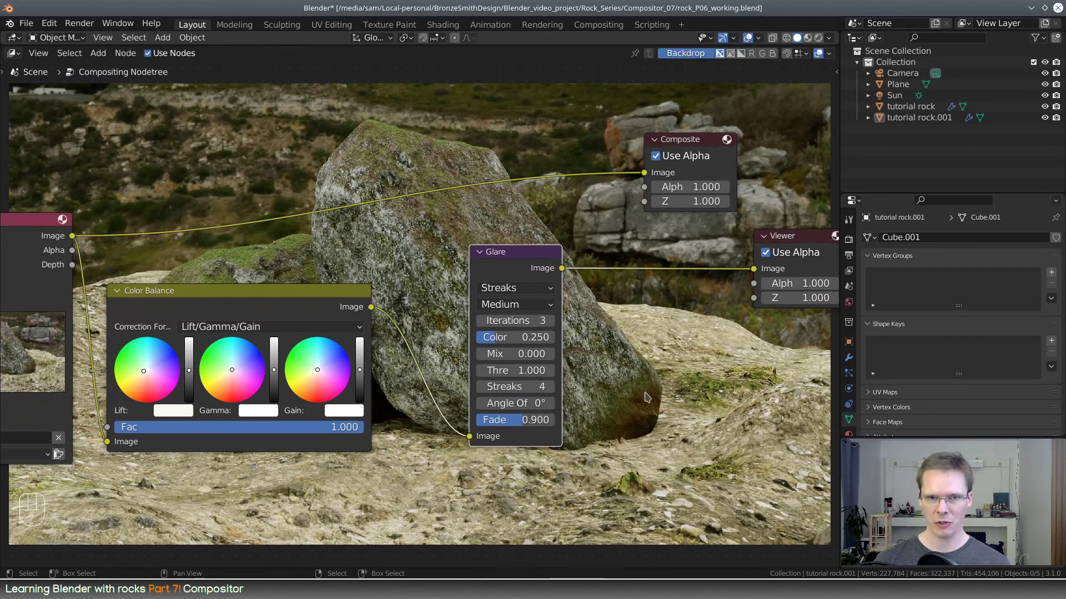
Step: Try the Glare node's Streaks type at thresholds of 0.200 and 4.400, and try the Ghosts type
{"action": "left_click", "coordinate": [516, 288]}
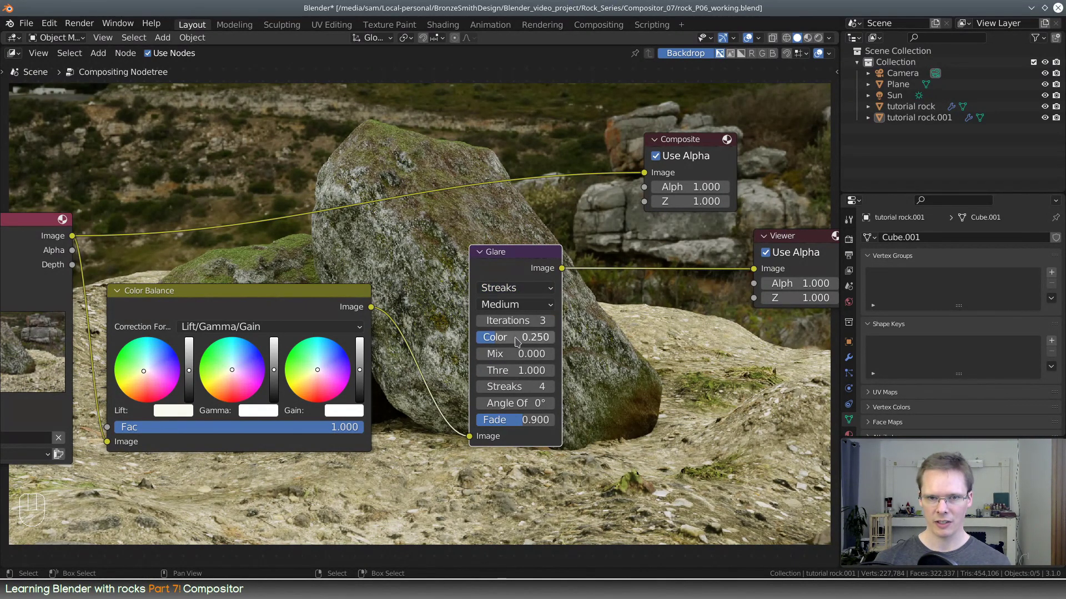
{"action": "left_click_drag", "start_coordinate": [520, 373], "coordinate": [474, 372]}
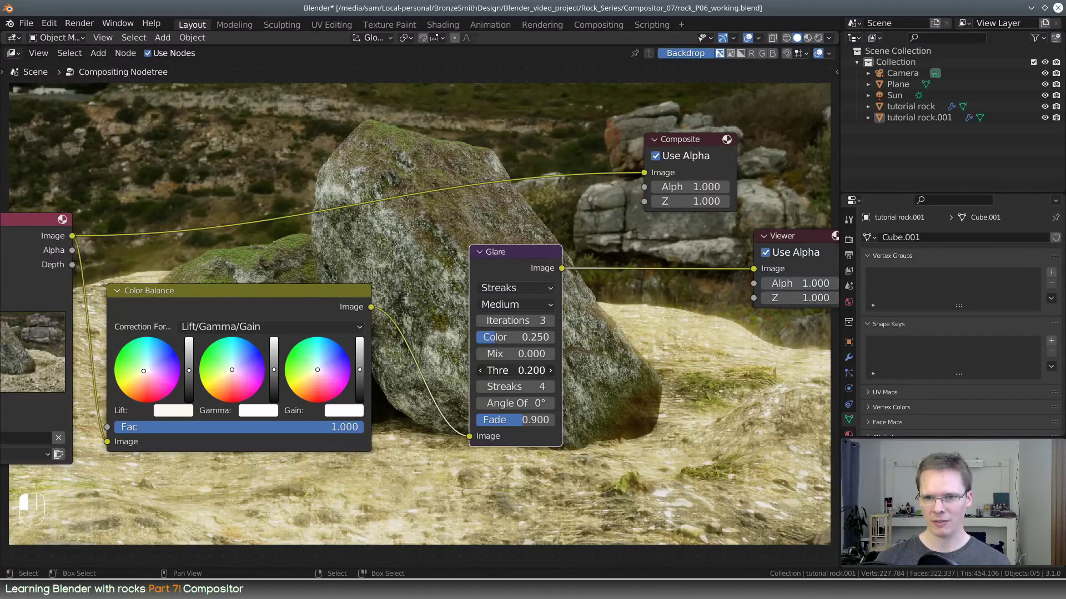
{"action": "mouse_move", "coordinate": [473, 372]}
{"action": "left_mouse_down"}
{"action": "mouse_move", "coordinate": [801, 372]}
{"action": "mouse_move", "coordinate": [707, 372]}
{"action": "left_mouse_up"}
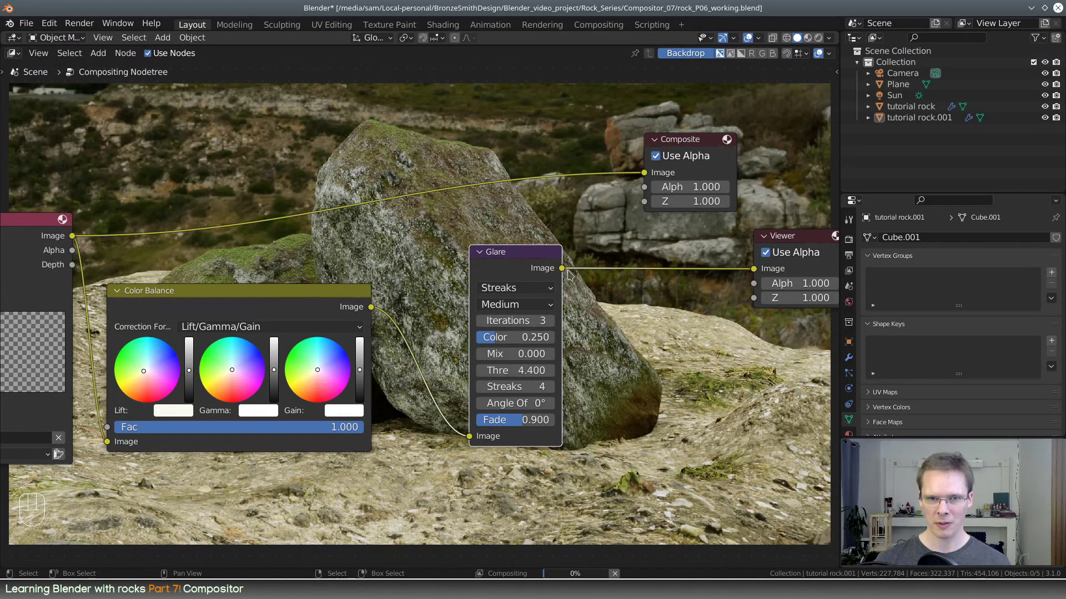
{"action": "left_click", "coordinate": [532, 288]}
{"action": "left_click", "coordinate": [541, 303]}
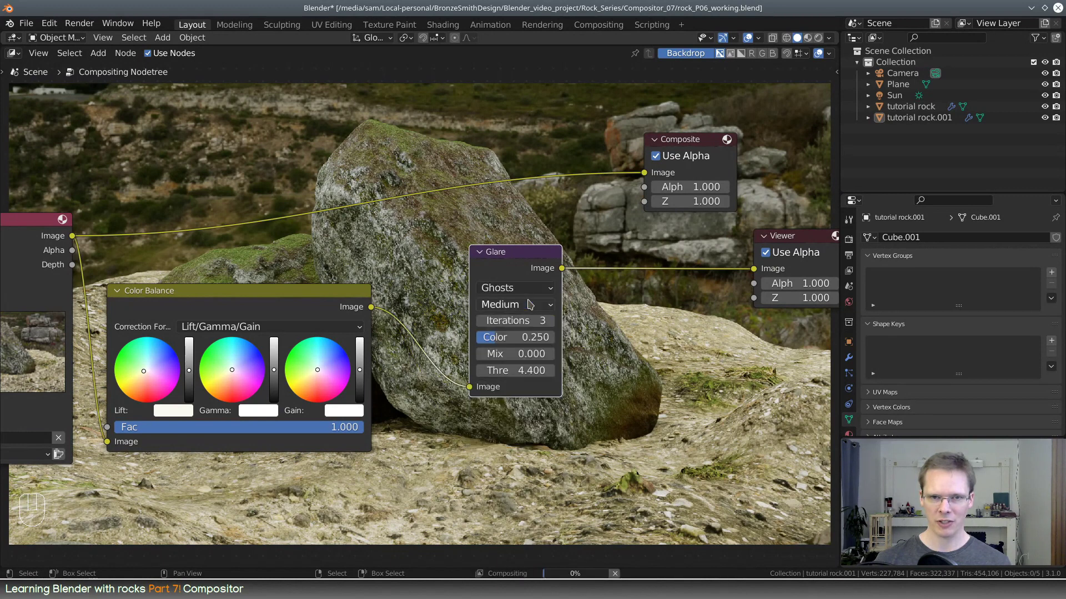
Step: Set the Glare node to Fog Glow with a Mix of 0.200 and a Threshold of 0.110
{"action": "left_click", "coordinate": [540, 290]}
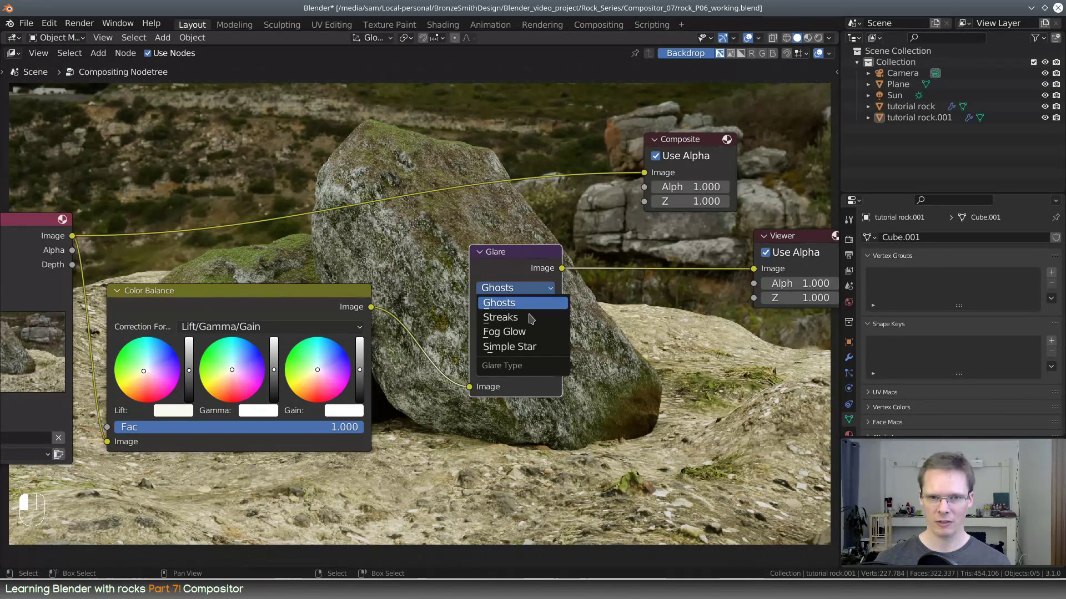
{"action": "left_click", "coordinate": [532, 331]}
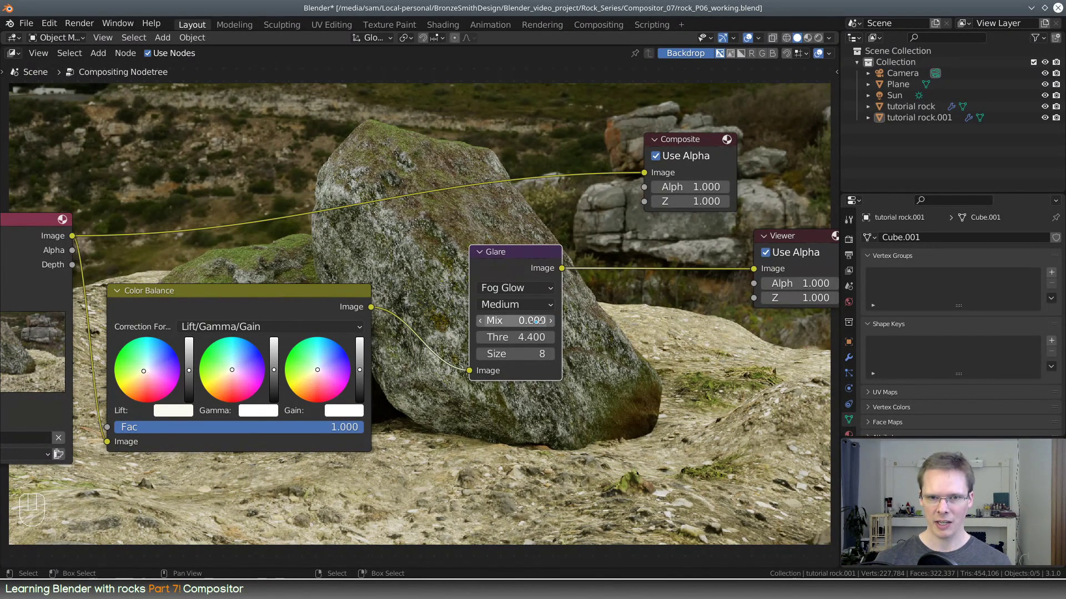
{"action": "mouse_move", "coordinate": [516, 337]}
{"action": "left_mouse_down", "text": "shift"}
{"action": "mouse_move", "coordinate": [496, 337]}
{"action": "mouse_move", "coordinate": [541, 340]}
{"action": "mouse_move", "coordinate": [528, 322]}
{"action": "mouse_move", "coordinate": [539, 321]}
{"action": "mouse_move", "coordinate": [522, 322]}
{"action": "mouse_move", "coordinate": [516, 338]}
{"action": "mouse_move", "coordinate": [477, 337]}
{"action": "mouse_move", "coordinate": [532, 337]}
{"action": "left_mouse_up", "text": "shift"}
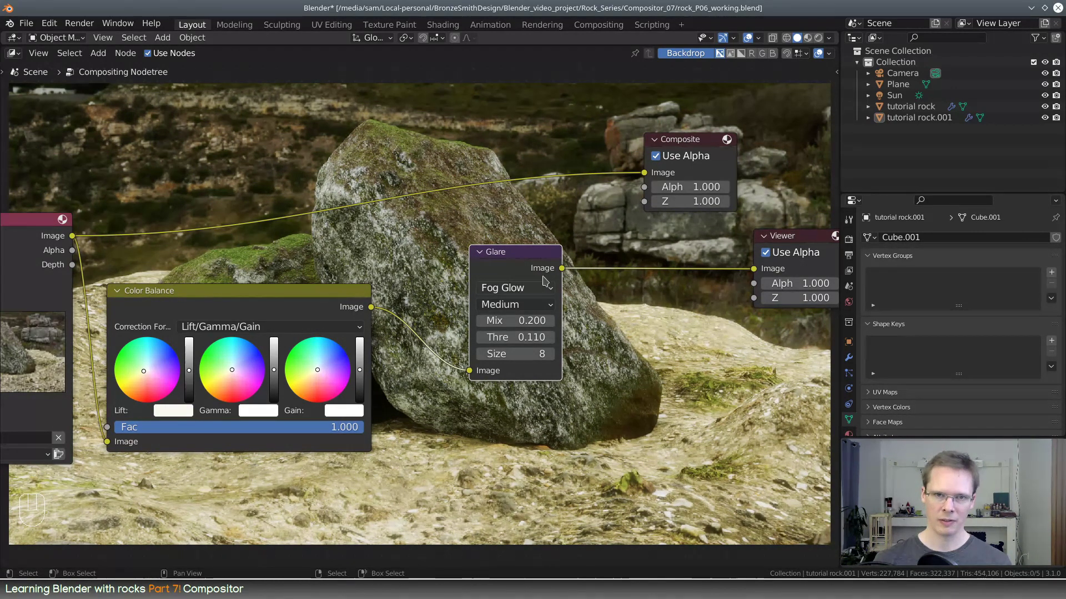
Step: Move the Glare node closer to the Viewer and lower the Color Balance node to uncover the rocks
{"action": "left_click_drag", "start_coordinate": [522, 258], "coordinate": [646, 305]}
{"action": "left_click_drag", "start_coordinate": [306, 305], "coordinate": [307, 344]}
Step: Tint the Color Balance node's Lift toward red with hue 0.031 and saturation 0.021, and fine-tune the colour further
{"action": "left_click", "coordinate": [182, 465]}
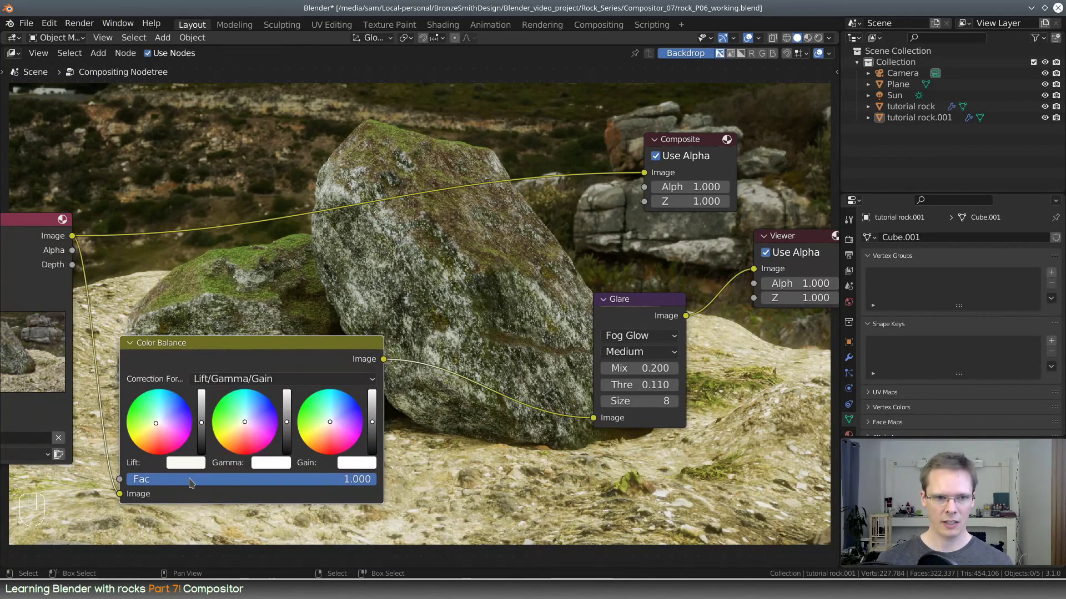
{"action": "left_click", "coordinate": [194, 464]}
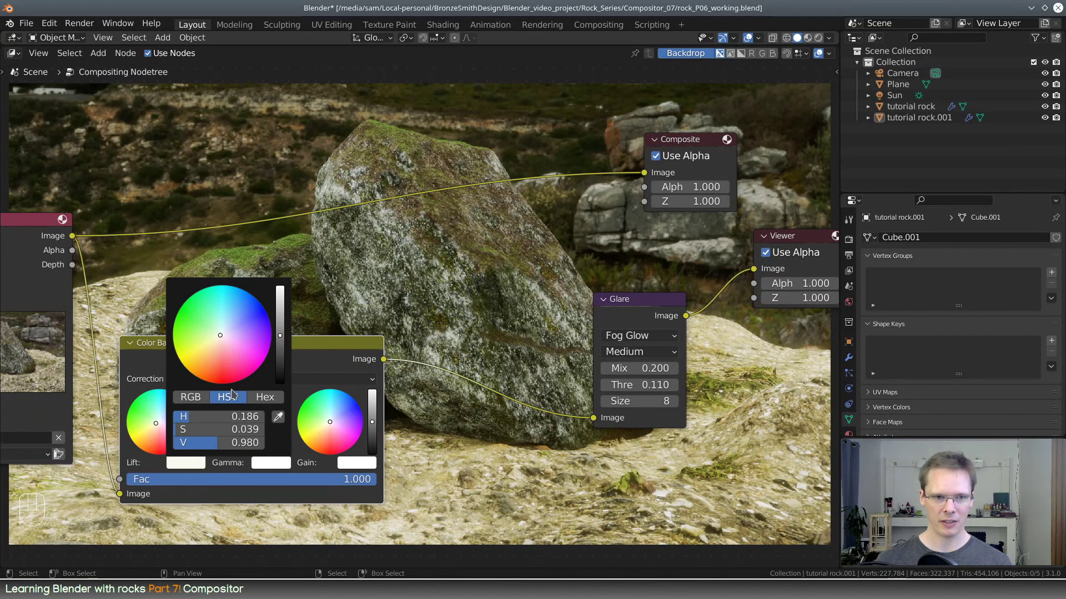
{"action": "mouse_move", "coordinate": [186, 420]}
{"action": "left_mouse_down"}
{"action": "mouse_move", "coordinate": [161, 420]}
{"action": "mouse_move", "coordinate": [254, 420]}
{"action": "mouse_move", "coordinate": [198, 421]}
{"action": "left_mouse_up"}
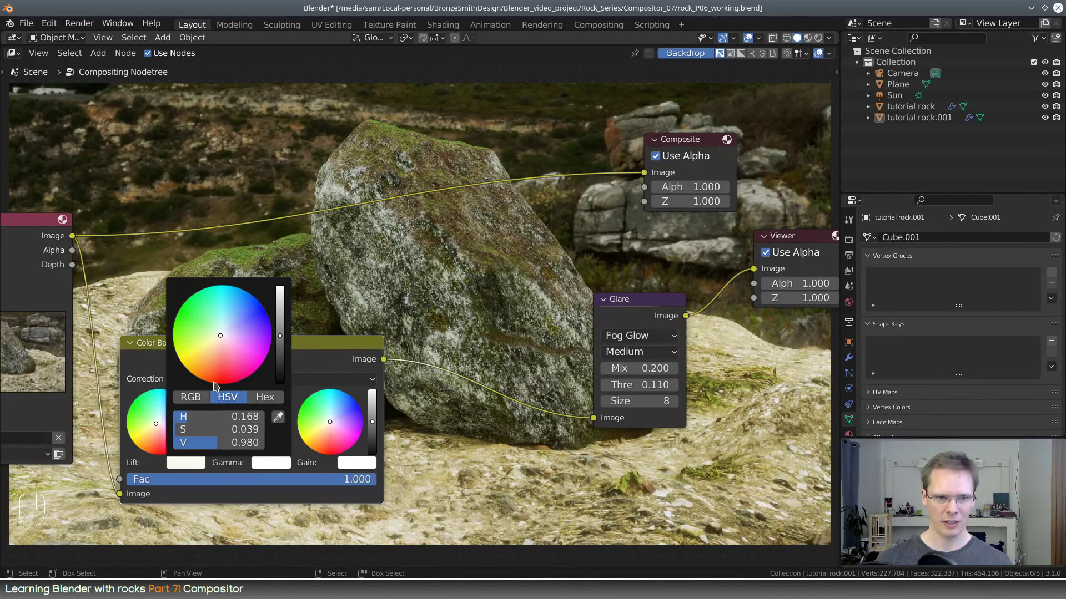
{"action": "left_click_drag", "start_coordinate": [220, 336], "coordinate": [221, 337]}
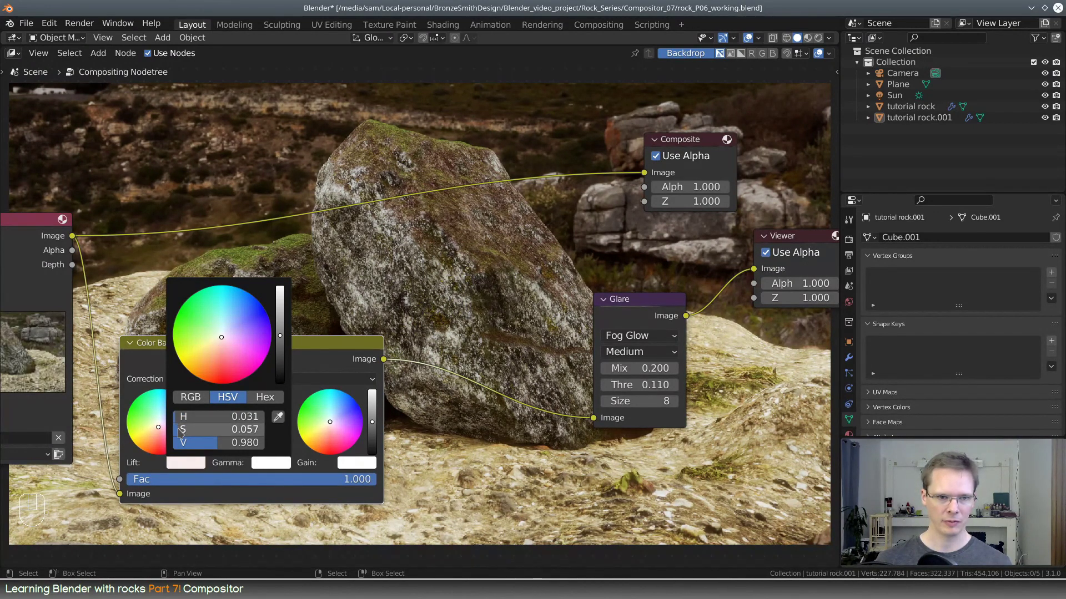
{"action": "left_click_drag", "start_coordinate": [180, 430], "coordinate": [179, 430]}
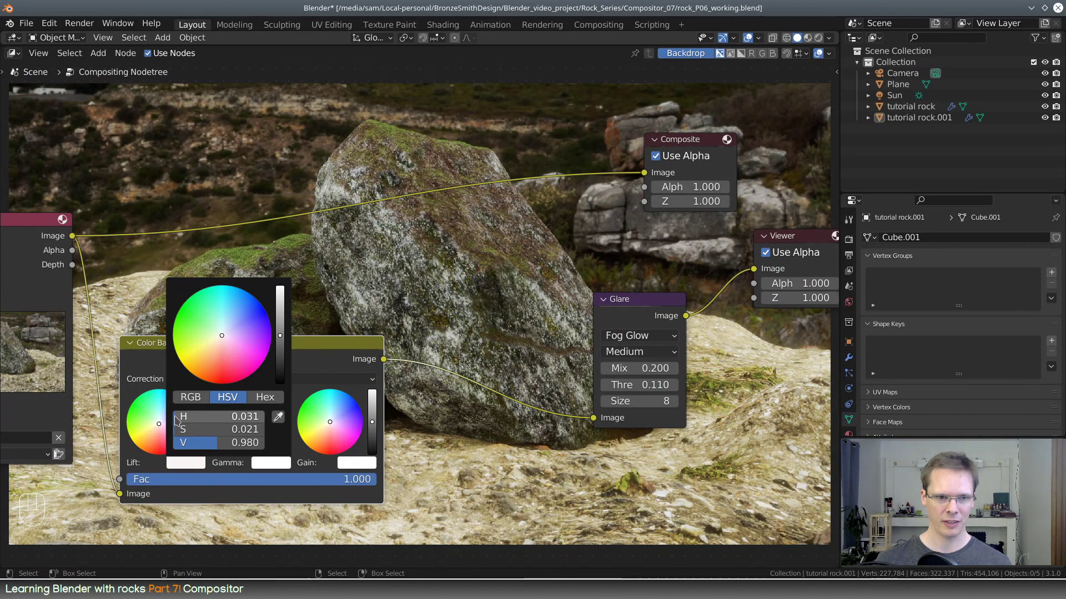
{"action": "left_click_drag", "start_coordinate": [177, 420], "coordinate": [185, 443]}
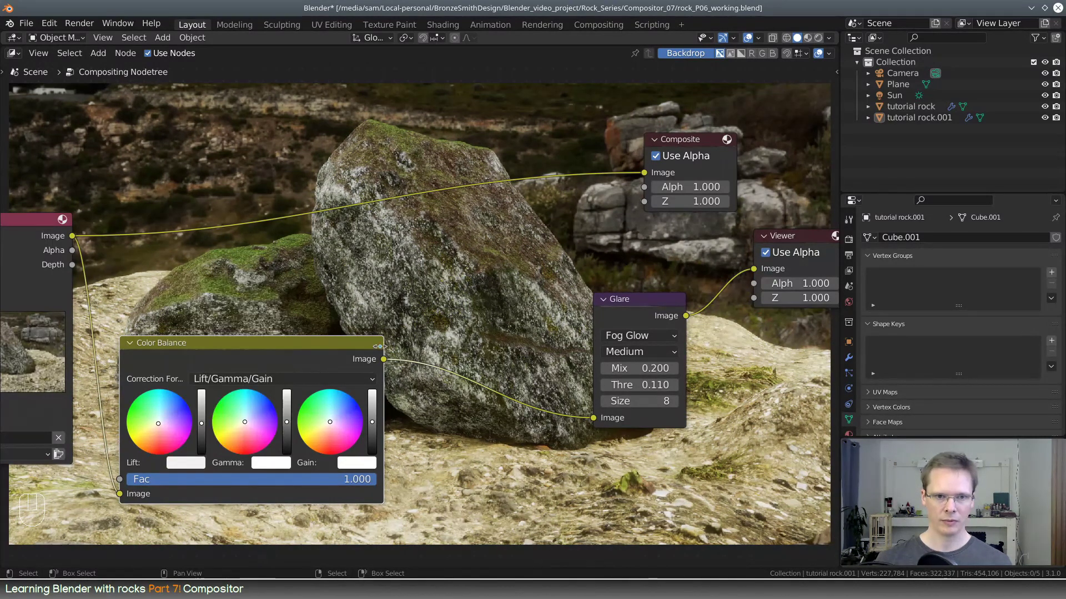
Step: Move the Color Balance node back up beside the Render Layers node and bring the whole node chain into view
{"action": "left_click_drag", "start_coordinate": [365, 345], "coordinate": [351, 260]}
{"action": "scroll", "coordinate": [351, 259], "scroll_direction": "down", "scroll_amount": 2}
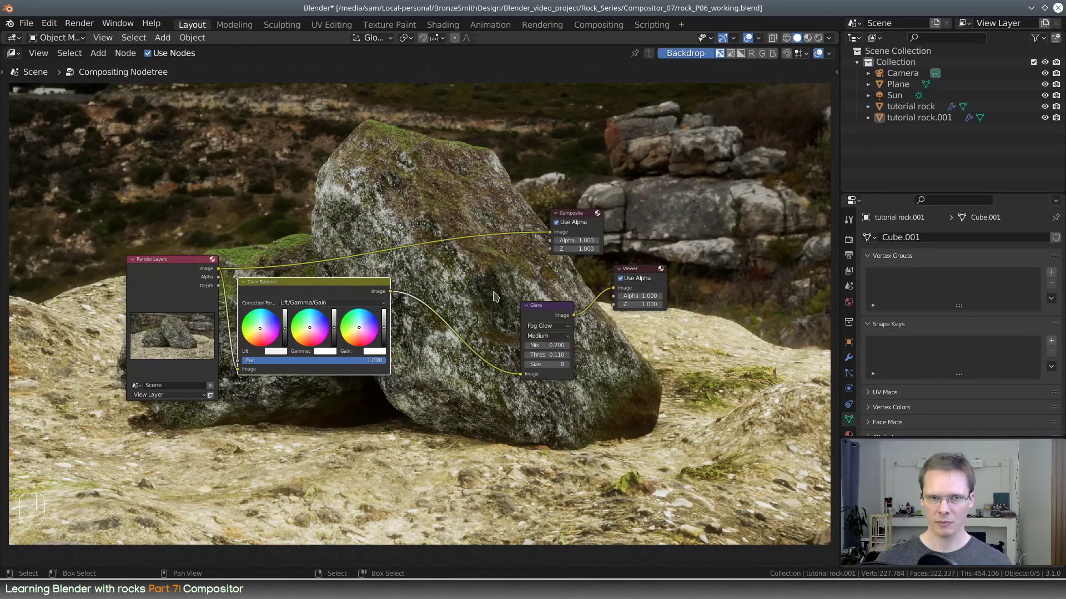
{"action": "scroll", "coordinate": [351, 259], "scroll_direction": "up", "scroll_amount": 1}
{"action": "middle_click_drag", "start_coordinate": [494, 256], "coordinate": [524, 222]}
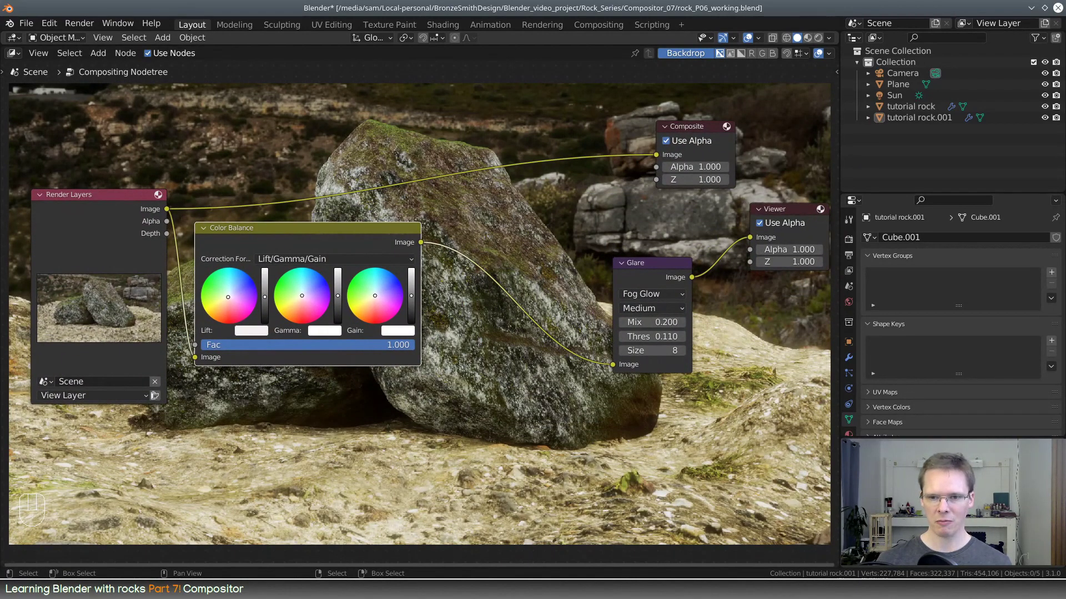
Step: Open the render result and check which layer it displays, keeping Composite, and close the render window
{"action": "key", "text": "F11"}
{"action": "scroll", "coordinate": [614, 335], "scroll_direction": "down", "scroll_amount": 3}
{"action": "scroll", "coordinate": [615, 334], "scroll_direction": "up", "scroll_amount": 2}
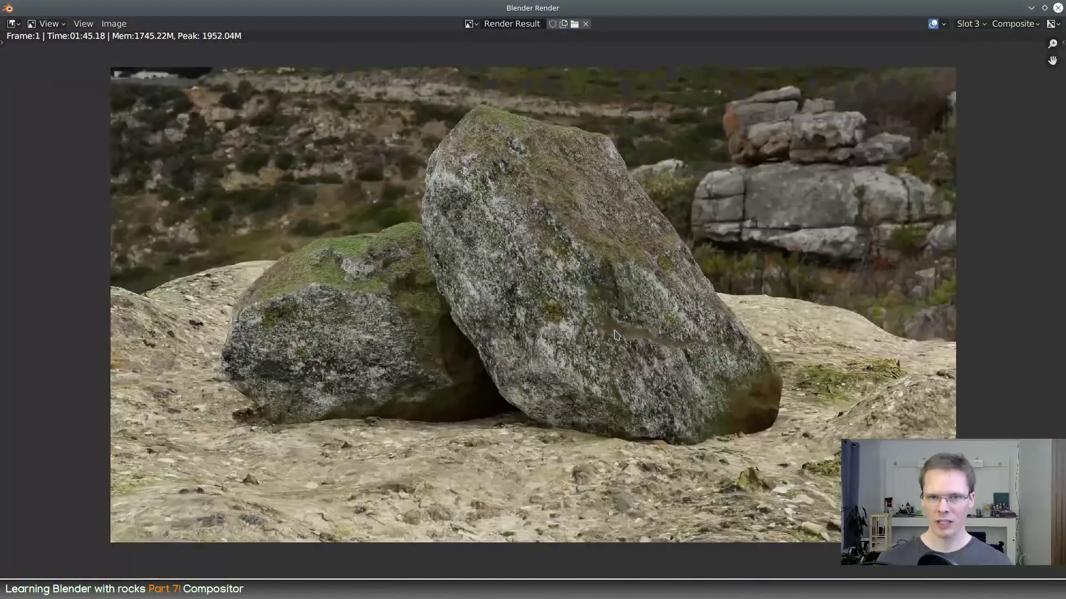
{"action": "left_click", "coordinate": [1019, 27]}
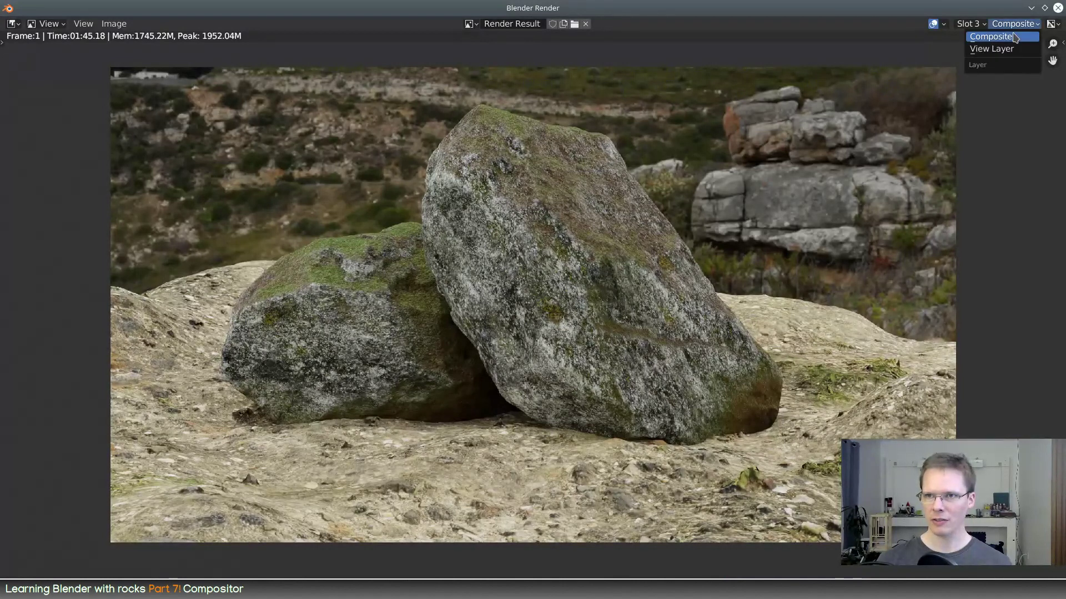
{"action": "left_click", "coordinate": [1019, 23]}
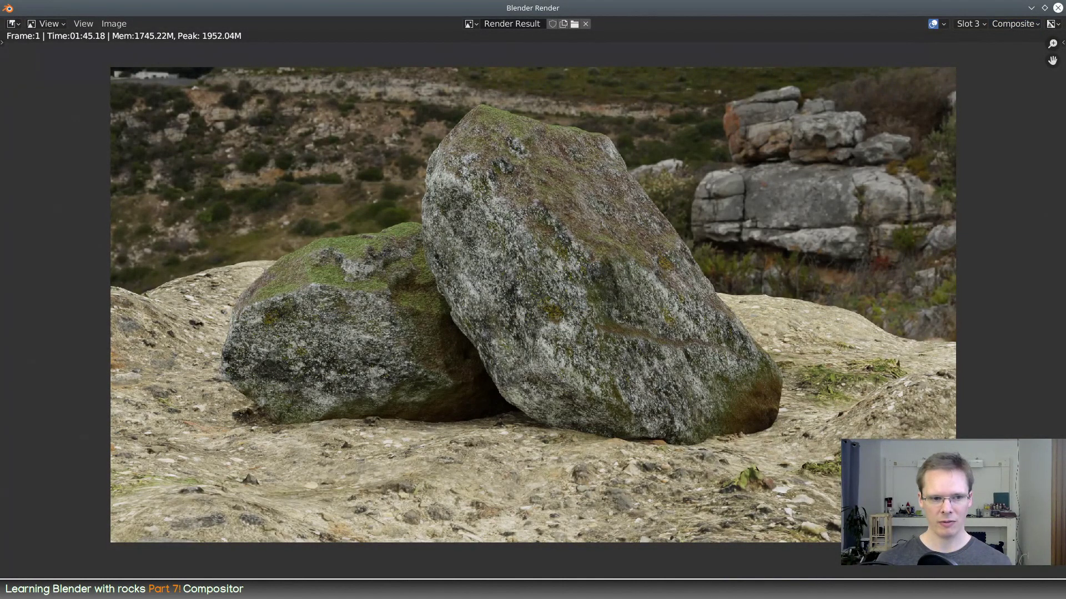
{"action": "key", "text": "Escape"}
Step: Connect the Glare node's Image output to the Composite node's Image input and reposition the Glare and Composite nodes into a tidy chain
{"action": "middle_click_drag", "start_coordinate": [538, 213], "coordinate": [377, 319]}
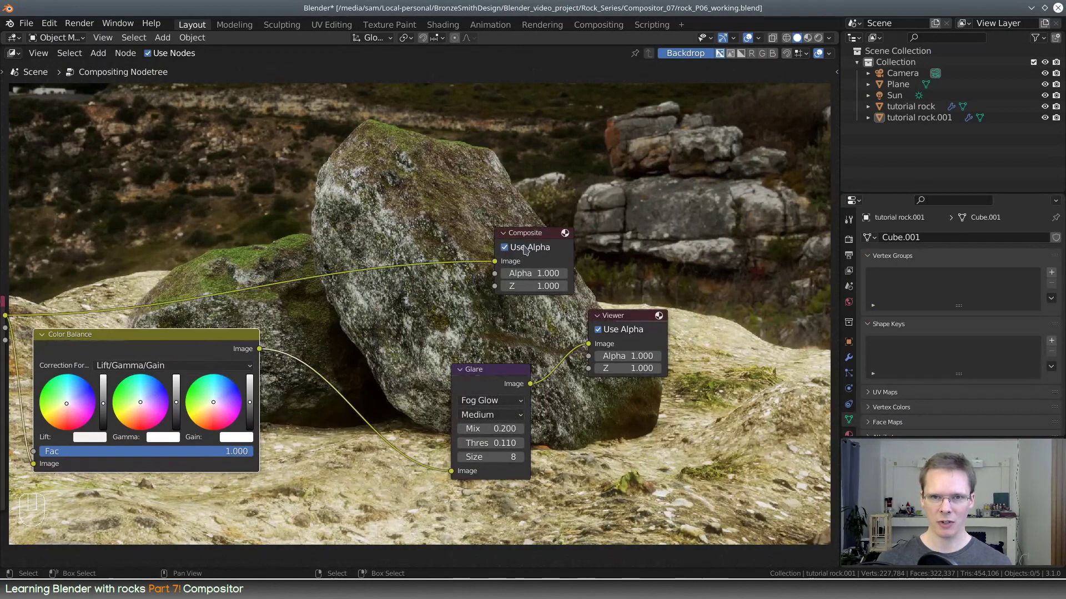
{"action": "left_click_drag", "start_coordinate": [531, 239], "coordinate": [620, 200]}
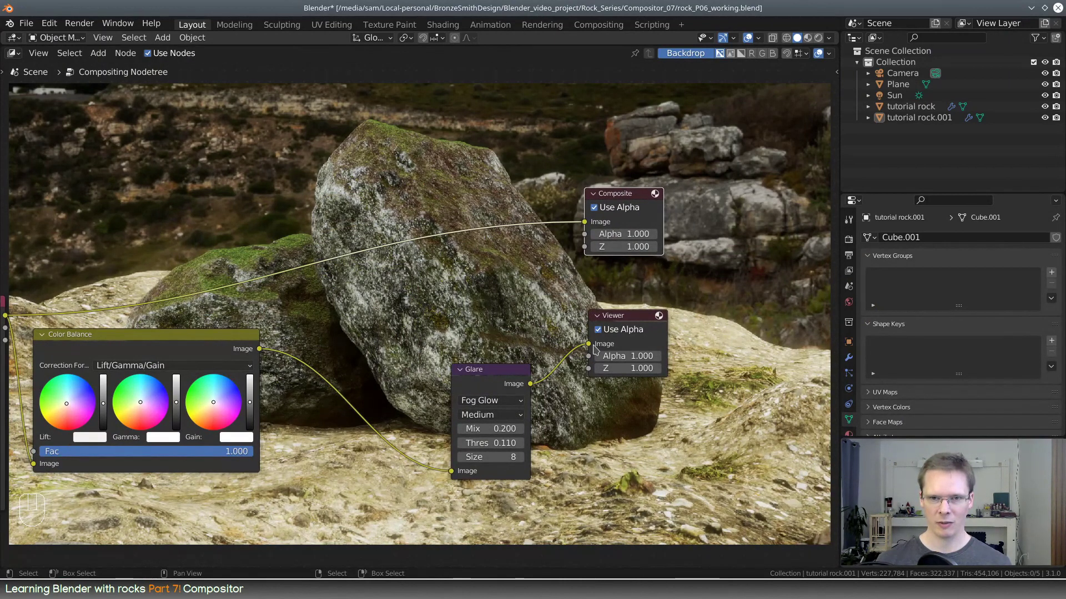
{"action": "left_click_drag", "start_coordinate": [531, 383], "coordinate": [584, 221]}
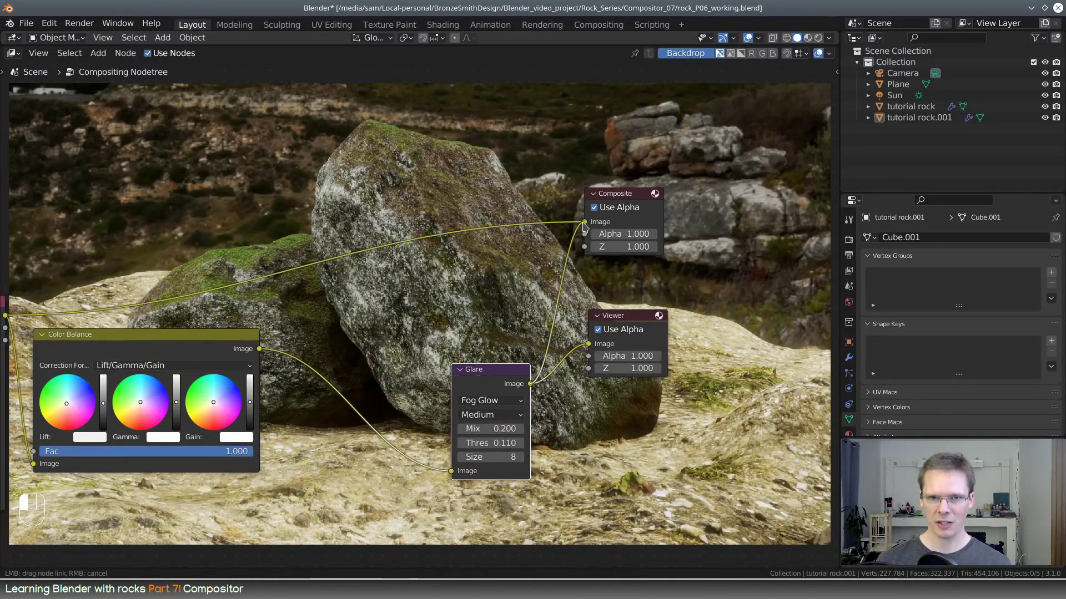
{"action": "middle_click_drag", "start_coordinate": [411, 408], "coordinate": [566, 302]}
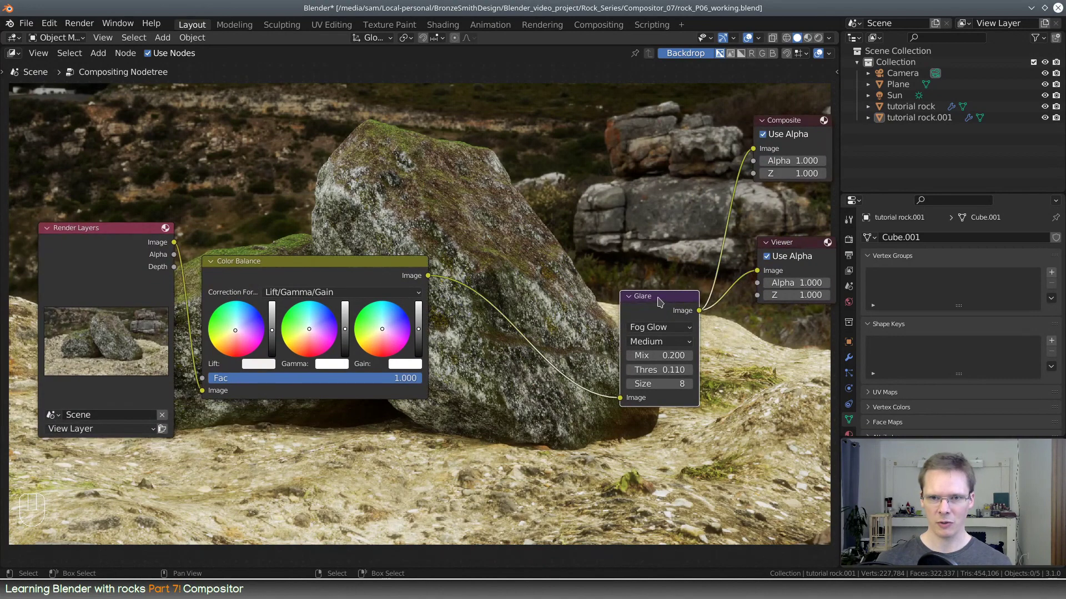
{"action": "left_click_drag", "start_coordinate": [659, 302], "coordinate": [573, 250]}
{"action": "left_click_drag", "start_coordinate": [786, 122], "coordinate": [790, 150]}
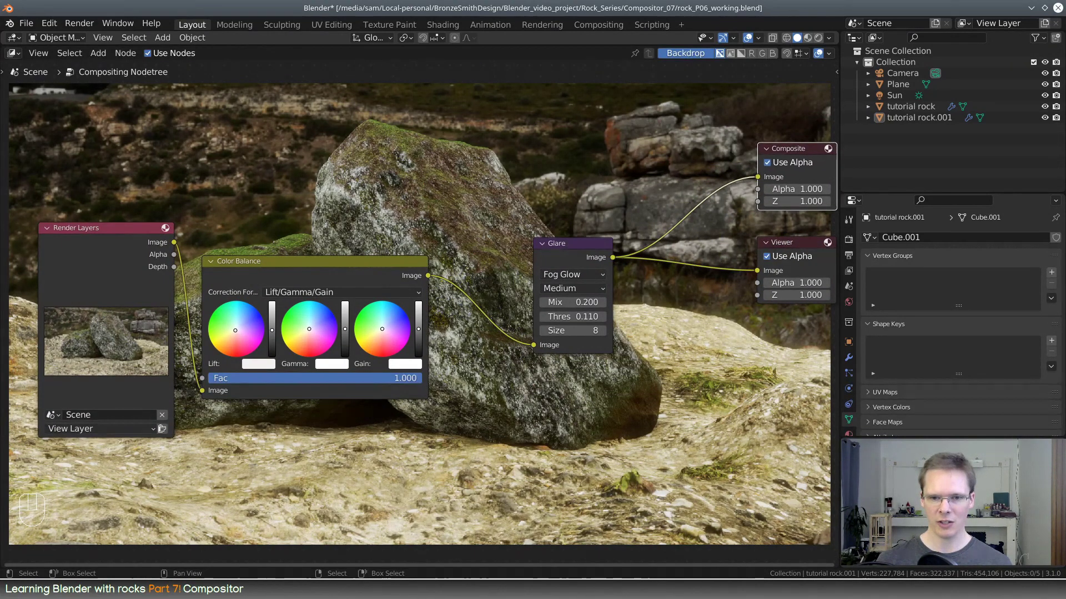
Step: Reopen the render result and display the View Layer image to compare it with the composited version
{"action": "key", "text": "F11"}
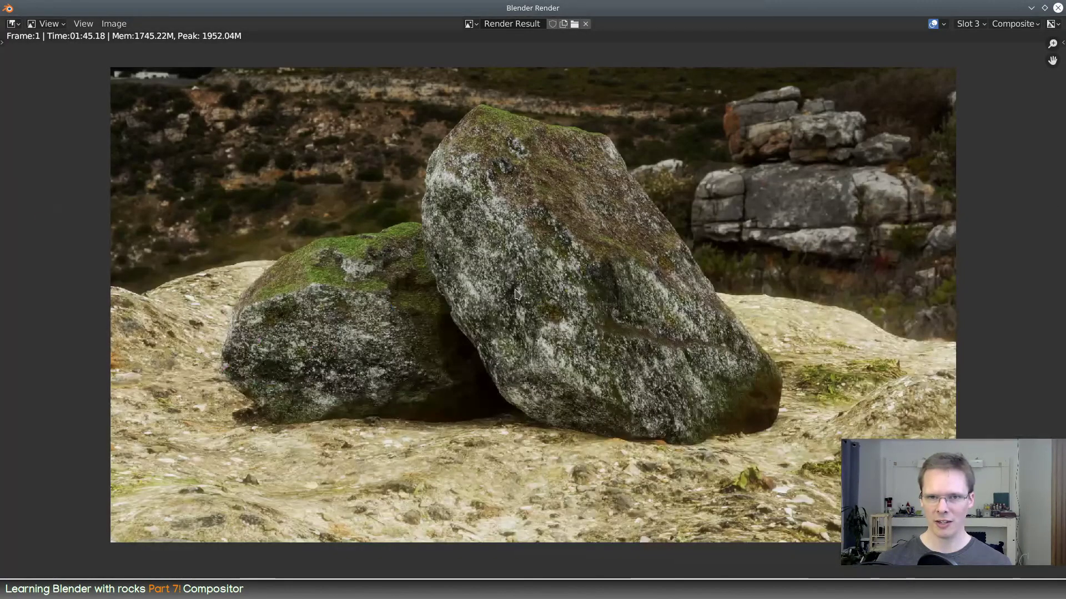
{"action": "left_click", "coordinate": [1003, 26]}
{"action": "left_click", "coordinate": [999, 49]}
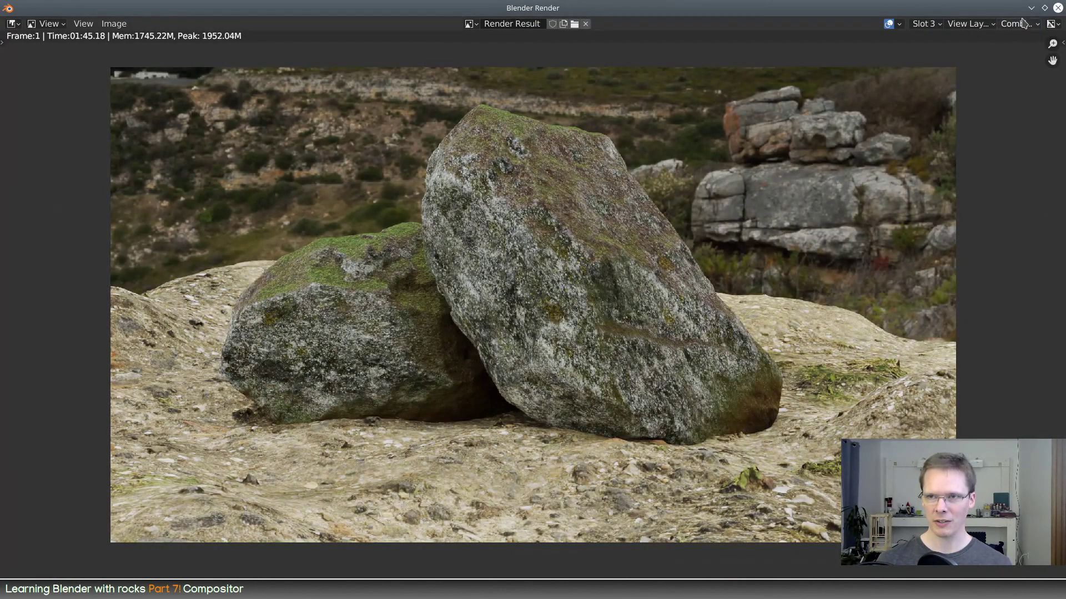
{"action": "left_click", "coordinate": [1021, 23]}
{"action": "left_click", "coordinate": [1012, 41]}
{"action": "left_click", "coordinate": [1027, 25]}
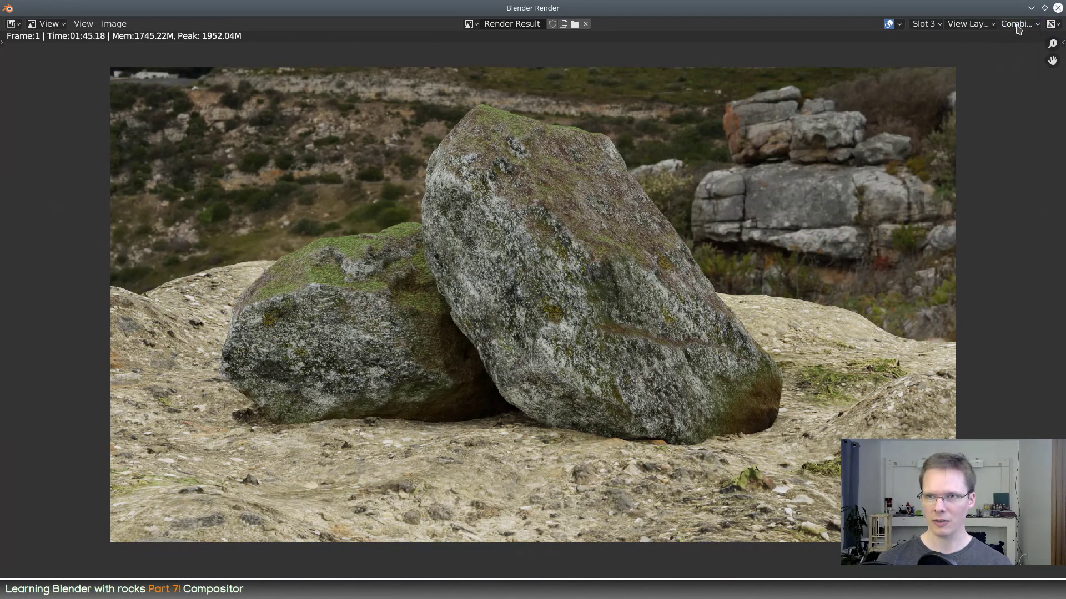
Step: Check render slot 1 and return to slot 3
{"action": "left_click", "coordinate": [924, 24]}
{"action": "left_click", "coordinate": [932, 36]}
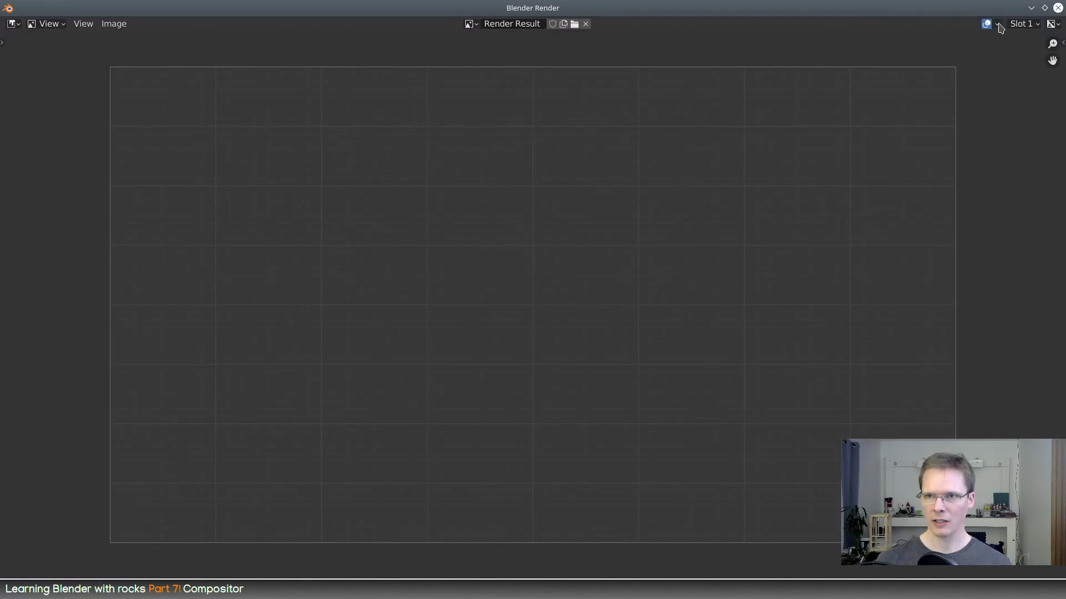
{"action": "left_click", "coordinate": [1027, 26]}
{"action": "left_click", "coordinate": [1027, 59]}
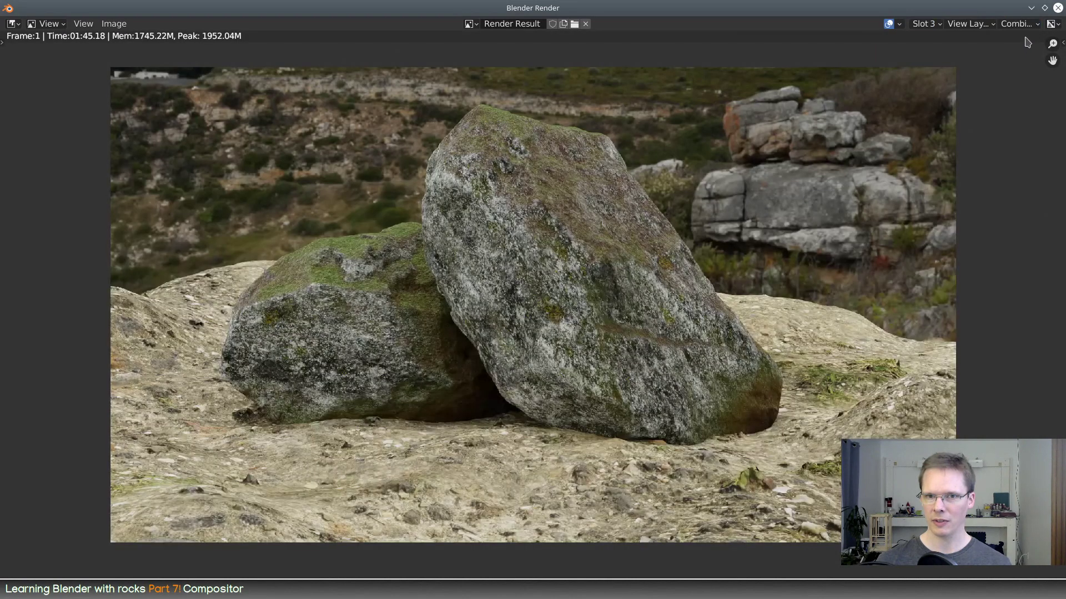
Step: Switch the render result back to the Composite layer, inspect the rocks up close, and close the render window
{"action": "left_click", "coordinate": [1016, 27]}
{"action": "left_click", "coordinate": [980, 25]}
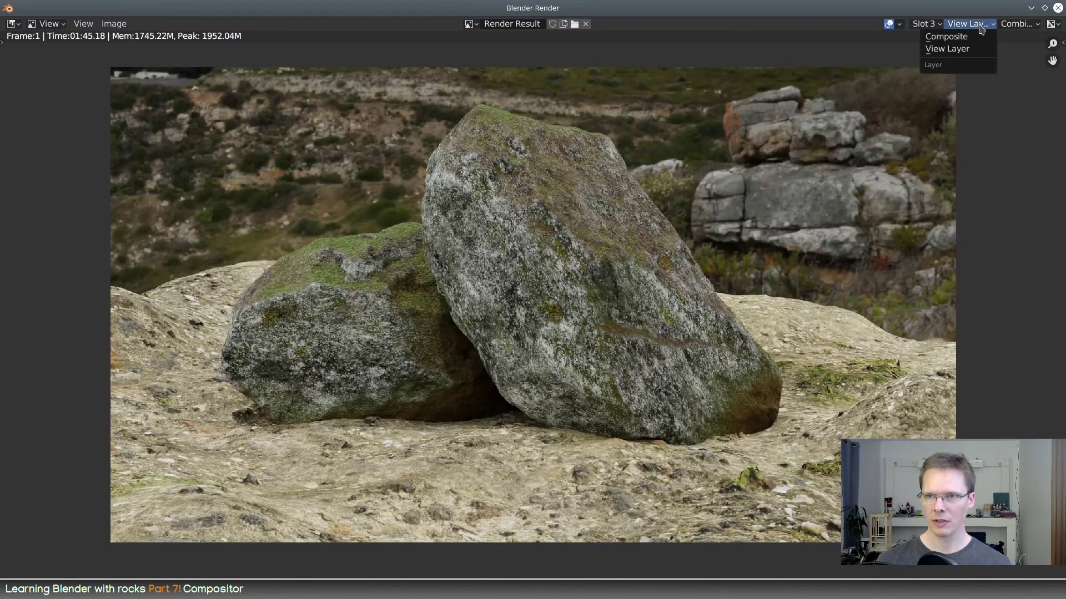
{"action": "left_click", "coordinate": [965, 36]}
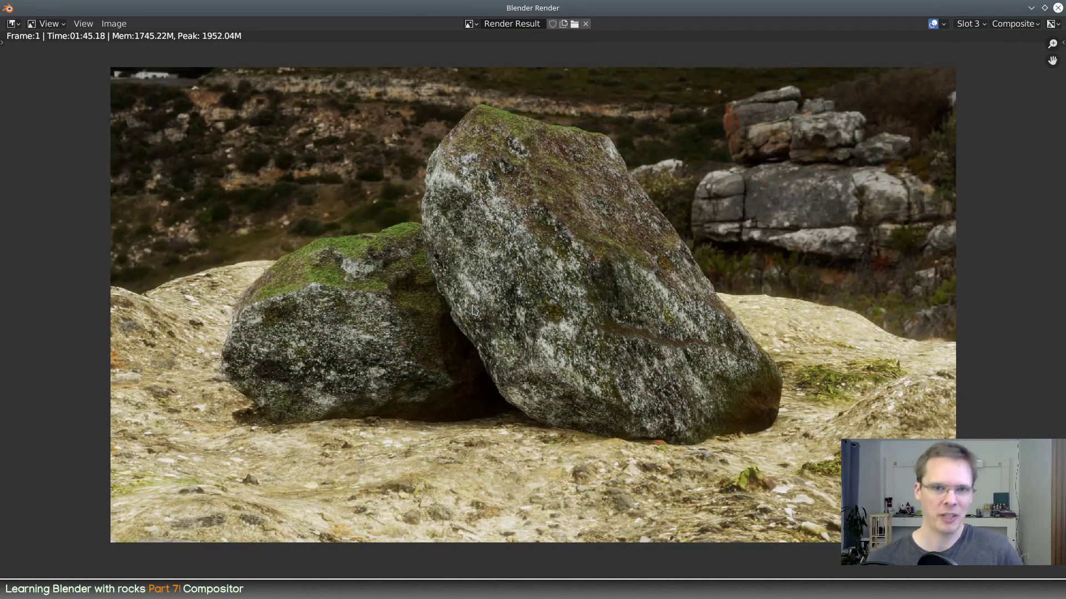
{"action": "scroll", "coordinate": [574, 282], "scroll_direction": "up", "scroll_amount": 1}
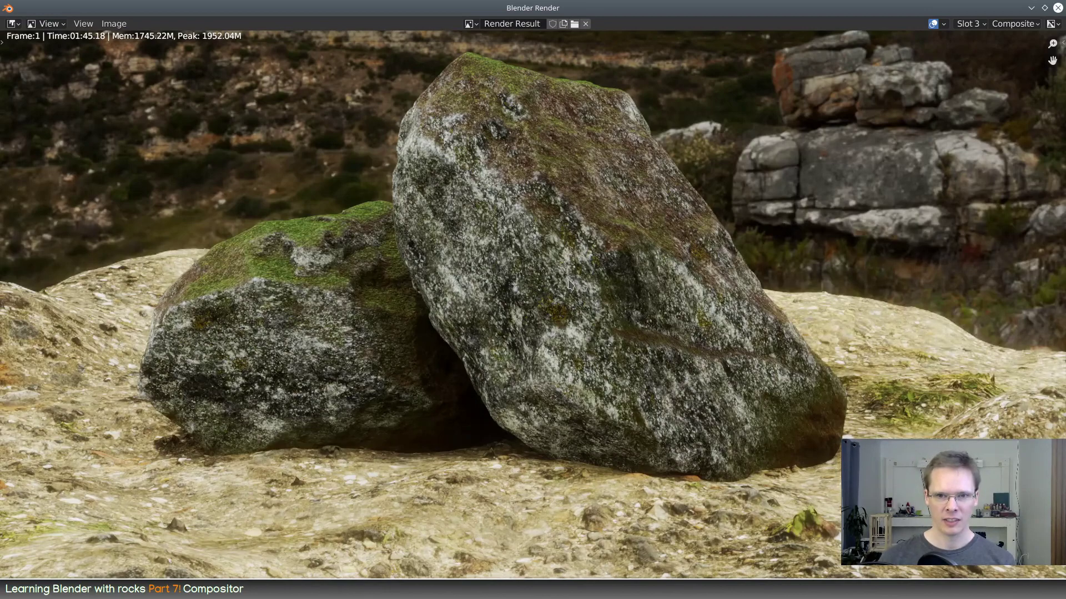
{"action": "key", "text": "Escape"}
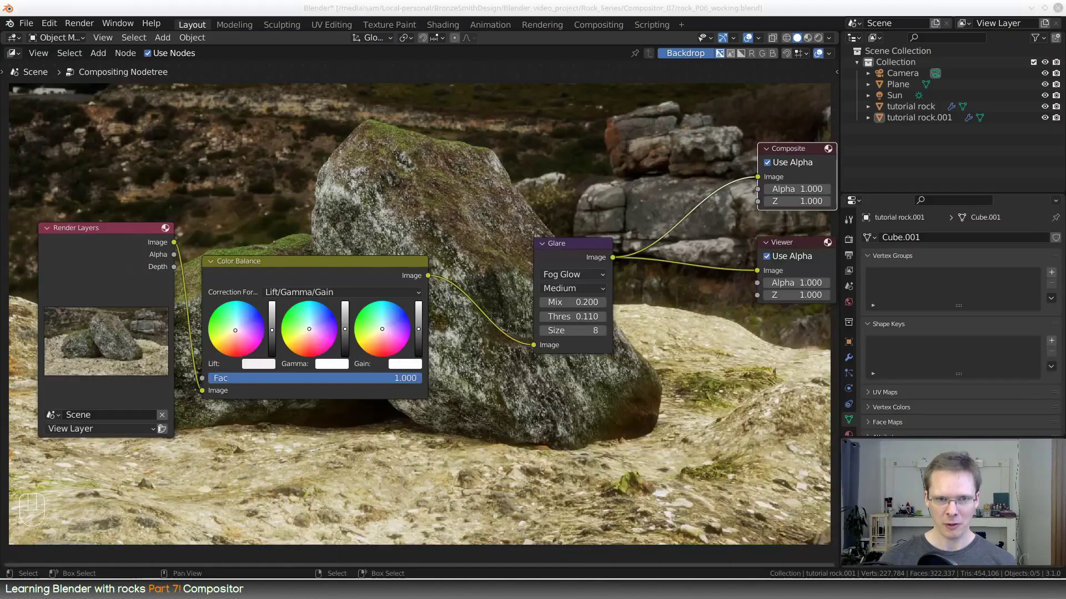
Step: Set the Glare node's Size to 7, its Mix to 0.090 and its Threshold to 0.120
{"action": "scroll", "coordinate": [421, 314], "scroll_direction": "up", "scroll_amount": 2}
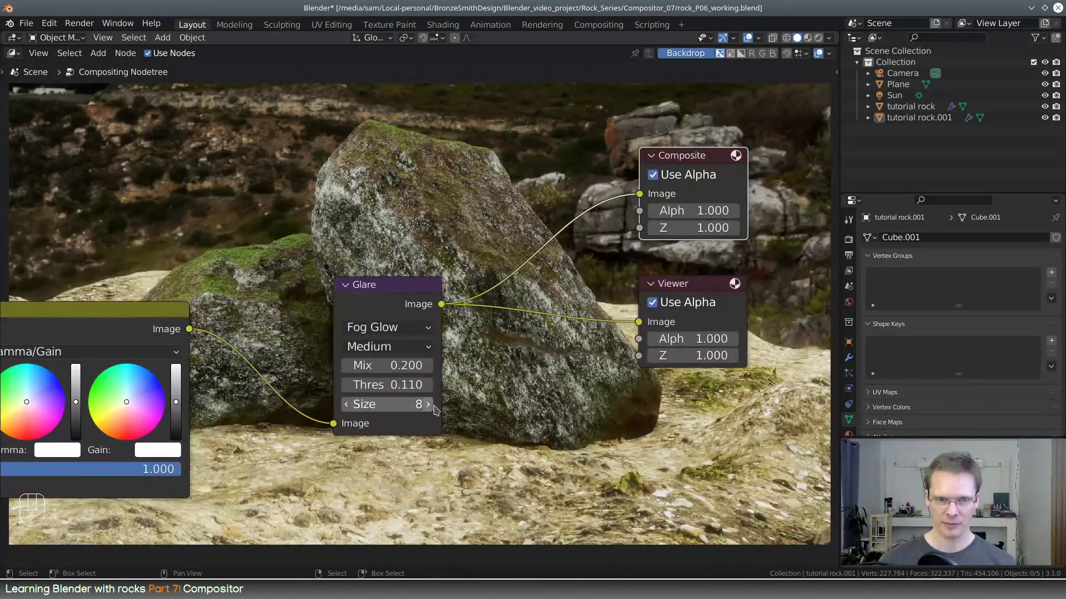
{"action": "left_click_drag", "start_coordinate": [382, 419], "coordinate": [362, 419]}
{"action": "left_click_drag", "start_coordinate": [413, 420], "coordinate": [412, 422], "text": "shift"}
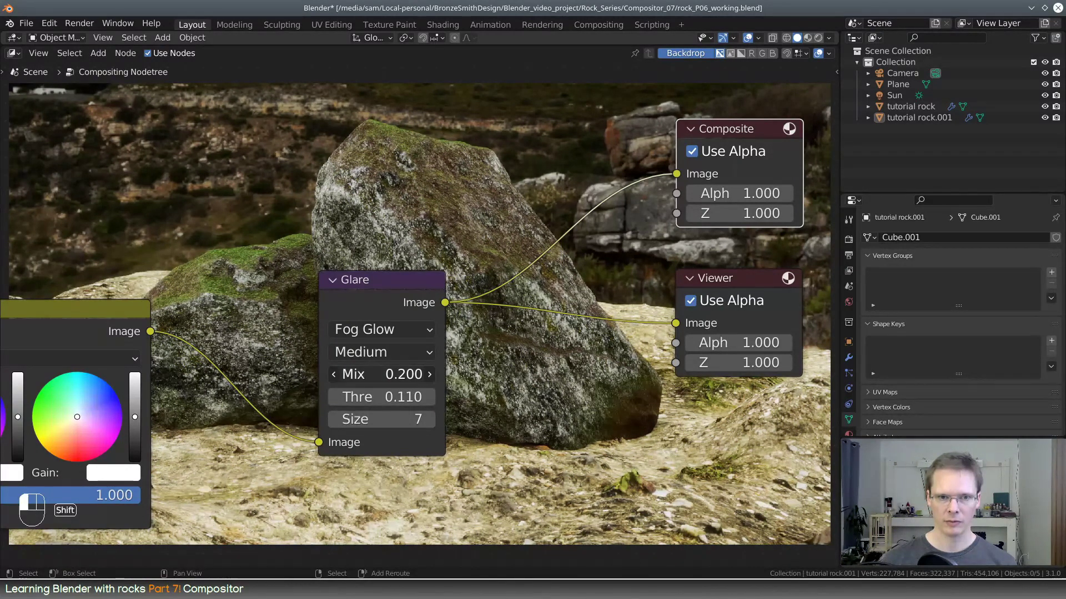
{"action": "left_click_drag", "start_coordinate": [411, 375], "coordinate": [401, 374], "text": "shift"}
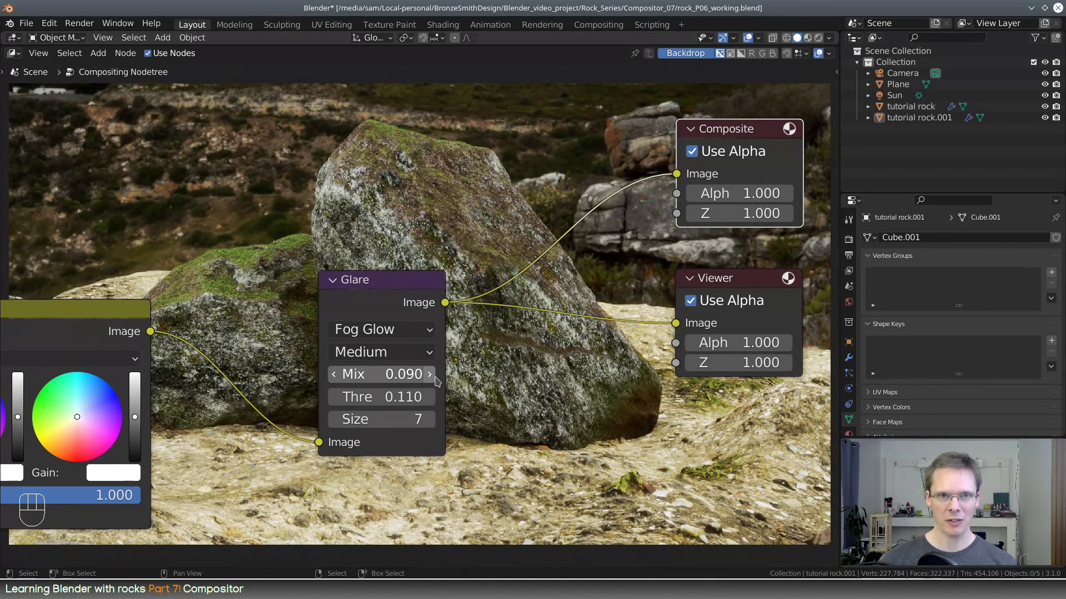
{"action": "mouse_move", "coordinate": [413, 396]}
{"action": "left_mouse_down", "text": "shift"}
{"action": "mouse_move", "coordinate": [403, 397]}
{"action": "mouse_move", "coordinate": [421, 397]}
{"action": "left_mouse_up", "text": "shift"}
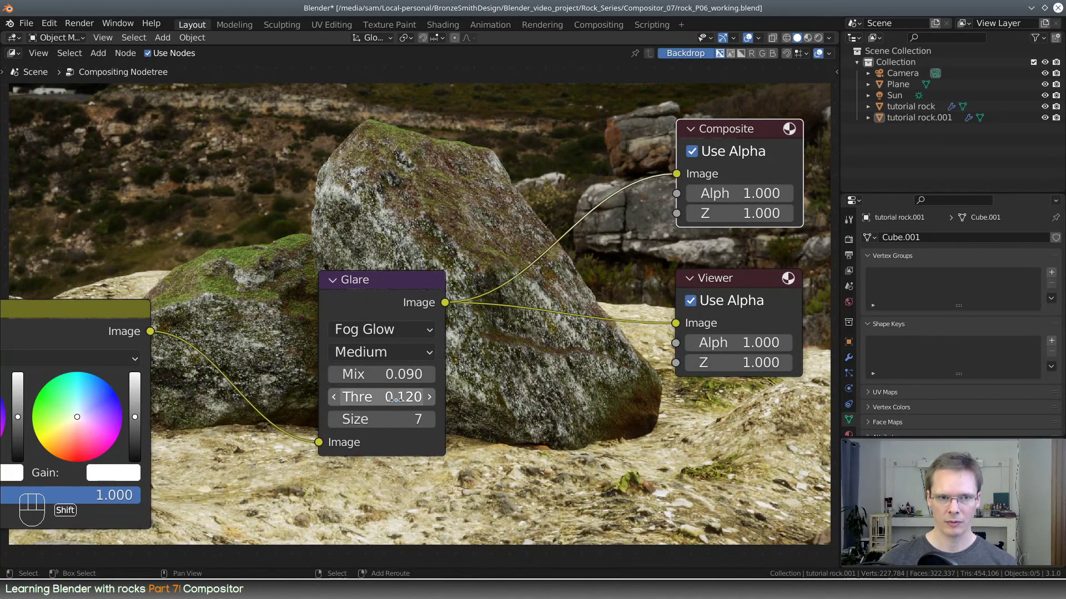
{"action": "scroll", "coordinate": [630, 562], "scroll_direction": "down", "scroll_amount": 4}
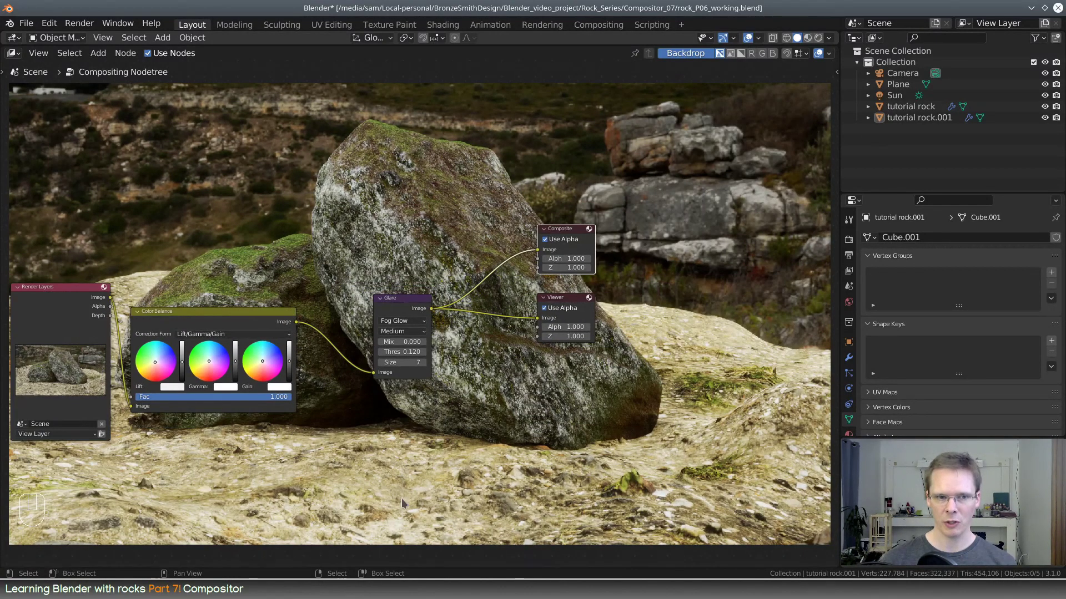
Step: Bring the render window back up and examine the composited rocks with the adjusted glare at different zoom levels
{"action": "left_click", "coordinate": [630, 589]}
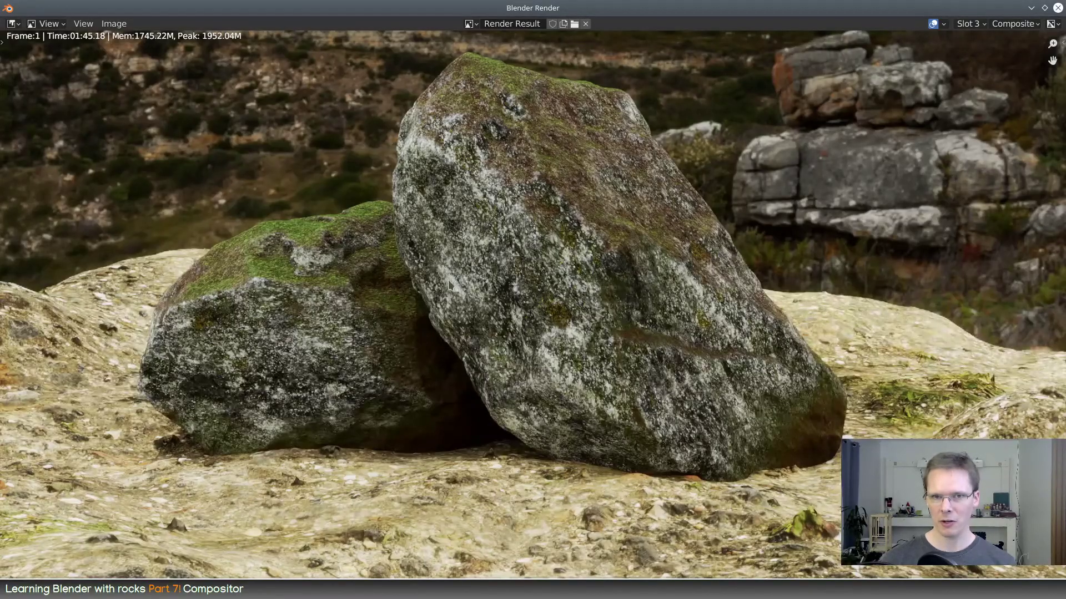
{"action": "scroll", "coordinate": [450, 285], "scroll_direction": "down", "scroll_amount": 4}
{"action": "scroll", "coordinate": [450, 285], "scroll_direction": "up", "scroll_amount": 5}
{"action": "scroll", "coordinate": [450, 284], "scroll_direction": "down", "scroll_amount": 2}
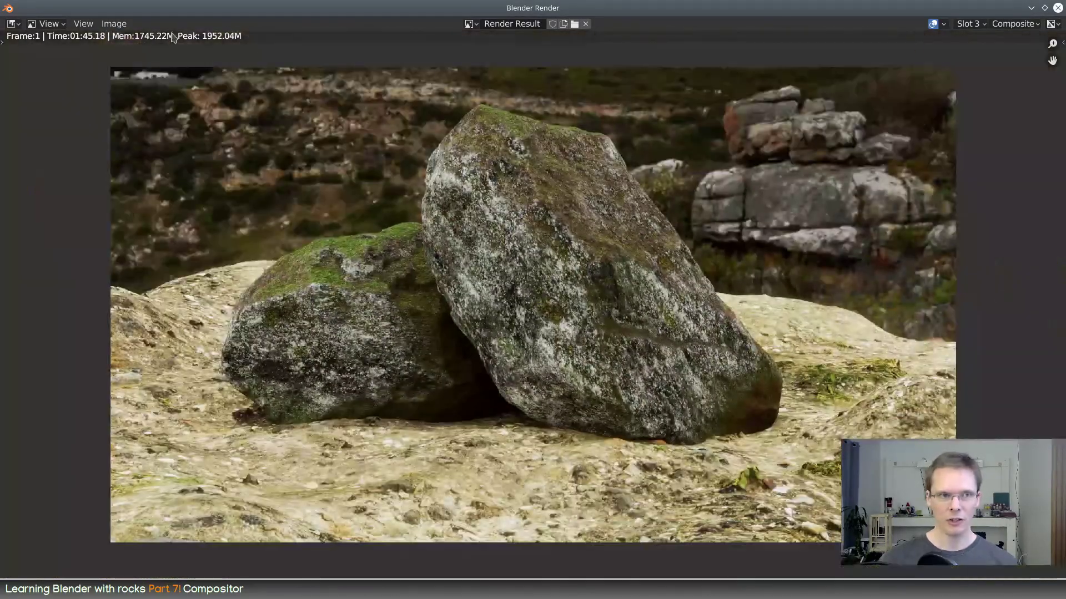
{"action": "left_click", "coordinate": [114, 24]}
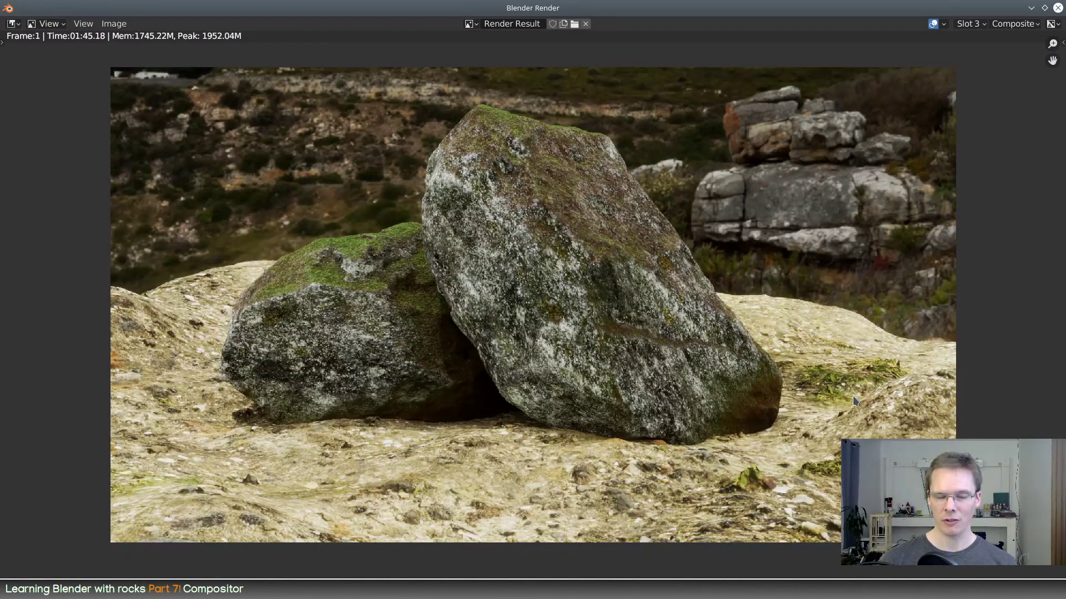
{"action": "scroll", "coordinate": [620, 373], "scroll_direction": "up", "scroll_amount": 1}
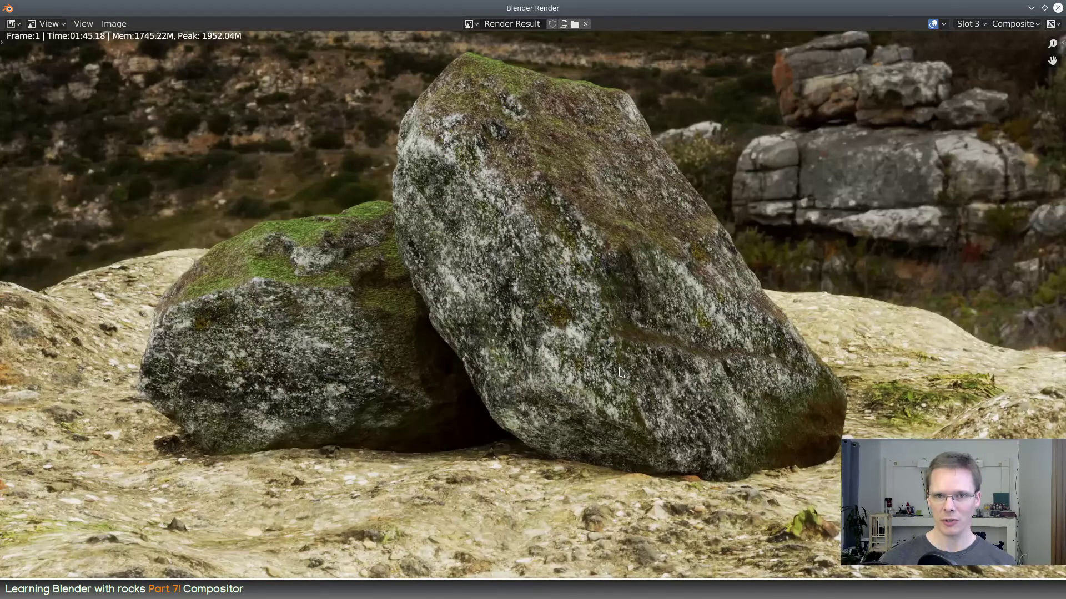